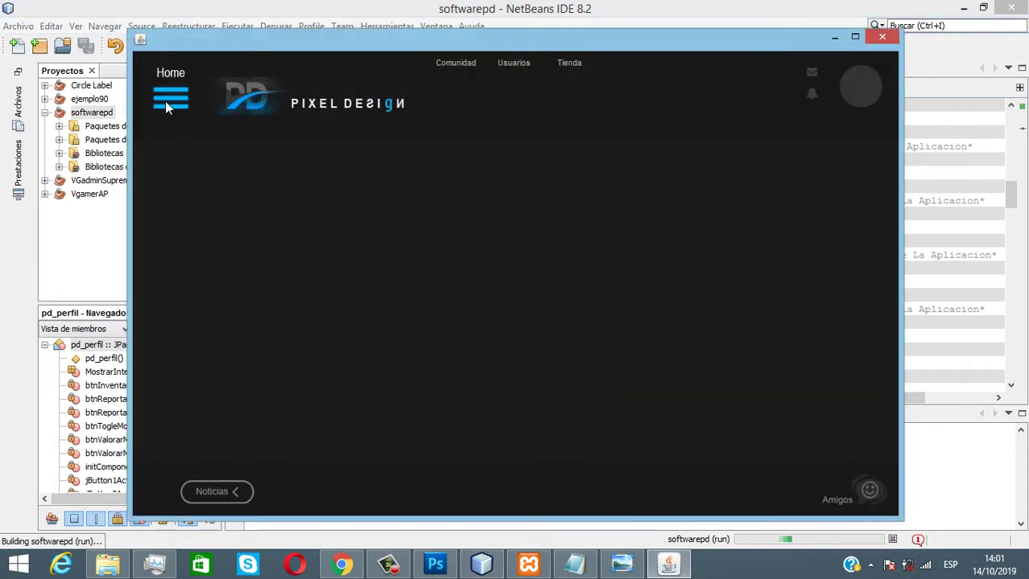
- Open the user profile page from the main menu, maximize the application window and go to the PERFORMANCE DE USUARIO section
click(165, 100)
click(873, 165)
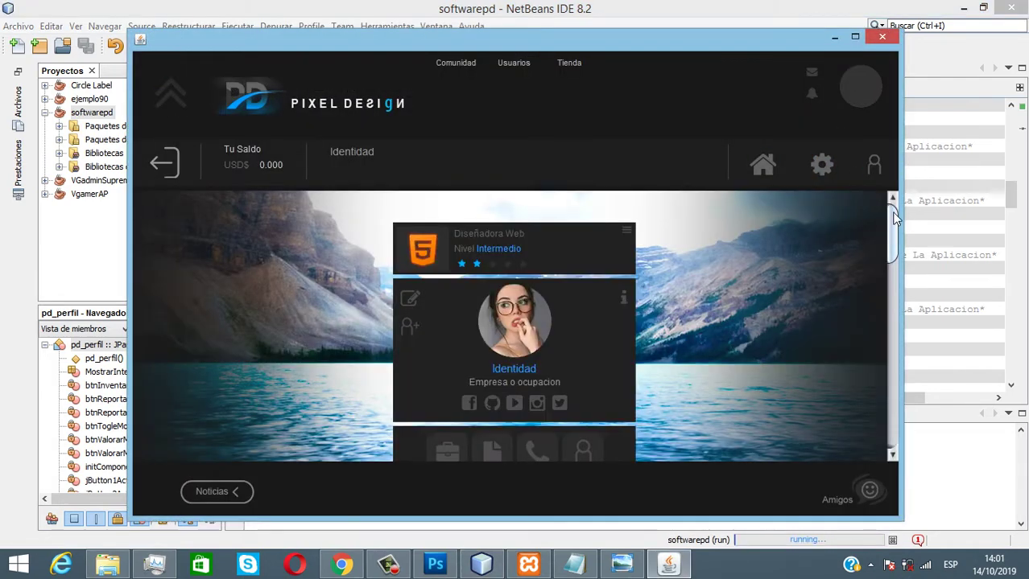
scroll(883, 268, down, 8)
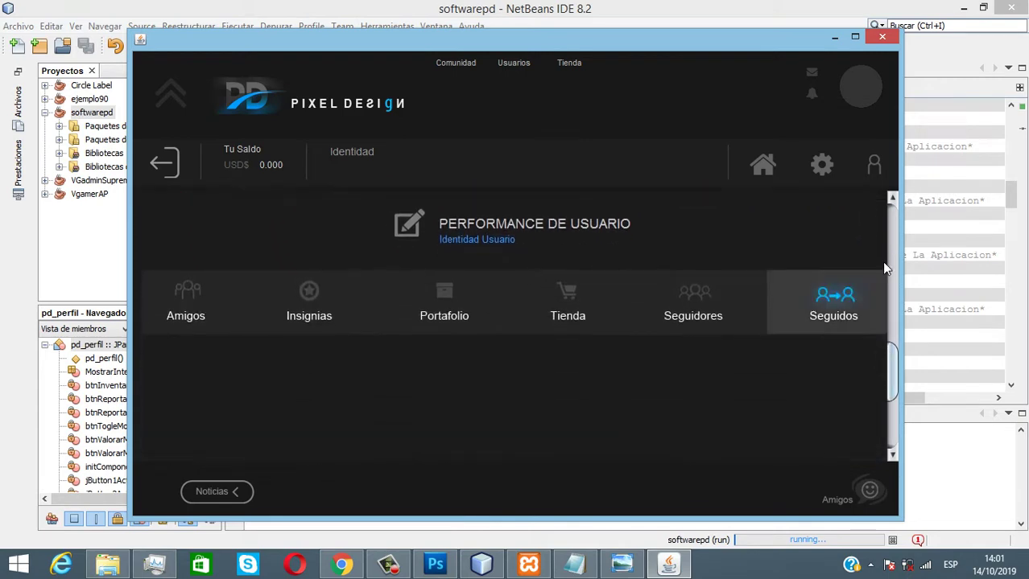
click(854, 37)
scroll(1021, 405, down, 3)
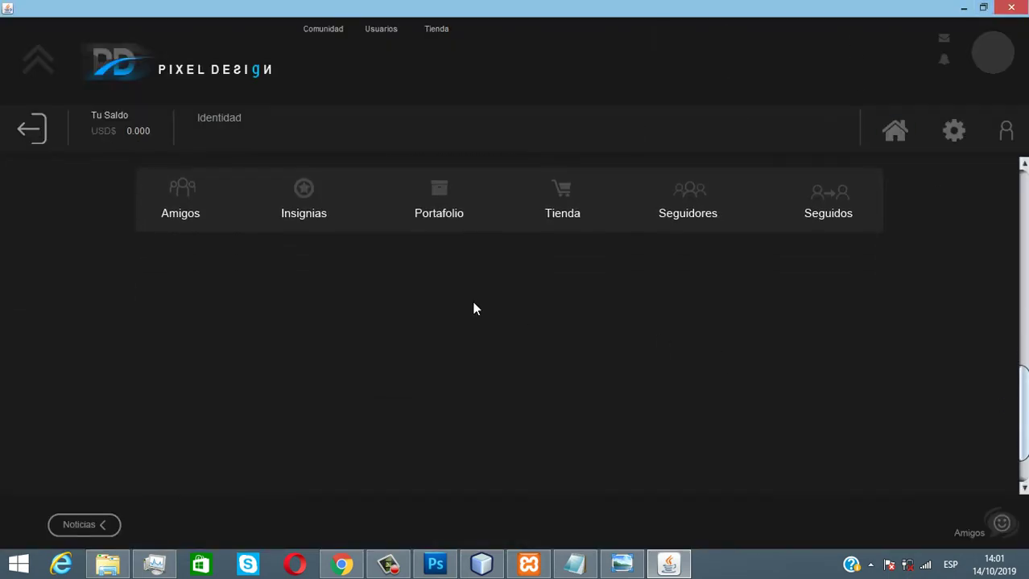
- Open the Amigos section of the profile and examine its search area and its position below the section bar
click(183, 206)
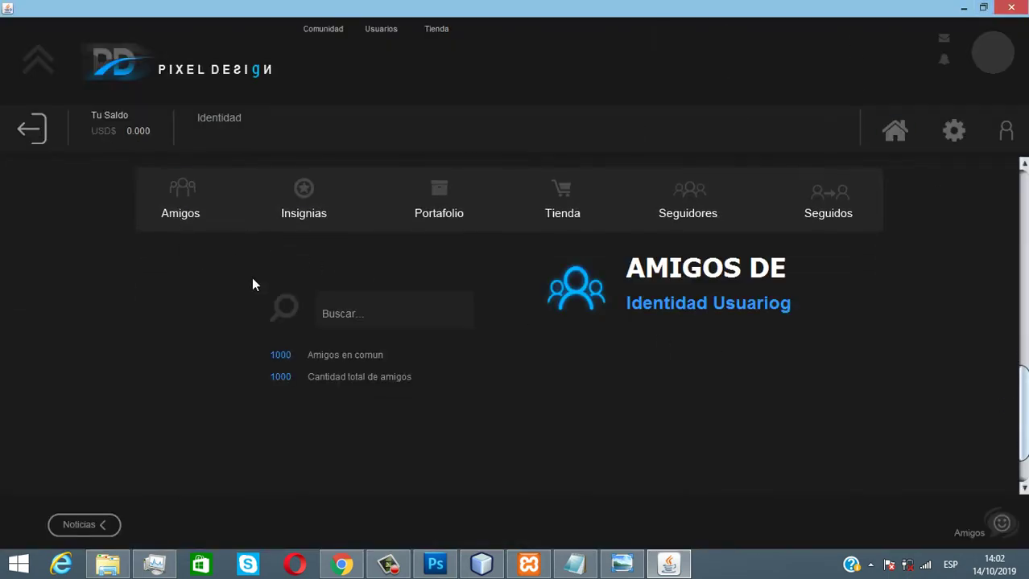
scroll(919, 442, down, 2)
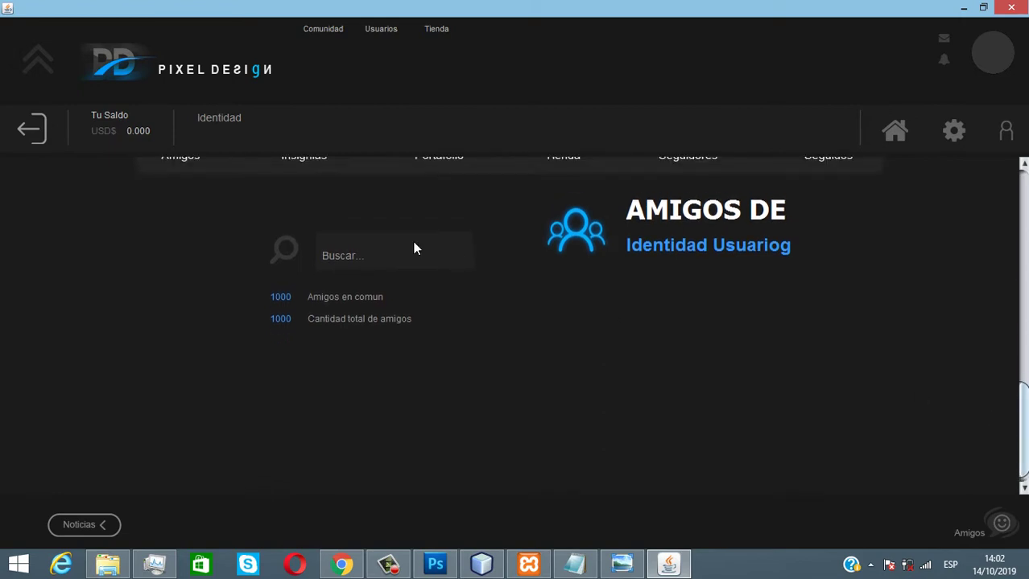
scroll(480, 303, up, 3)
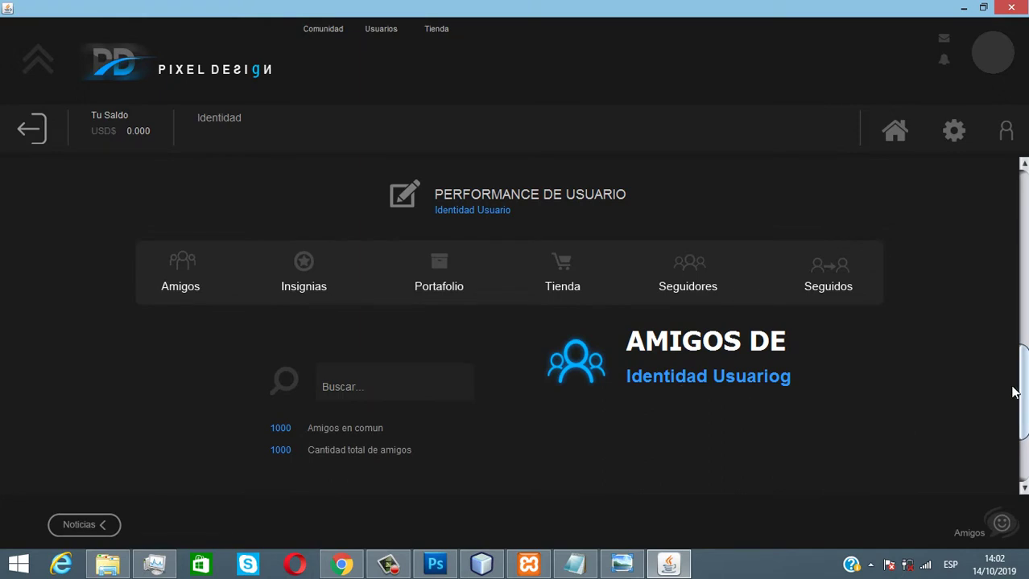
scroll(1023, 405, down, 2)
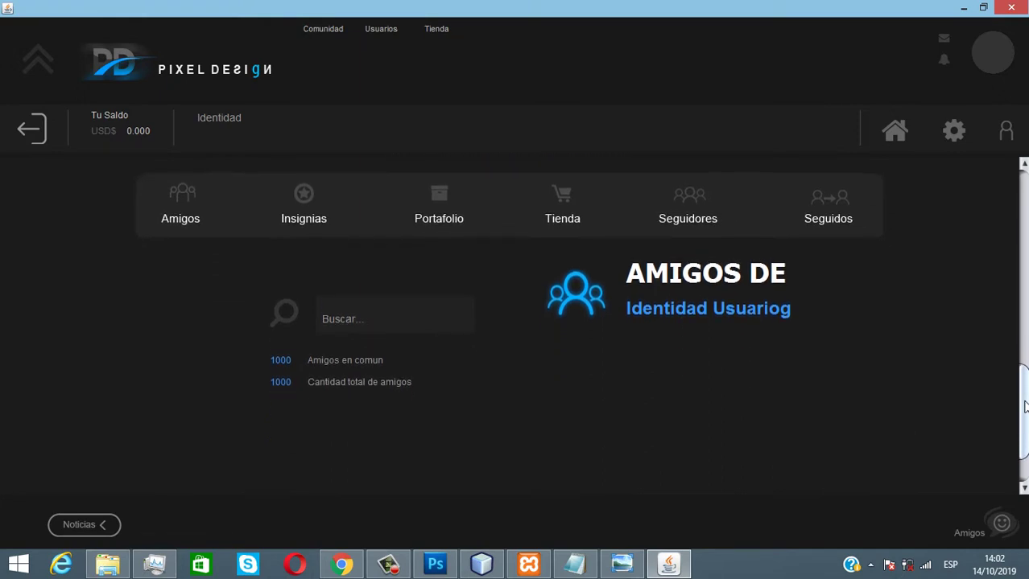
scroll(1024, 399, up, 1)
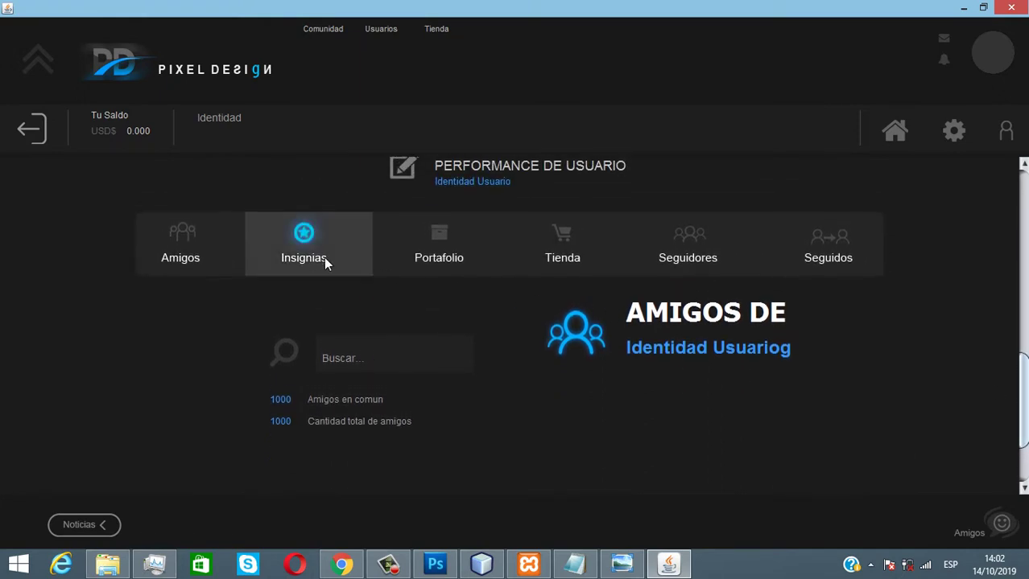
scroll(298, 245, up, 5)
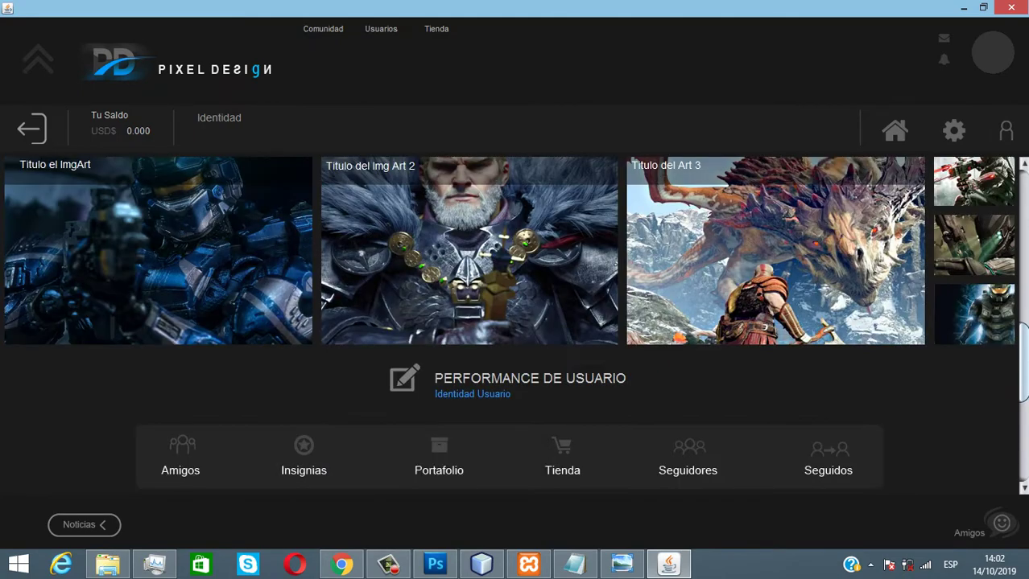
scroll(1025, 439, down, 6)
scroll(1025, 439, down, 1)
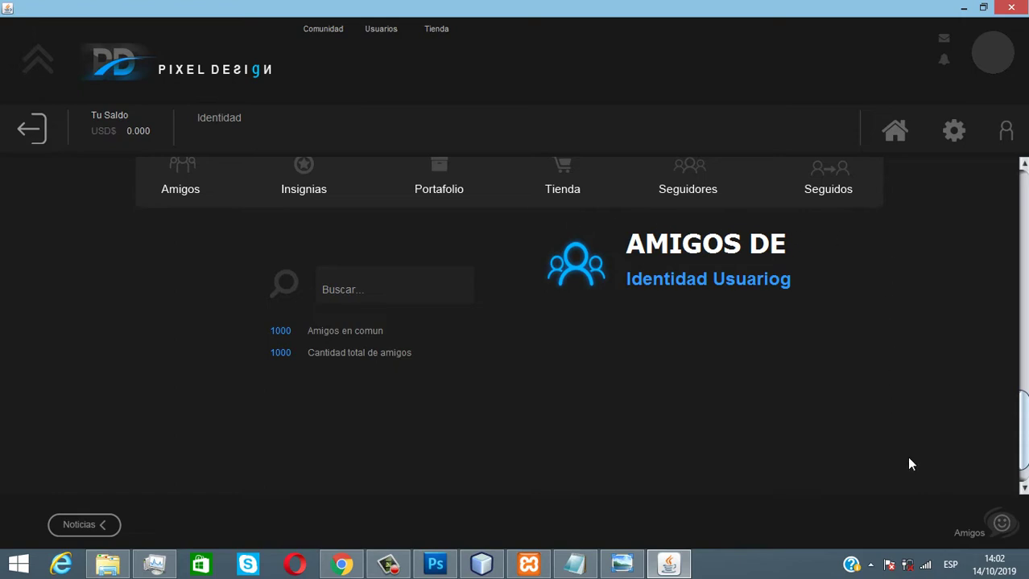
scroll(910, 465, down, 1)
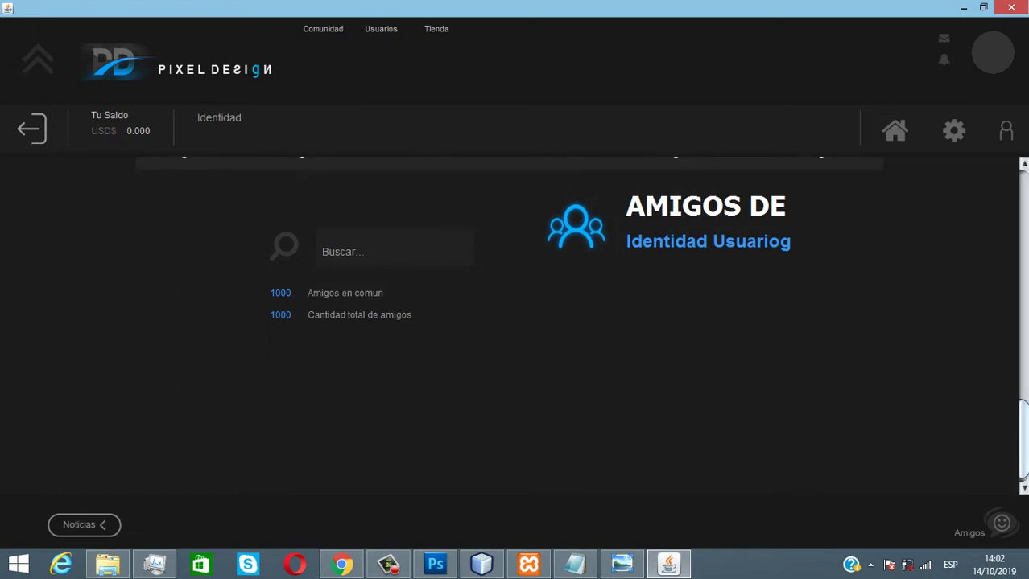
scroll(300, 241, up, 3)
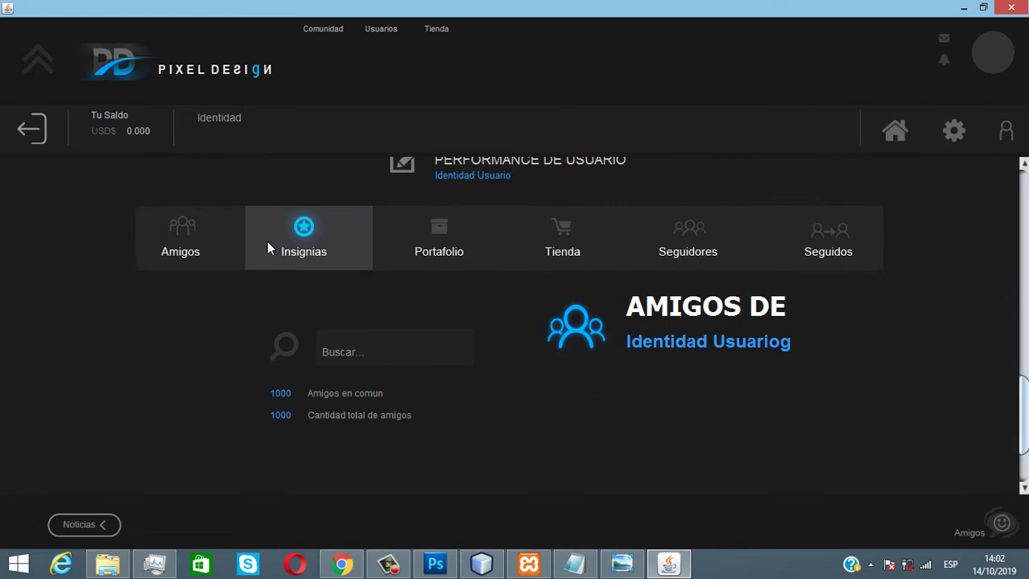
- Switch to Photoshop and bring up the tienda.psd document with the top of its layer list in view
click(435, 566)
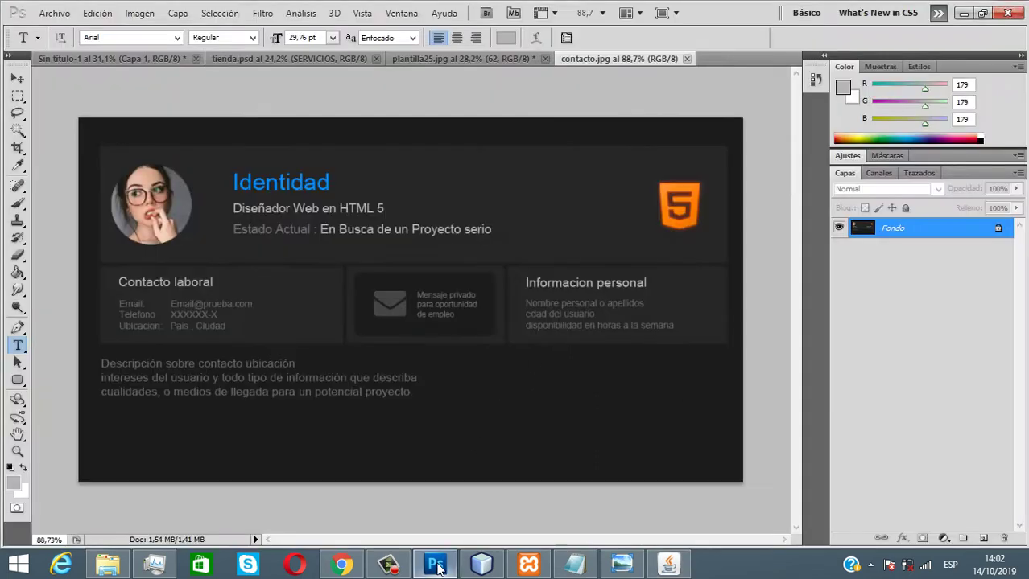
click(439, 61)
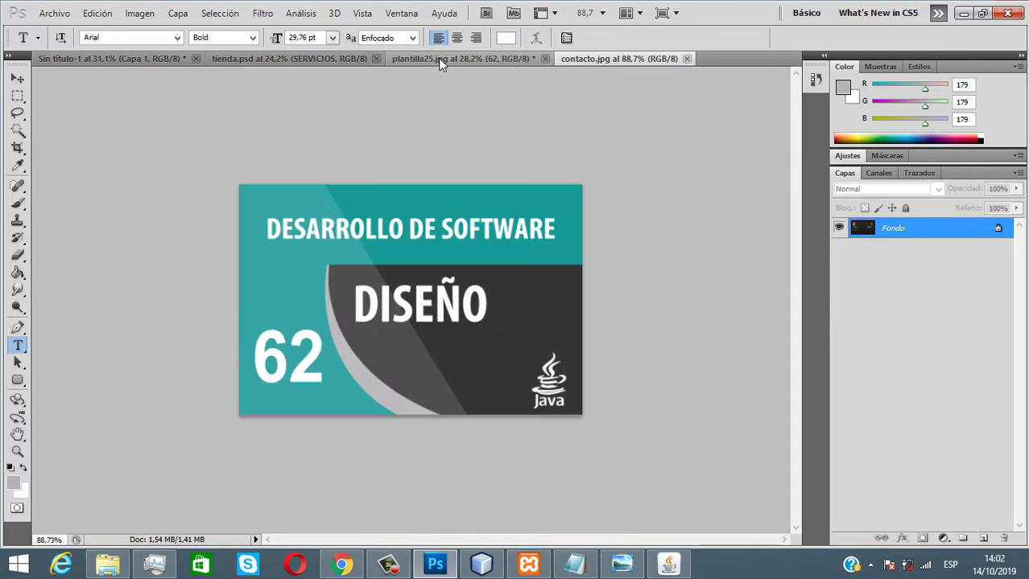
click(584, 66)
click(320, 60)
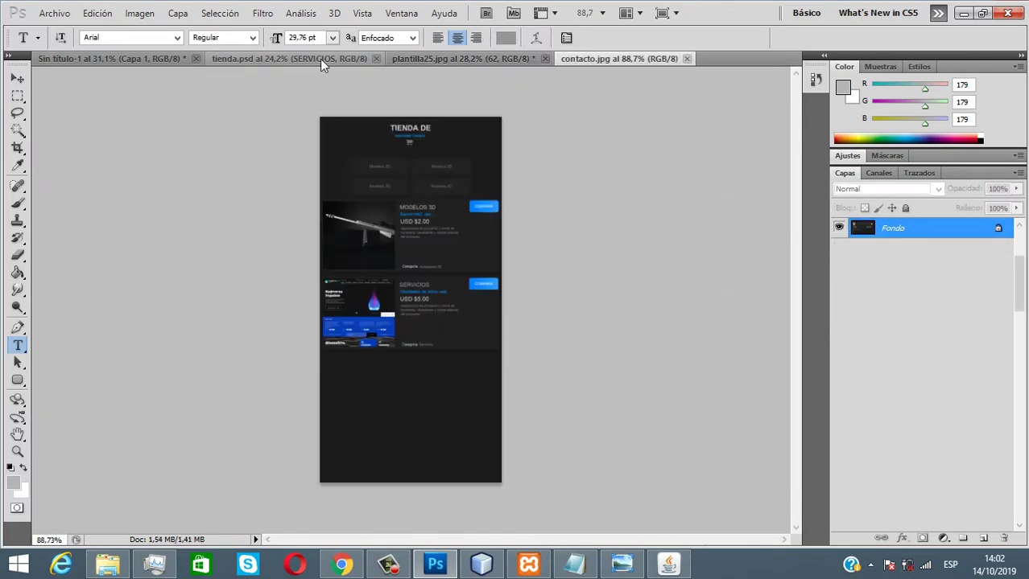
scroll(852, 315, up, 5)
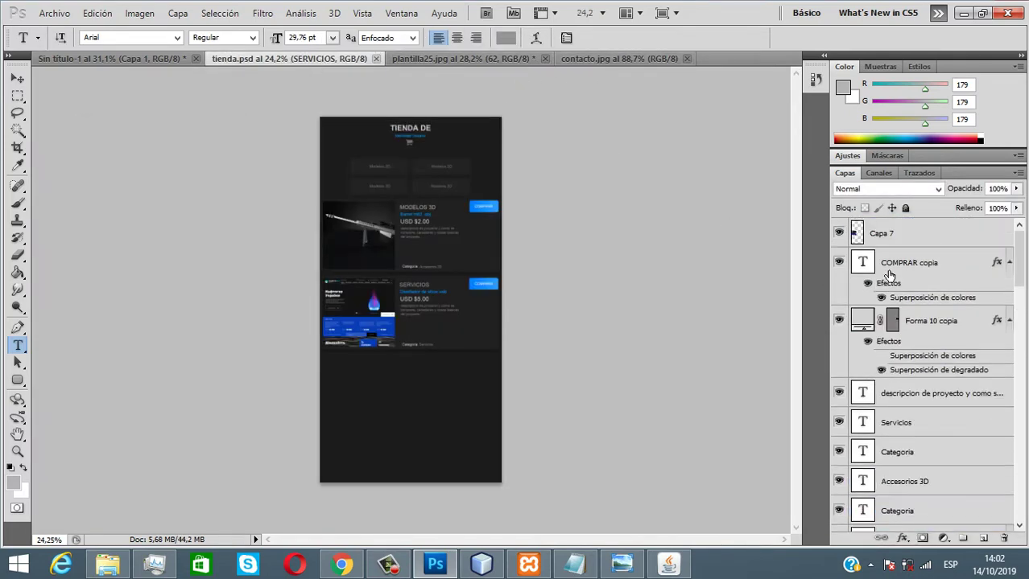
click(838, 234)
click(839, 262)
click(839, 321)
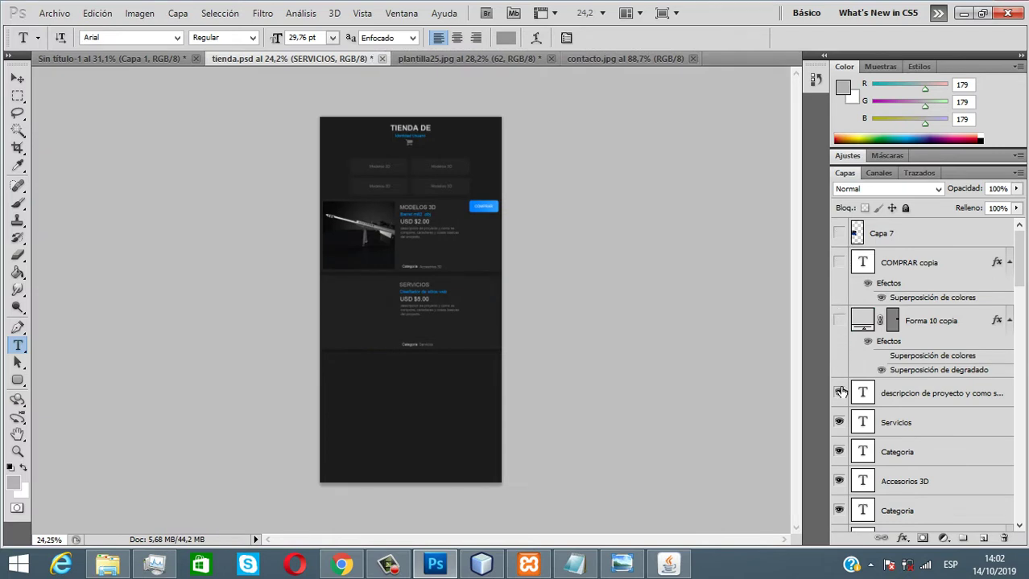
click(838, 320)
click(839, 263)
click(839, 234)
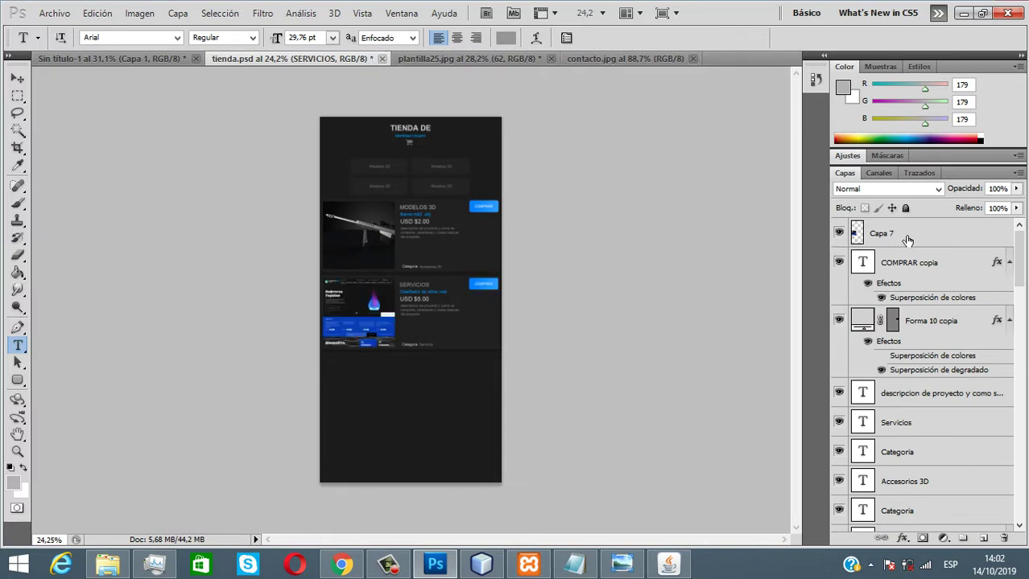
- Group all layers of the store design, from Capa 7 down to Forma 6
click(905, 238)
scroll(949, 323, down, 3)
scroll(949, 323, down, 10)
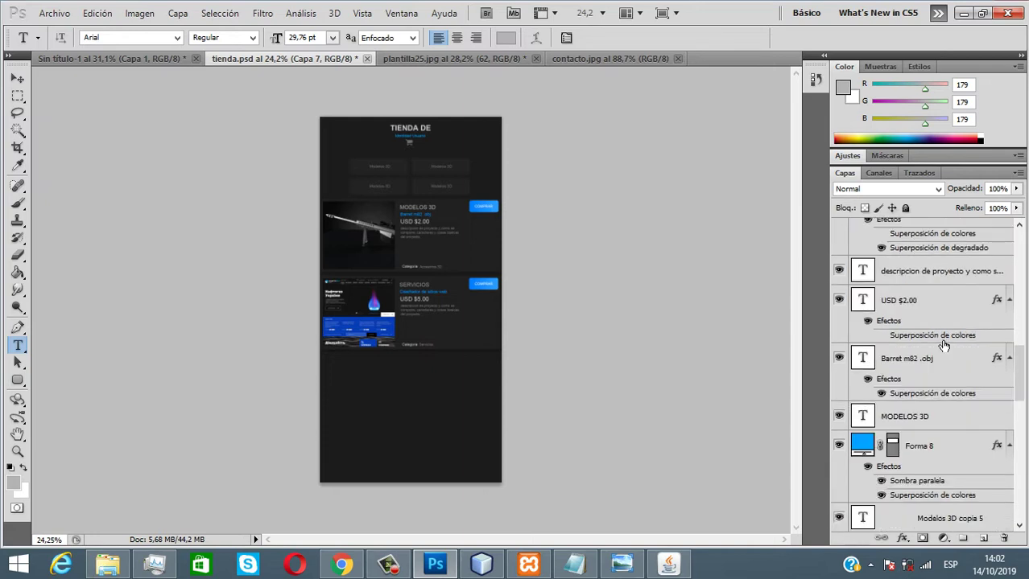
scroll(941, 354, down, 8)
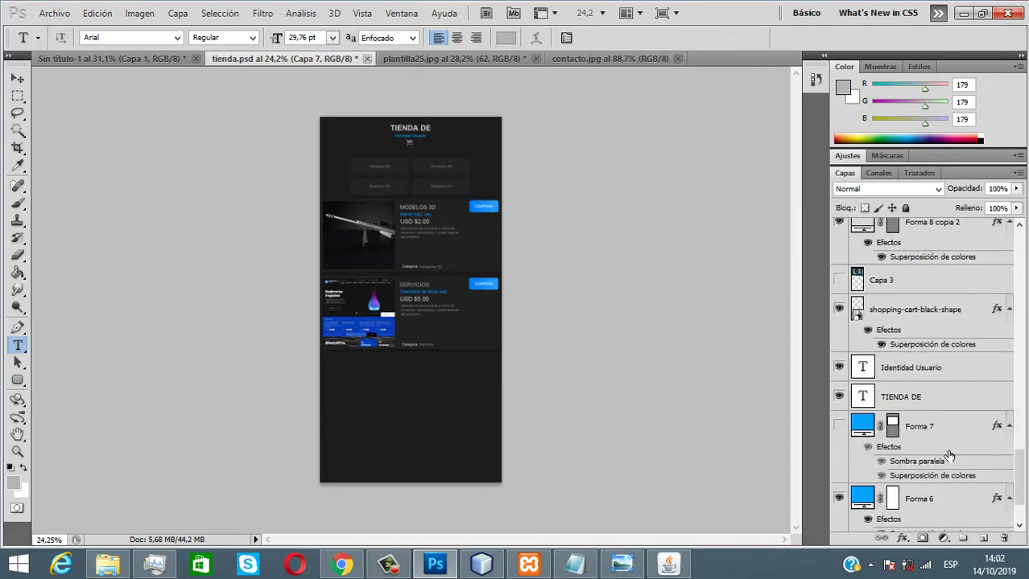
scroll(949, 456, down, 2)
shift+click(927, 441)
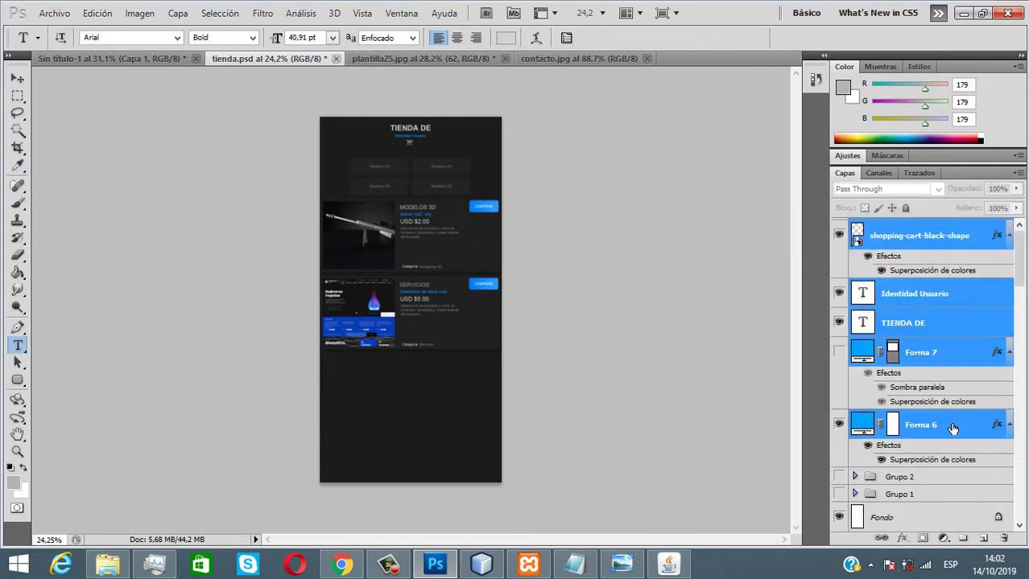
key(ctrl+g)
- Hide the new layer group and show Grupo 1 to inspect the INSIGNIAS design's header and badge grid
click(839, 227)
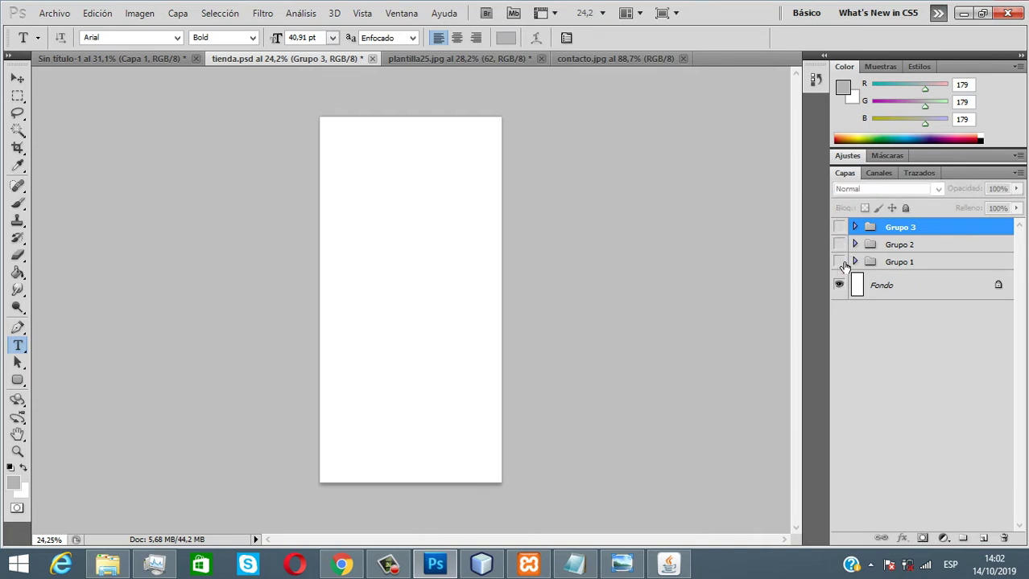
click(839, 262)
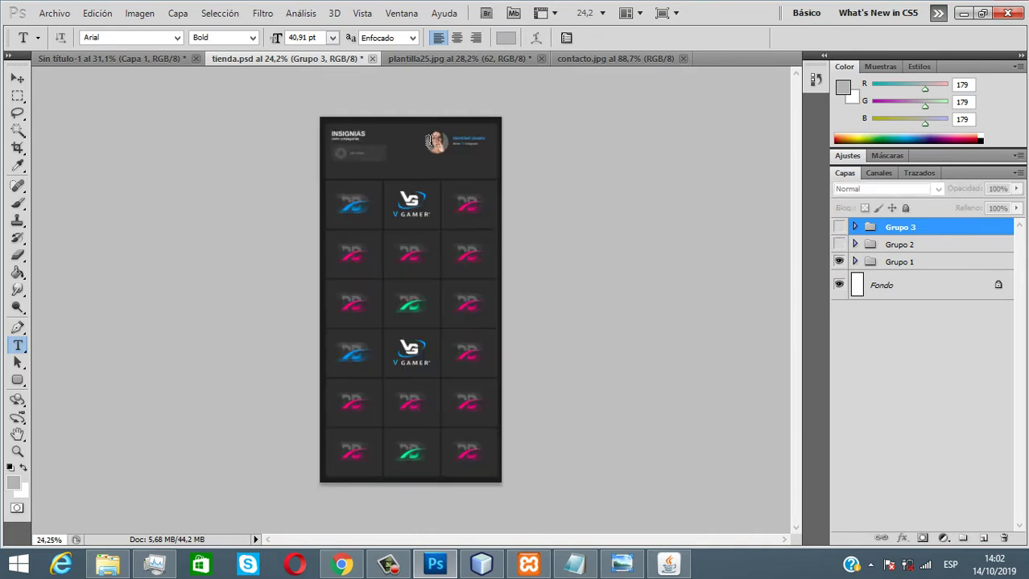
scroll(425, 144, up, 4)
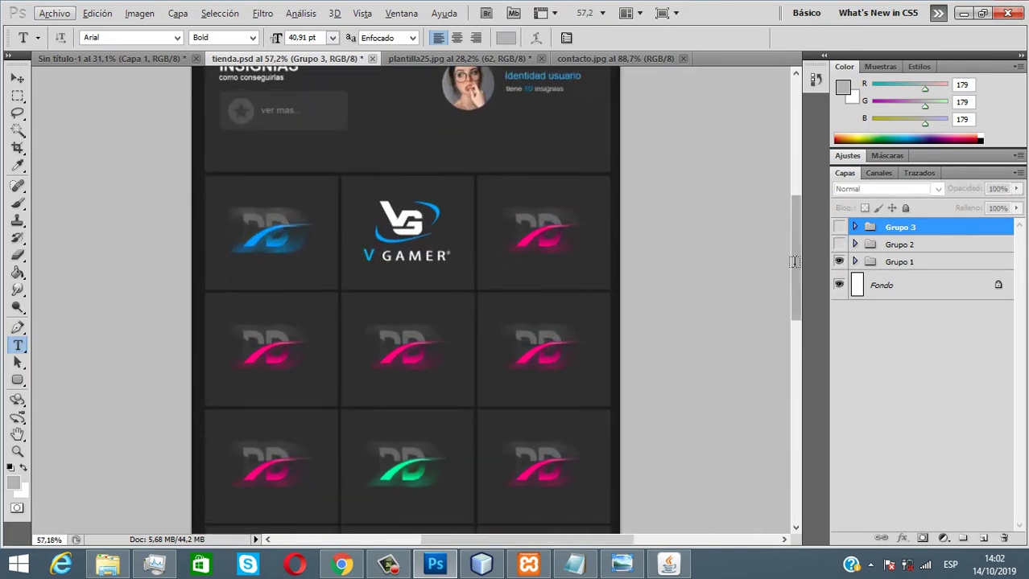
drag(799, 248, 799, 210)
scroll(383, 232, up, 1)
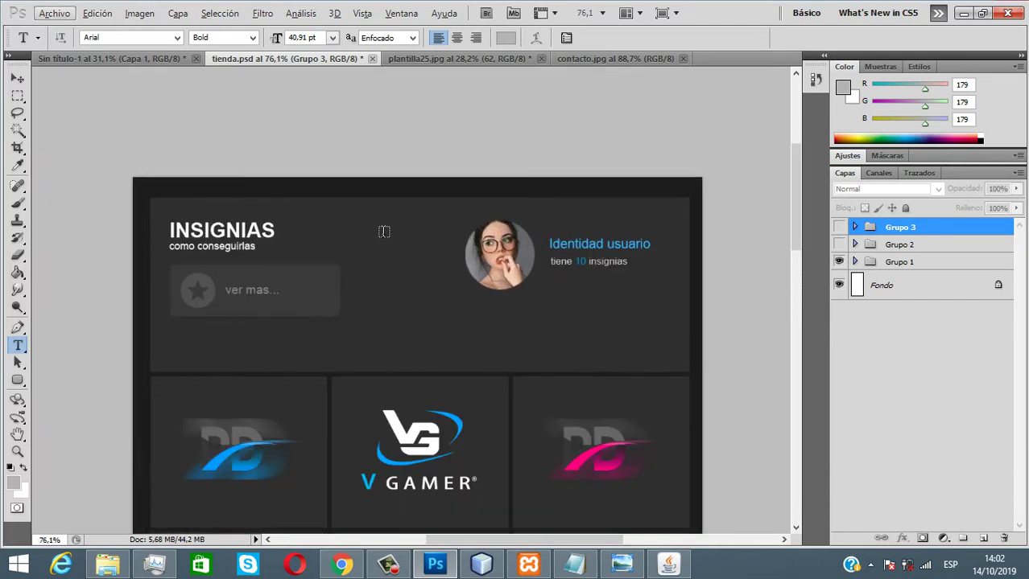
scroll(793, 238, down, 3)
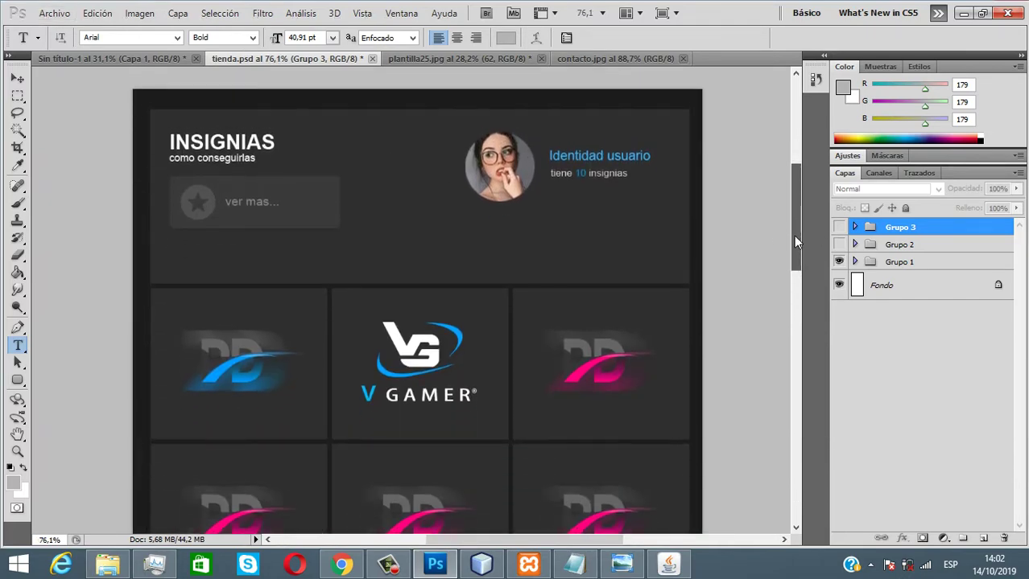
scroll(776, 236, up, 1)
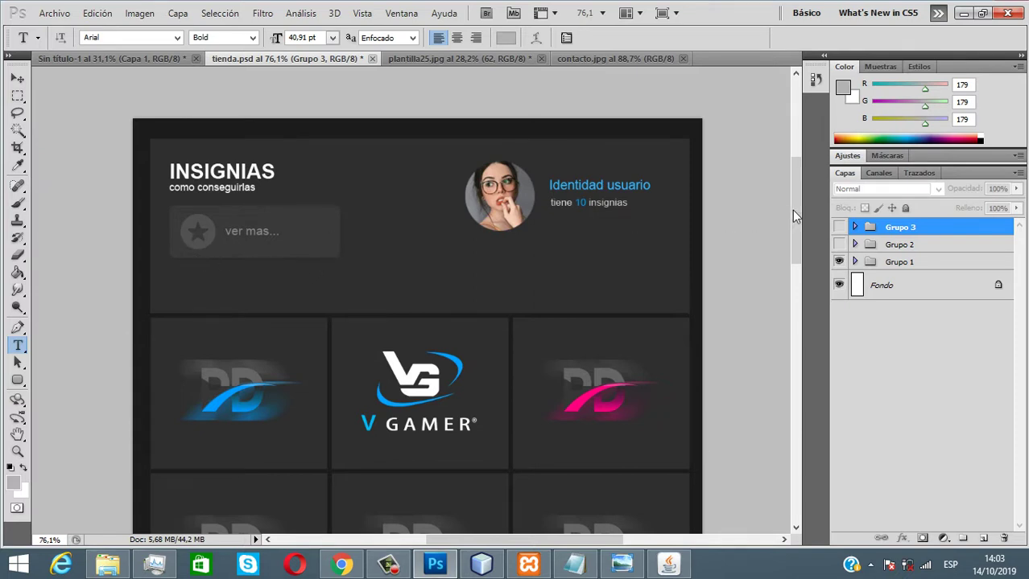
drag(793, 210, 794, 243)
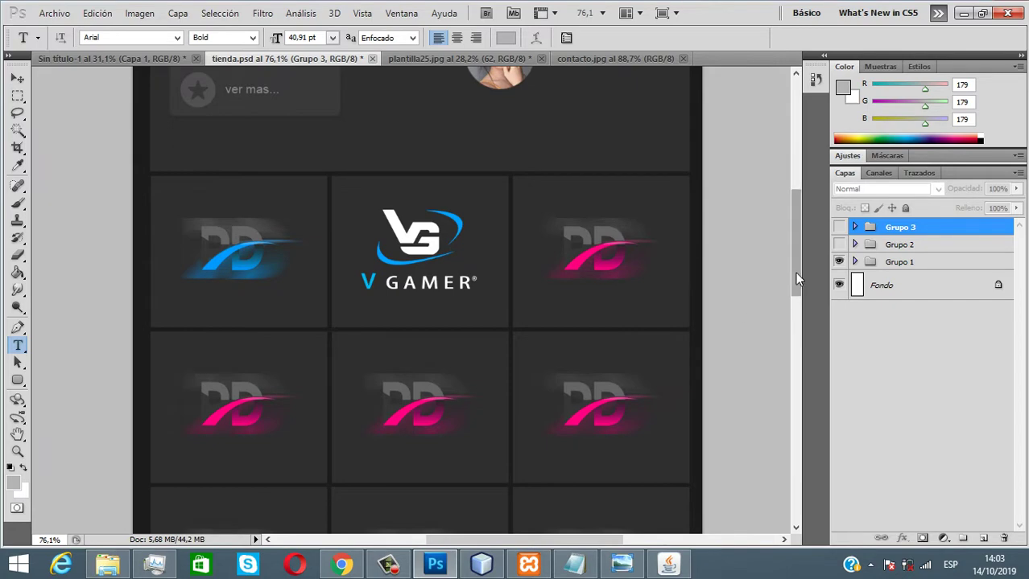
mouse_move(795, 272)
mouse_down()
mouse_move(798, 233)
mouse_move(793, 443)
mouse_move(787, 259)
mouse_up()
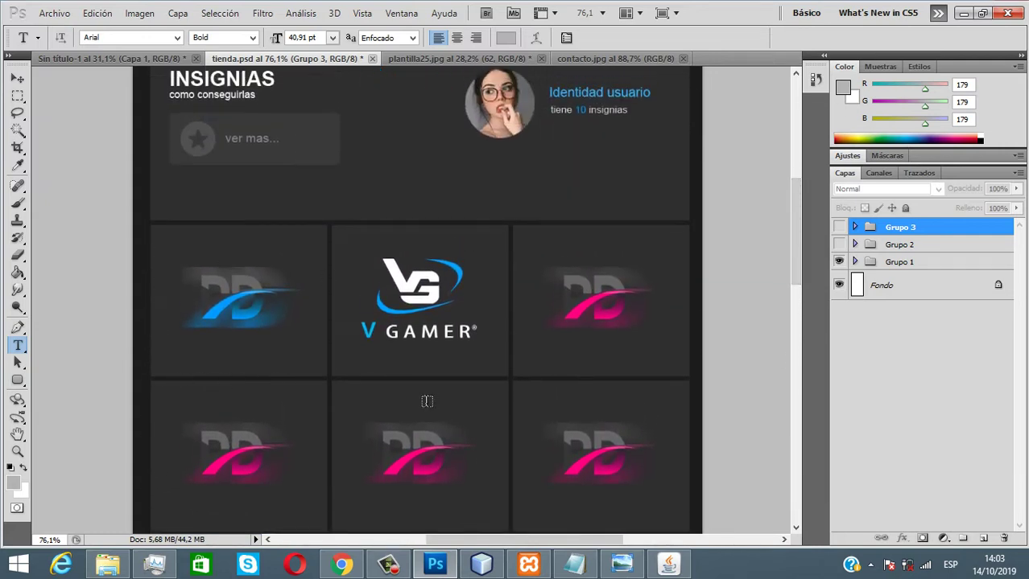
- Switch to the running Java application and run the friend search in the Amigos section to test how user cards are added
click(670, 565)
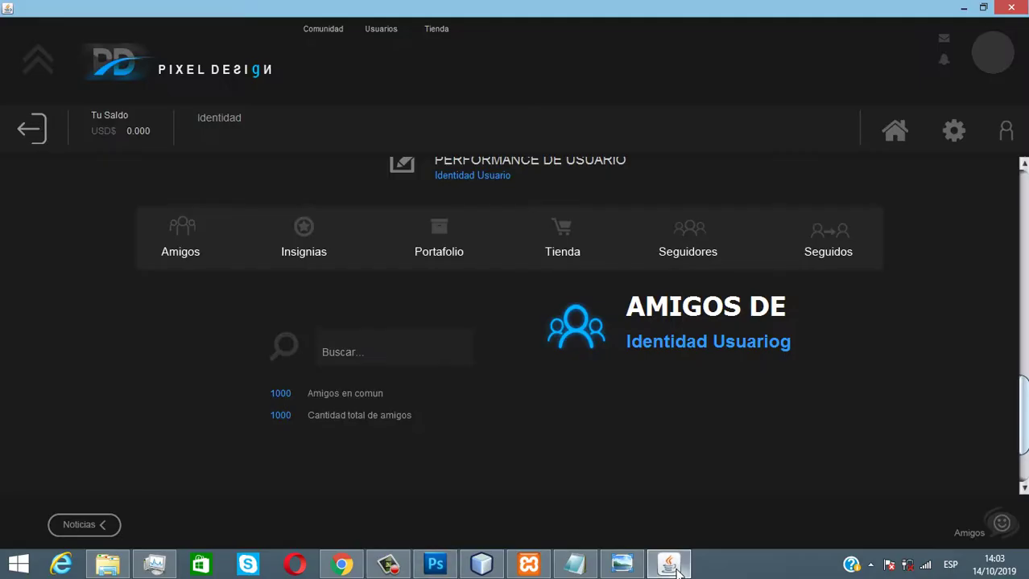
scroll(843, 436, down, 2)
click(288, 235)
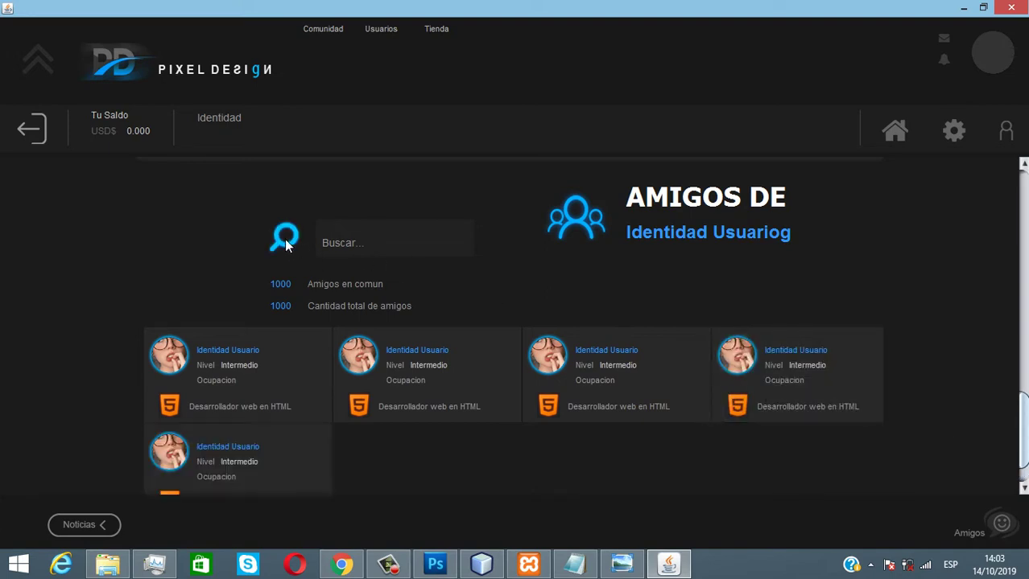
scroll(625, 396, down, 2)
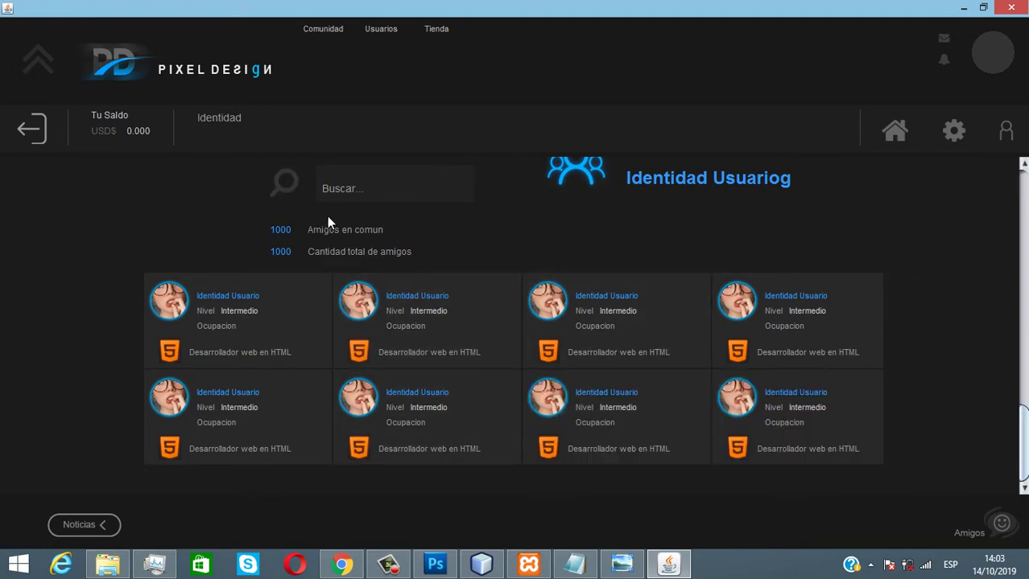
scroll(338, 225, down, 1)
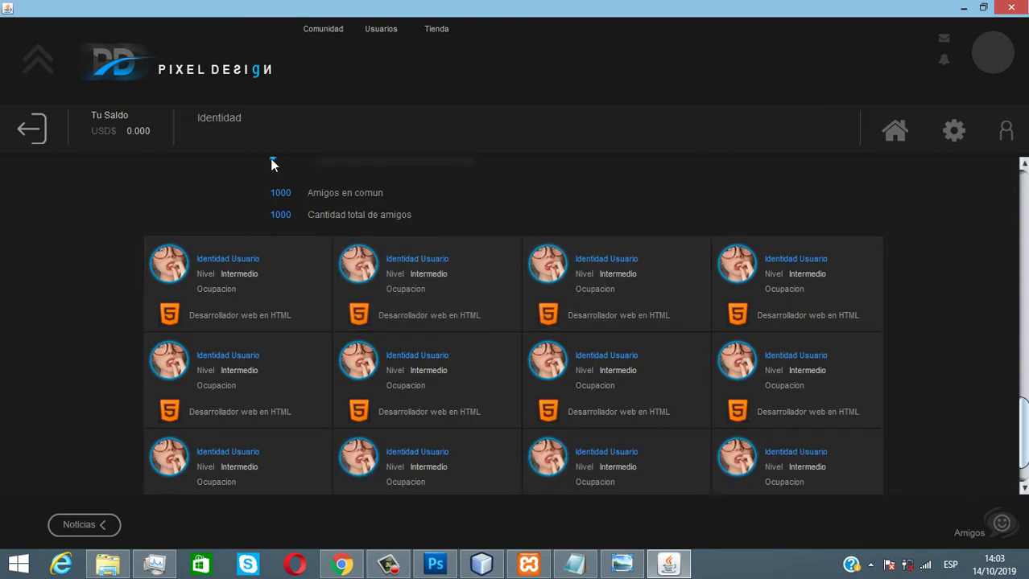
scroll(826, 396, down, 2)
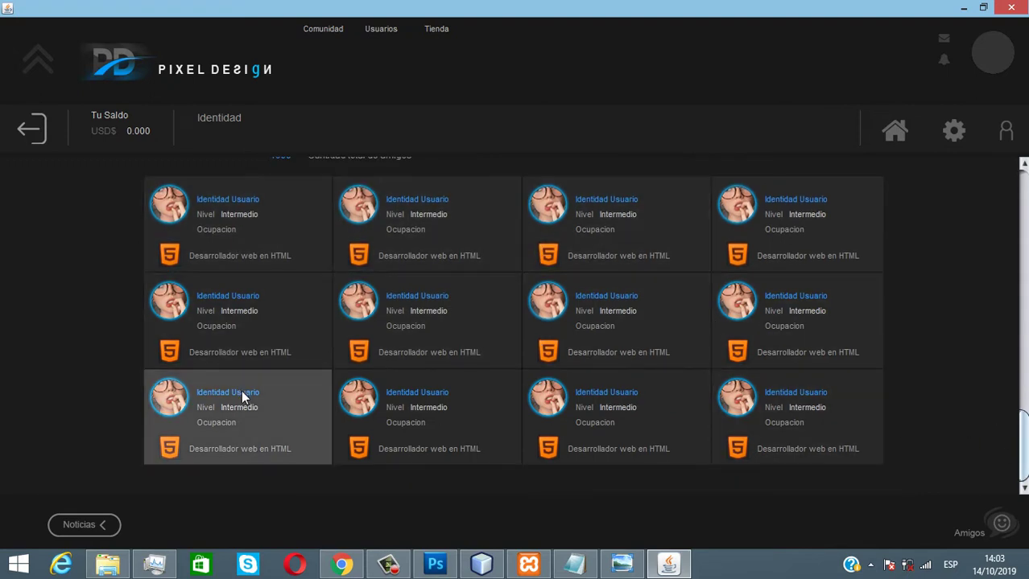
- Switch to Photoshop and examine the INSIGNIAS design's header, user details and badge grid
click(450, 566)
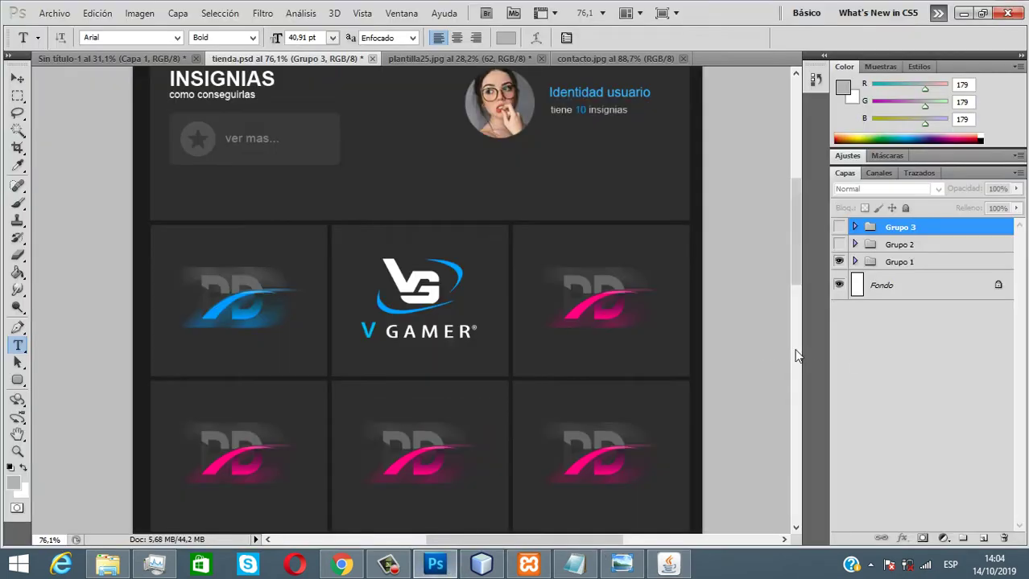
scroll(797, 261, up, 3)
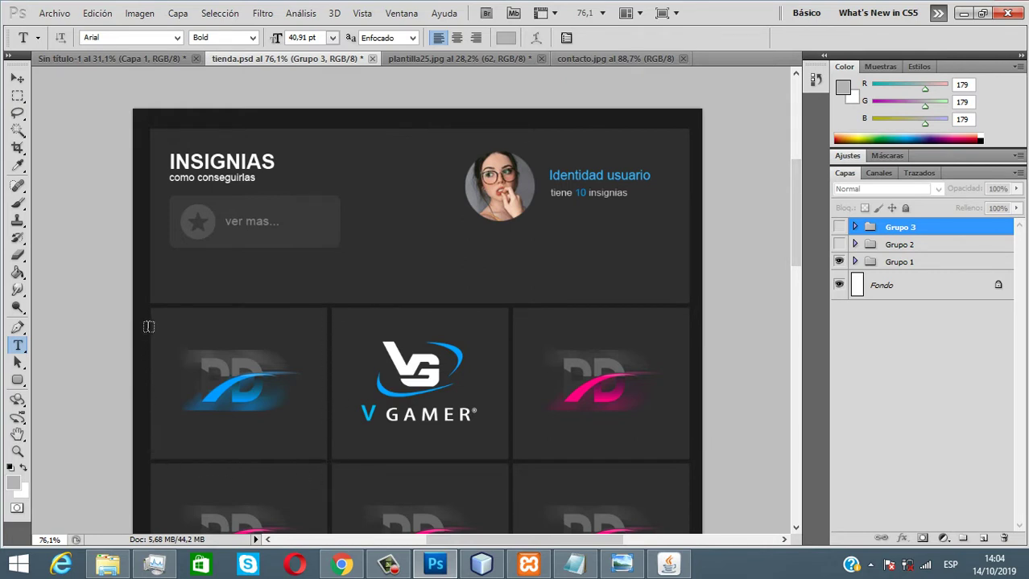
mouse_move(792, 248)
mouse_down()
mouse_move(792, 309)
mouse_move(794, 240)
mouse_up()
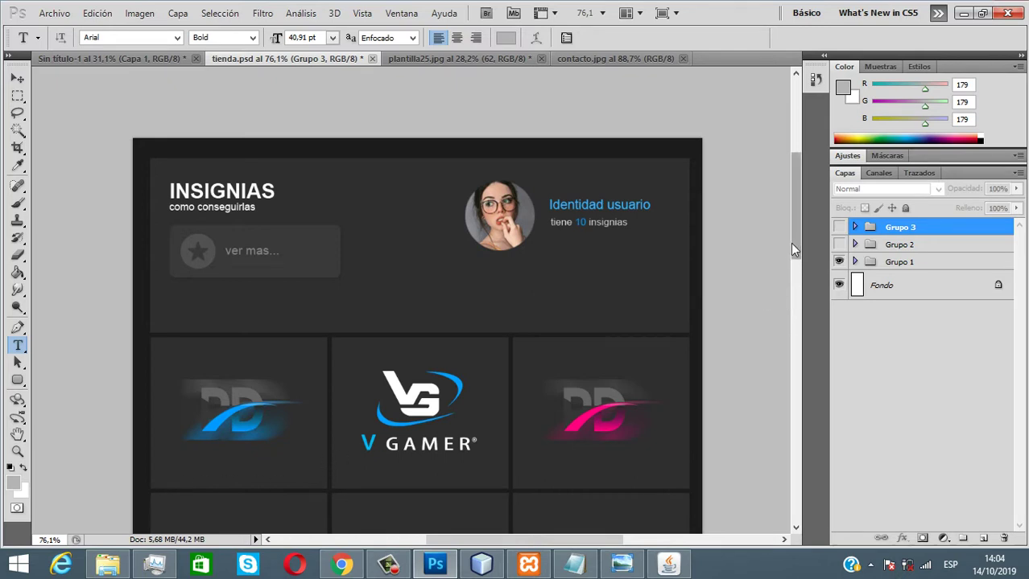
mouse_move(790, 243)
mouse_down()
mouse_move(793, 231)
mouse_move(803, 253)
mouse_up()
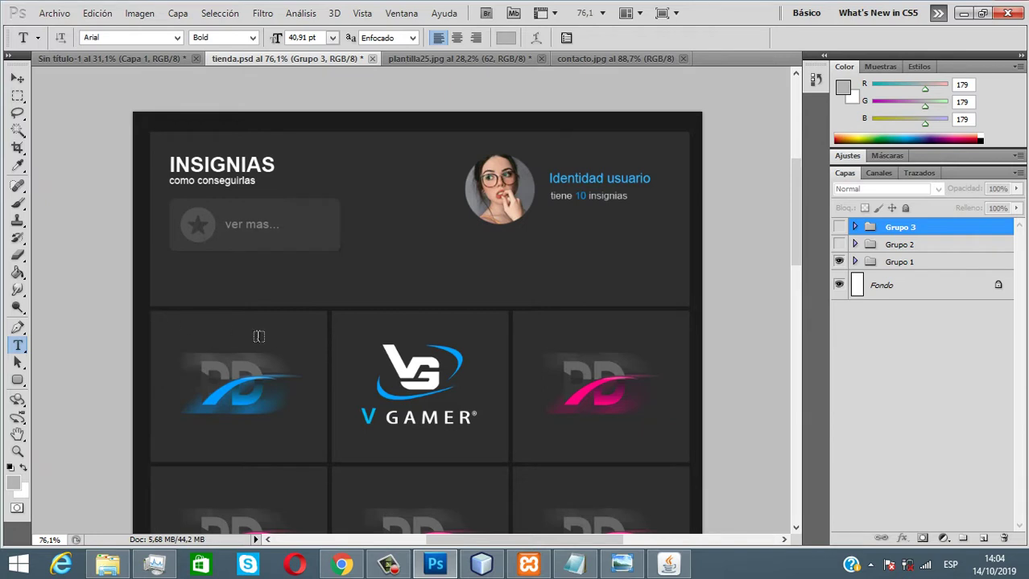
scroll(258, 337, up, 1)
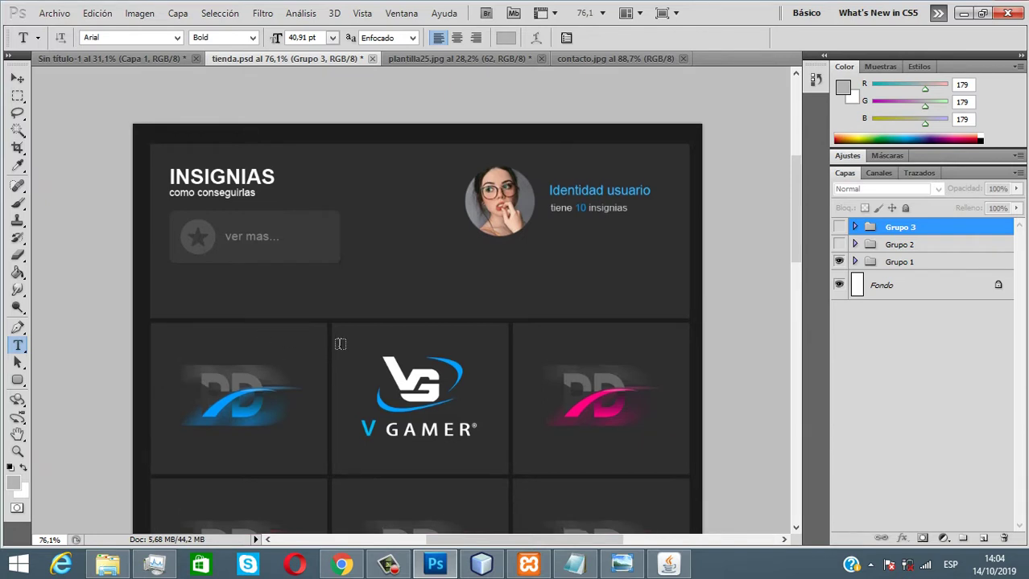
drag(794, 210, 794, 233)
click(765, 249)
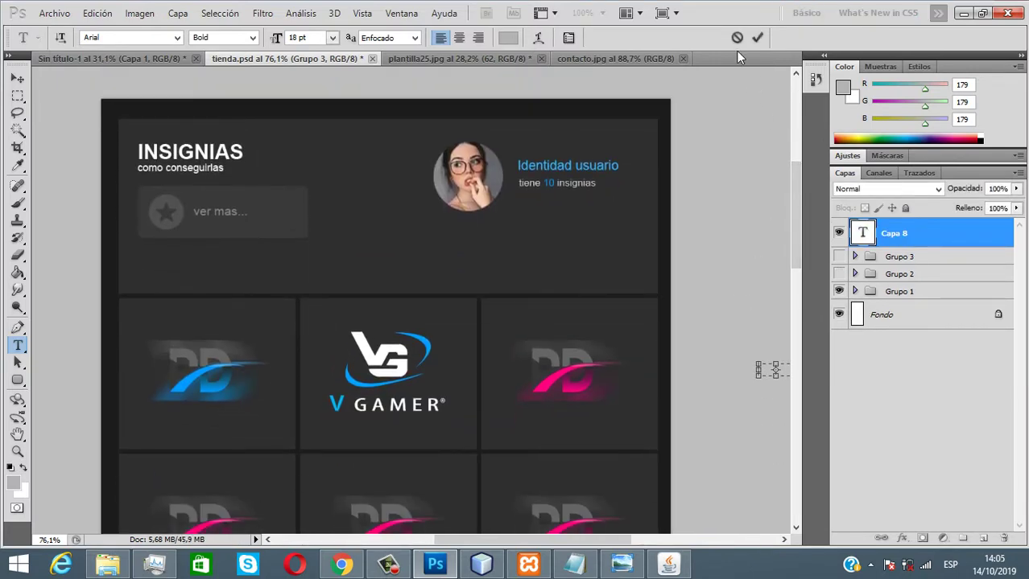
drag(797, 180, 802, 259)
drag(806, 217, 168, 274)
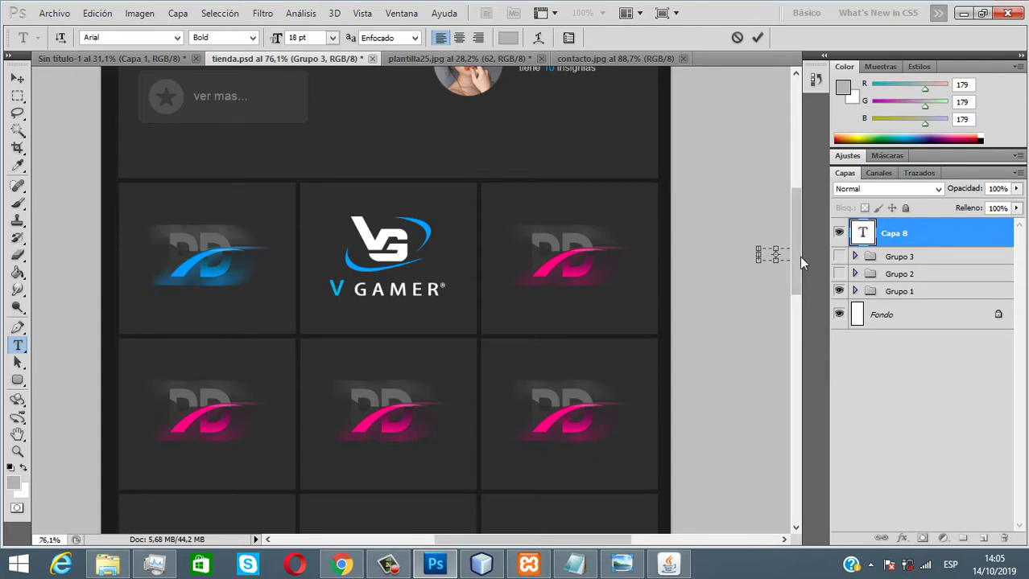
drag(799, 257, 799, 225)
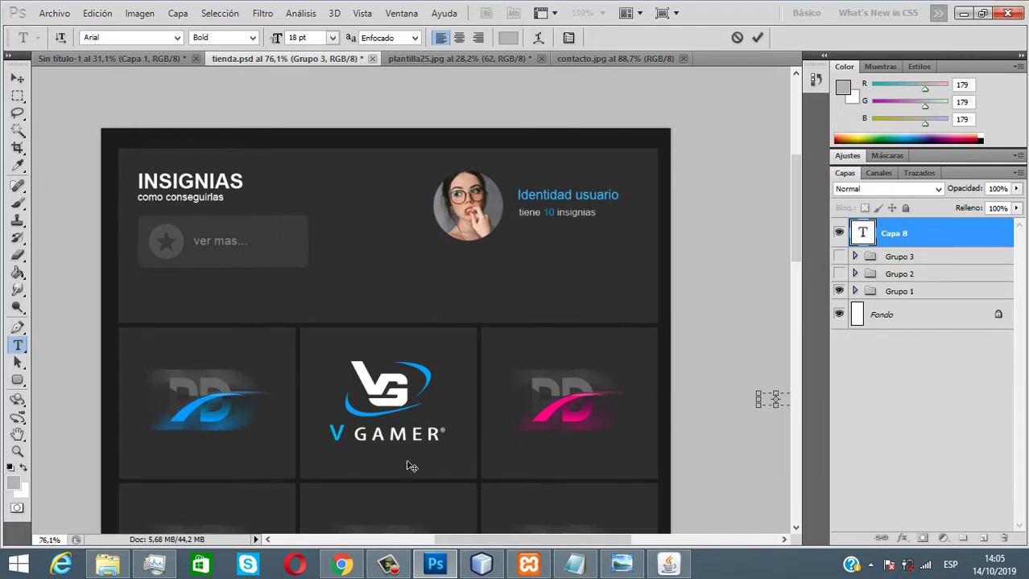
drag(798, 245, 794, 267)
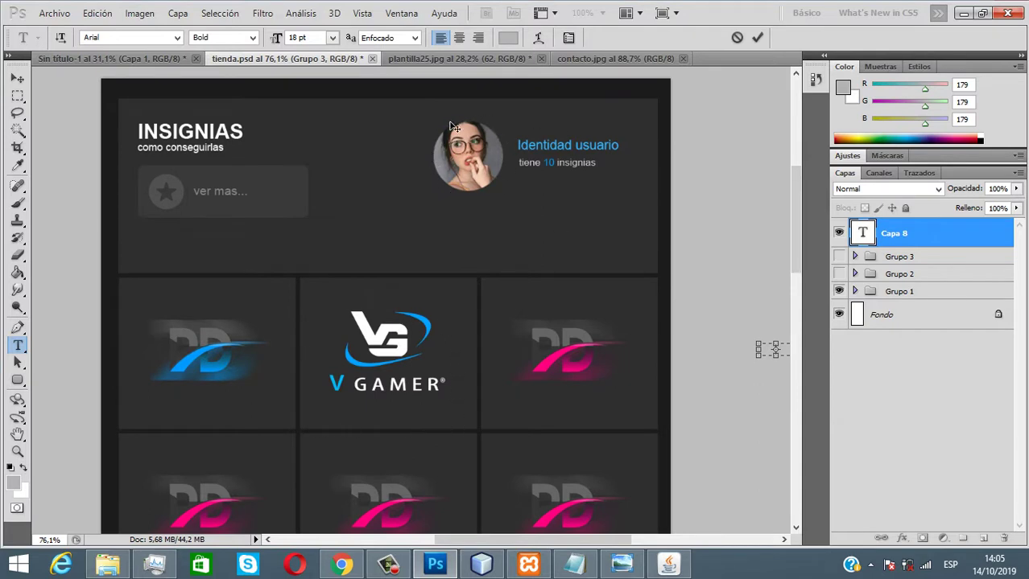
scroll(795, 248, up, 1)
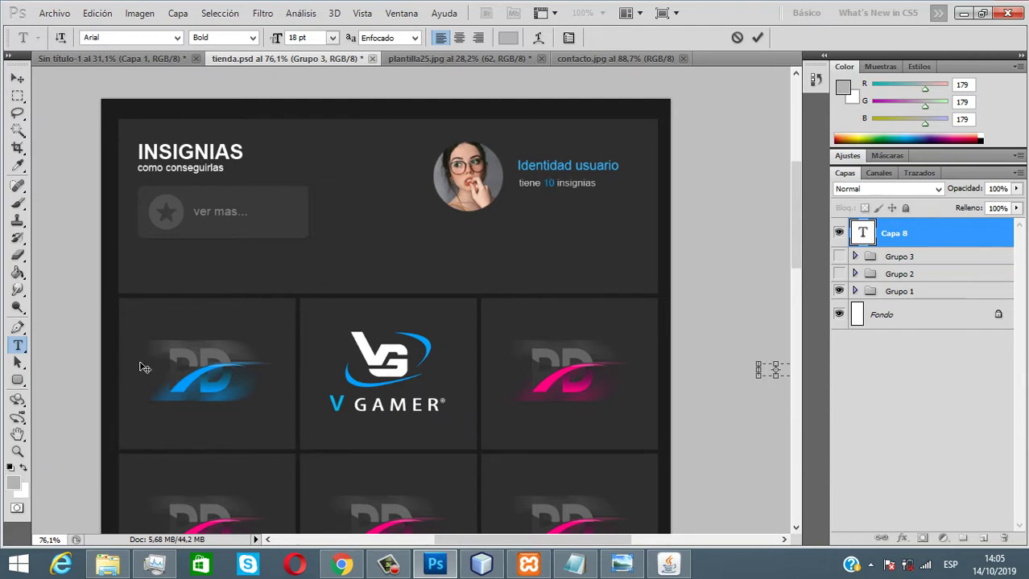
click(758, 37)
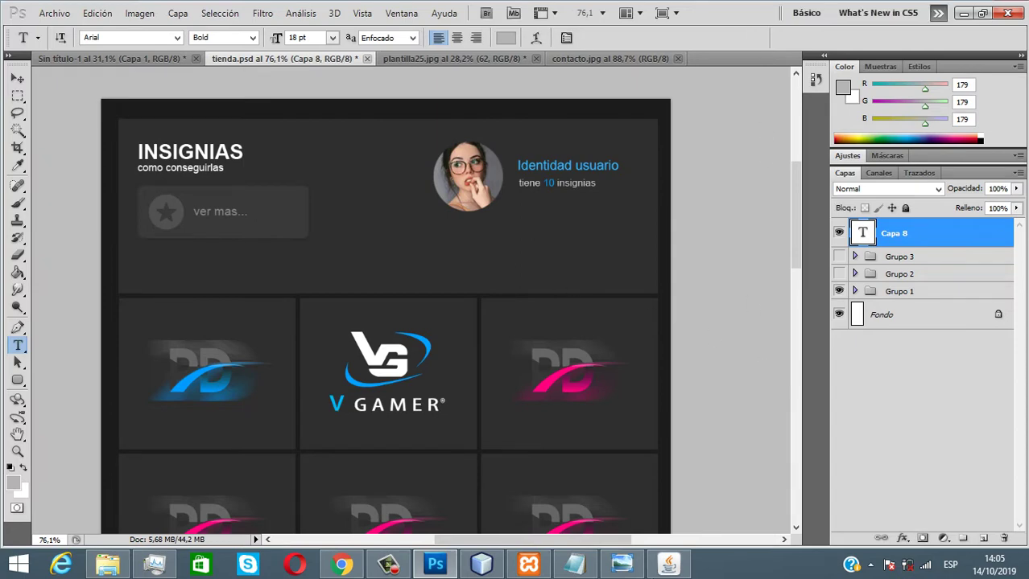
- Switch to NetBeans, expand the softwarepd source packages down to pd_perfil.java, and show that form's design around the performance section
click(481, 565)
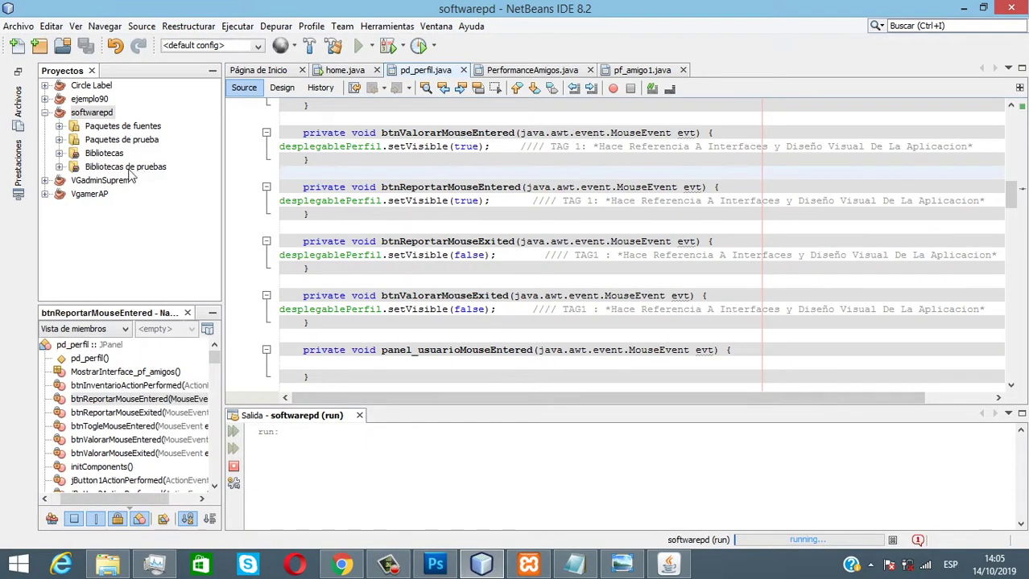
click(60, 116)
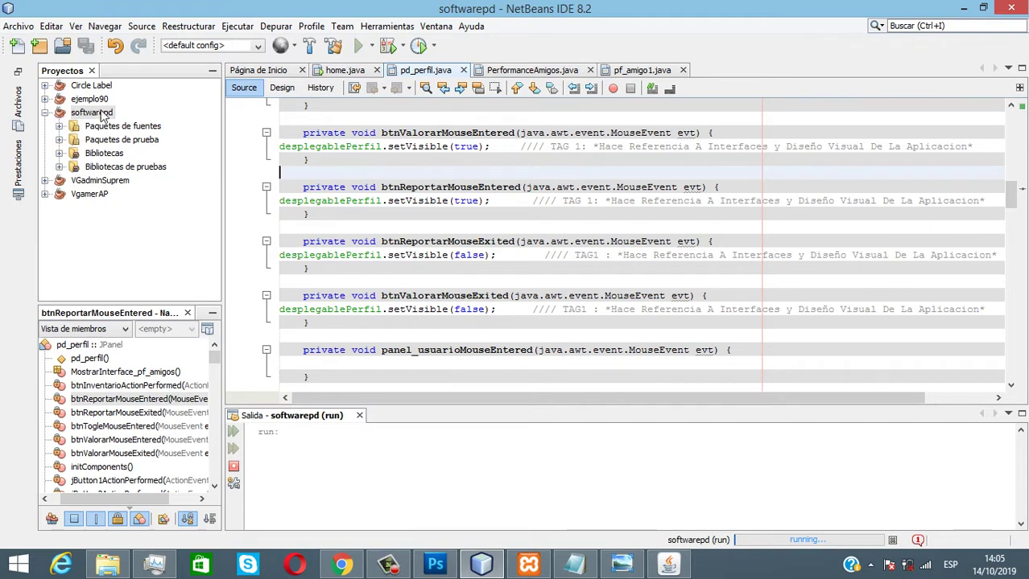
click(59, 127)
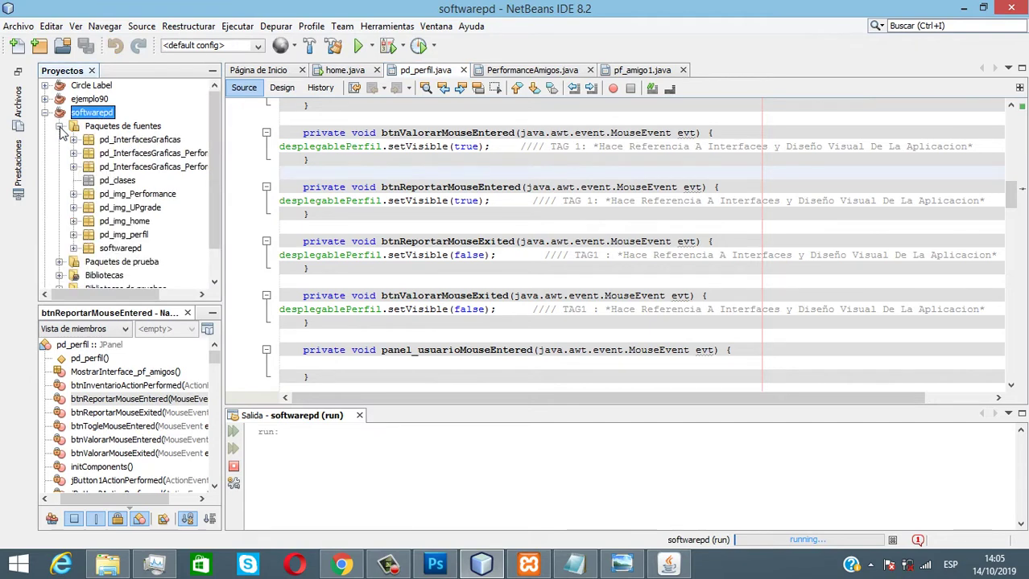
click(131, 141)
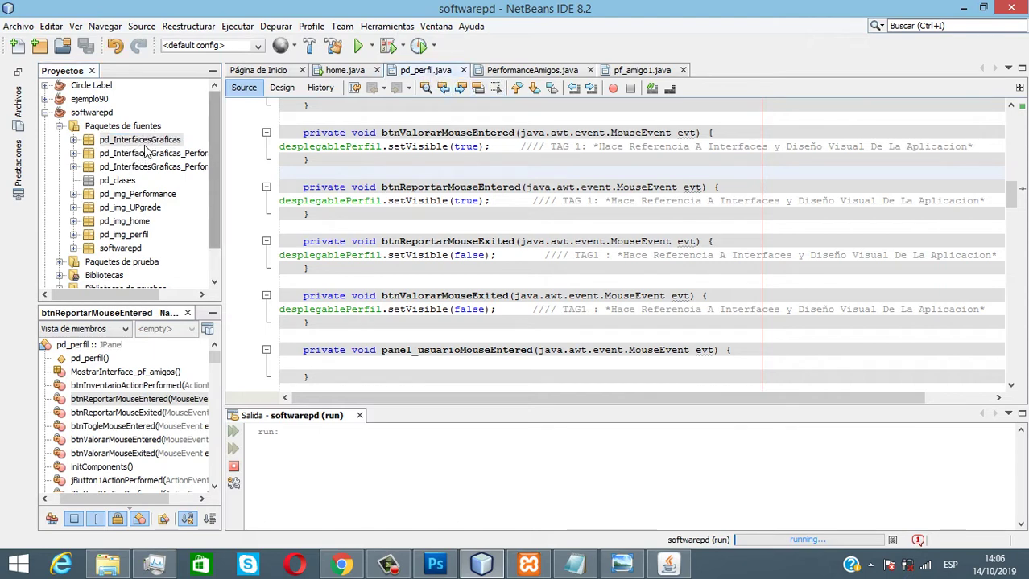
double_click(119, 143)
click(124, 154)
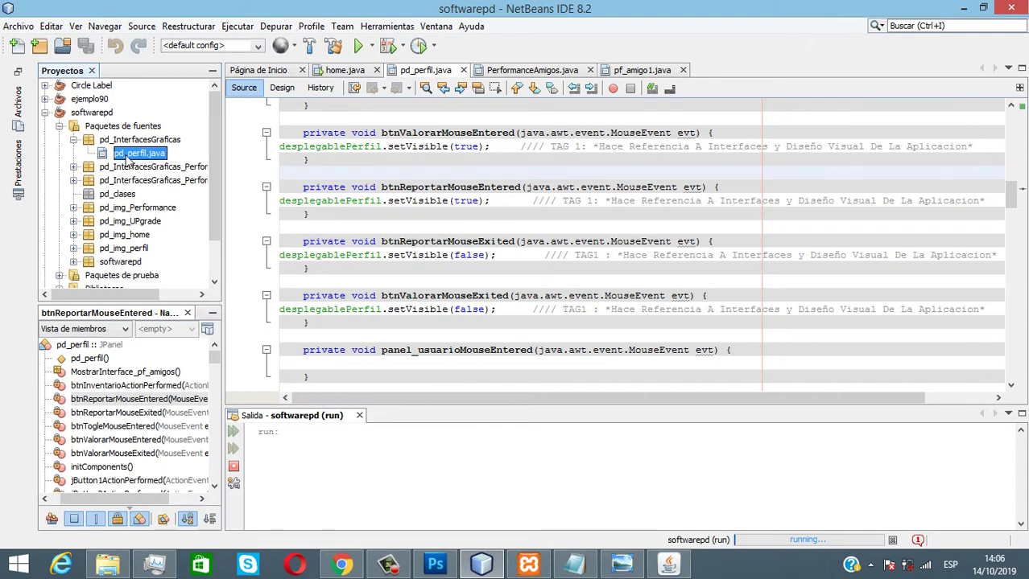
click(282, 88)
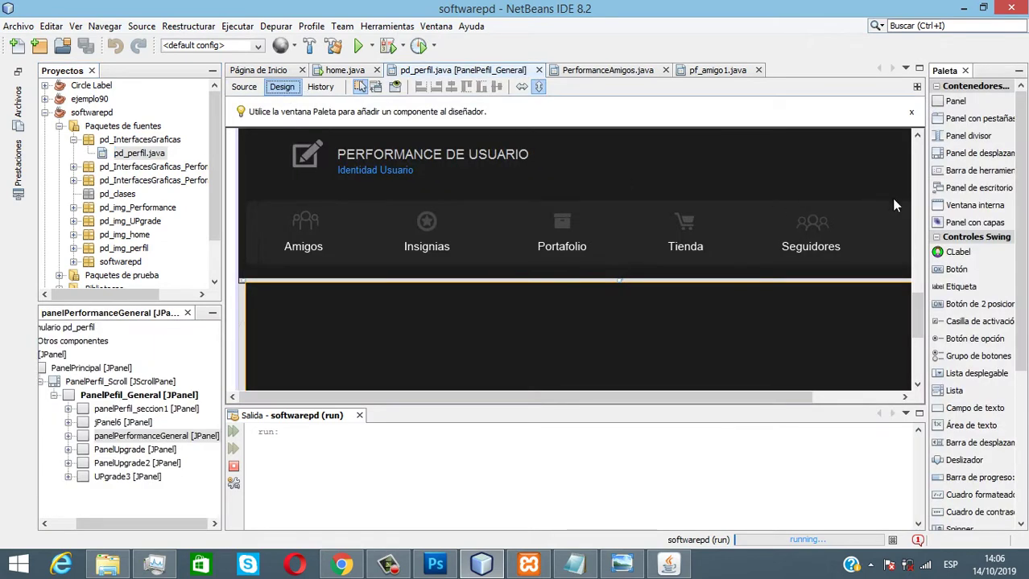
mouse_move(919, 314)
mouse_down()
mouse_move(917, 341)
mouse_move(912, 315)
mouse_up()
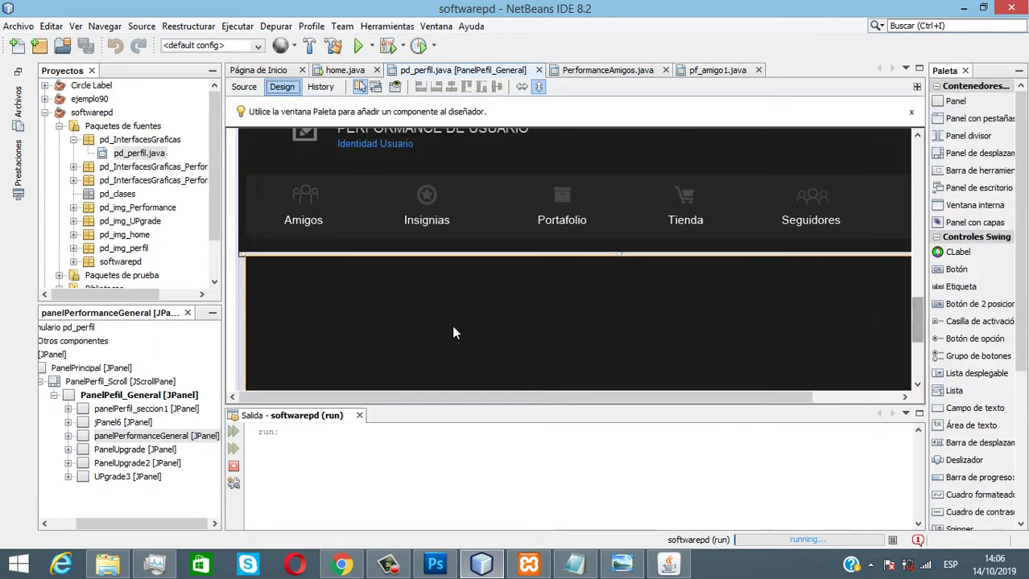
- Expand the pd_InterfacesGraficas_Performance package and open the PerformanceAmigos.java form
mouse_move(152, 295)
mouse_down()
mouse_move(198, 307)
mouse_move(131, 297)
mouse_move(165, 296)
mouse_up()
click(535, 301)
click(145, 179)
click(71, 166)
click(115, 181)
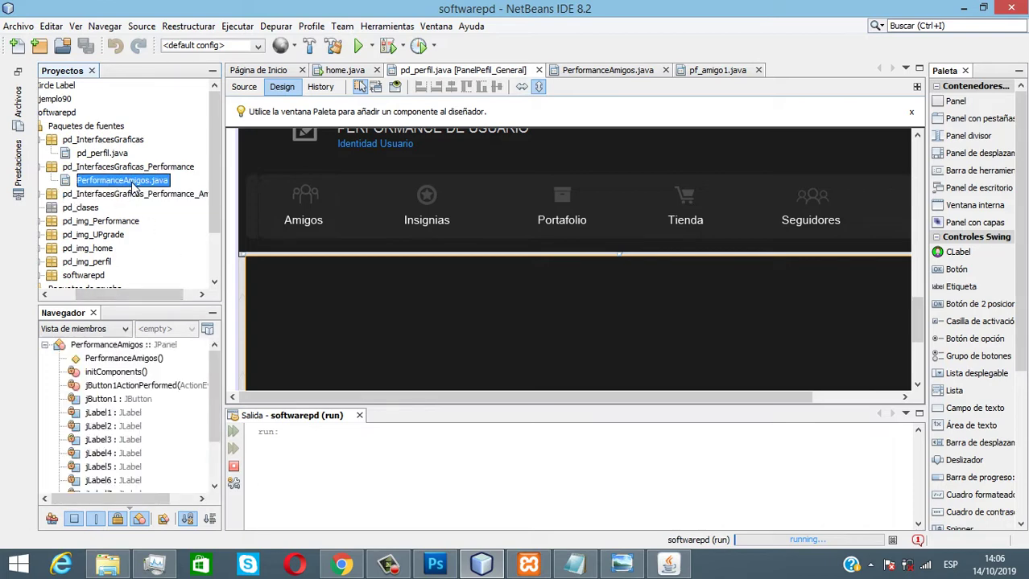
double_click(133, 185)
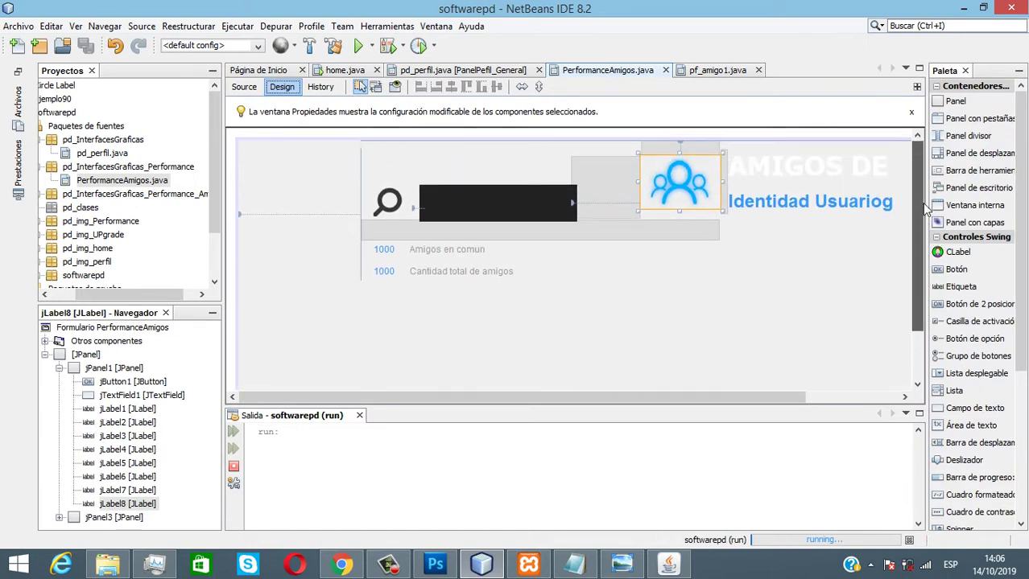
- Enlarge the design area and compare pd_perfil's empty performance panel with the PerformanceAmigos form
click(432, 72)
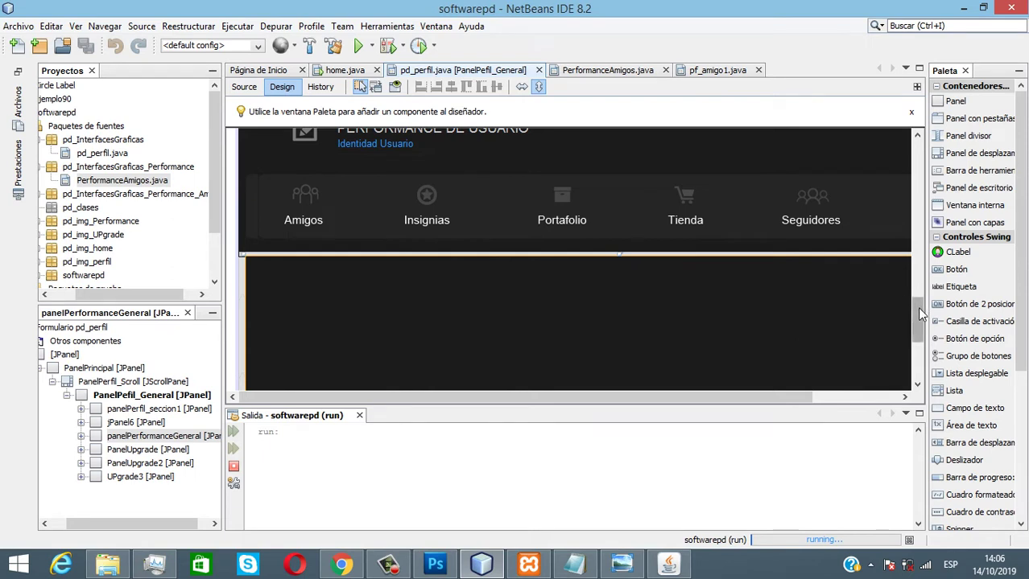
scroll(920, 312, down, 3)
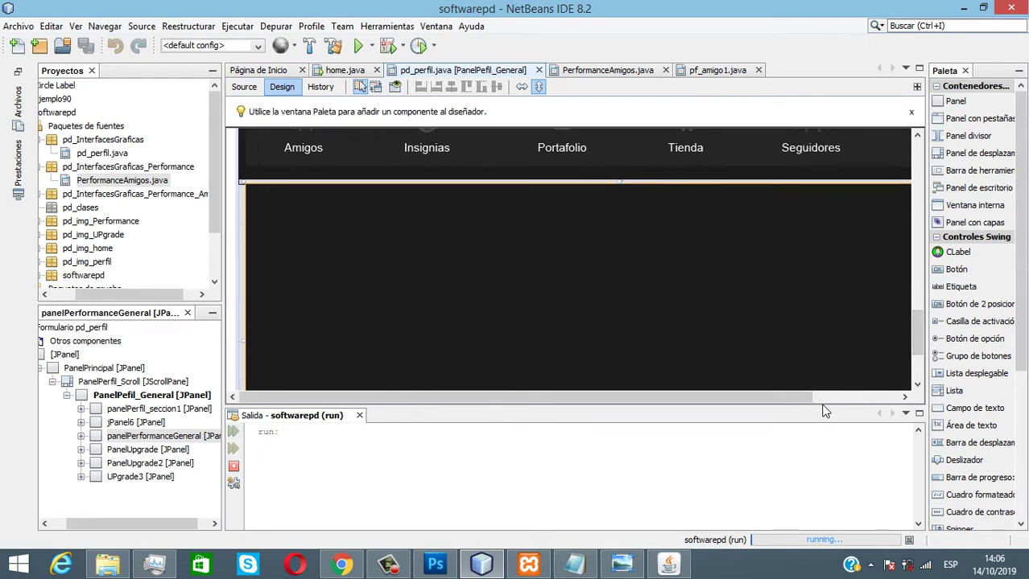
drag(825, 413, 829, 467)
scroll(917, 358, up, 6)
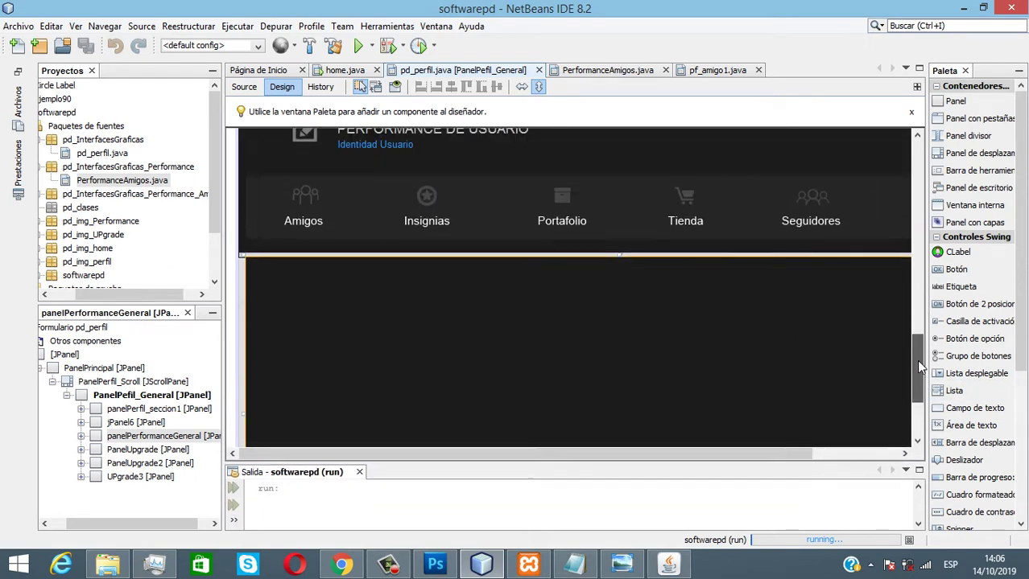
click(608, 72)
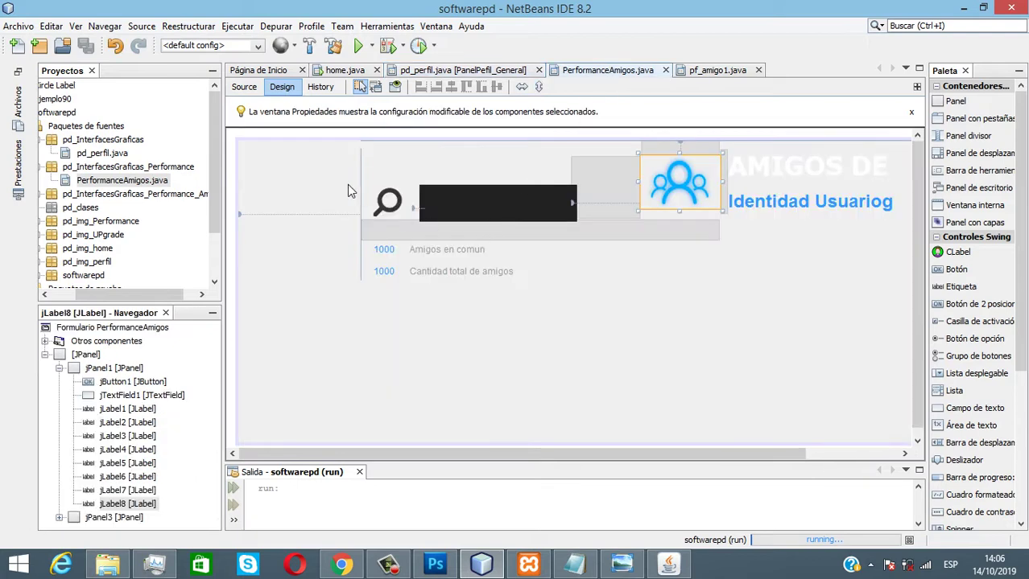
click(131, 186)
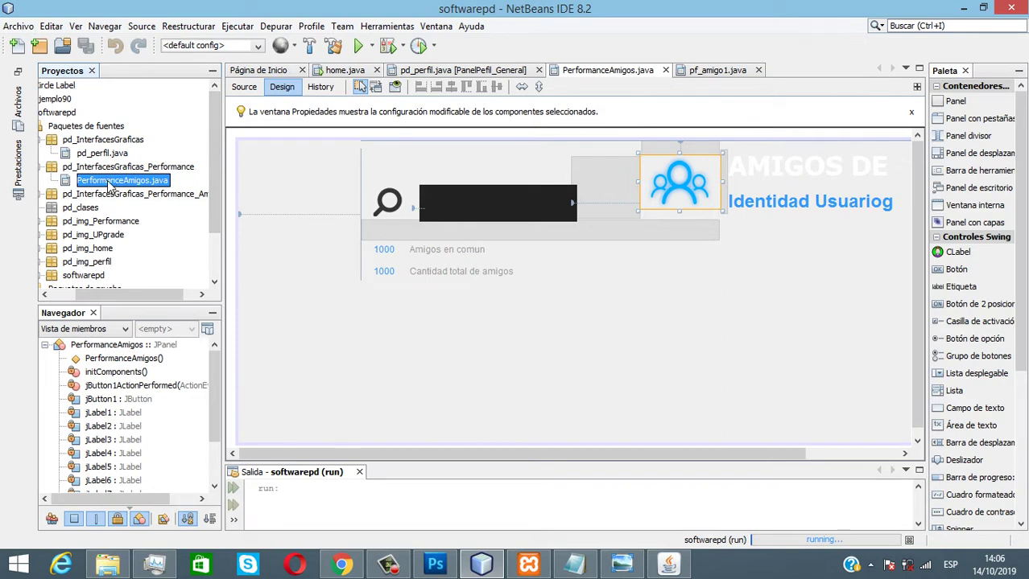
click(281, 87)
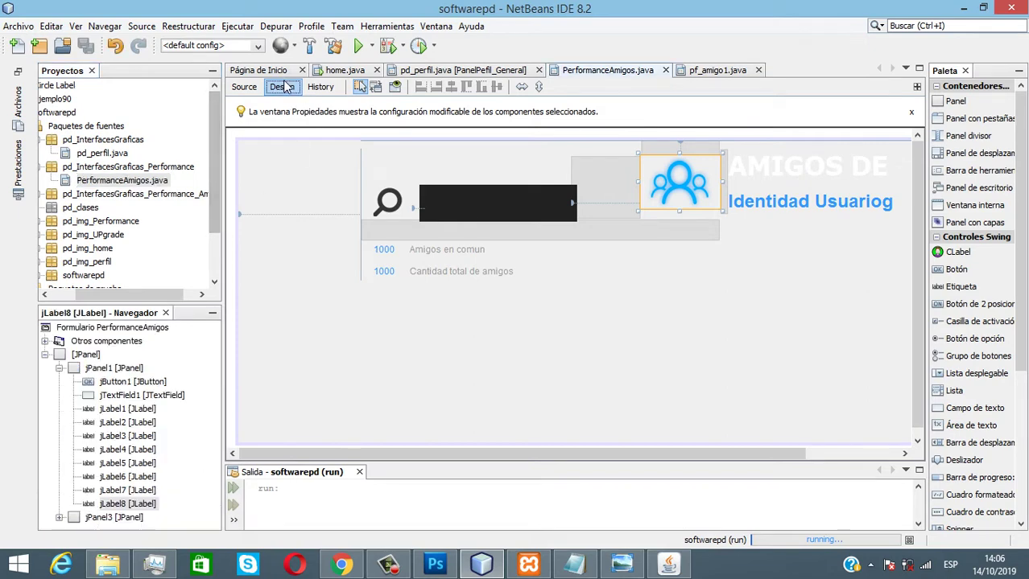
- Copy the PerformanceAmigos class within pd_InterfacesGraficas_Performance under the new name PerformanceInsignias
click(126, 182)
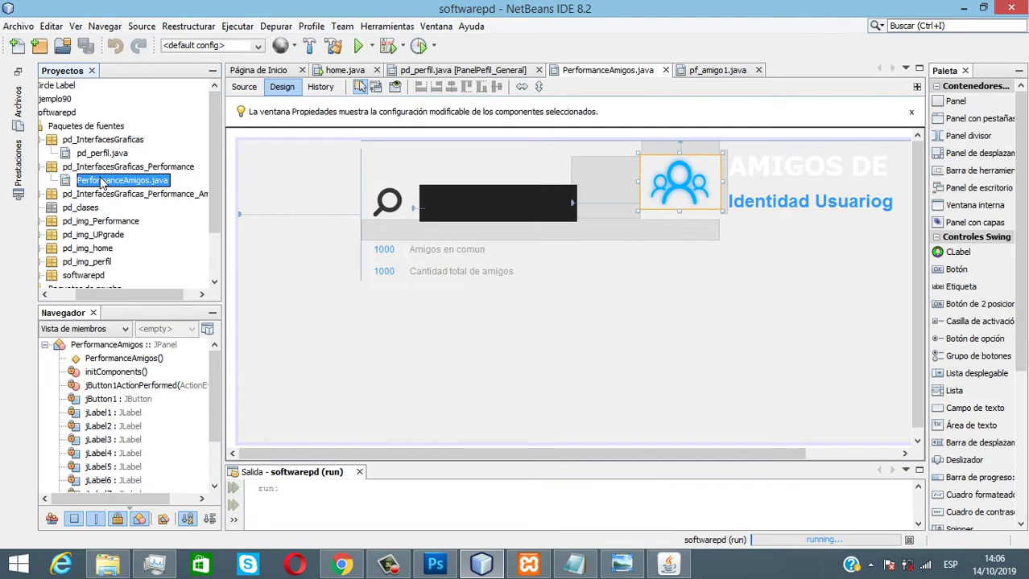
key(ctrl+c)
key(ctrl+v)
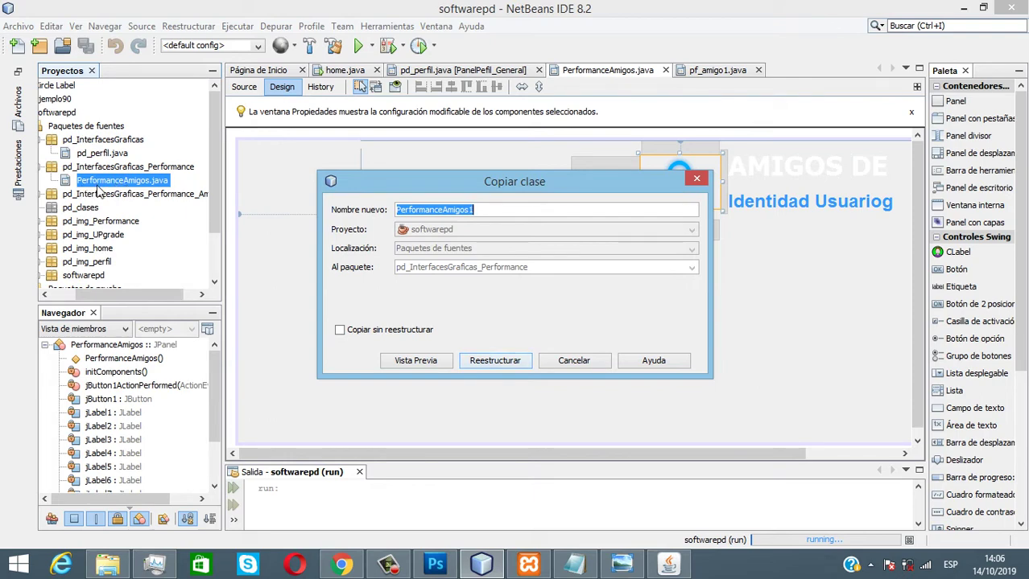
key(End)
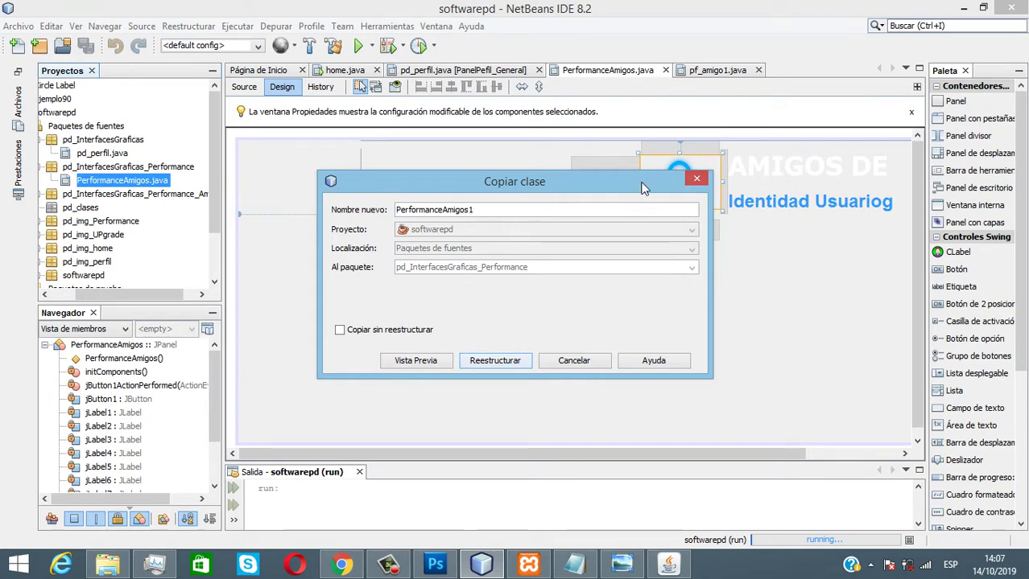
drag(644, 188, 657, 183)
shift+click(457, 206)
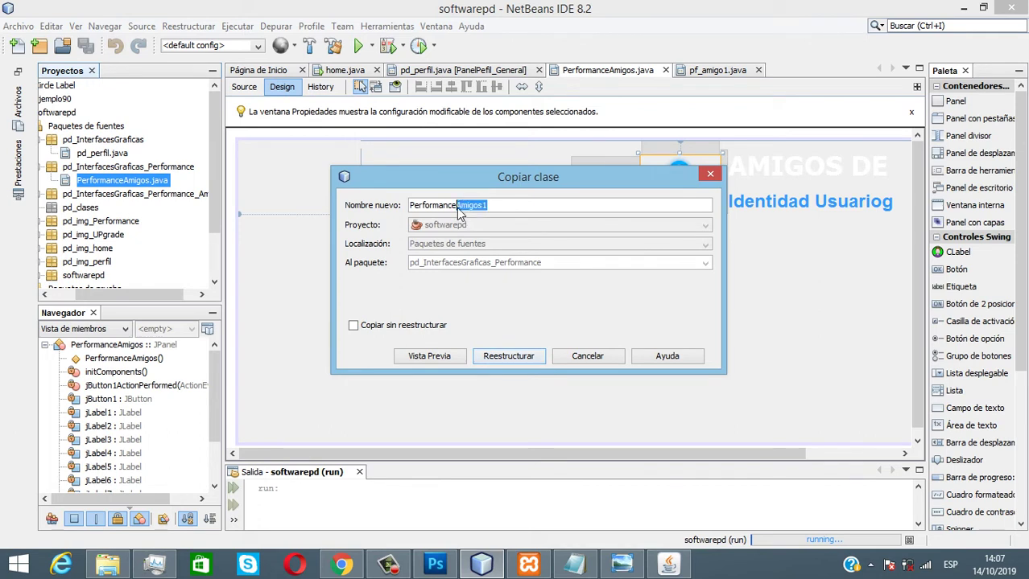
text(Insignia)
drag(490, 205, 408, 208)
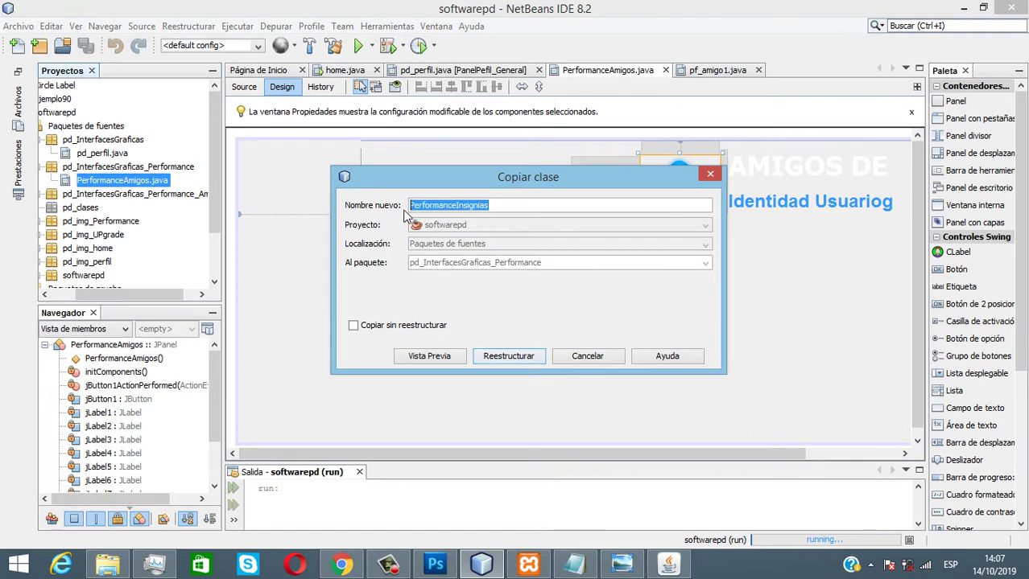
key(End)
key(ctrl+a)
click(492, 356)
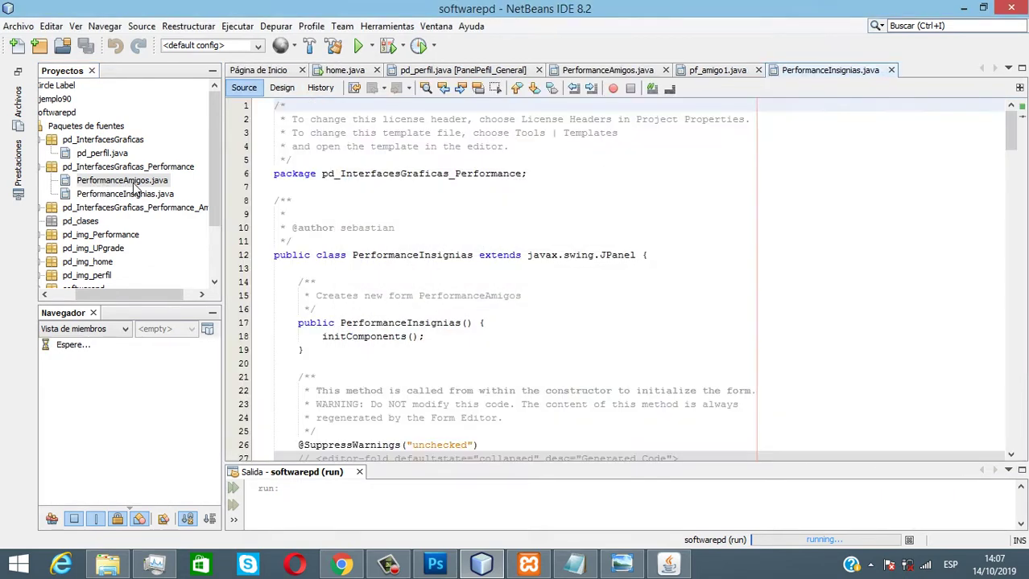
- Open the design of PerformanceInsignias.java and examine the full width of its form
click(121, 194)
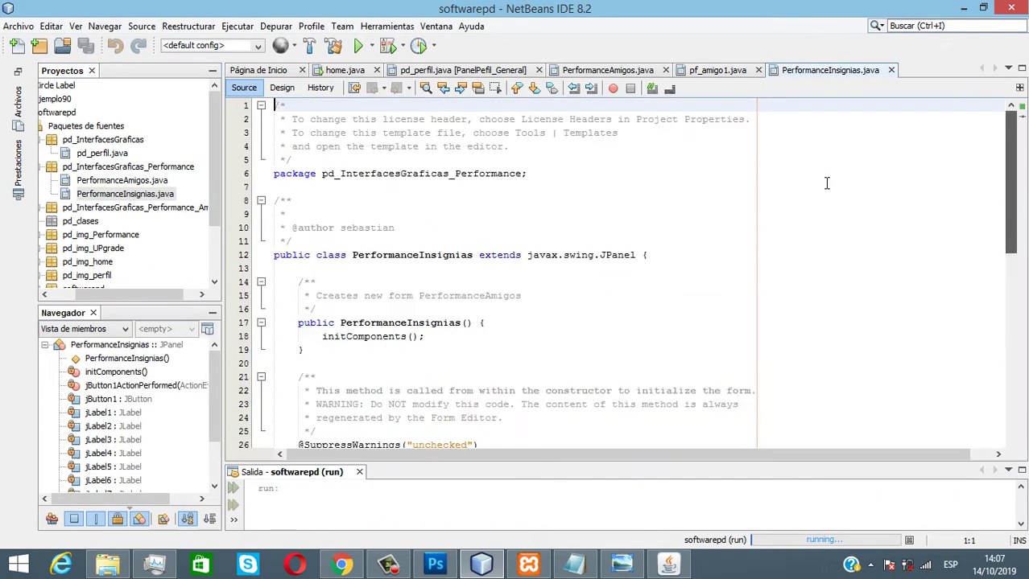
click(281, 88)
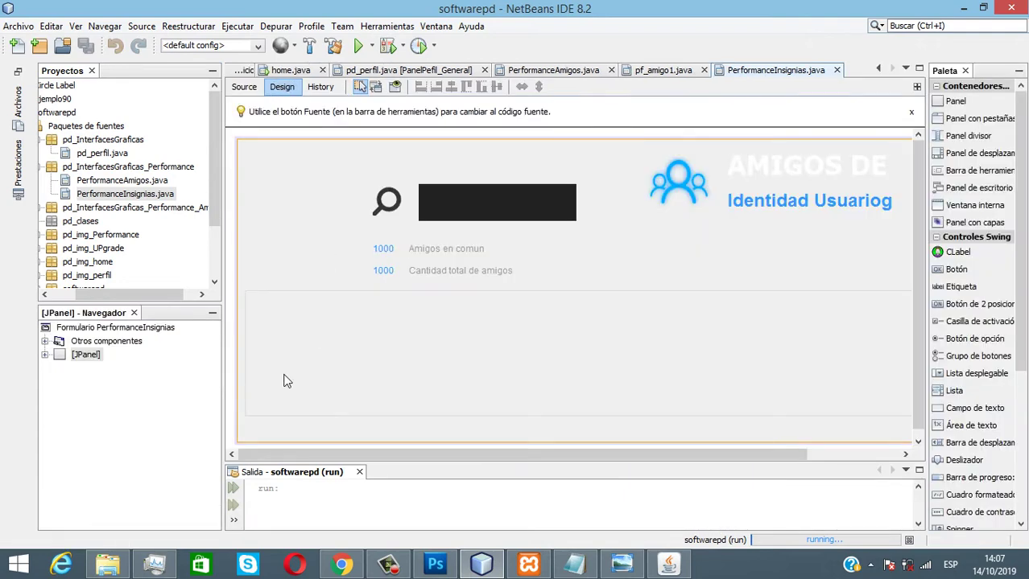
drag(340, 458, 501, 419)
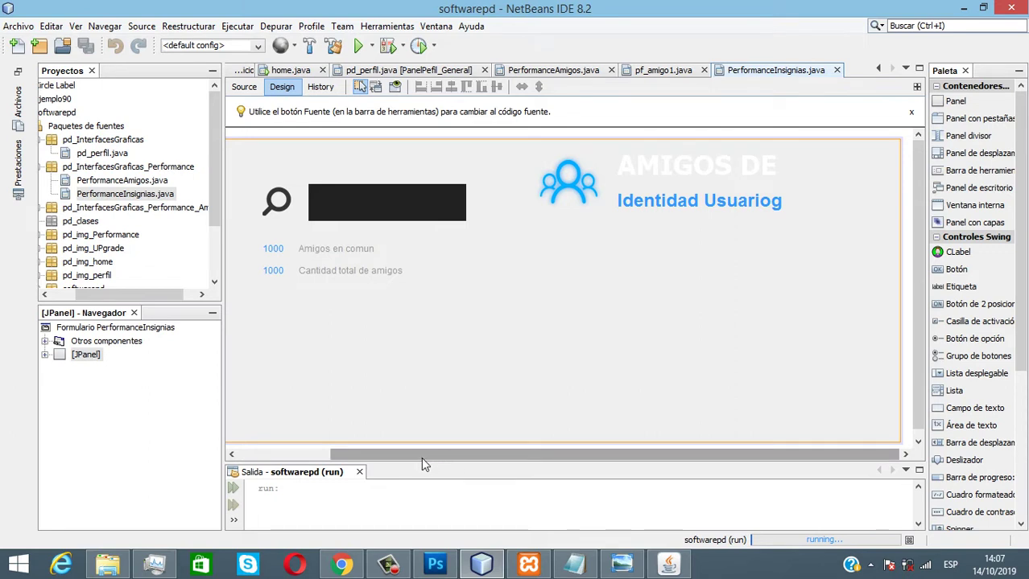
- Delete all components inside jPanel1 together with jPanel3 from the PerformanceInsignias form, keeping jPanel1 itself
mouse_move(421, 457)
mouse_down()
mouse_move(319, 456)
mouse_move(421, 456)
mouse_up()
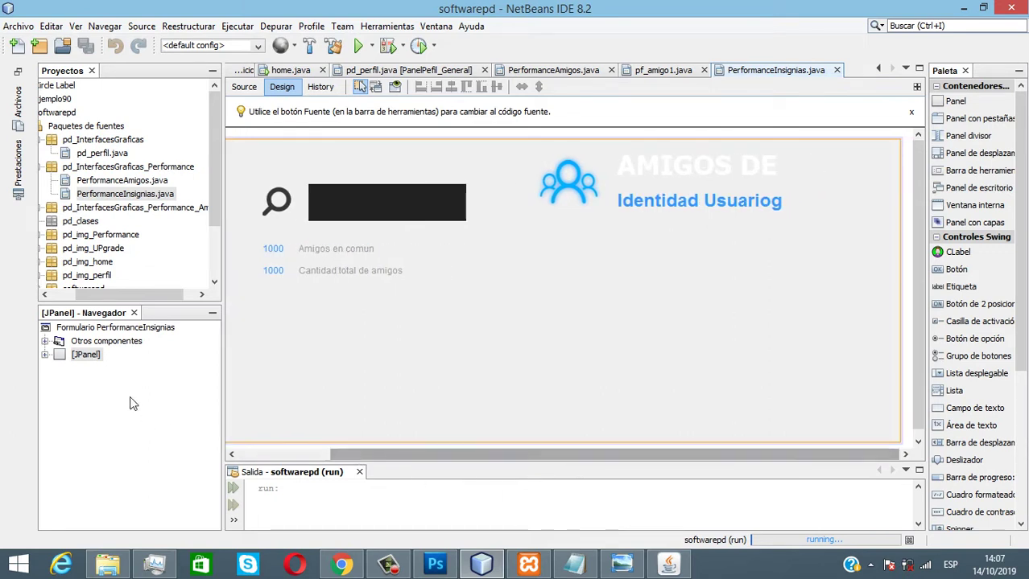
click(45, 356)
click(103, 369)
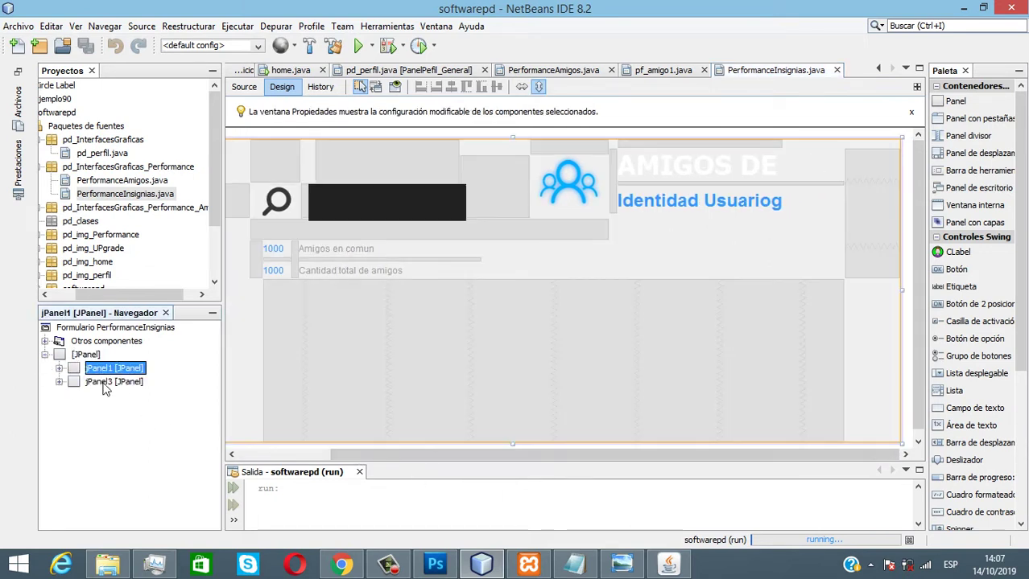
ctrl+click(104, 383)
click(102, 382)
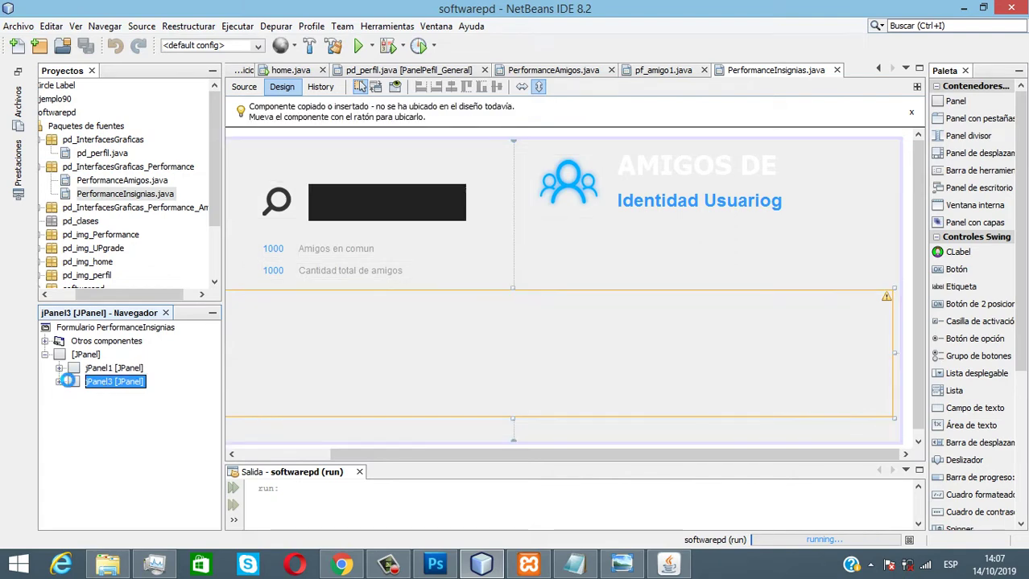
click(59, 368)
click(111, 383)
shift+click(113, 518)
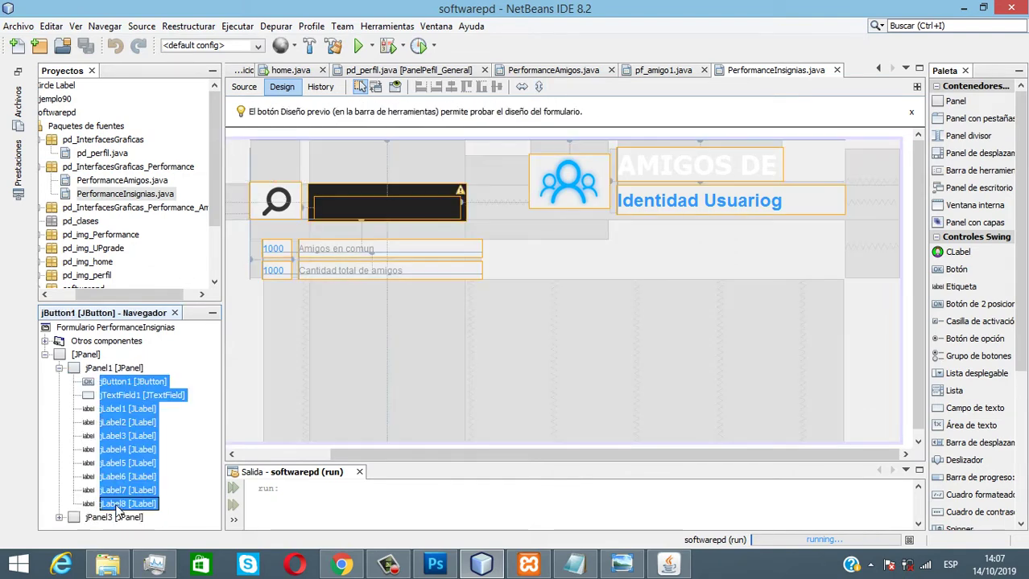
key(Delete)
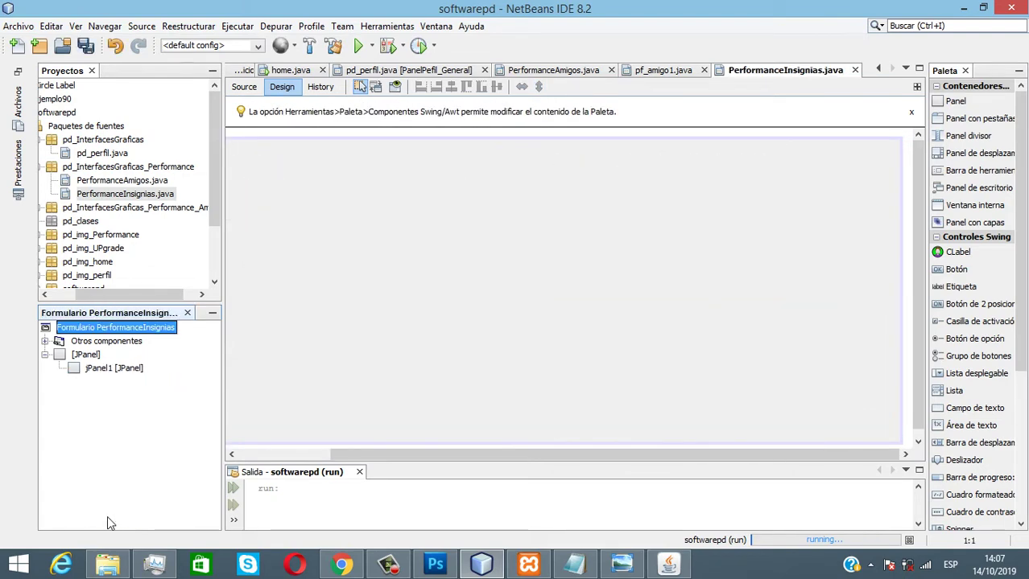
- Examine the emptied PerformanceInsignias form across its full extent and compare it with the pf_amigo1 and PerformanceAmigos forms
click(371, 312)
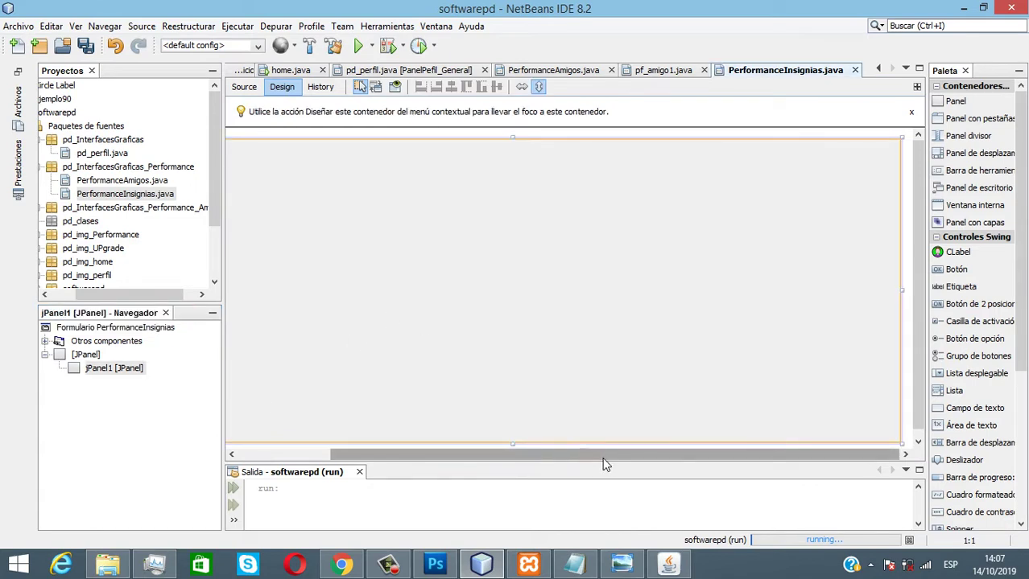
drag(604, 459, 666, 456)
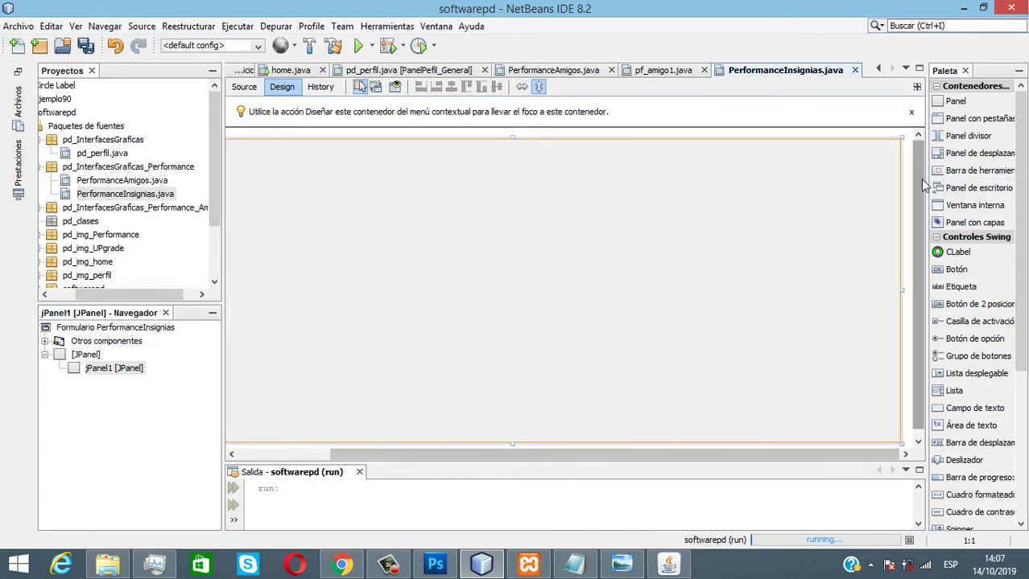
drag(920, 179, 922, 212)
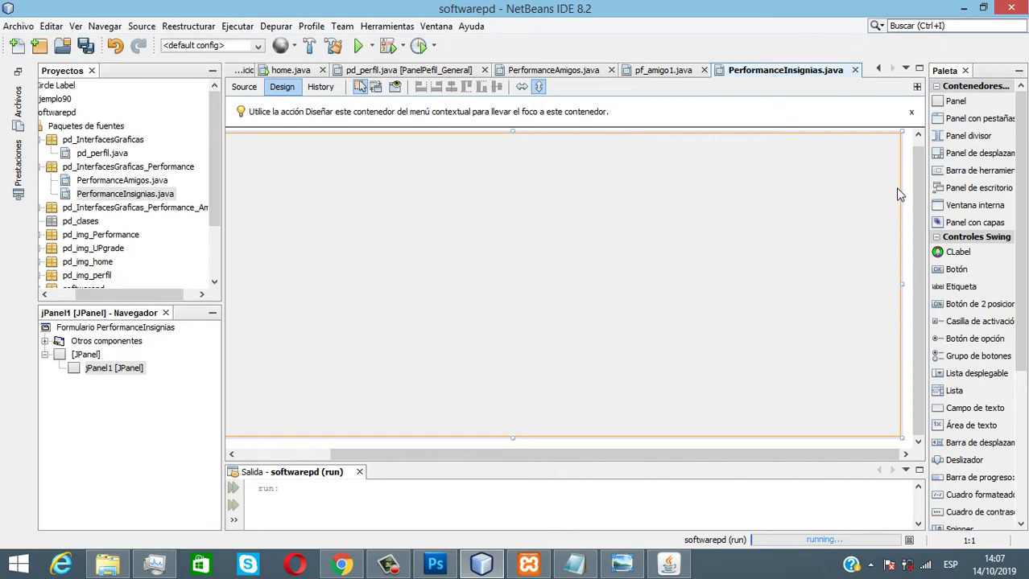
drag(912, 165, 914, 156)
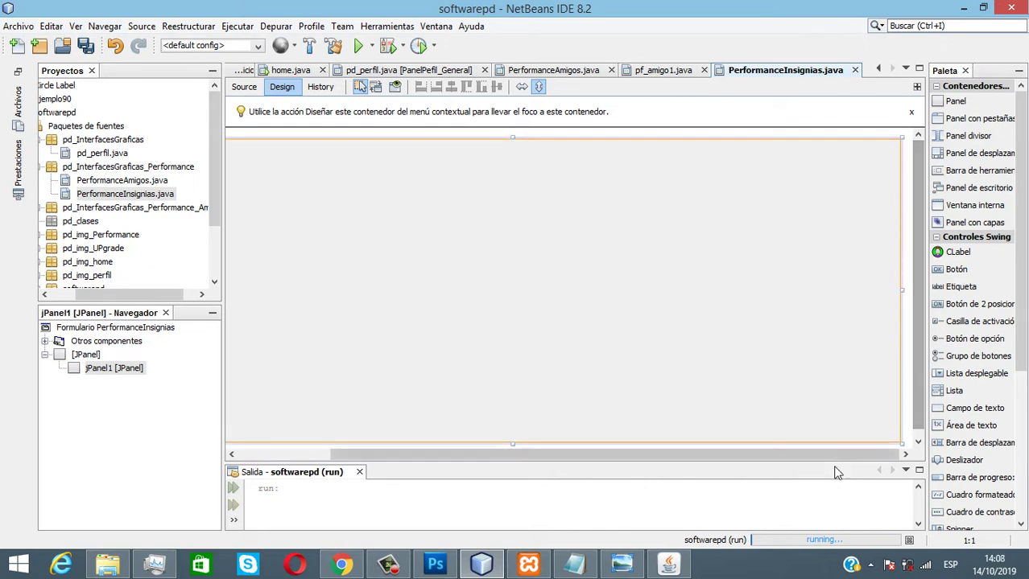
click(666, 70)
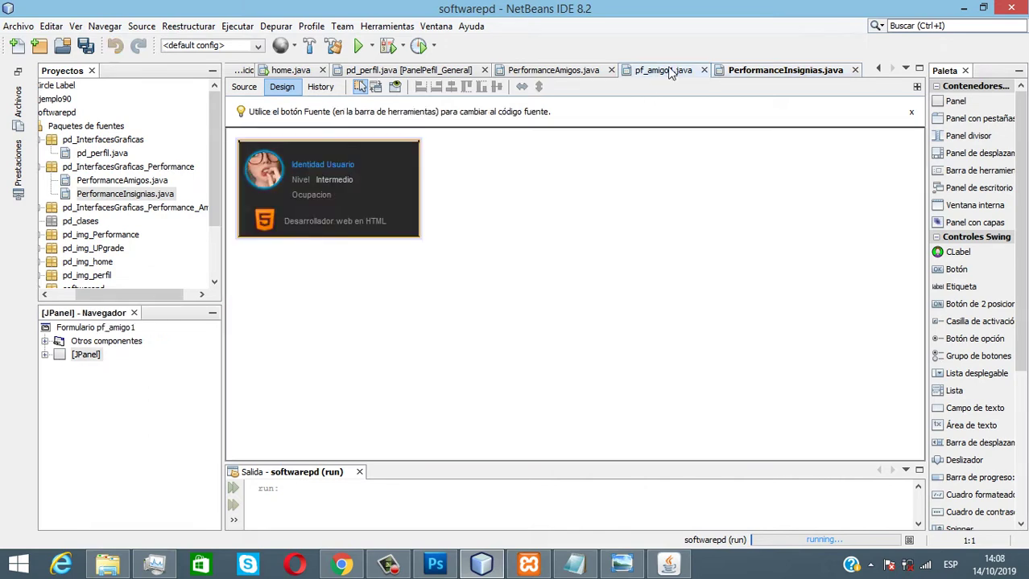
click(559, 73)
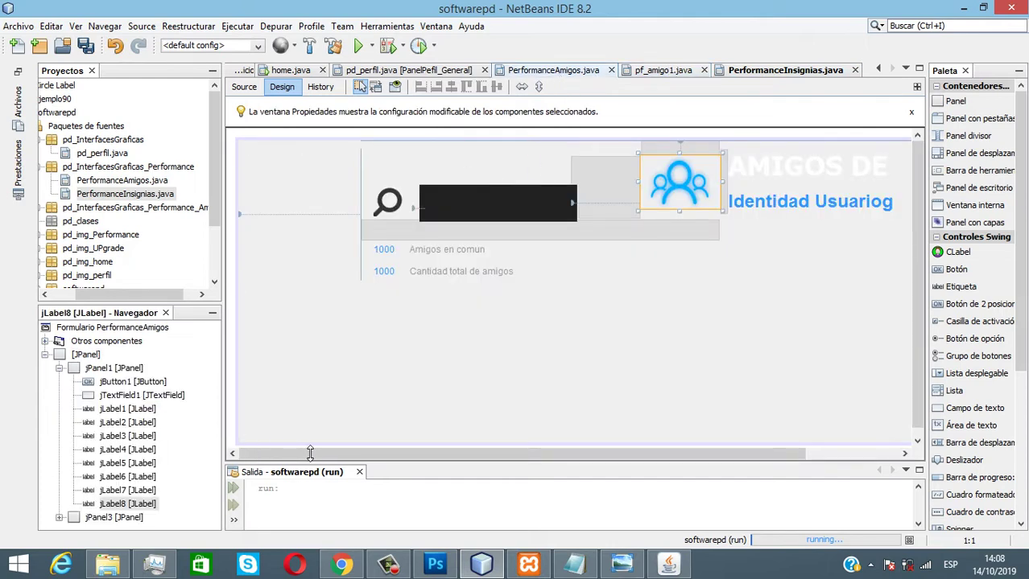
drag(309, 454, 570, 447)
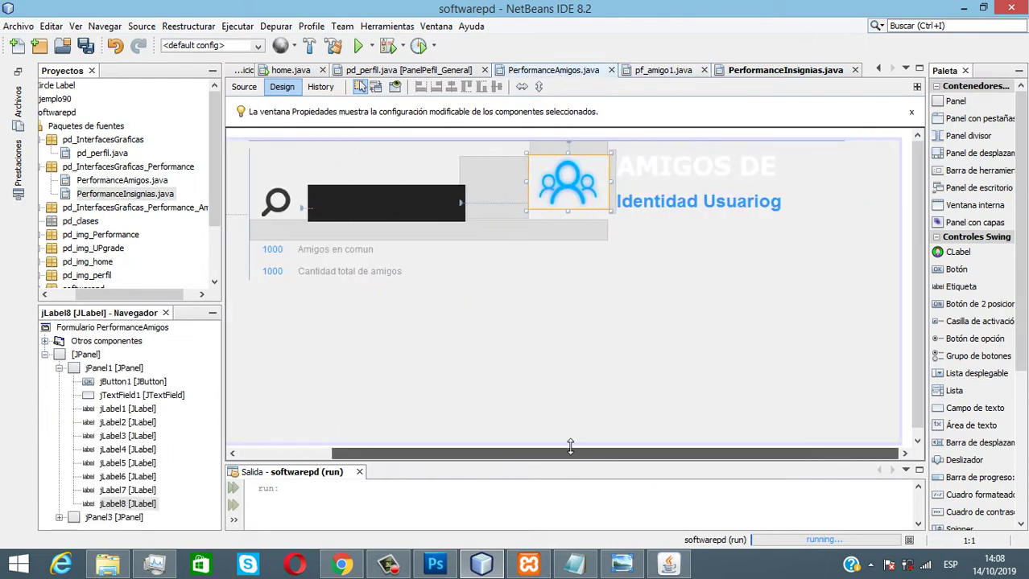
click(742, 72)
drag(753, 455, 850, 454)
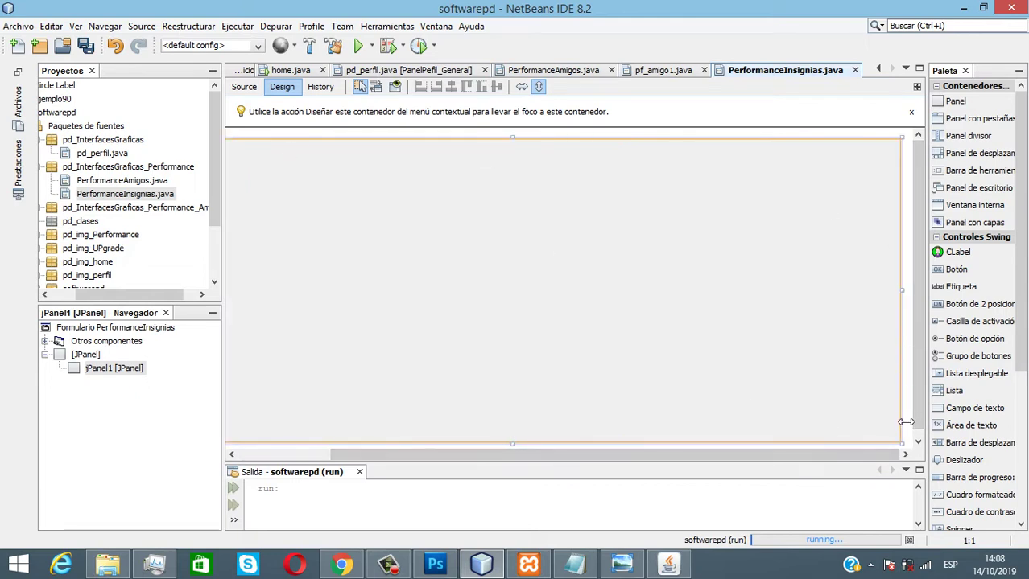
drag(874, 443, 905, 449)
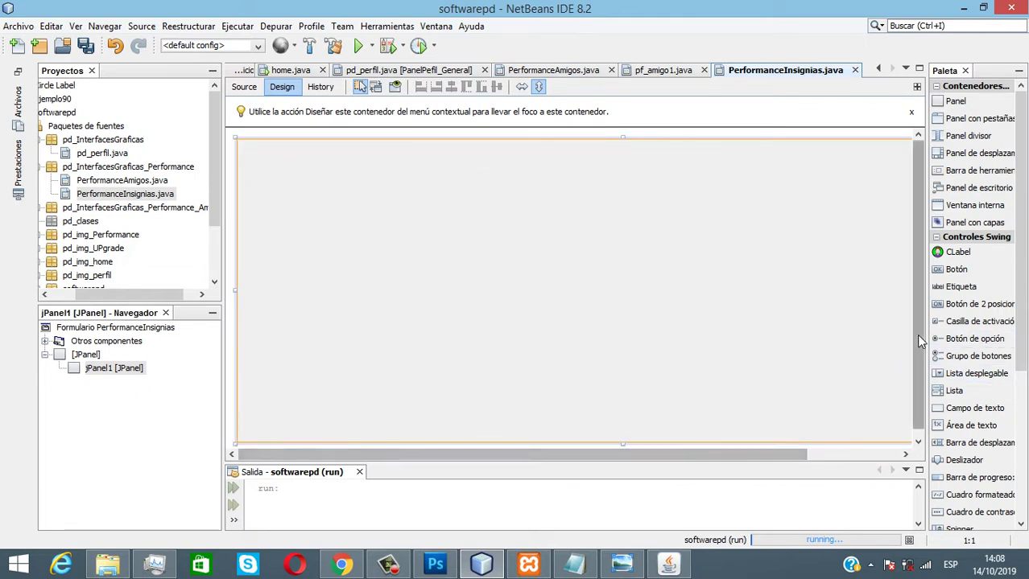
drag(495, 455, 680, 465)
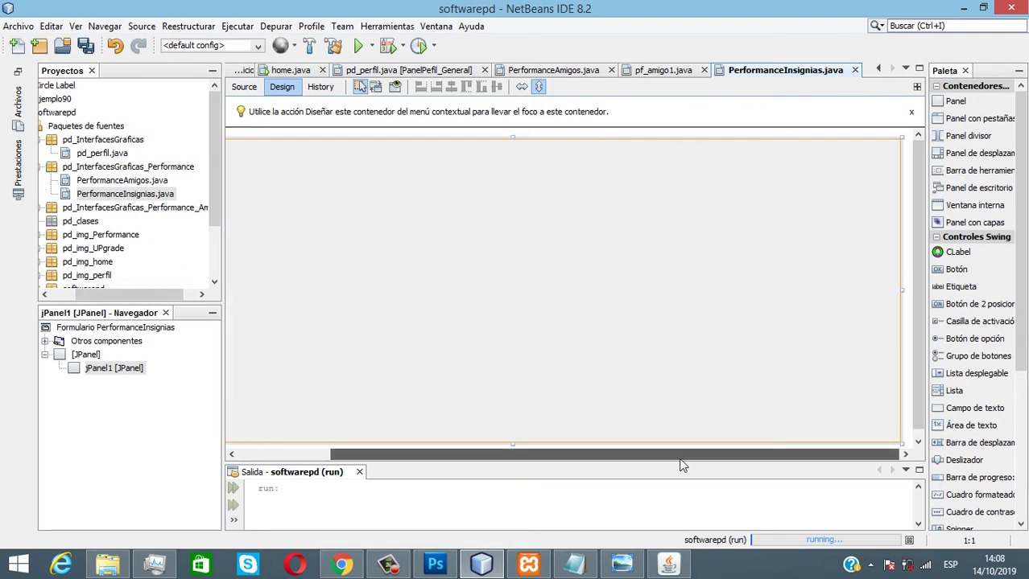
- Enable the opaque property of jPanel1 in the PerformanceInsignias form
click(112, 369)
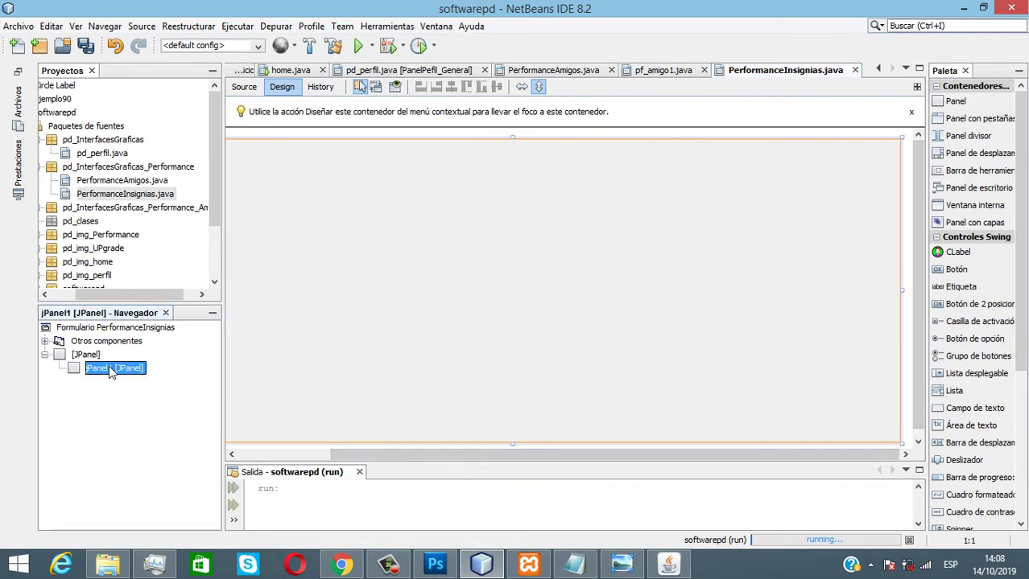
right_click(112, 370)
click(160, 569)
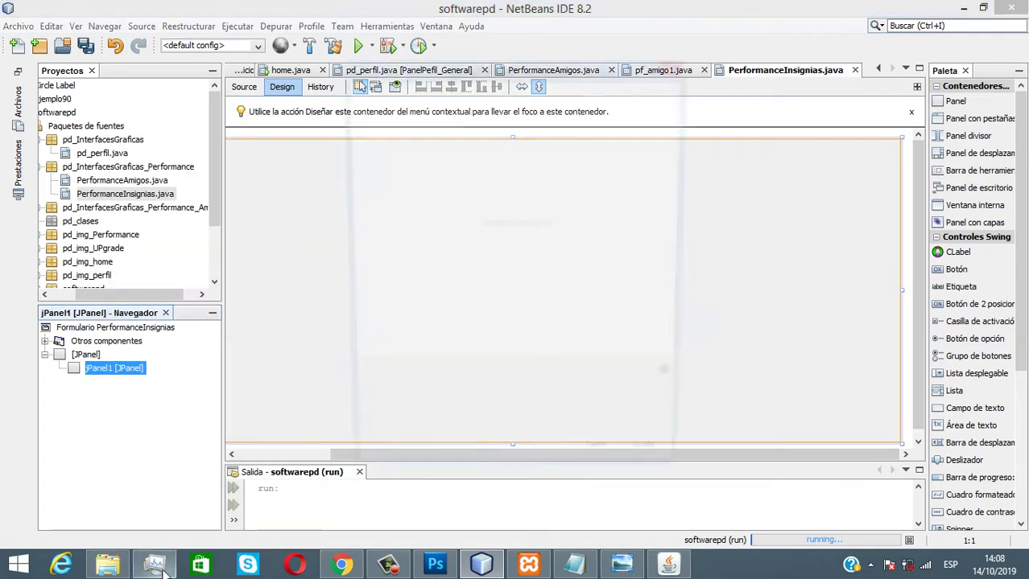
drag(682, 179, 616, 363)
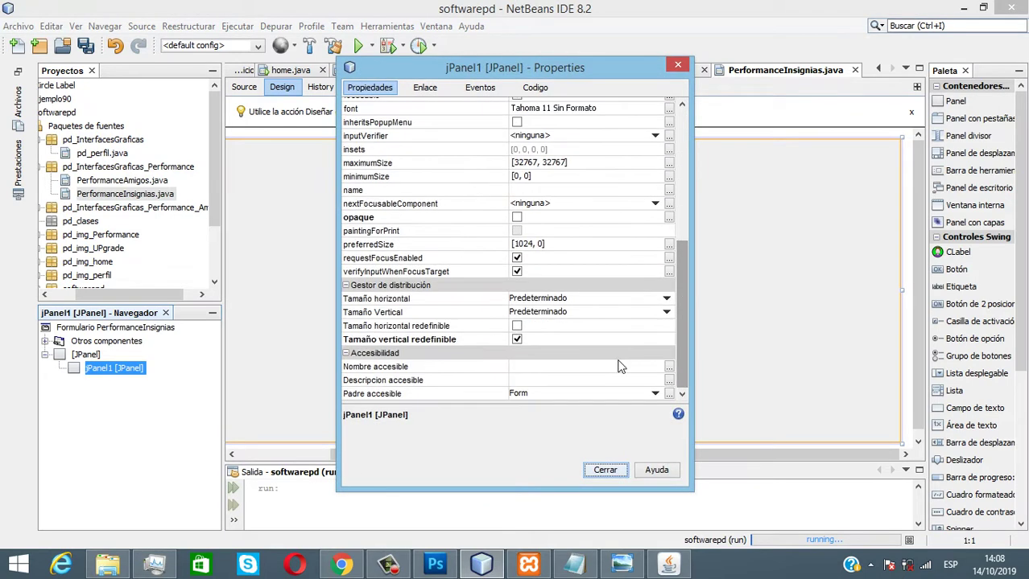
click(516, 219)
click(605, 470)
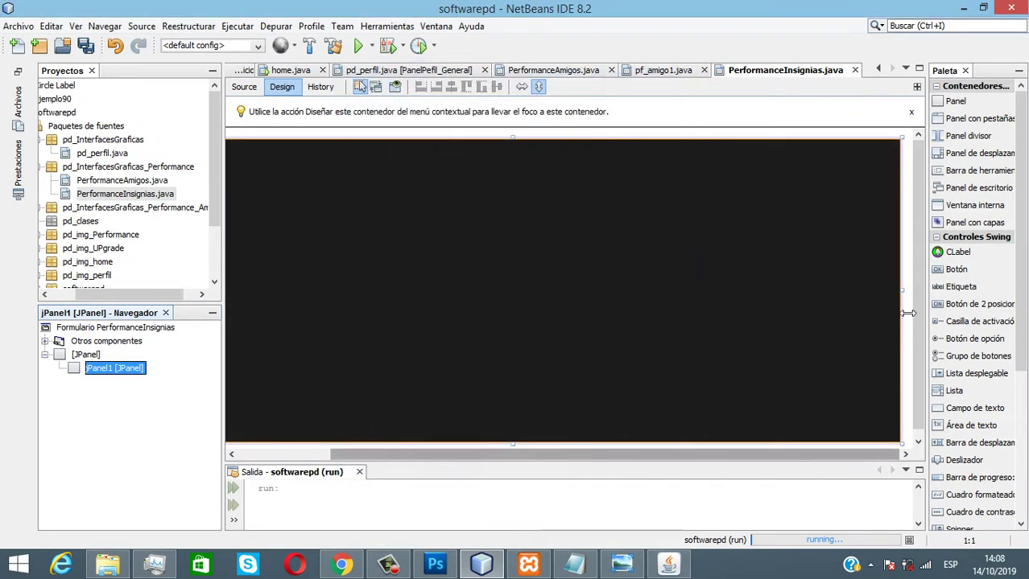
click(909, 215)
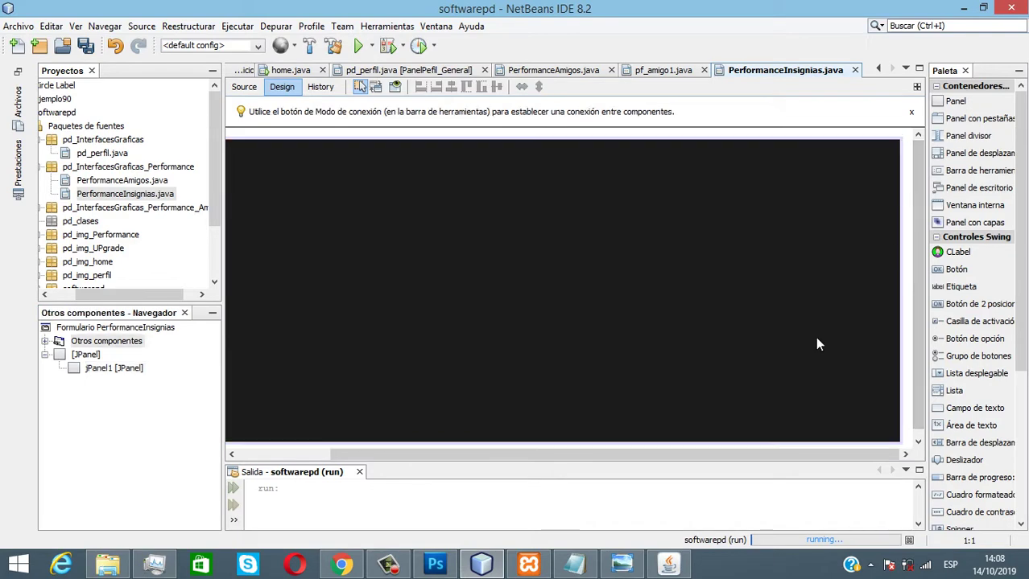
- Check the INSIGNIAS design in Photoshop, return to NetBeans, and add a panel spanning the full width of jPanel1's upper part
mouse_move(437, 567)
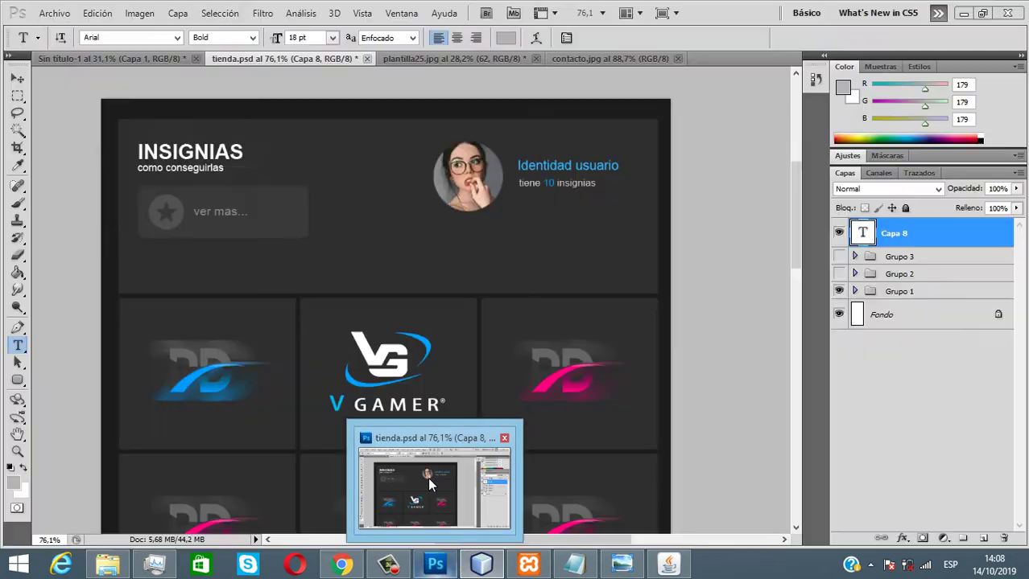
click(427, 478)
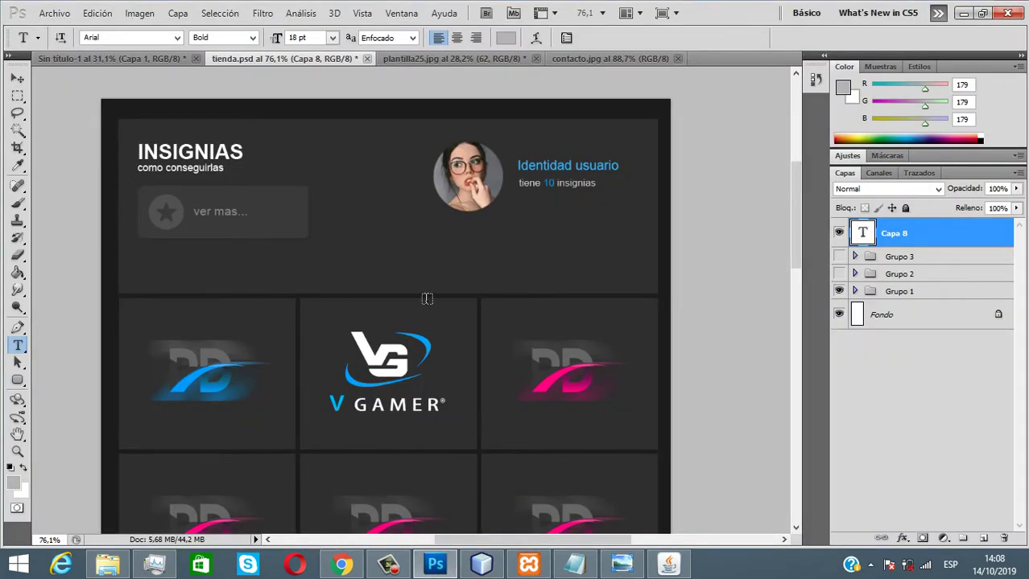
mouse_move(482, 565)
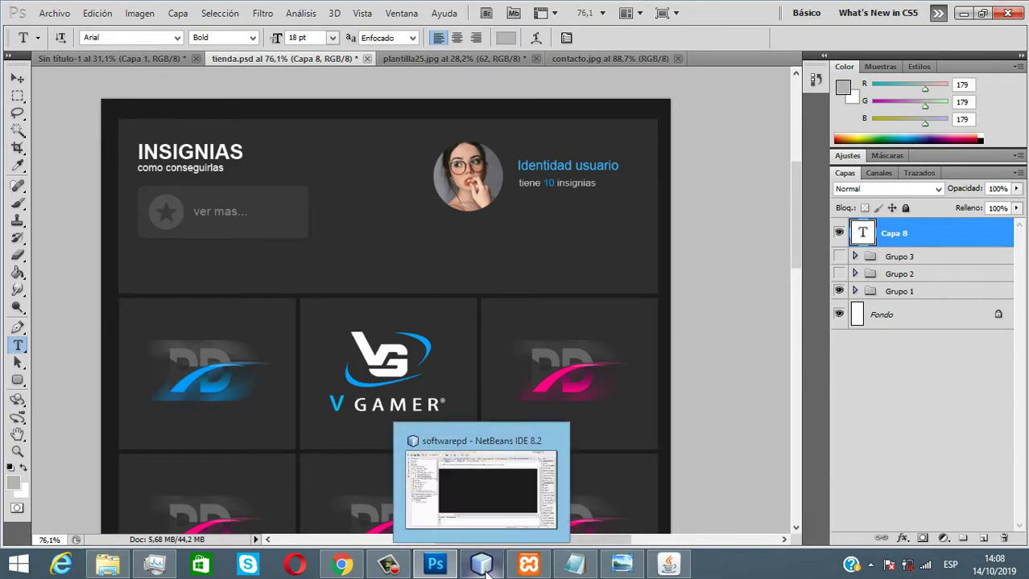
click(504, 482)
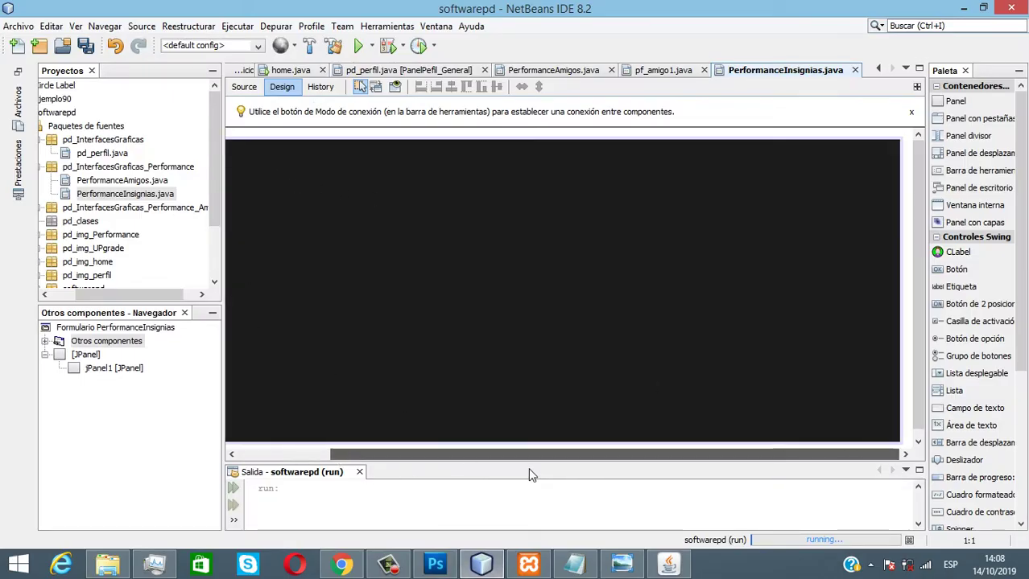
click(969, 105)
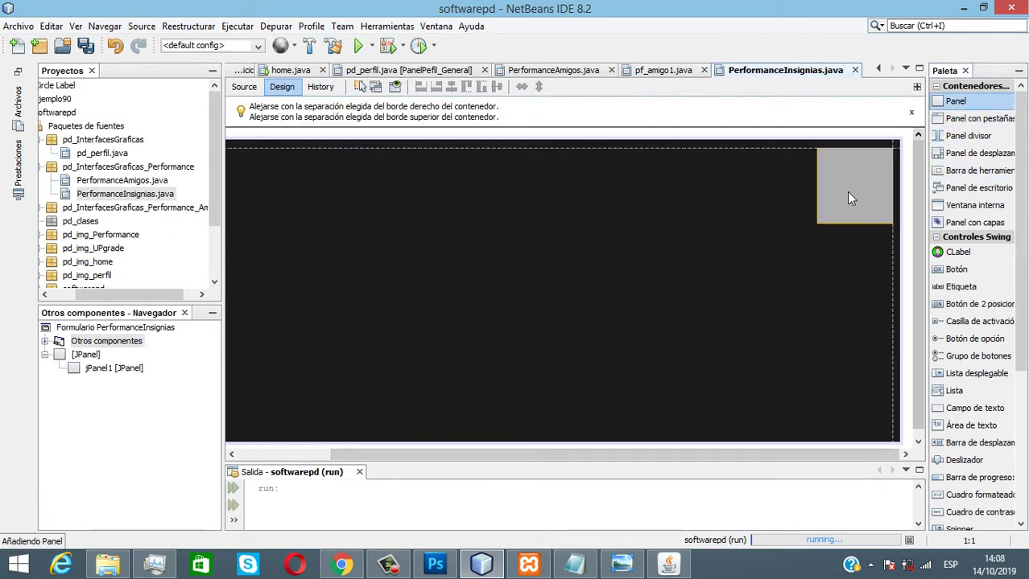
click(858, 186)
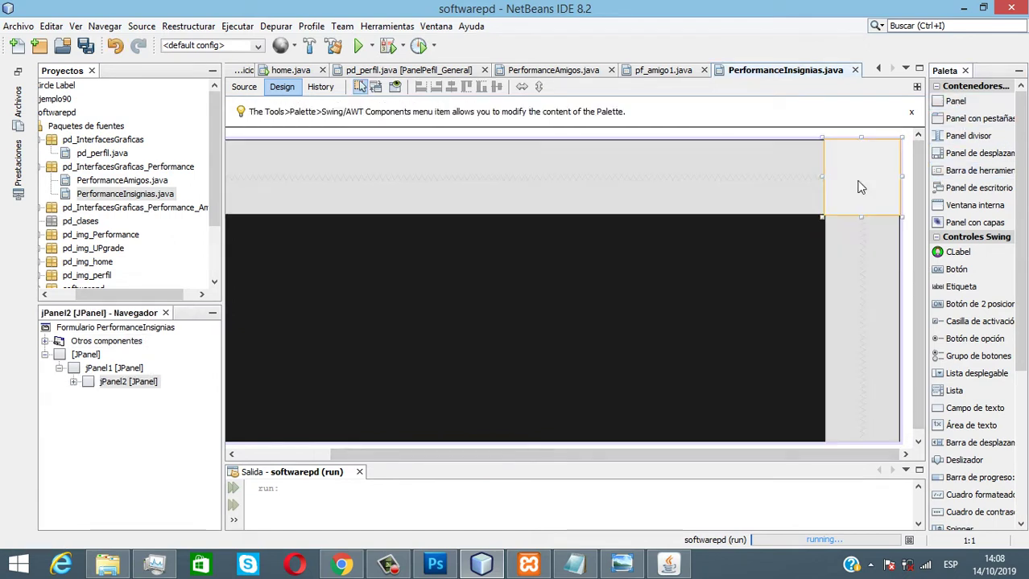
drag(570, 294, 414, 330)
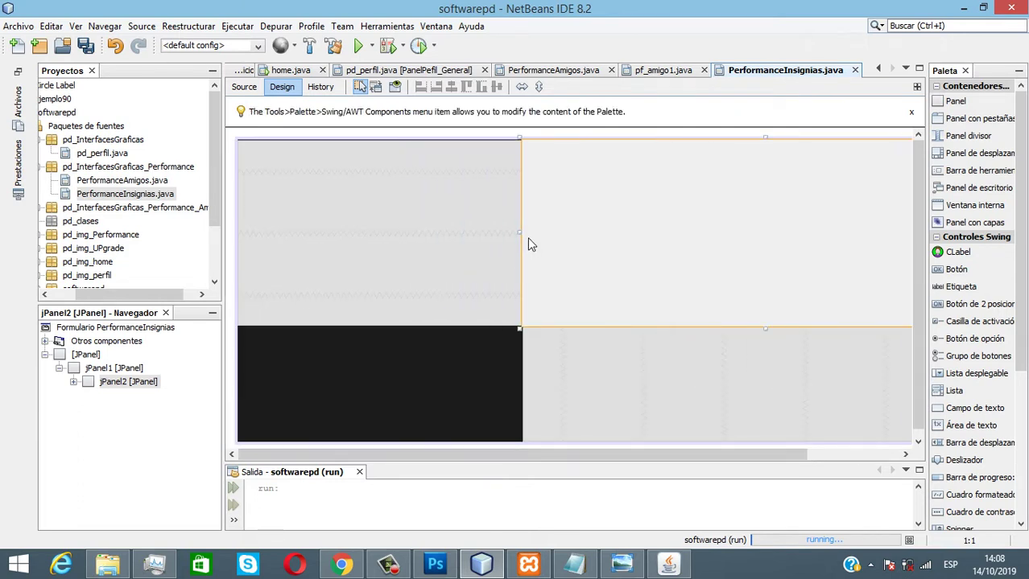
drag(527, 242, 242, 255)
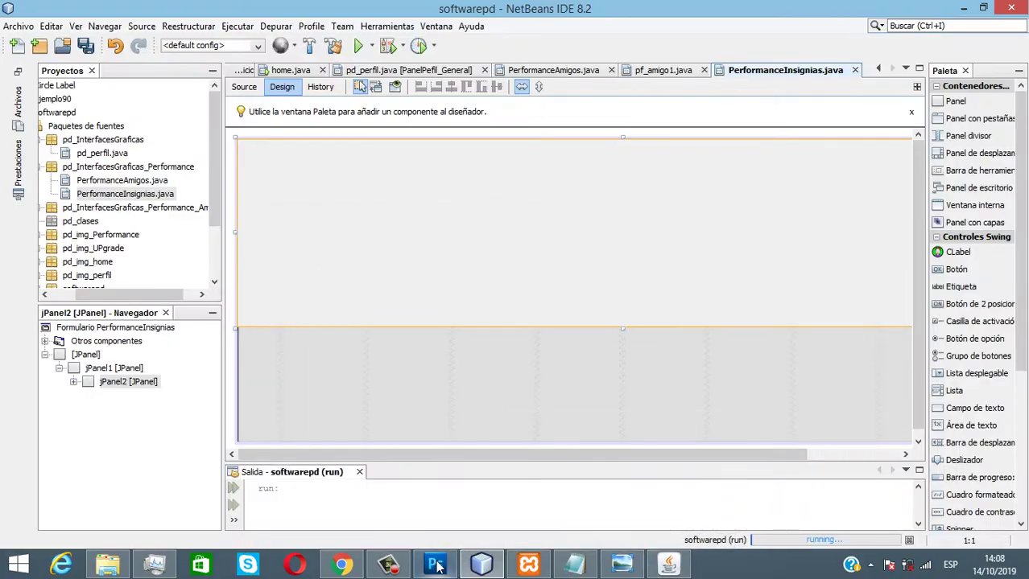
- Switch to Photoshop and draw a small rounded rectangle with a 10 px radius on a new layer above Grupo 3 in tienda.psd
click(437, 567)
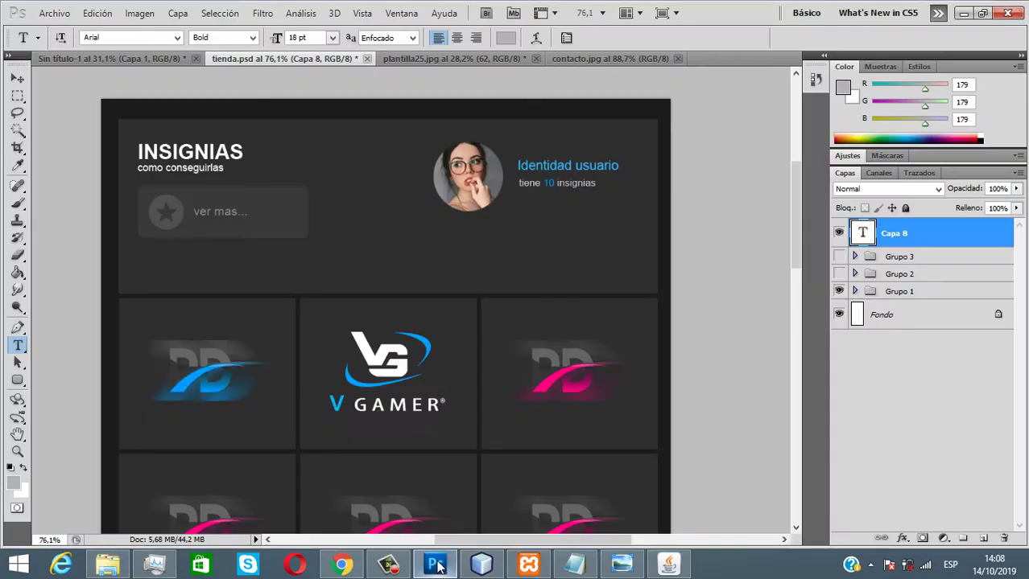
click(17, 78)
click(340, 231)
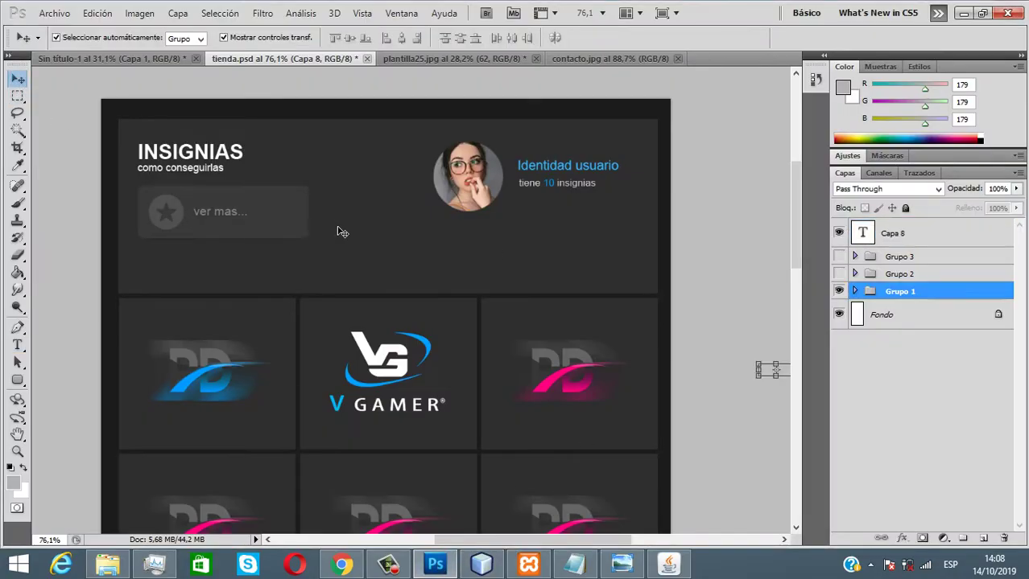
click(918, 259)
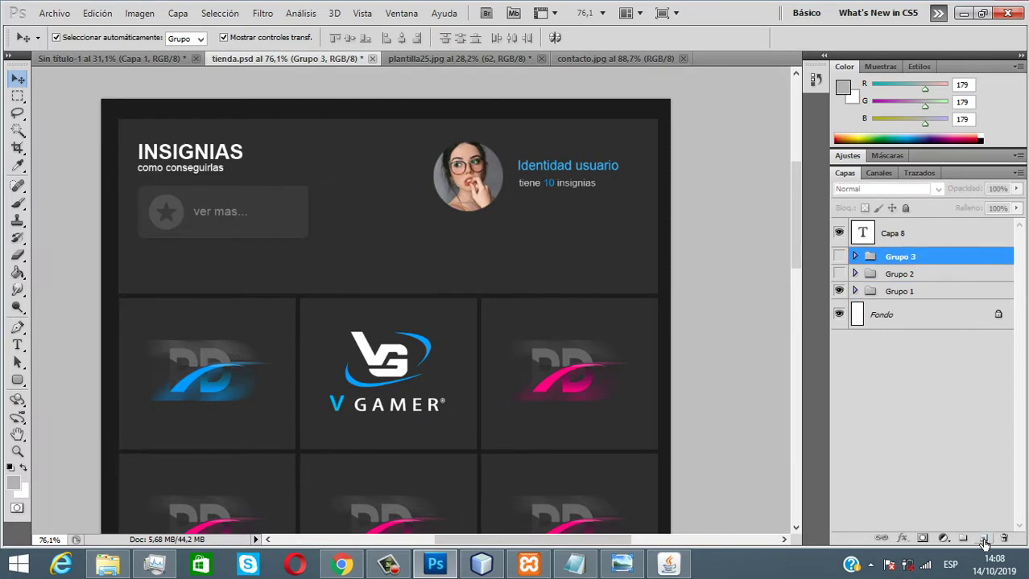
click(983, 539)
click(17, 380)
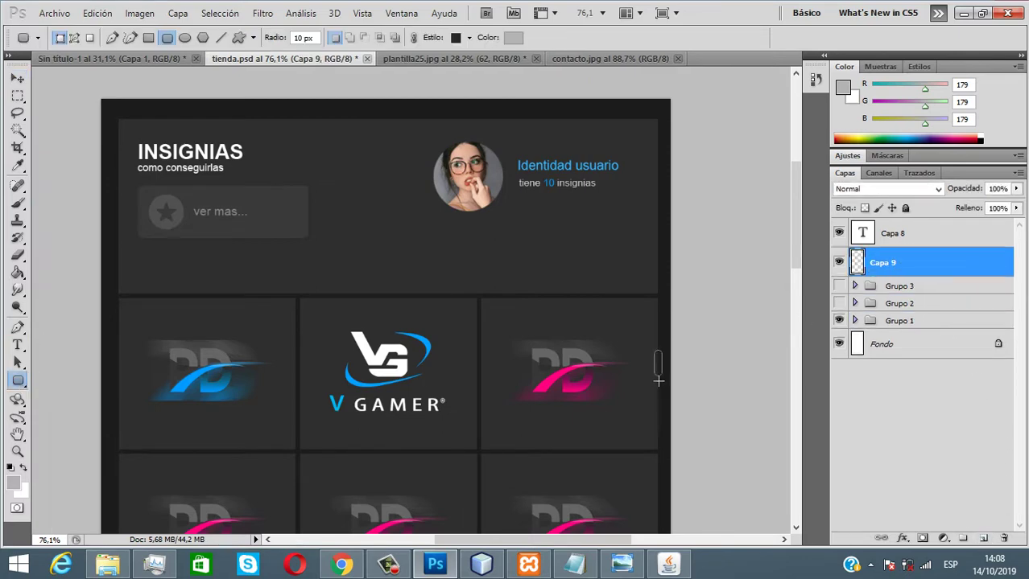
drag(658, 380, 659, 379)
- Sample the INSIGNIAS header panel's colour with Forma 11's colour overlay picker to read its RGB values, discarding the changes
right_click(943, 262)
click(781, 210)
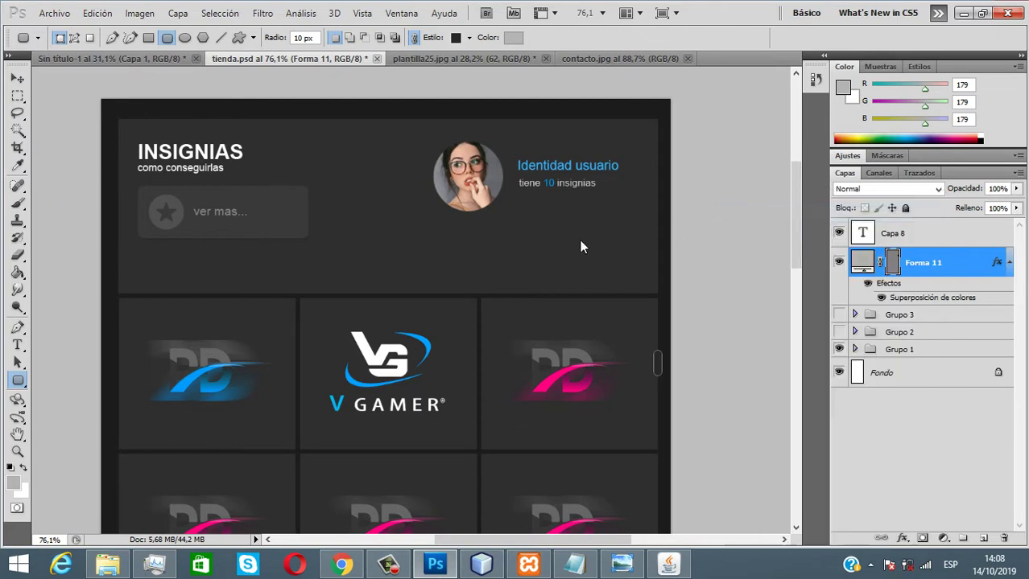
click(653, 280)
click(925, 134)
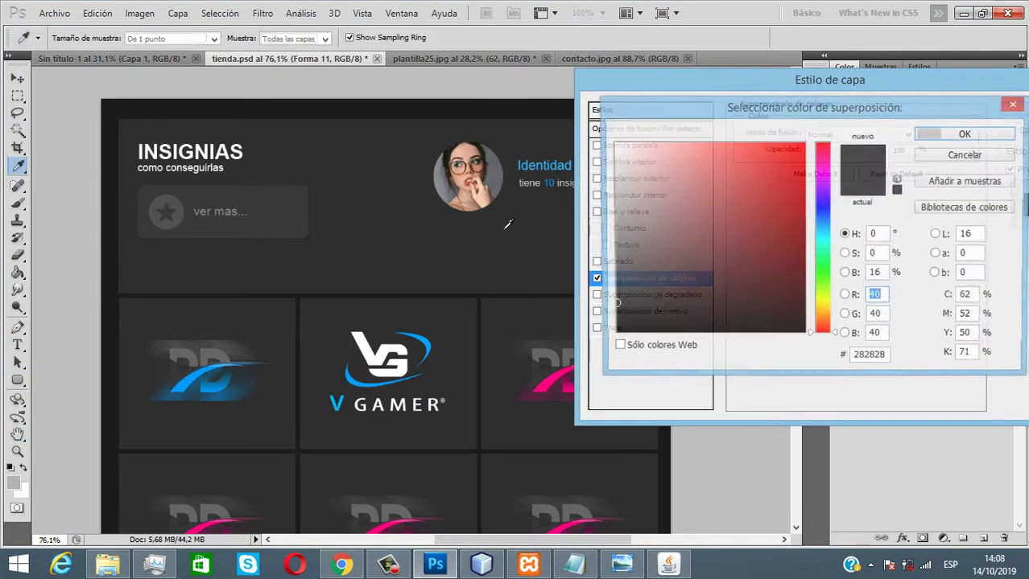
click(378, 189)
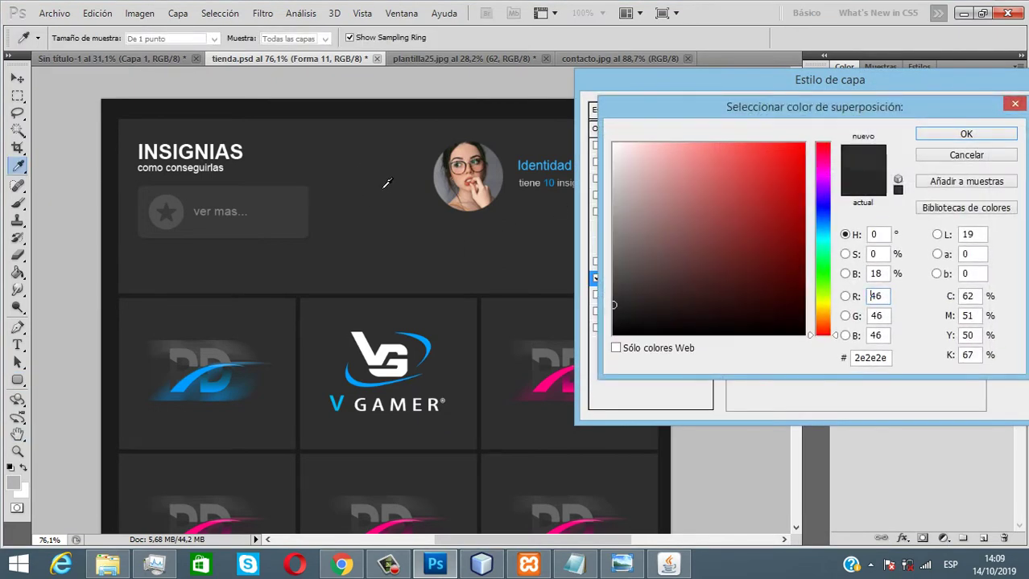
click(1008, 108)
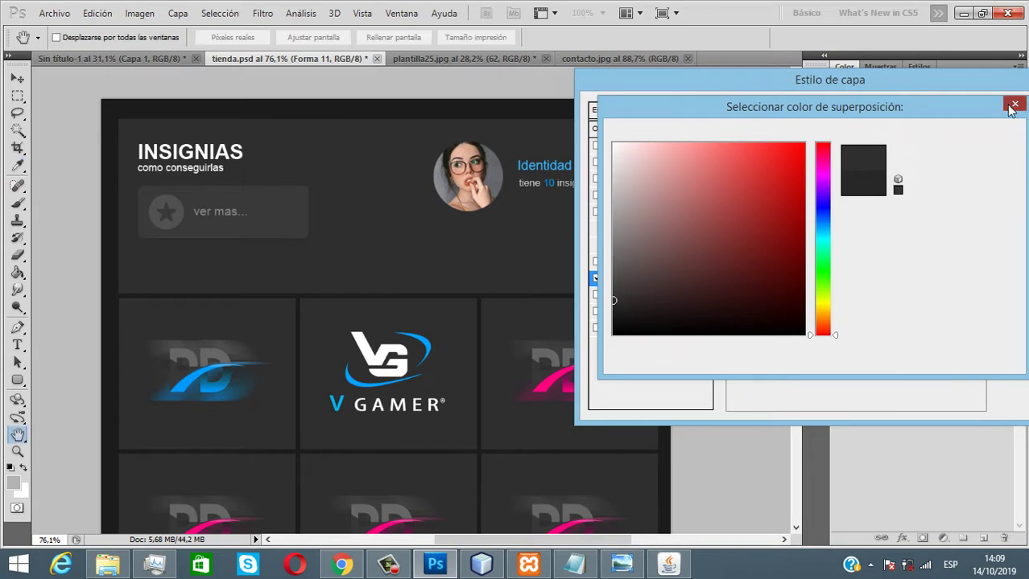
drag(1011, 85, 765, 155)
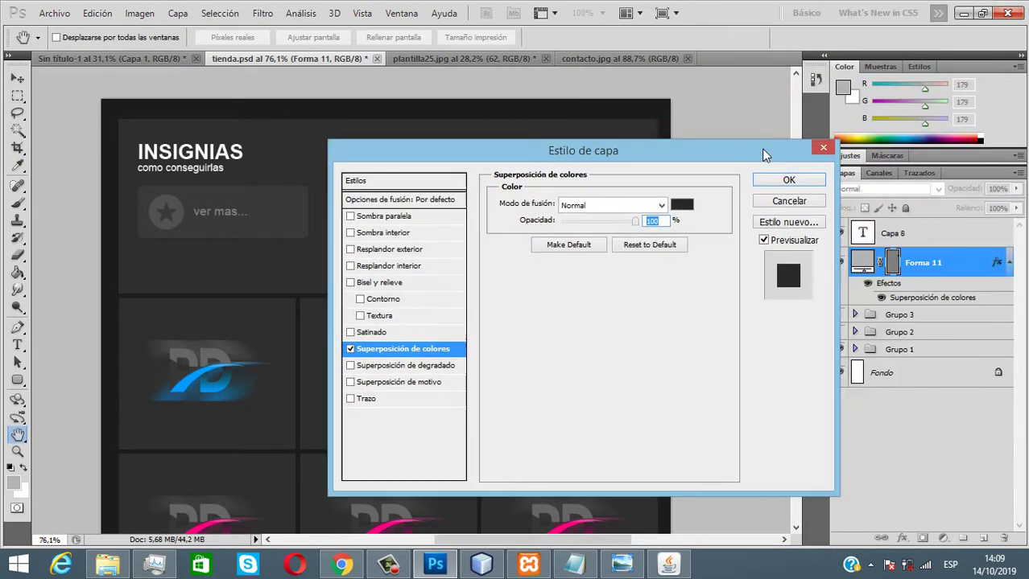
click(824, 148)
- Switch to NetBeans and set the background of jPanel2 in the PerformanceInsignias form to 46,46,46
mouse_move(441, 573)
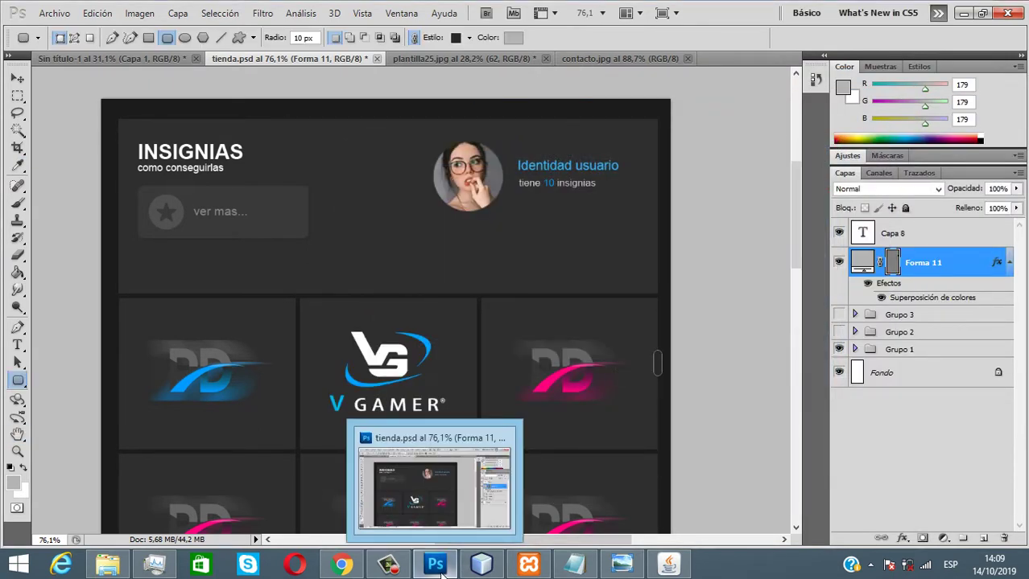
click(482, 565)
right_click(379, 255)
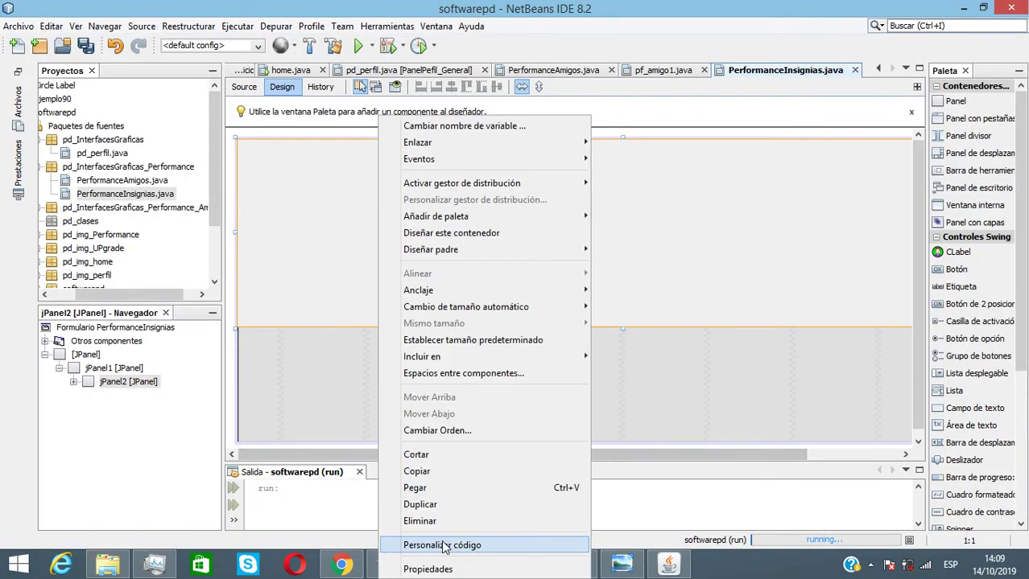
click(427, 569)
click(576, 118)
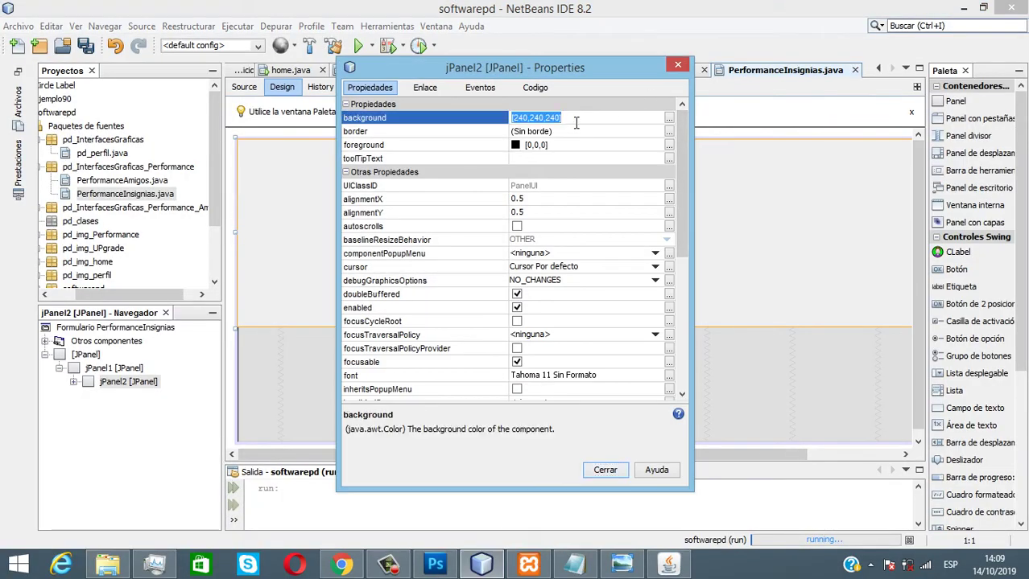
text(46,46,46)
key(Return)
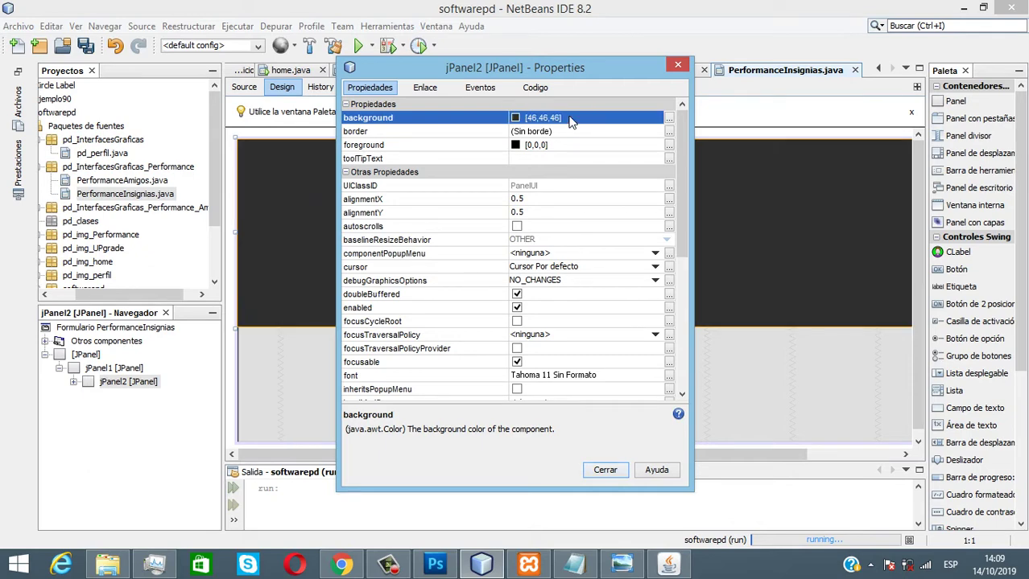
click(605, 470)
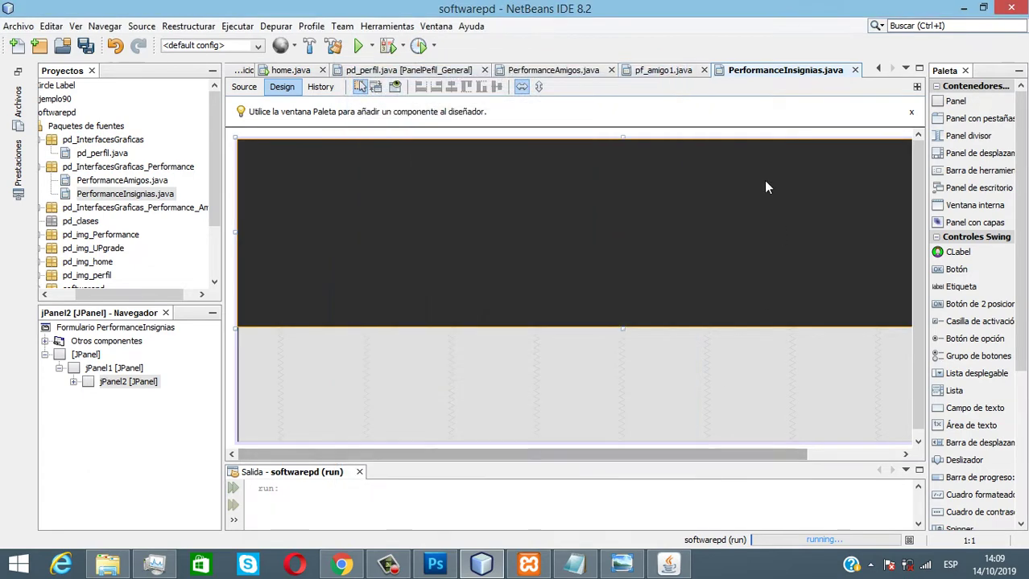
click(755, 132)
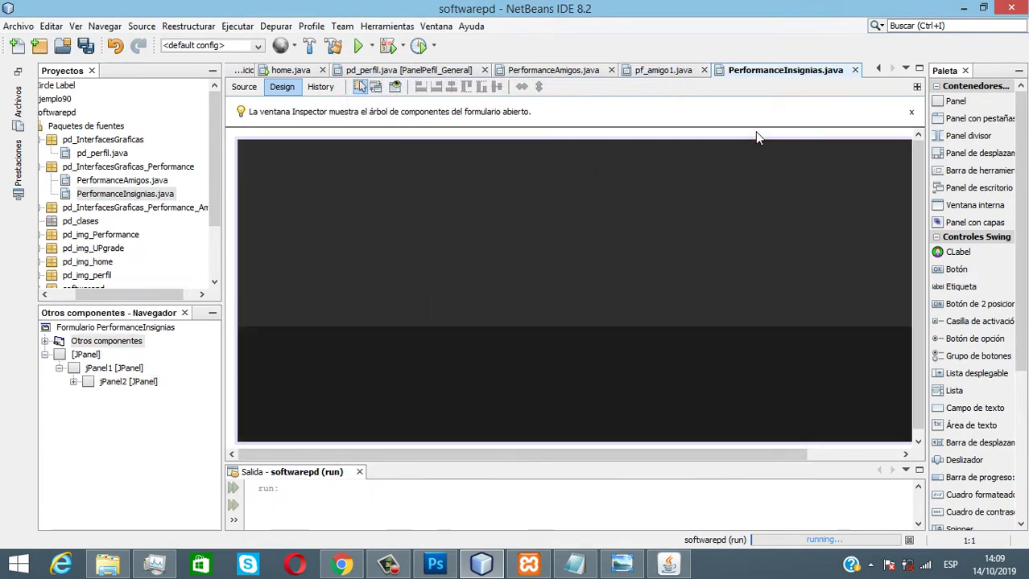
- Switch to Photoshop, expand Grupo 1 in tienda.psd and select the star-button layer of the "ver mas..." button
click(441, 573)
scroll(245, 232, up, 3)
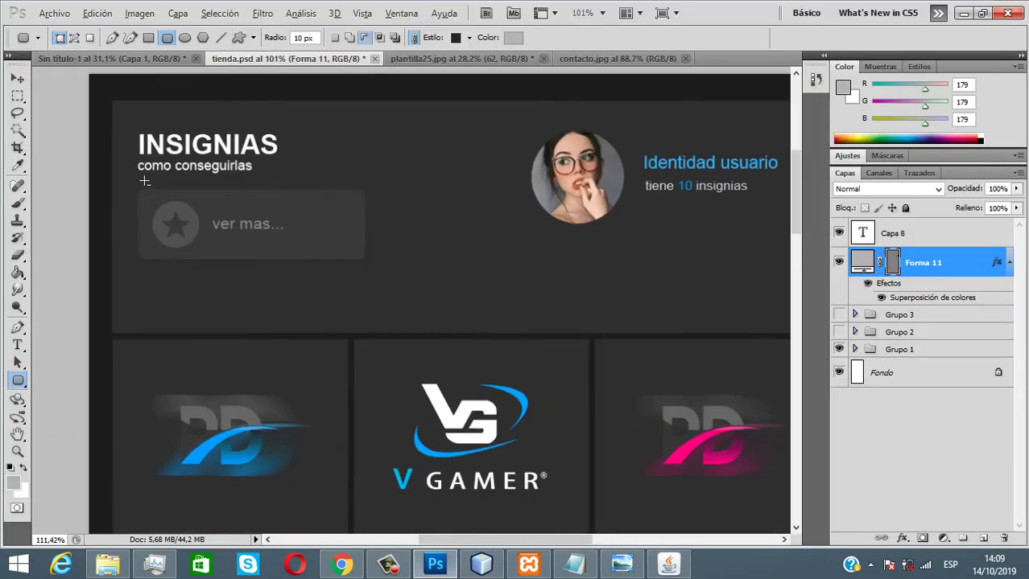
scroll(245, 232, up, 1)
click(17, 78)
click(172, 231)
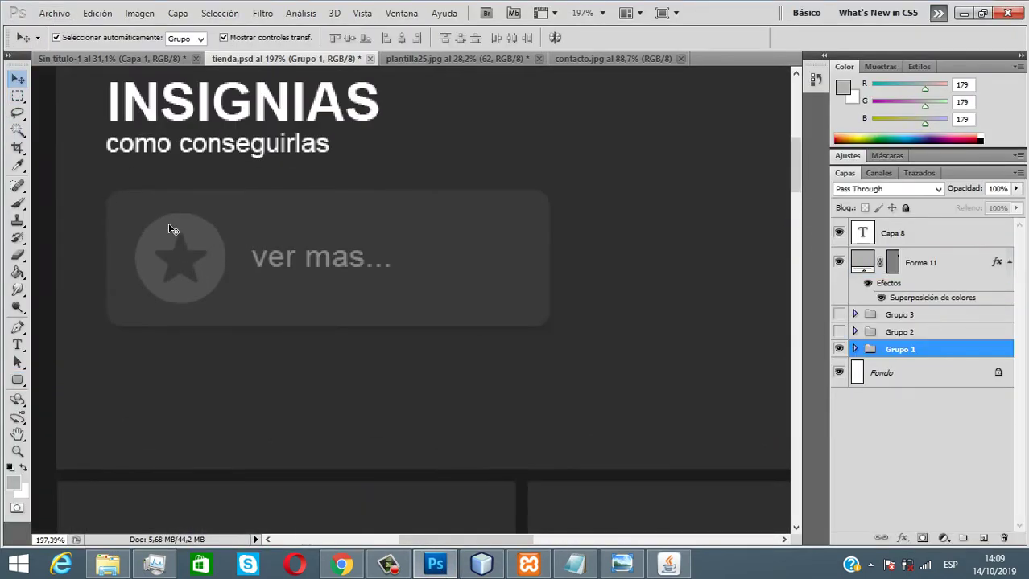
click(856, 350)
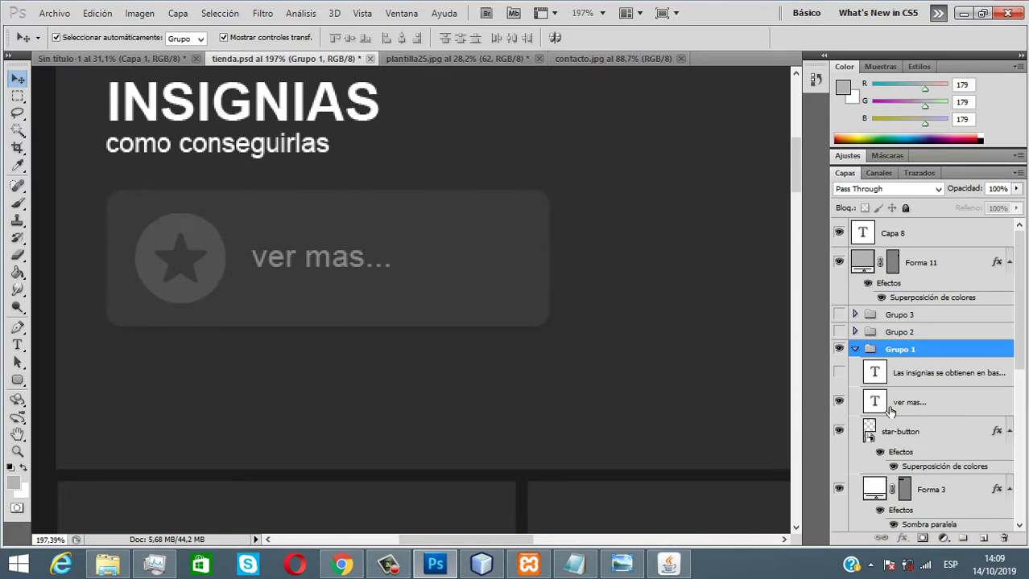
click(923, 435)
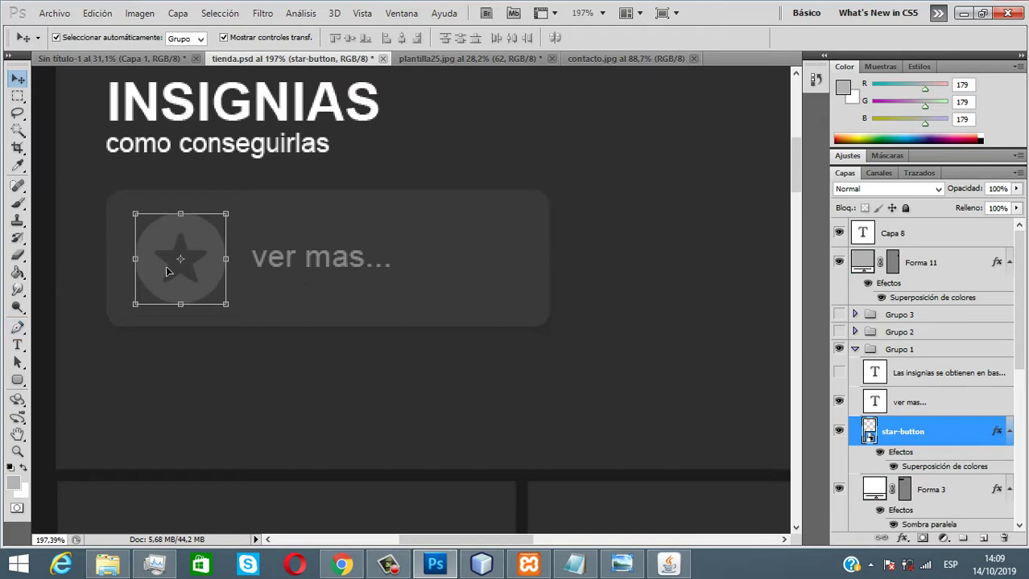
scroll(257, 249, up, 1)
- Duplicate the Forma 3 layer, the rounded rectangle behind the "ver mas..." text, within tienda.psd
click(943, 491)
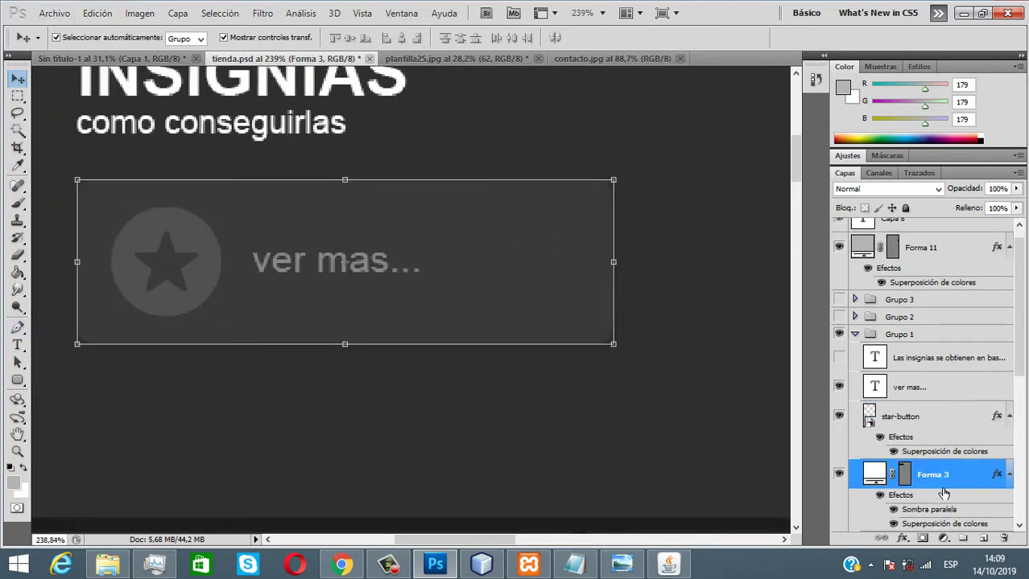
right_click(945, 476)
click(853, 140)
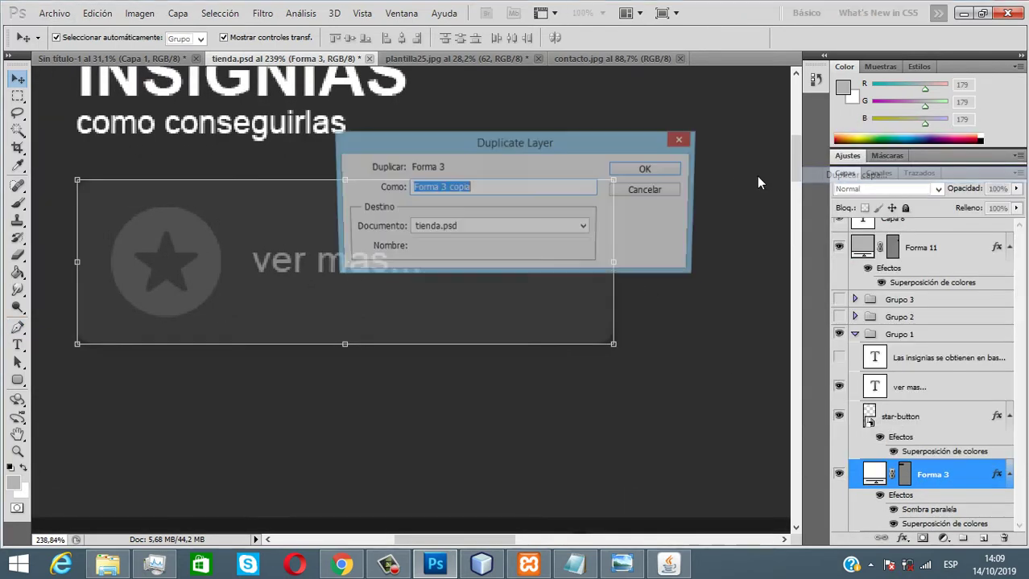
click(665, 173)
scroll(430, 233, down, 1)
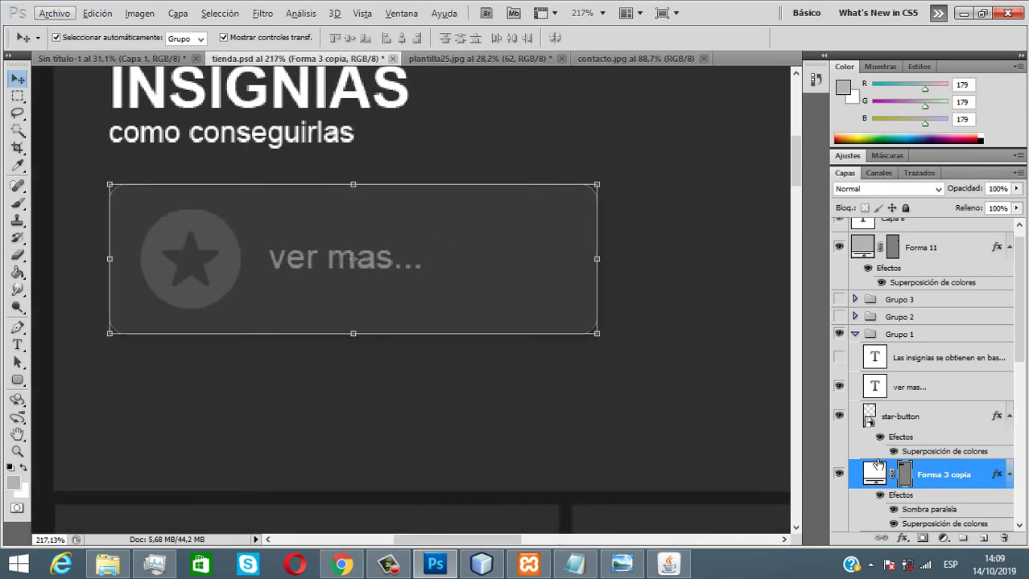
- Change the colour overlay of the Forma 3 copia layer to white
right_click(951, 481)
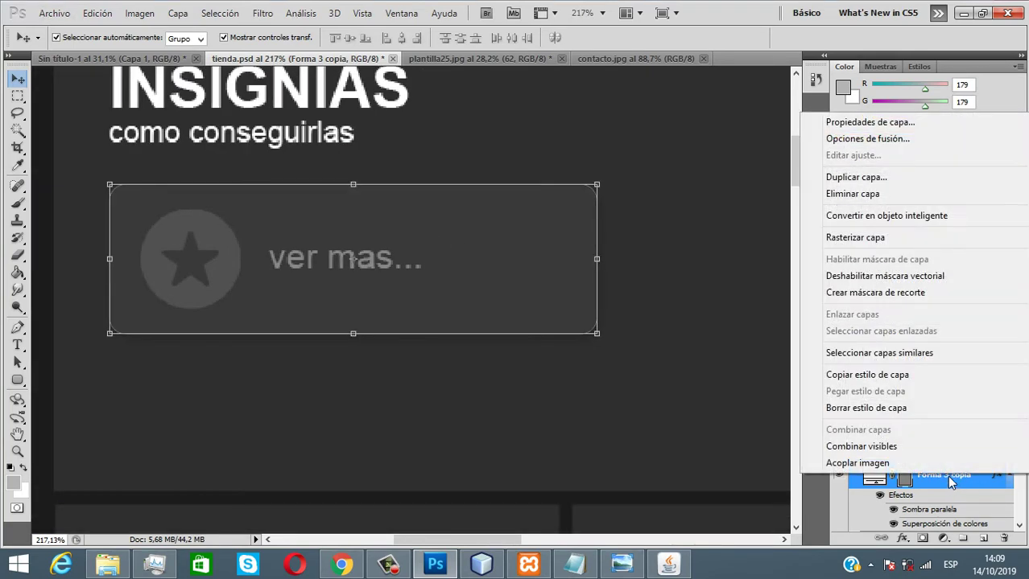
click(865, 138)
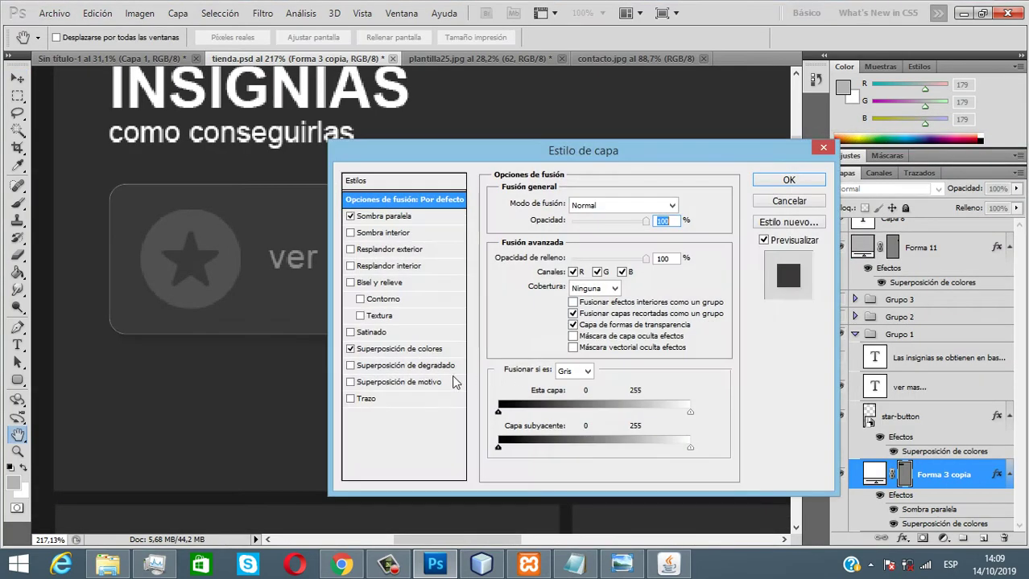
click(403, 349)
click(682, 206)
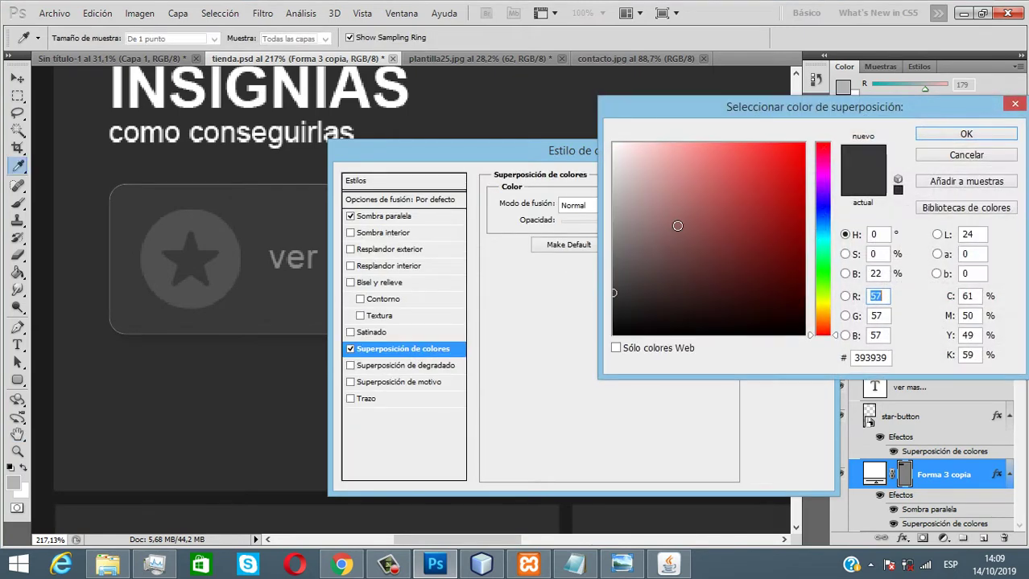
drag(677, 223, 559, 190)
key(Up)
key(Up)
key(Up)
key(Up)
key(Up)
key(Up)
key(Up)
key(Up)
key(Up)
key(Up)
key(Up)
key(Up)
key(Up)
key(Up)
key(Up)
key(Up)
key(Up)
key(Up)
key(Up)
key(Up)
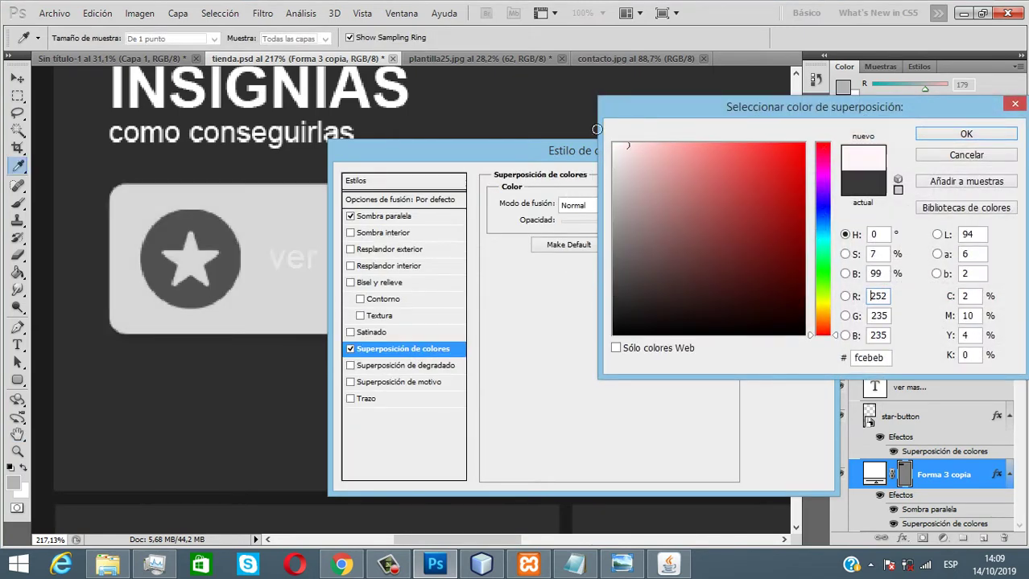
click(930, 142)
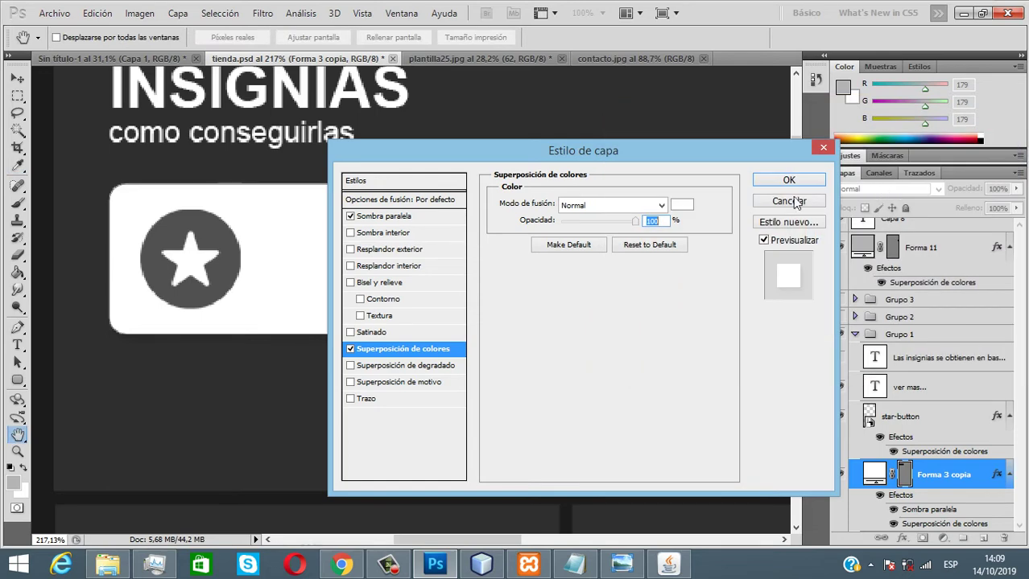
click(778, 177)
- Lower the Forma 3 copia layer's opacity to 28% and move the layer above the "ver mas..." text layer
click(1015, 189)
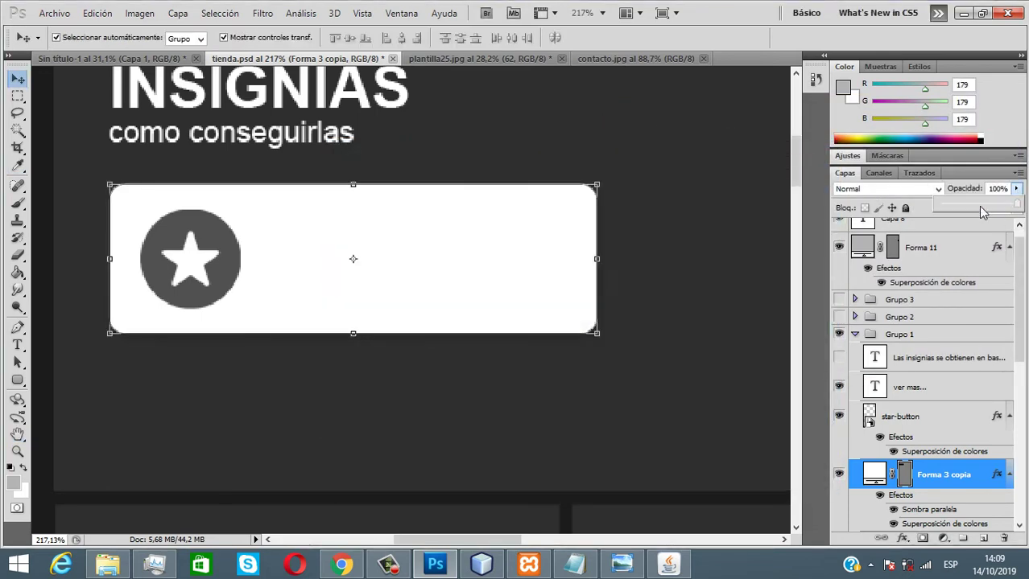
click(980, 209)
drag(980, 209, 965, 208)
drag(940, 475, 932, 386)
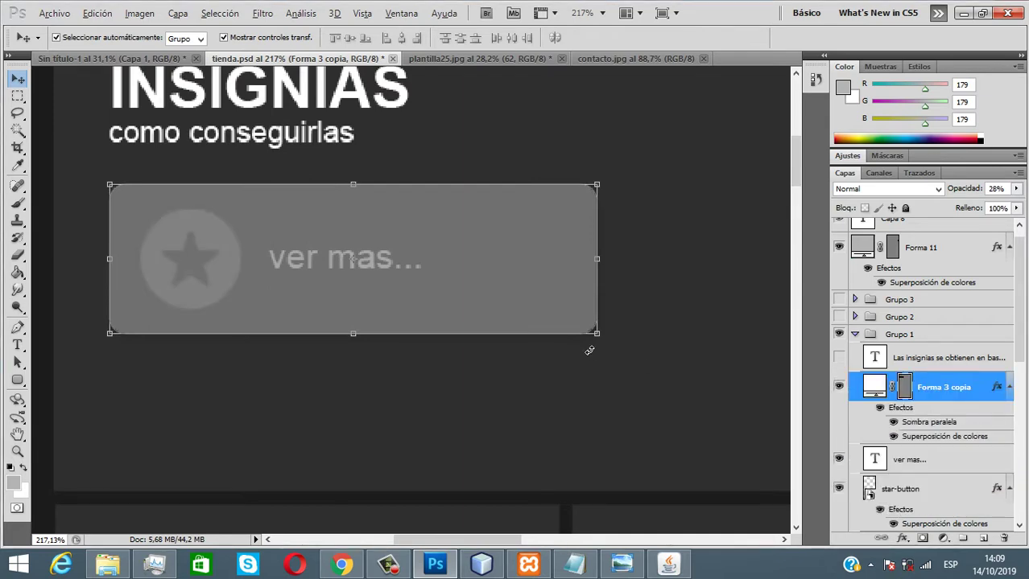
- Reduce the Forma 3 copia layer's opacity to 11% and check the lightened button
scroll(589, 351, down, 5)
click(264, 301)
scroll(586, 360, down, 2)
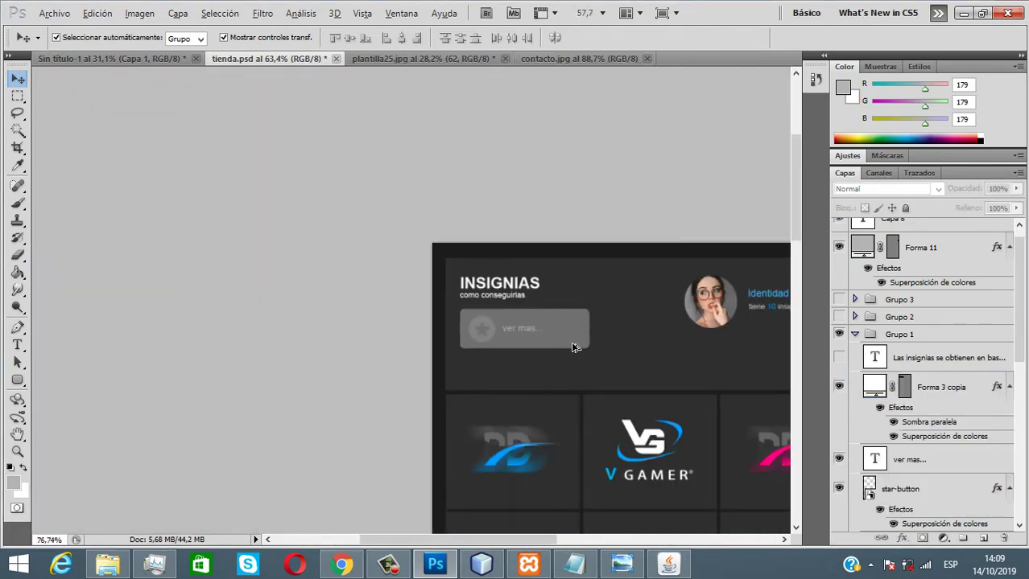
scroll(574, 348, up, 3)
click(949, 390)
click(1016, 188)
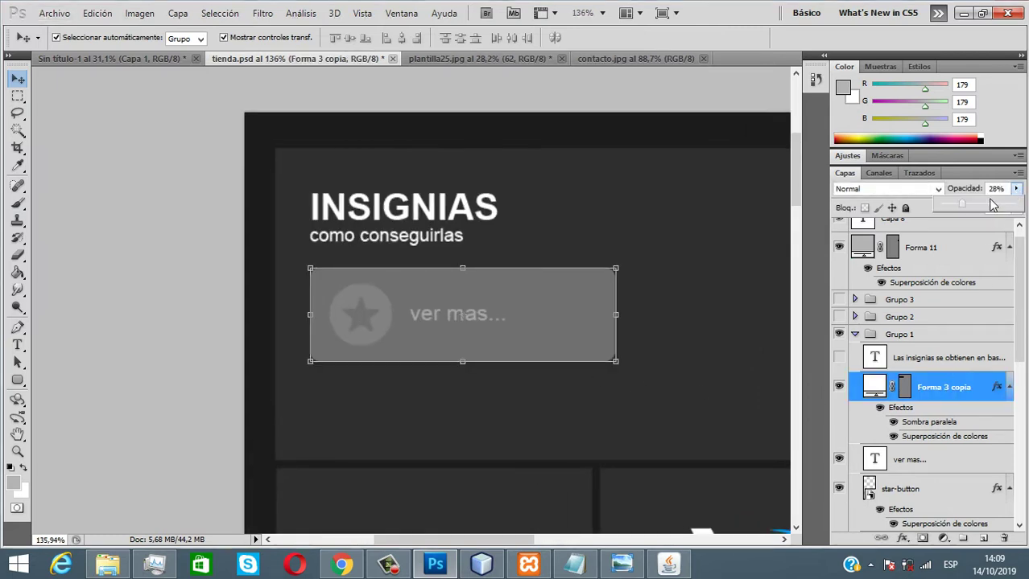
mouse_move(956, 207)
mouse_down()
mouse_move(902, 209)
mouse_move(947, 208)
mouse_up()
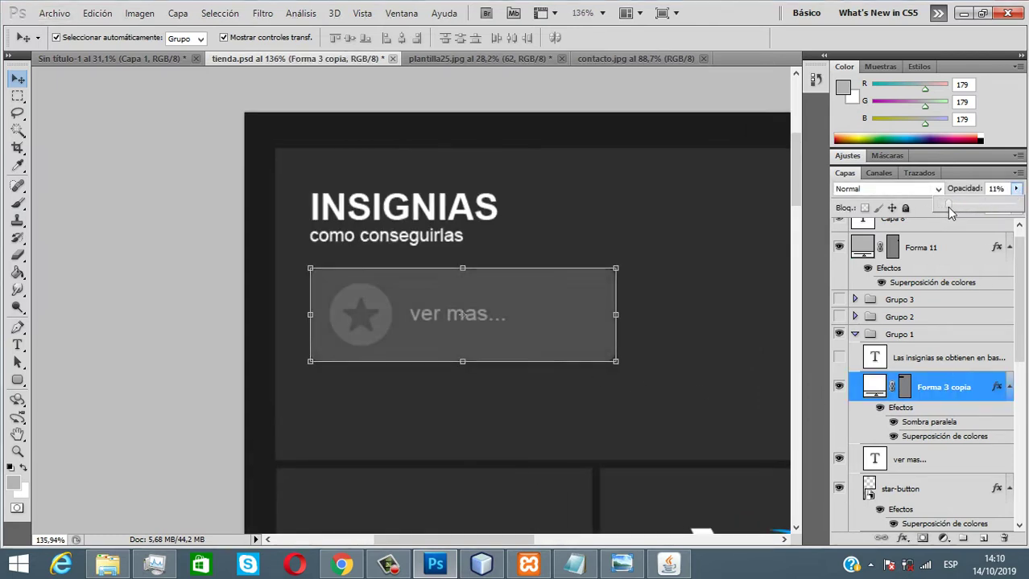
click(193, 243)
scroll(455, 346, up, 3)
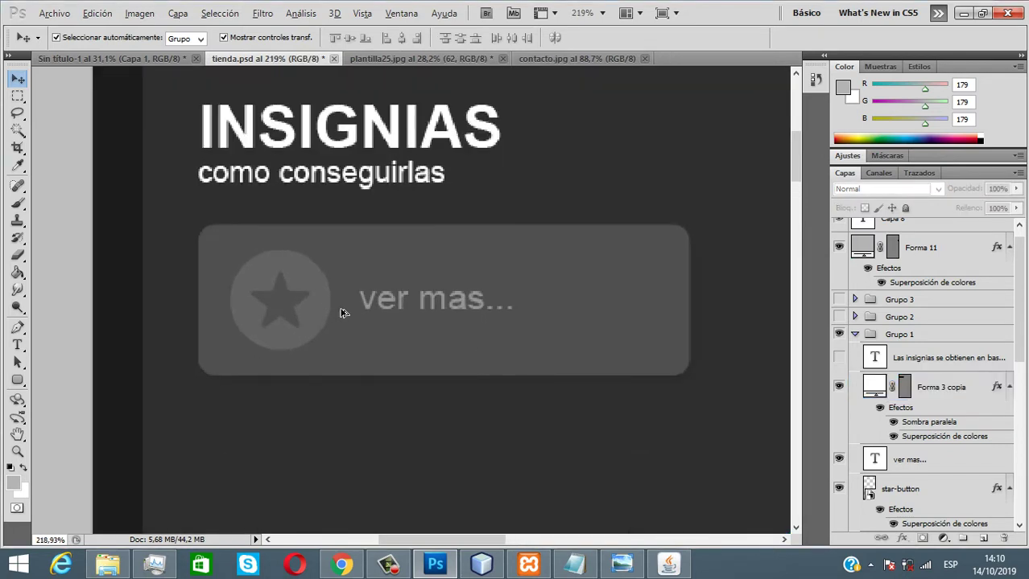
- Crop the document tightly to the edges of the "ver mas..." button
click(17, 148)
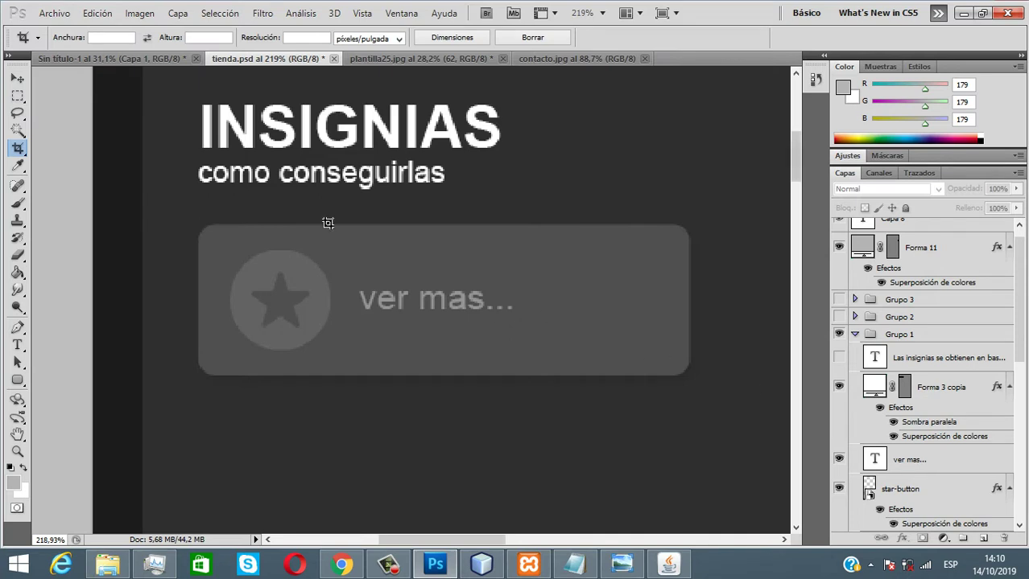
drag(187, 220, 692, 381)
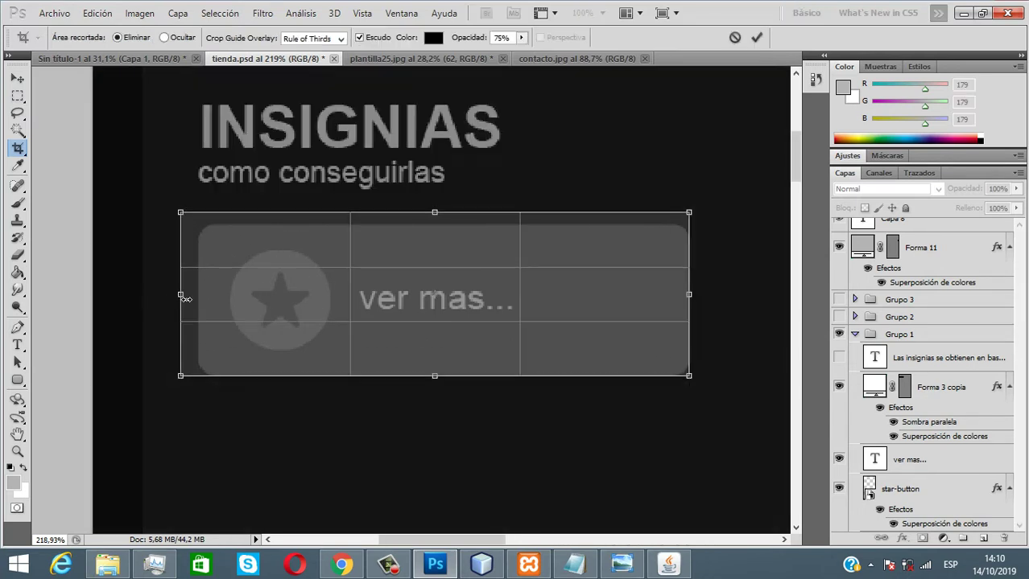
drag(185, 298, 198, 298)
drag(449, 219, 450, 227)
click(757, 37)
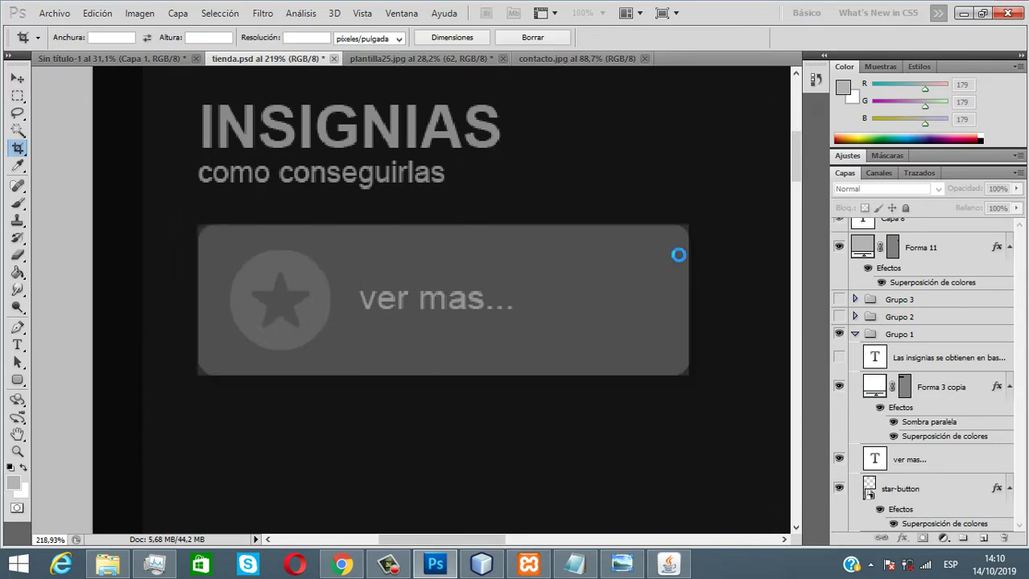
- Hide the Fondo, Forma 1, PXisotipo copia 8, PXisotipo copia 9 and Forma 2 layers behind the button
scroll(950, 423, down, 5)
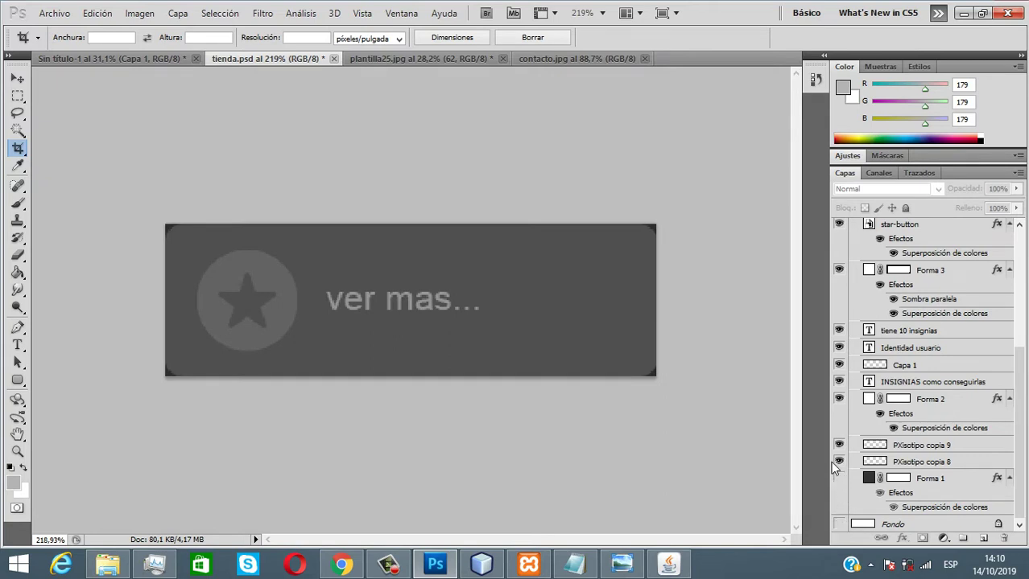
click(840, 400)
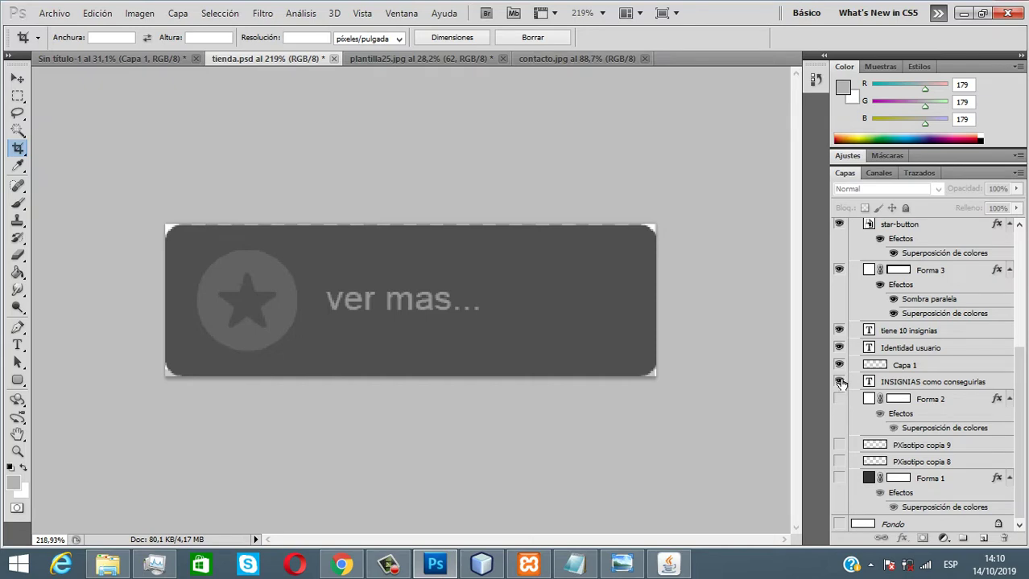
scroll(532, 383, up, 2)
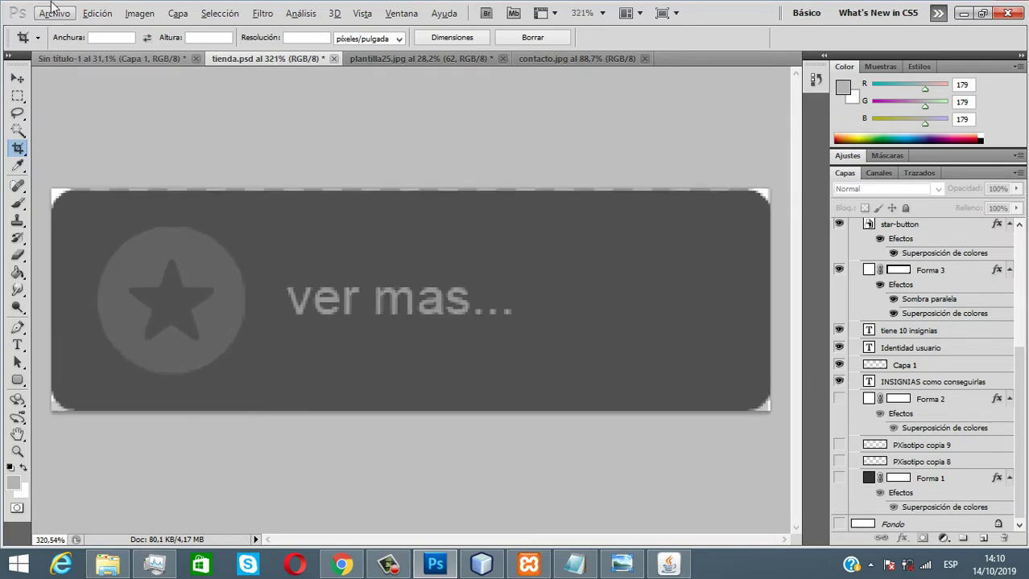
- Start saving a copy of the lightened "ver mas..." button in PNG format
click(54, 12)
click(96, 243)
click(632, 343)
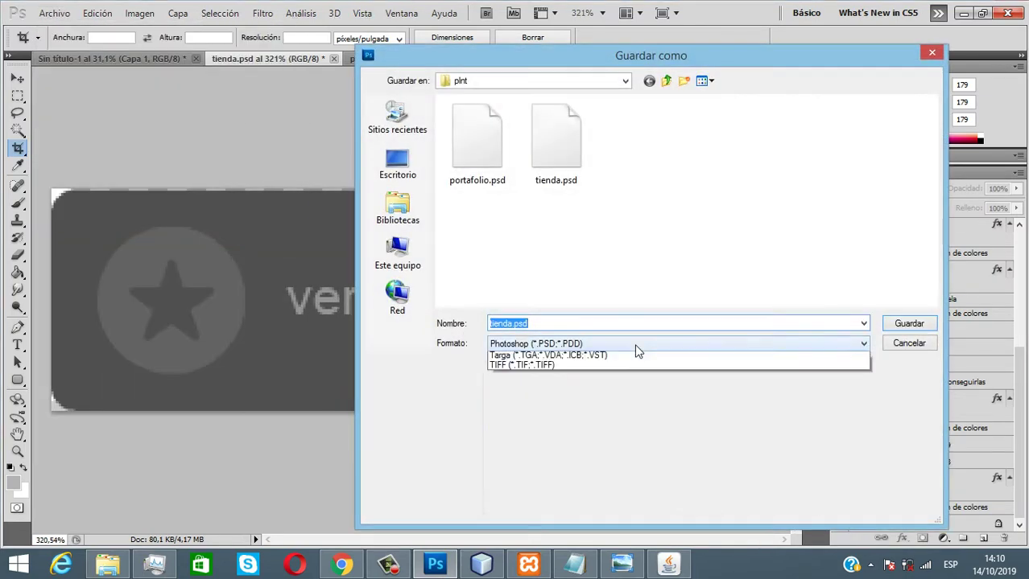
click(542, 504)
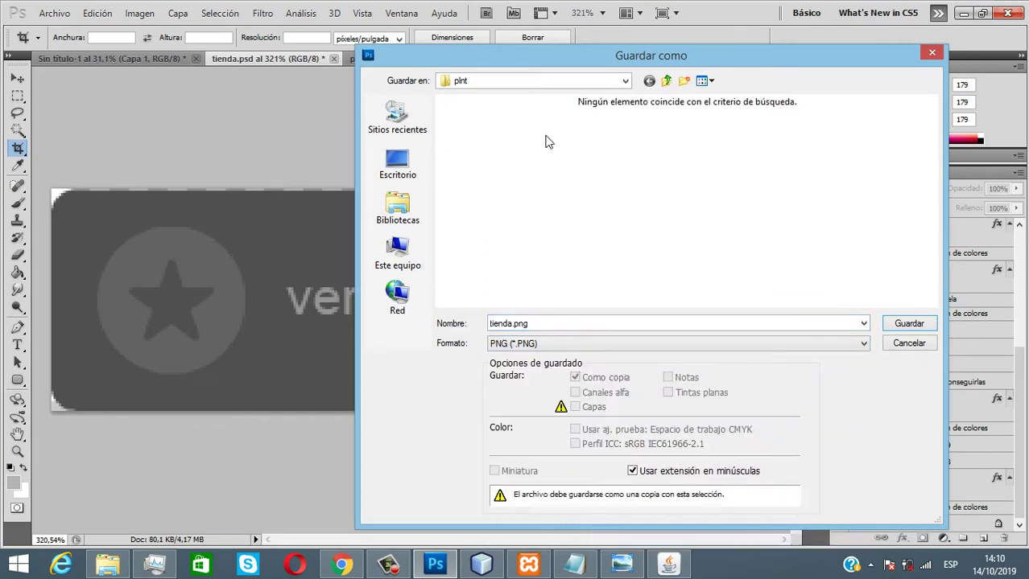
- Set the save location to the desktop folder proyecto software > interfaces > img_perfil > performance
click(397, 165)
scroll(791, 283, down, 1)
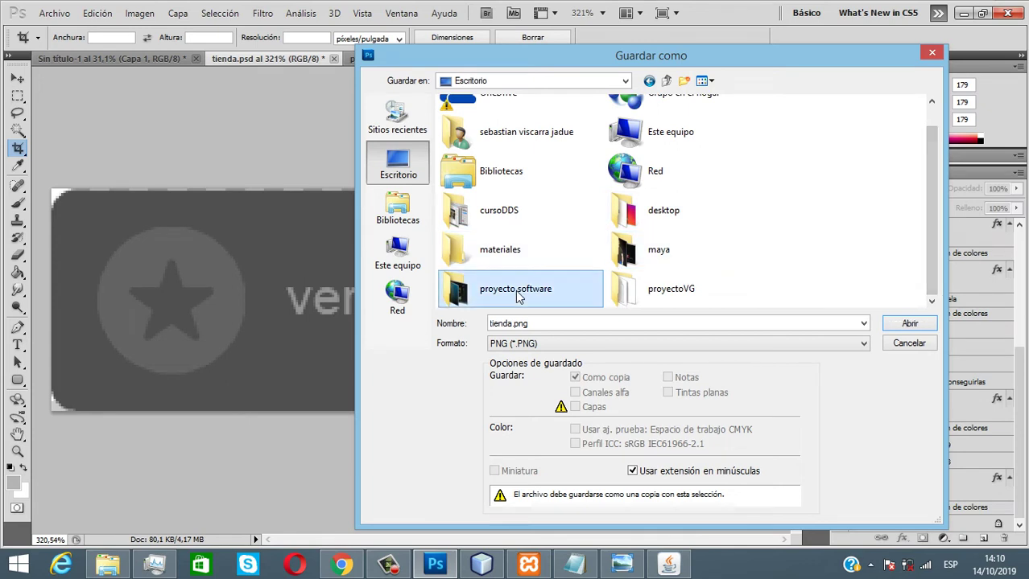
double_click(503, 288)
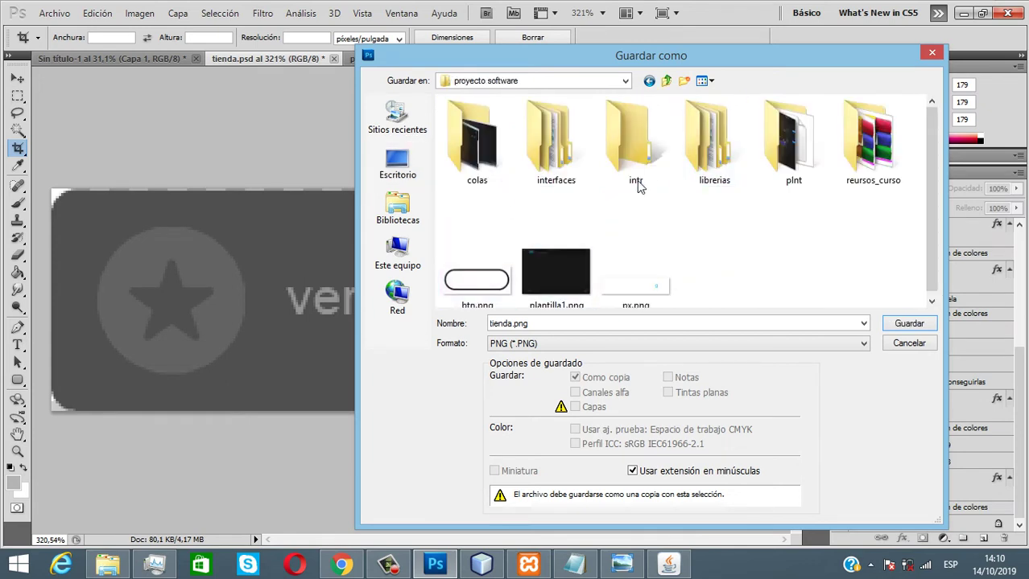
click(562, 182)
double_click(561, 153)
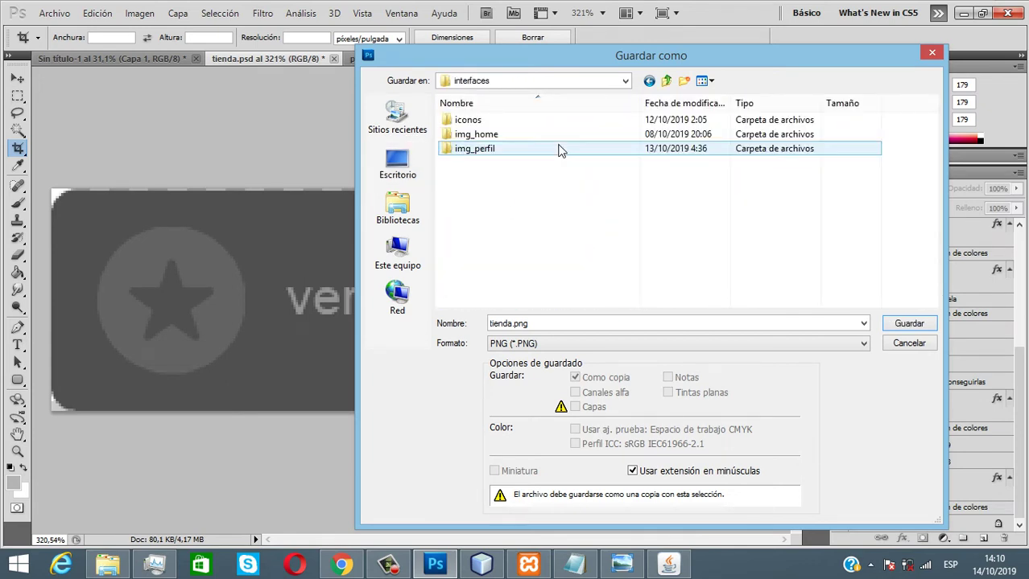
click(480, 151)
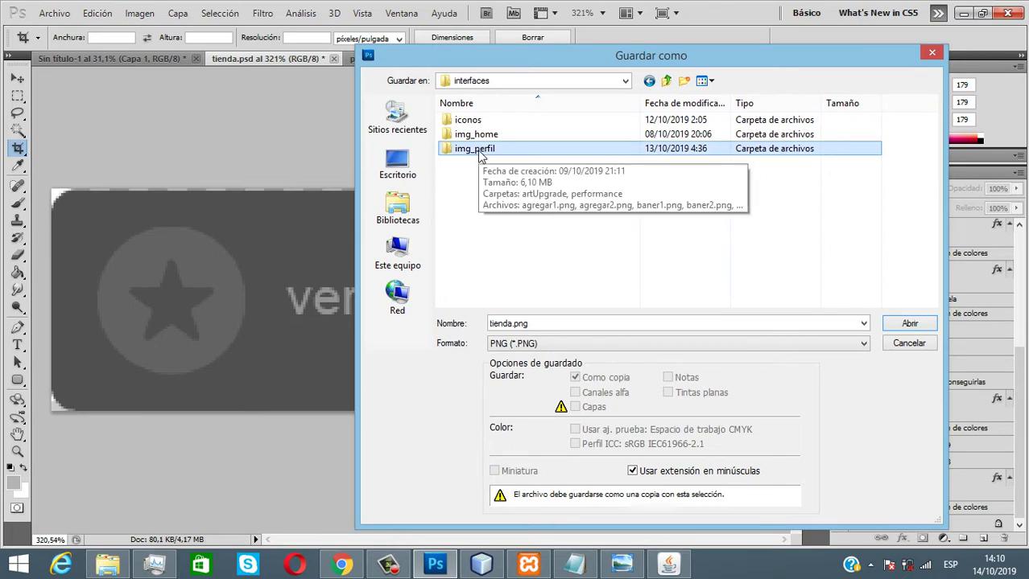
double_click(466, 153)
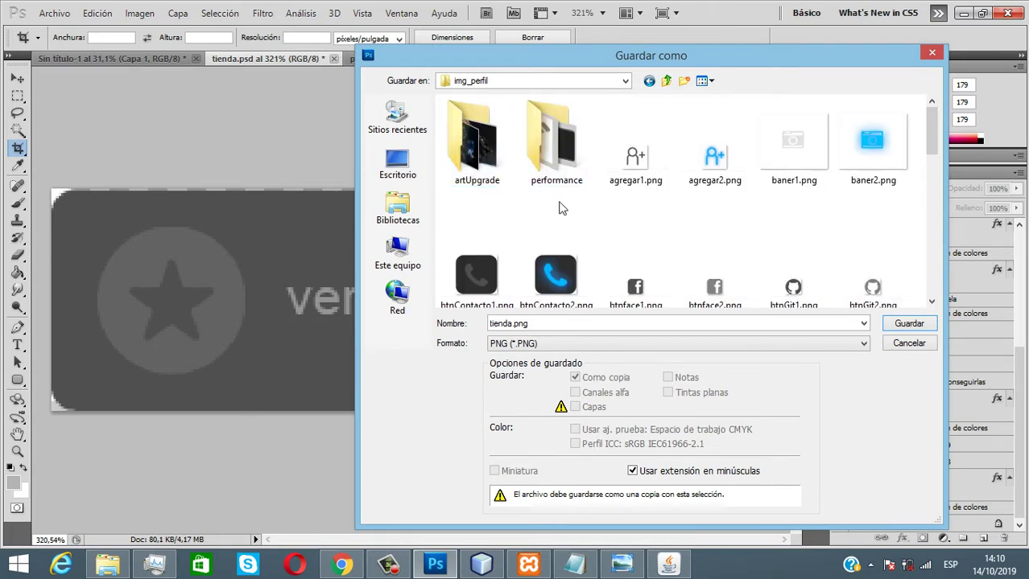
double_click(551, 141)
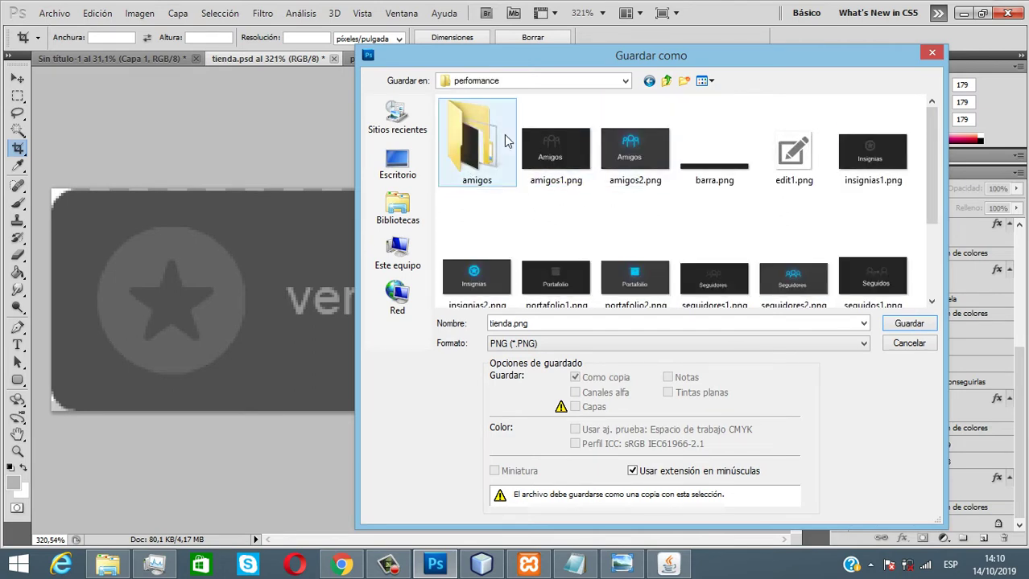
- Create a new folder named insignias inside the performance folder
right_click(483, 203)
mouse_move(612, 342)
click(685, 343)
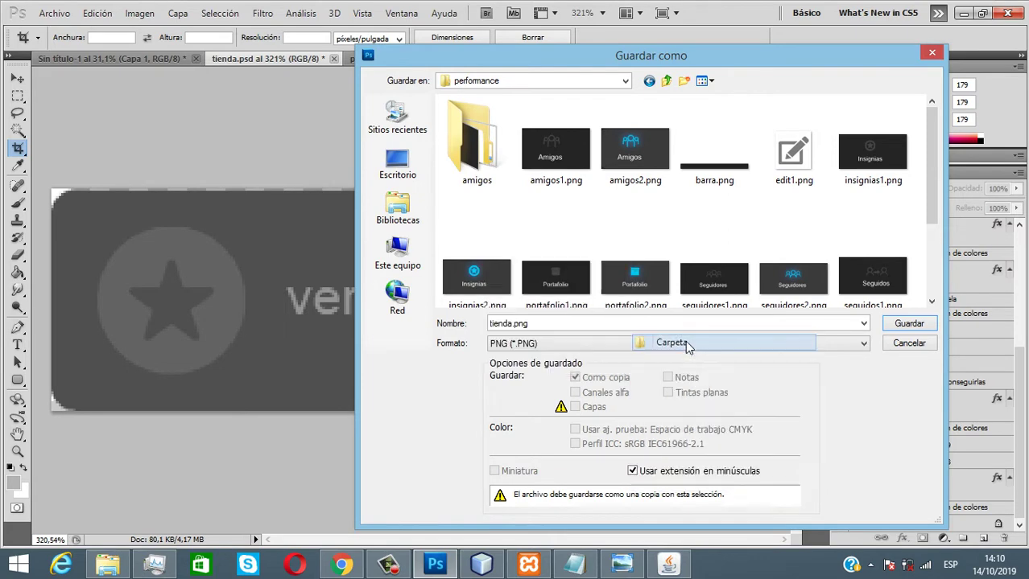
text(i)
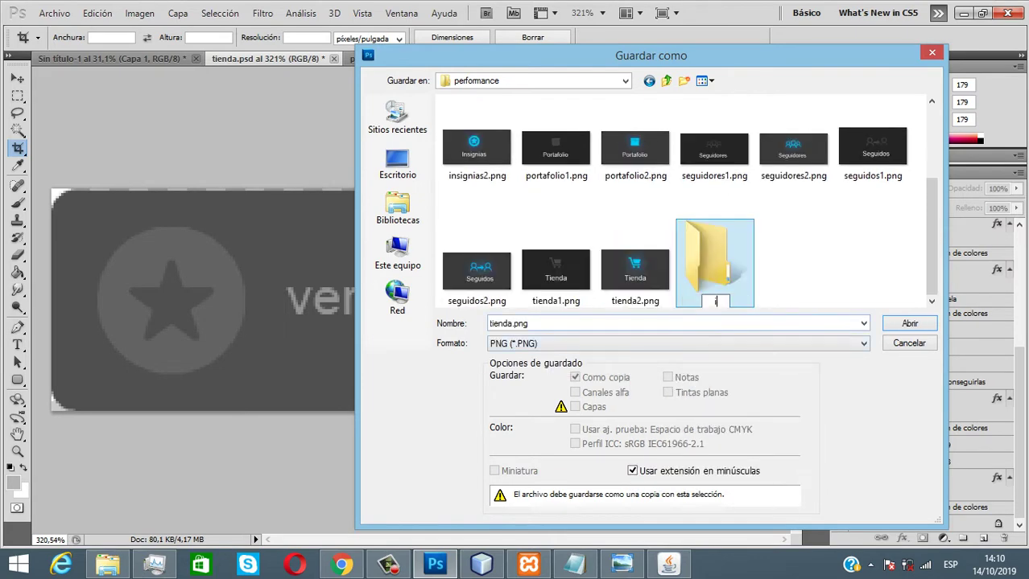
text(nsignias)
key(Return)
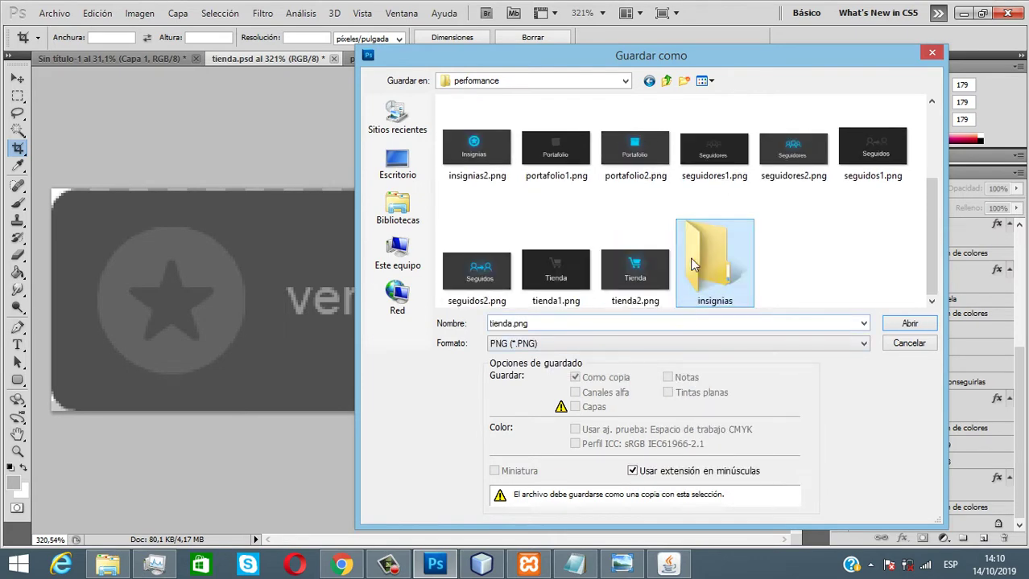
- Save the lightened button as btninfoinsignias2.png in the insignias folder, accepting the PNG options
click(554, 325)
click(512, 326)
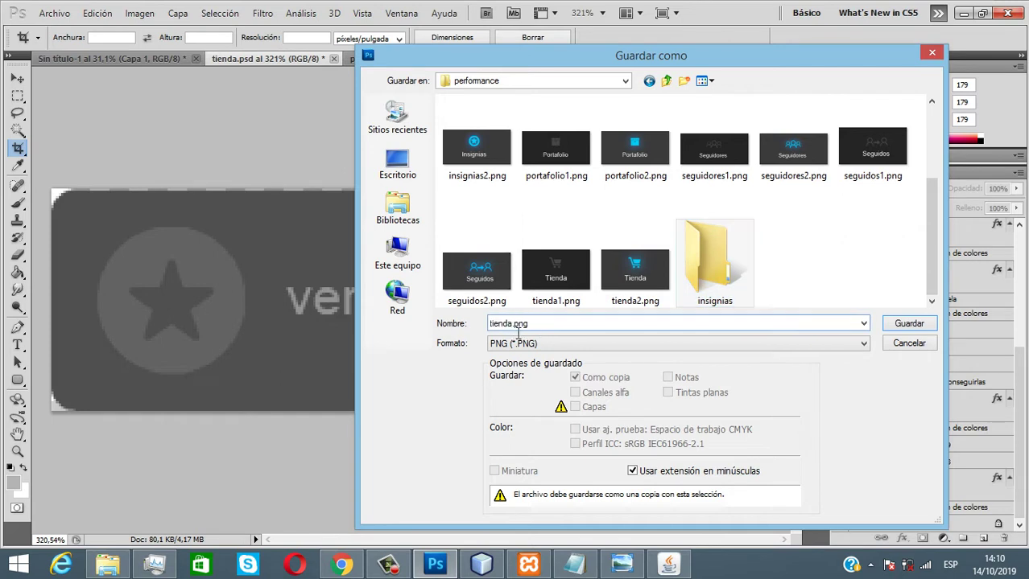
double_click(516, 326)
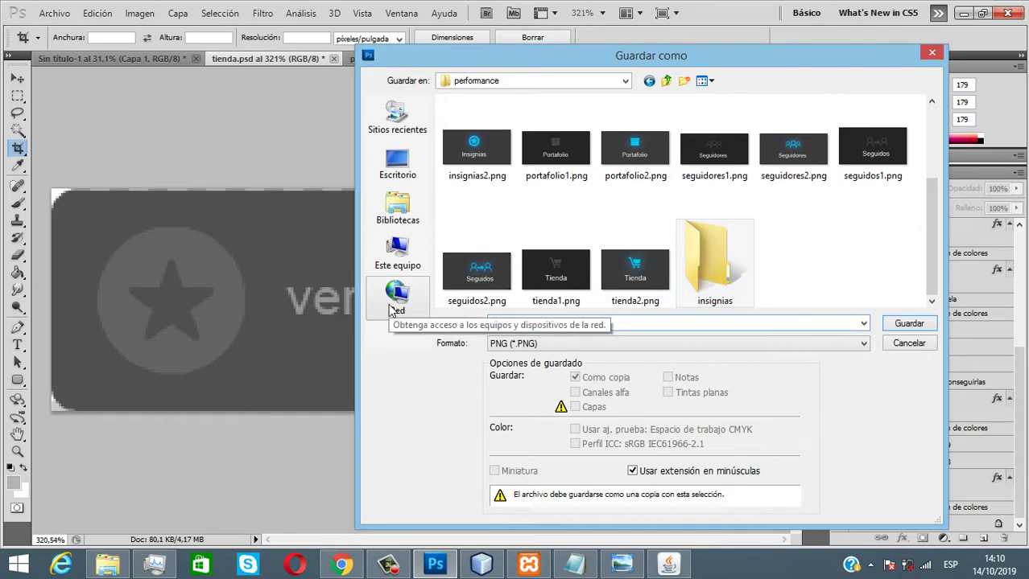
double_click(713, 266)
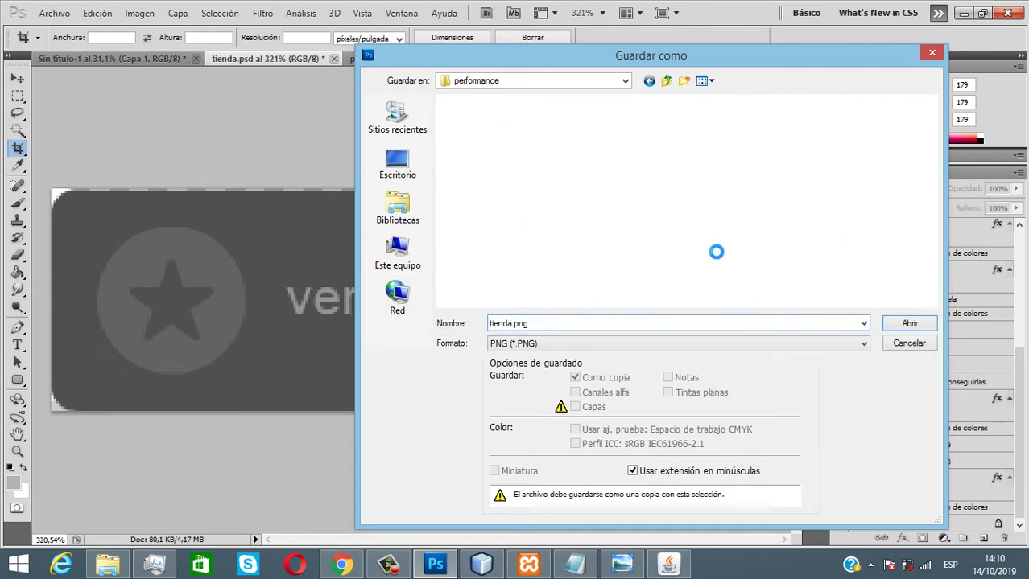
double_click(517, 326)
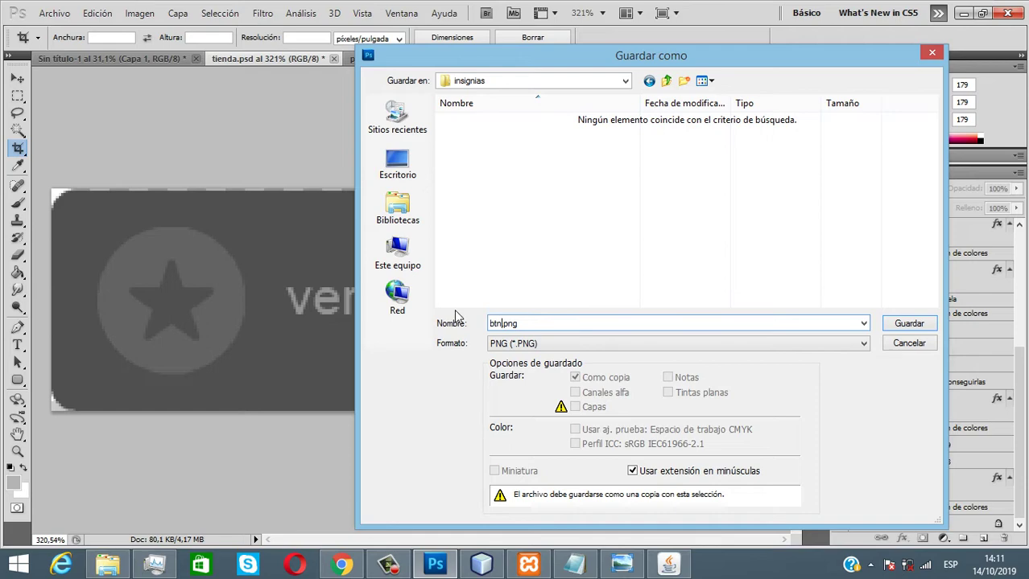
text(btninfoinsignias)
key(Return)
click(575, 202)
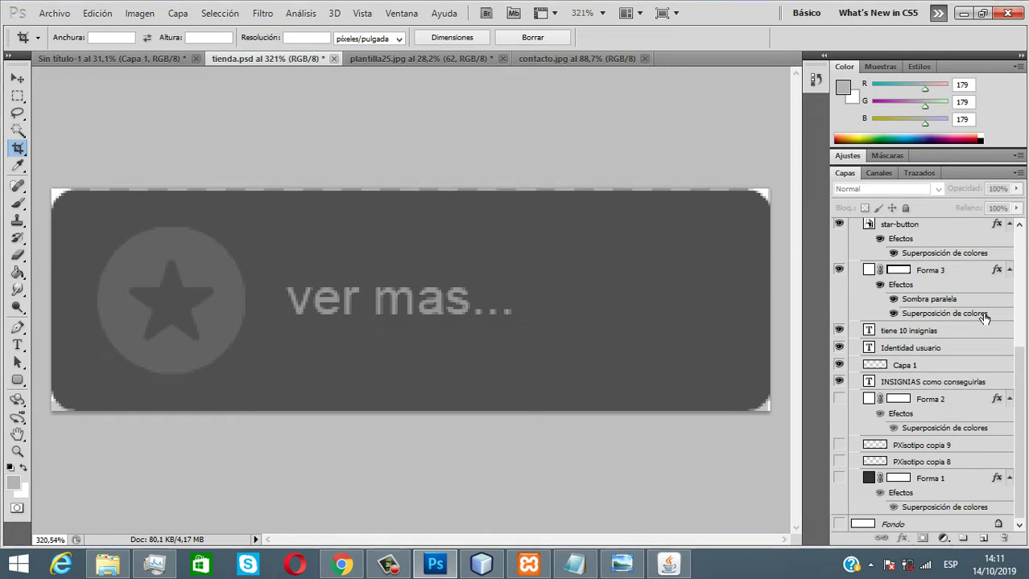
- Check the Forma 3 and star-button layers by toggling their visibility, and hide the Forma 3 copia layer
click(17, 78)
click(330, 222)
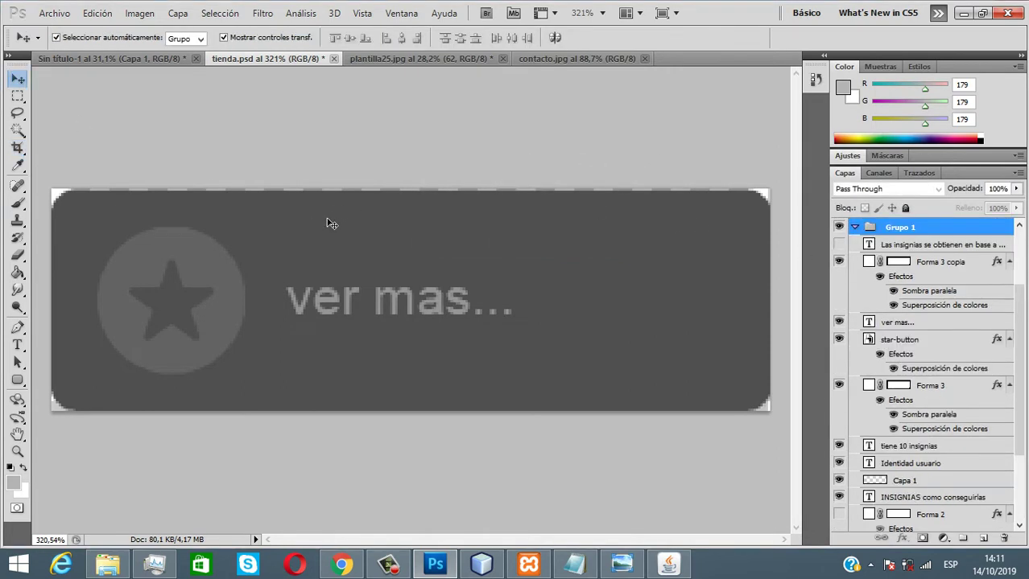
click(964, 386)
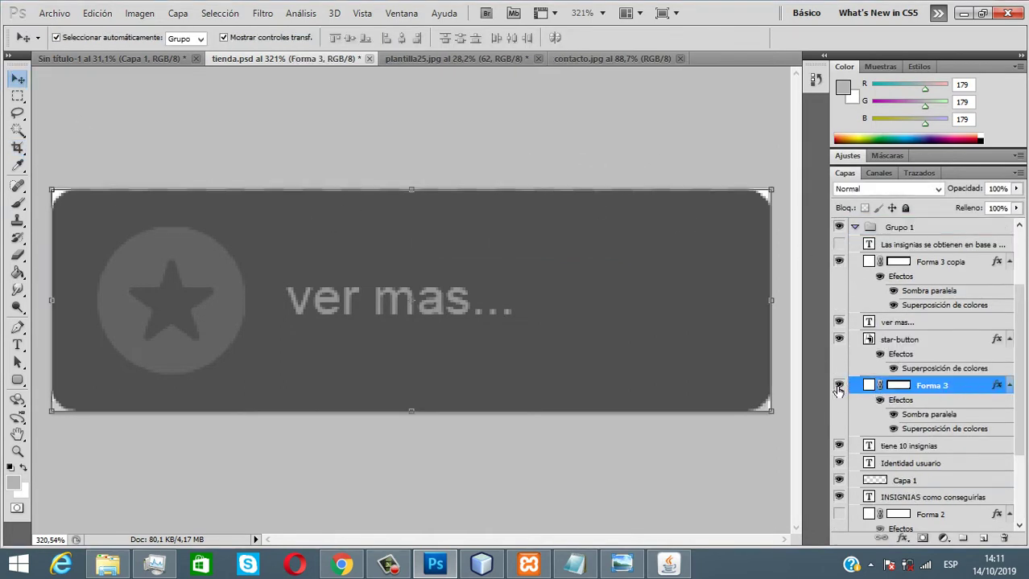
click(839, 385)
click(839, 385)
click(839, 339)
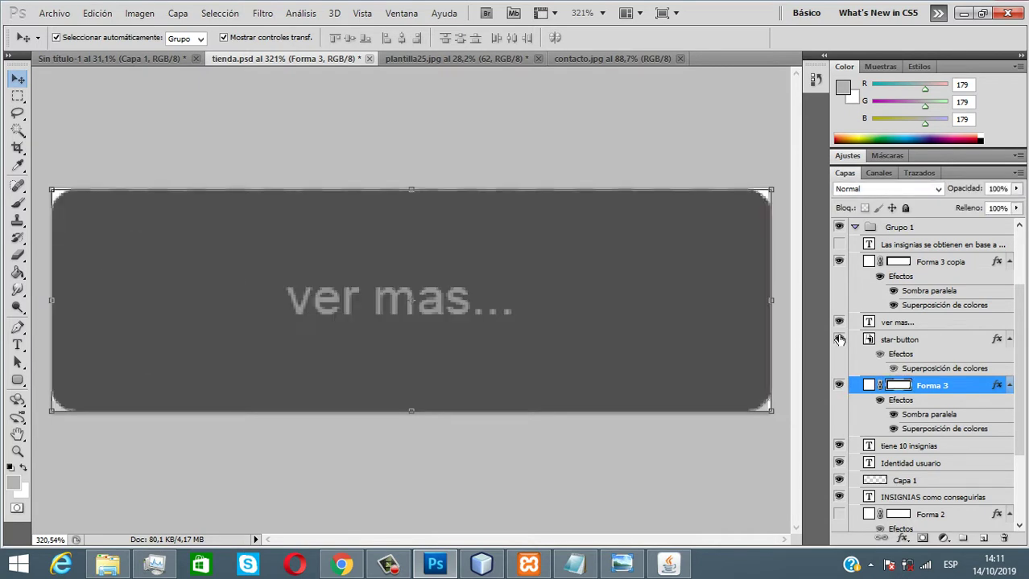
click(839, 339)
click(838, 261)
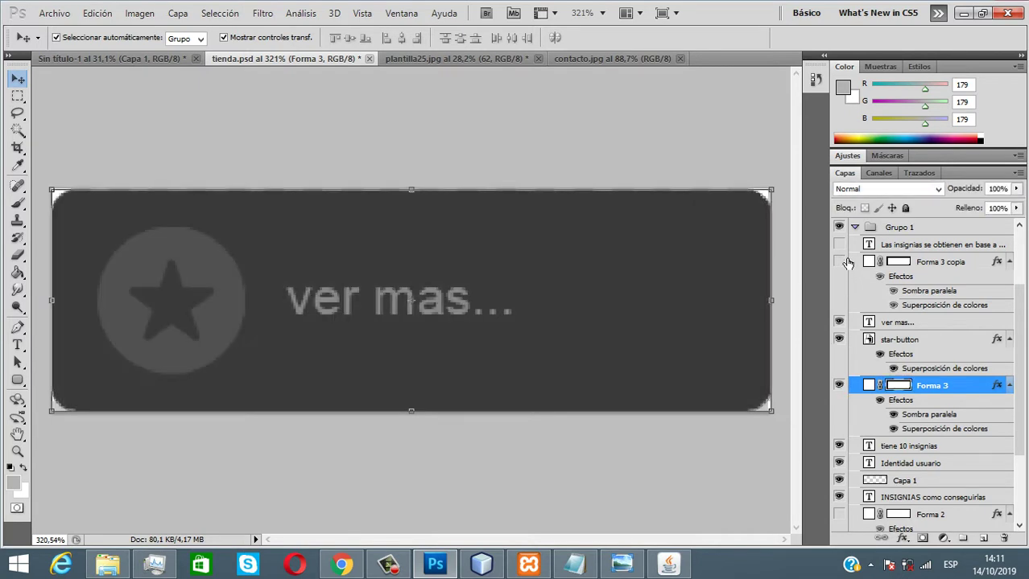
- Start saving the dark button as a PNG copy in proyecto software > interfaces > img_perfil > performance > insignias
click(55, 14)
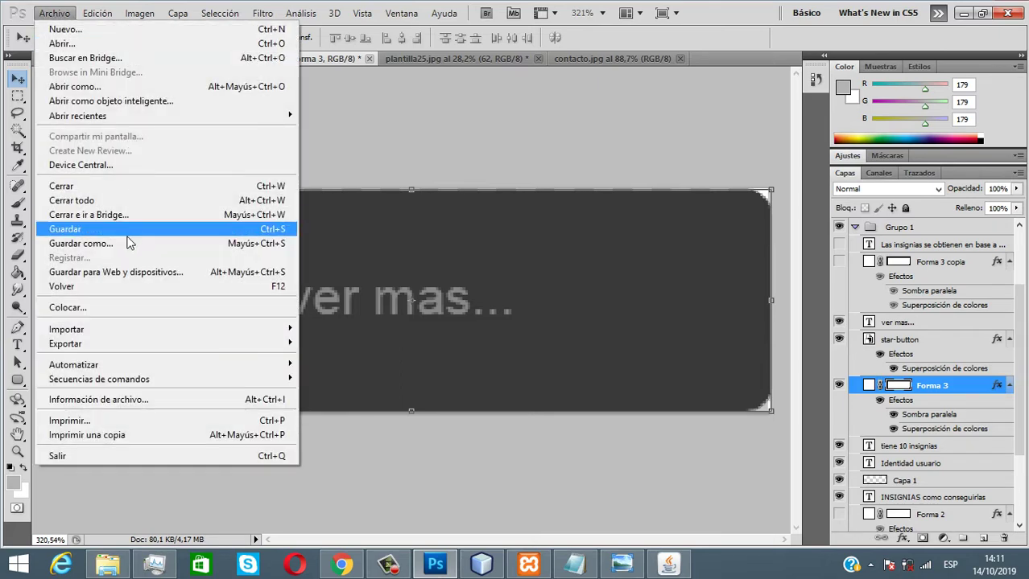
click(121, 245)
click(564, 345)
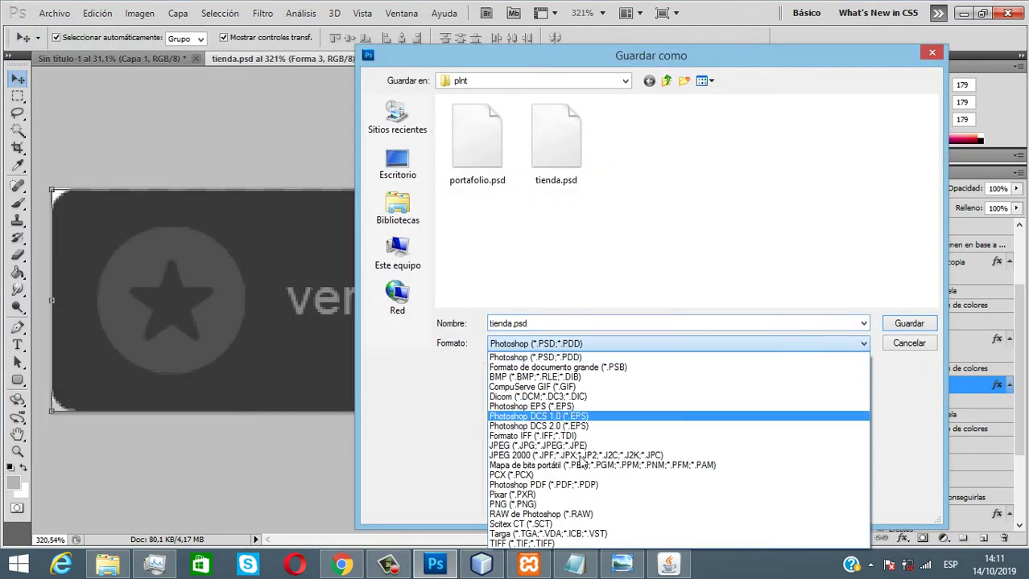
click(549, 509)
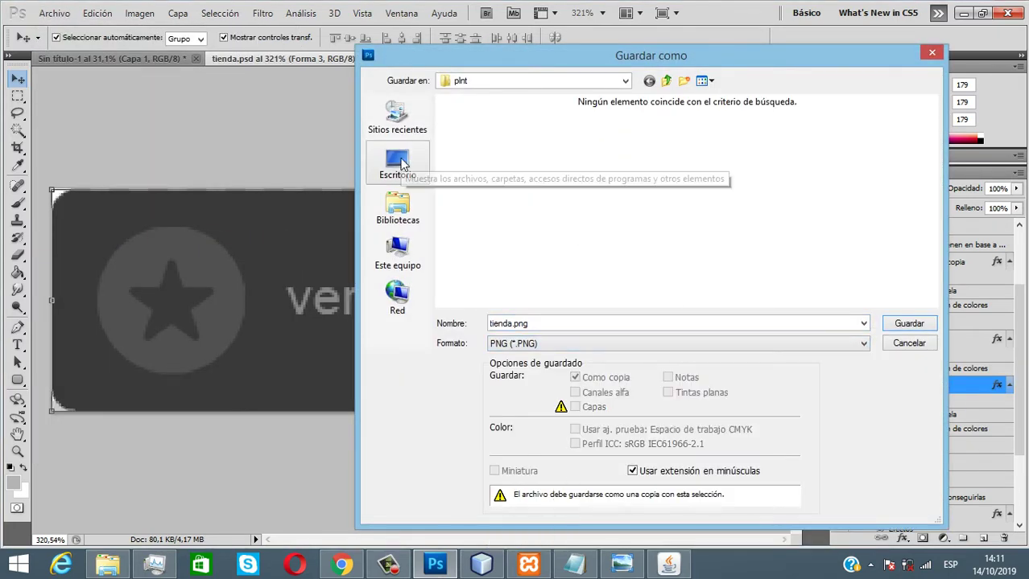
click(397, 161)
scroll(927, 232, down, 1)
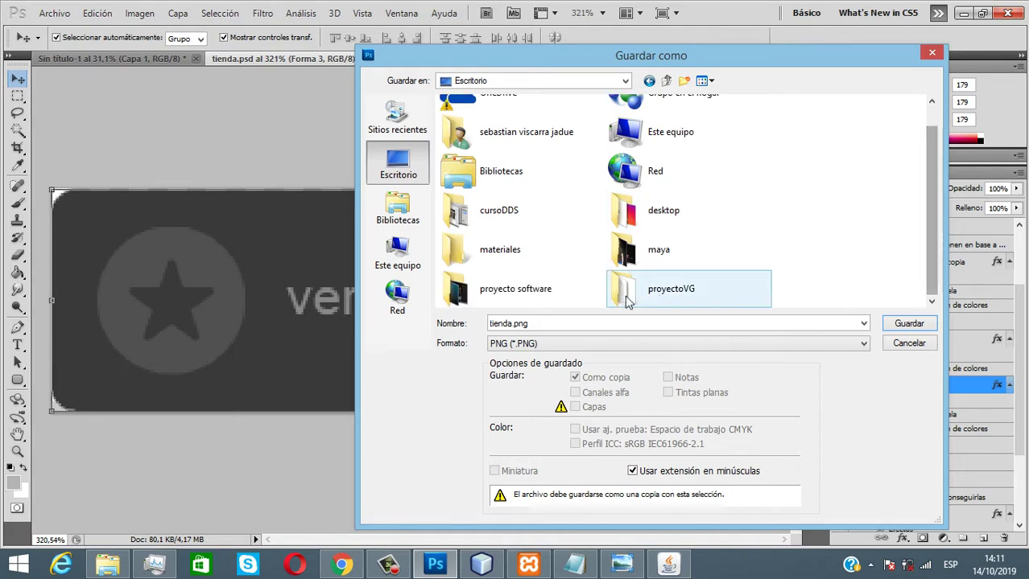
double_click(540, 295)
double_click(558, 161)
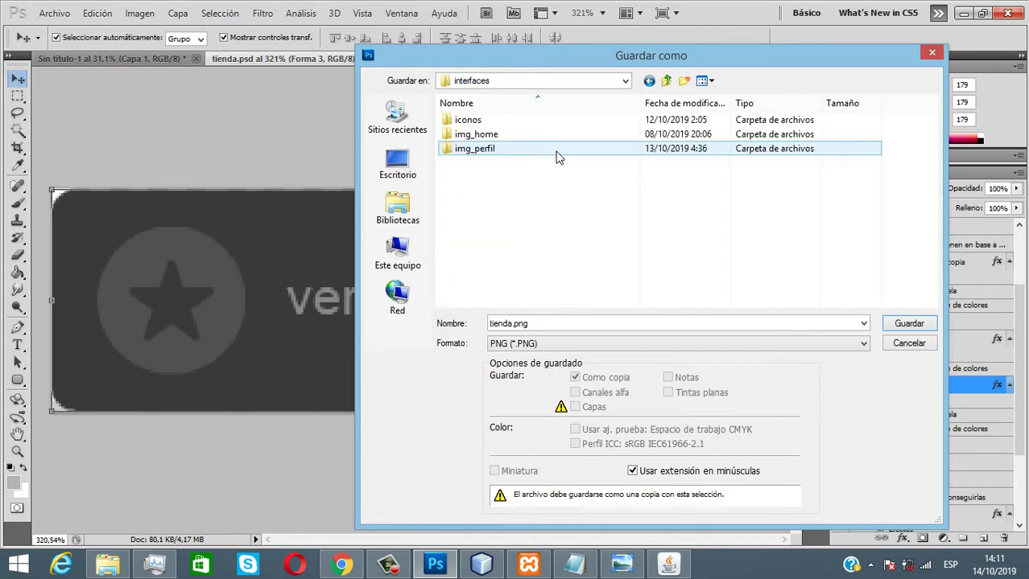
double_click(507, 152)
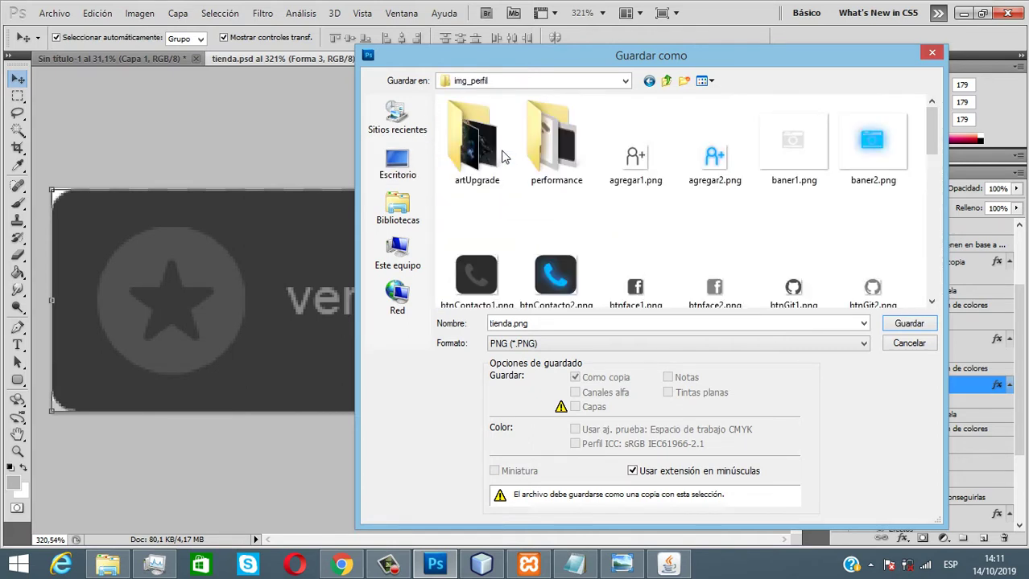
double_click(545, 131)
double_click(545, 129)
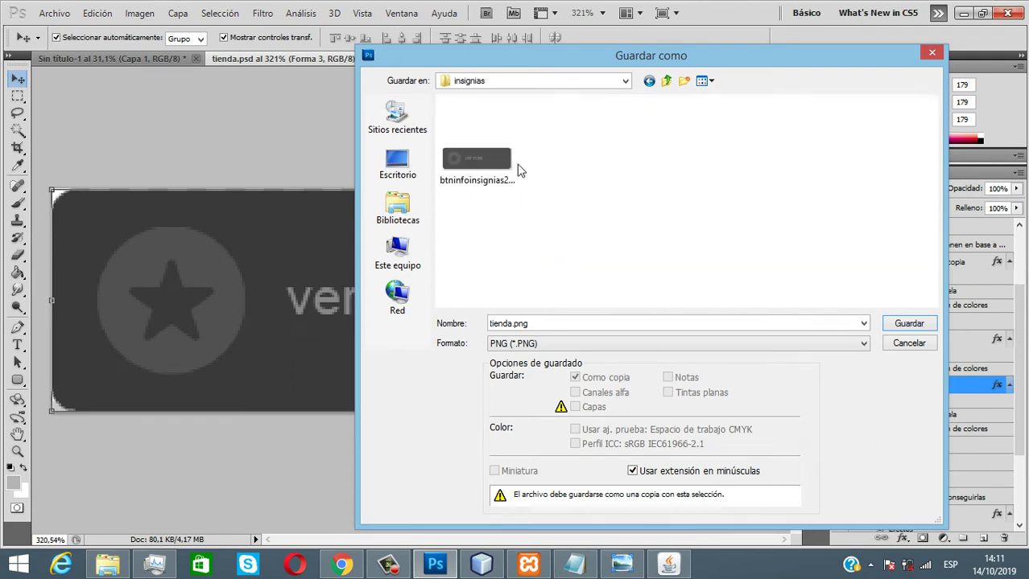
- Name the dark button image btninfoinsignias1.png and save it without interlacing
click(515, 168)
click(547, 325)
drag(543, 323, 550, 324)
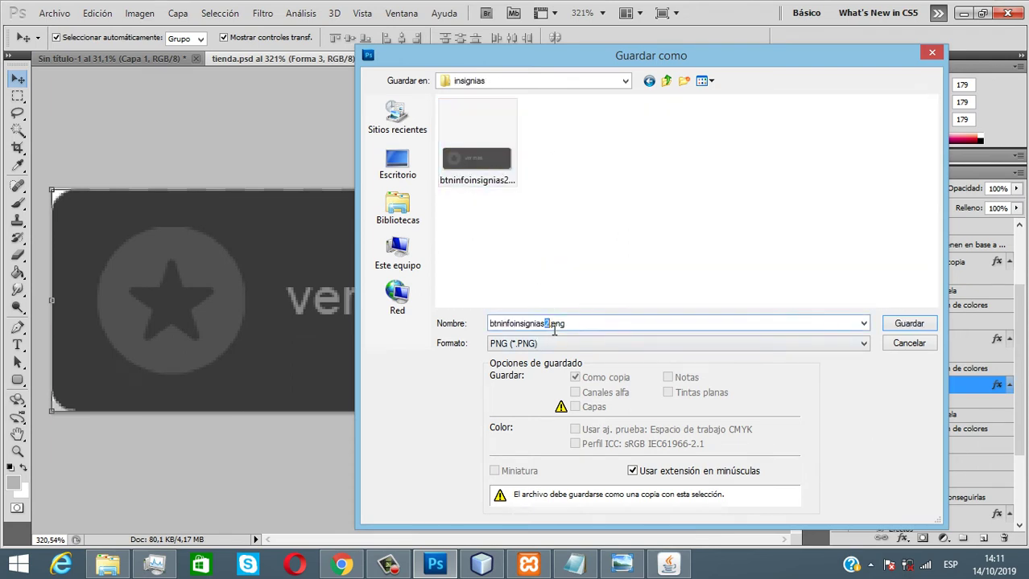
text(1)
click(908, 323)
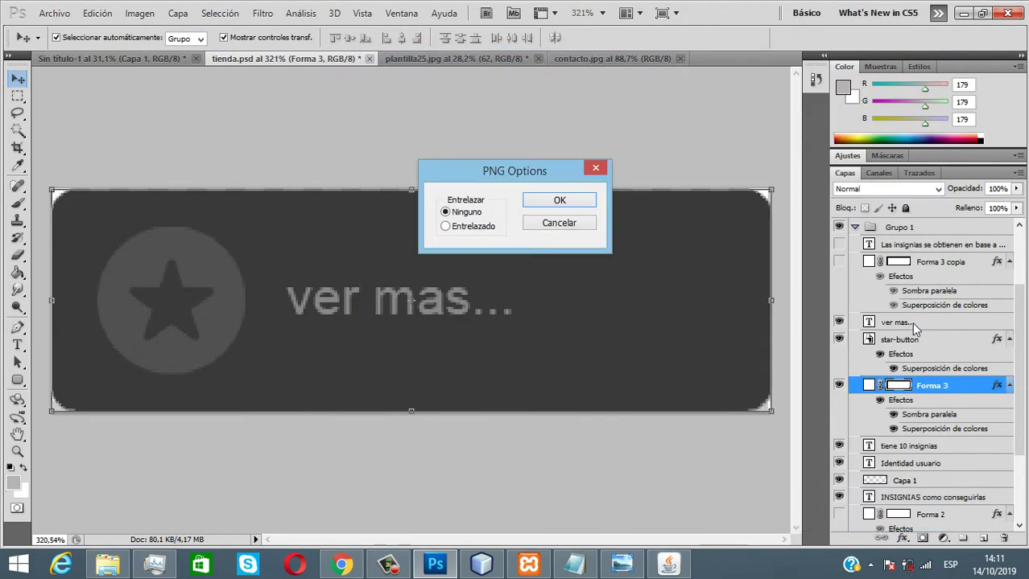
click(590, 209)
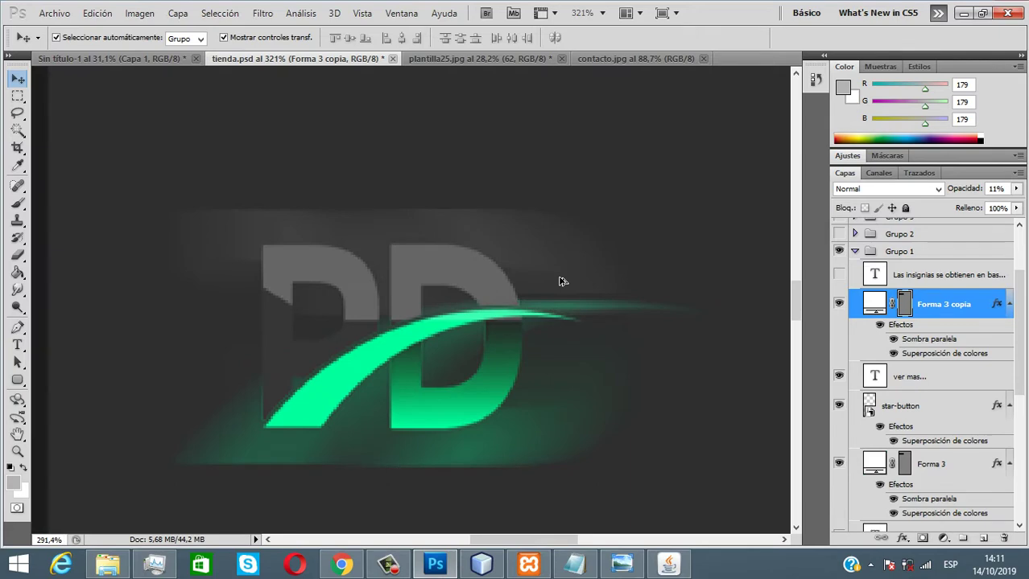
- Examine the uncropped INSIGNIAS design, from the header with the "ver mas..." button to the grid of badge logos
scroll(556, 274, down, 3)
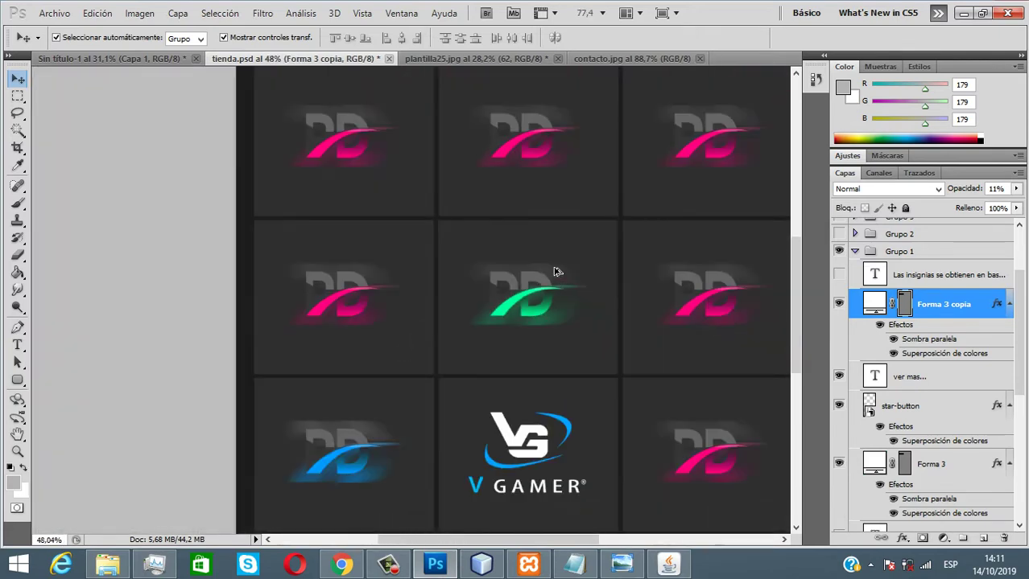
drag(795, 322, 792, 190)
scroll(586, 150, up, 1)
scroll(344, 300, up, 1)
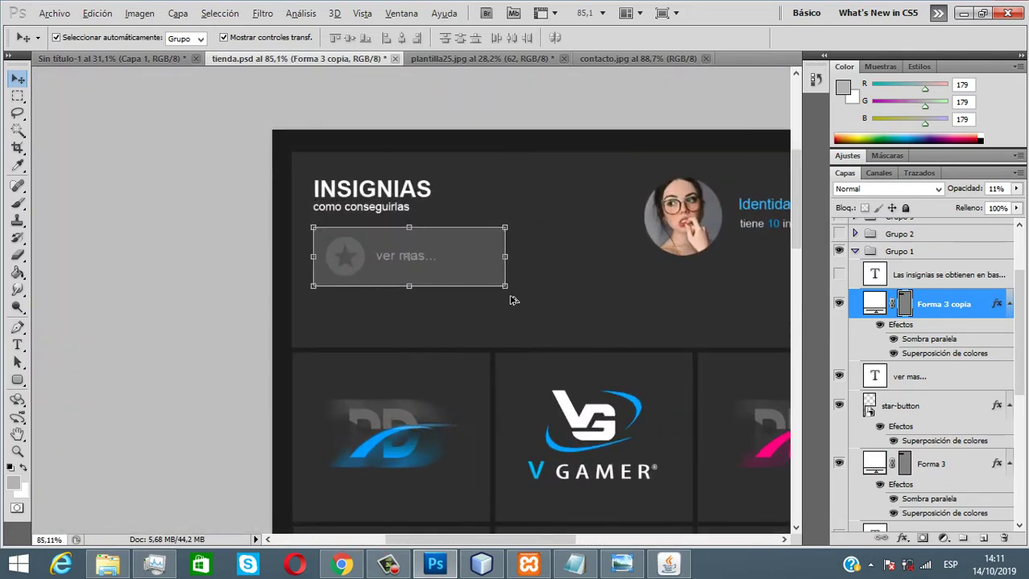
scroll(519, 299, down, 1)
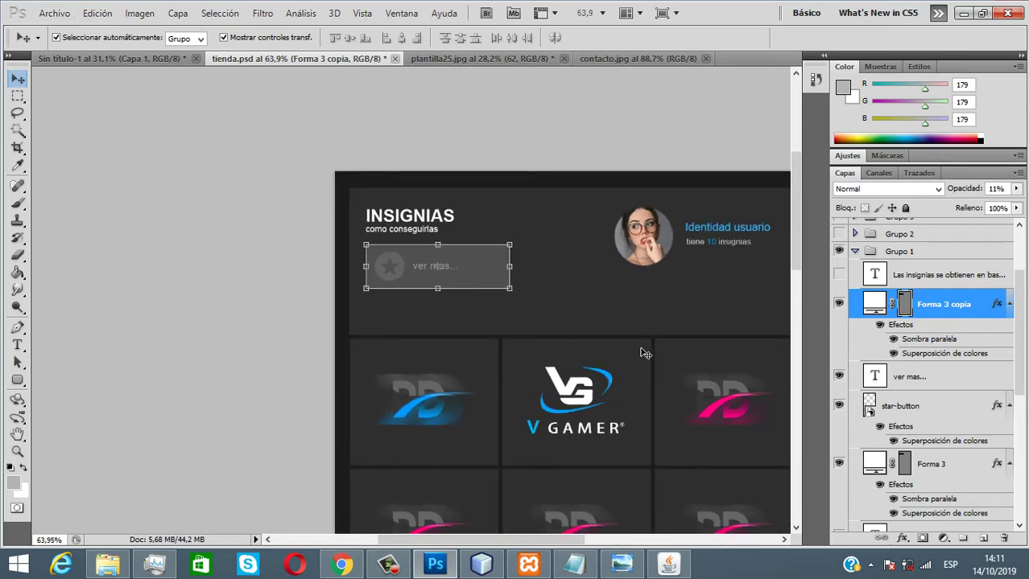
scroll(645, 354, down, 1)
scroll(646, 349, down, 1)
scroll(653, 338, up, 2)
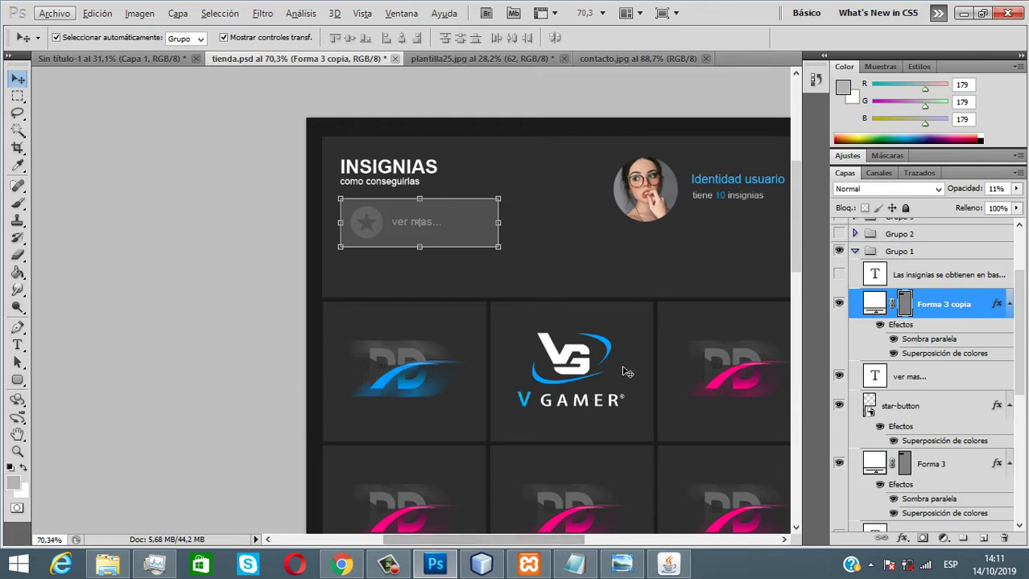
mouse_move(574, 542)
mouse_down()
mouse_move(602, 546)
mouse_move(571, 540)
mouse_up()
scroll(451, 309, down, 2)
scroll(451, 309, up, 3)
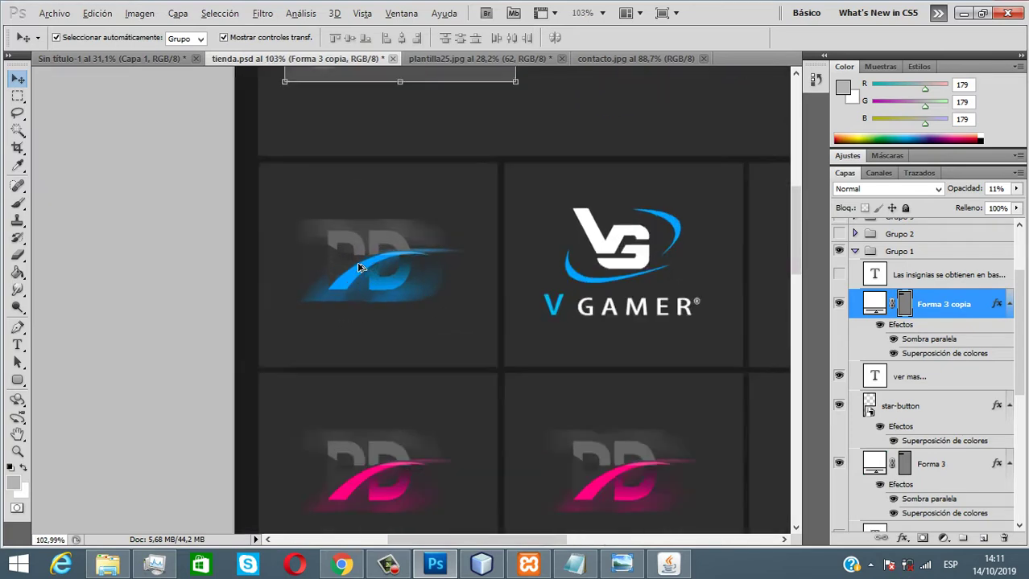
- Draw a rectangle shape over the first badge tile with the blue PD logo
click(17, 382)
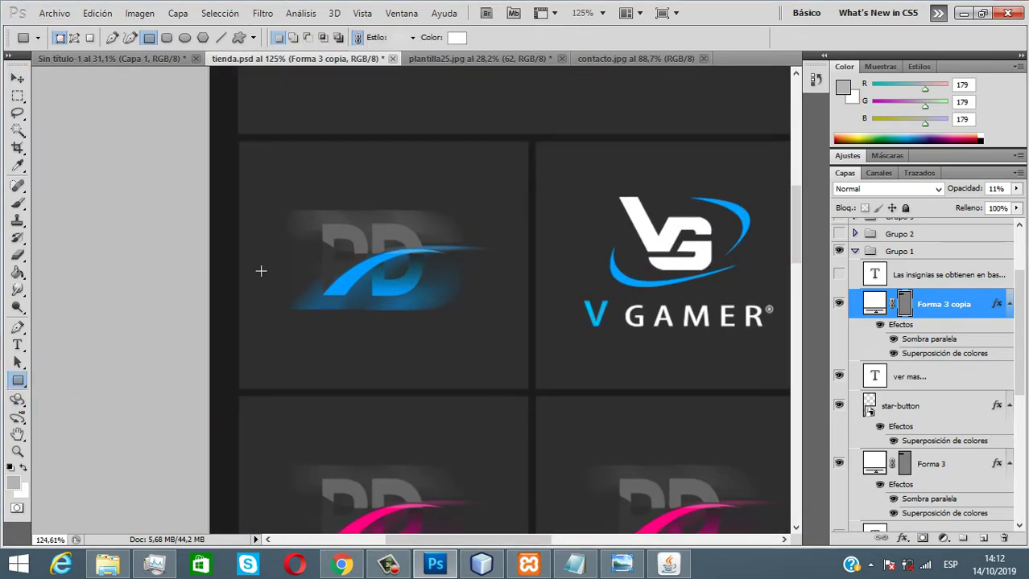
scroll(259, 270, up, 1)
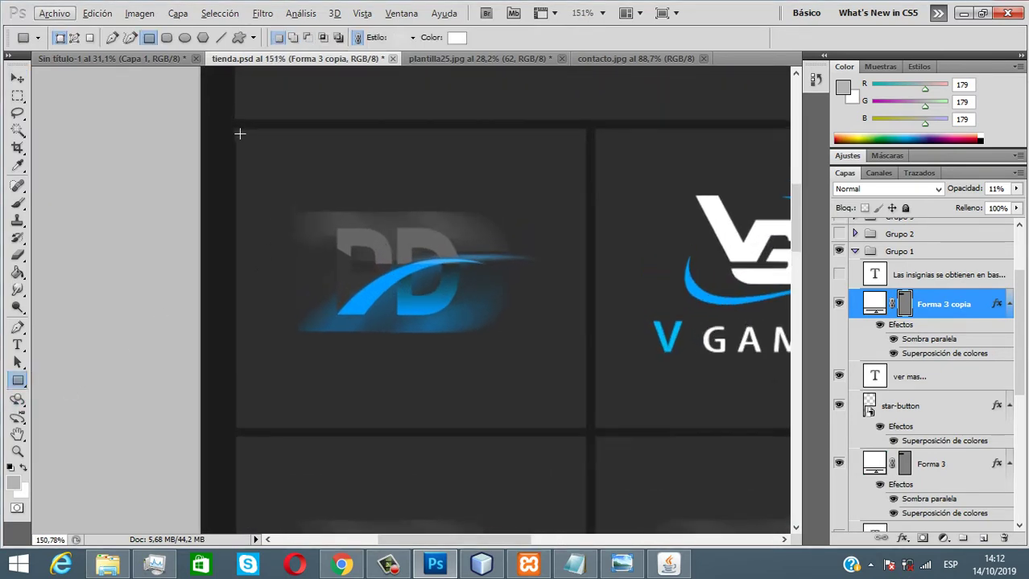
drag(237, 131, 592, 432)
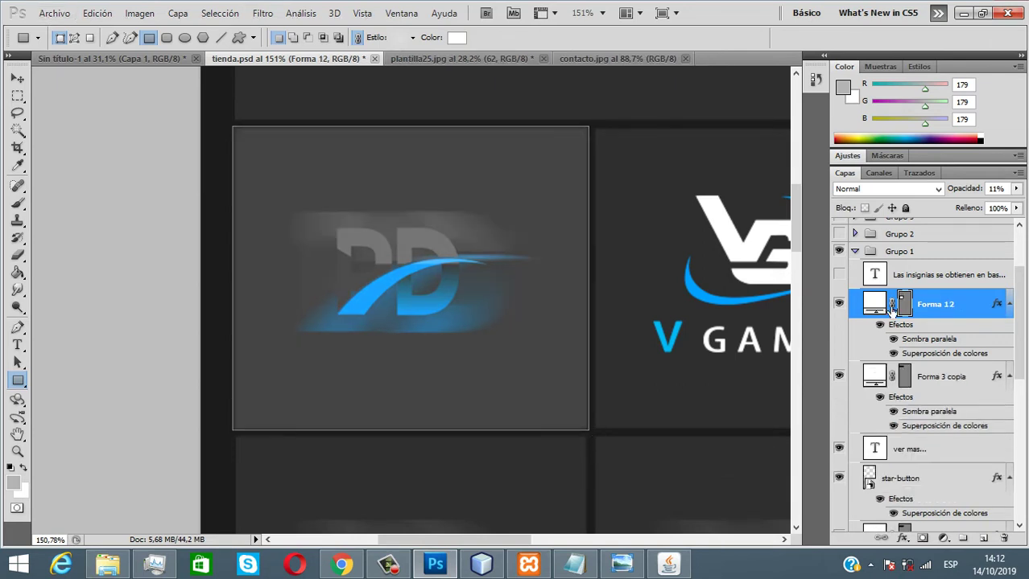
- Crop the canvas to the edges of the rectangle covering the first badge tile
scroll(587, 268, down, 4)
scroll(586, 267, up, 4)
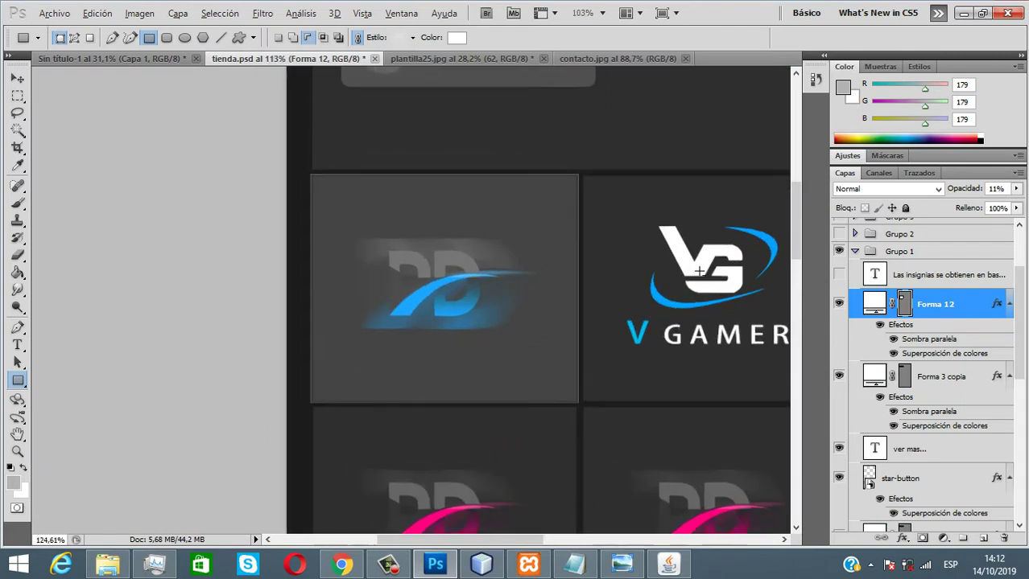
click(17, 148)
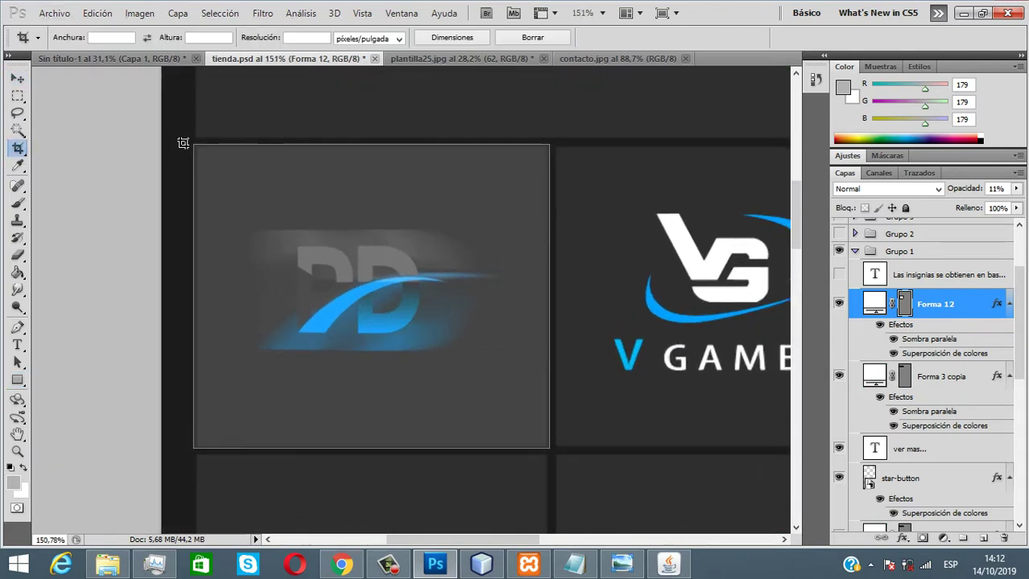
drag(325, 244, 549, 449)
drag(185, 144, 199, 150)
click(755, 39)
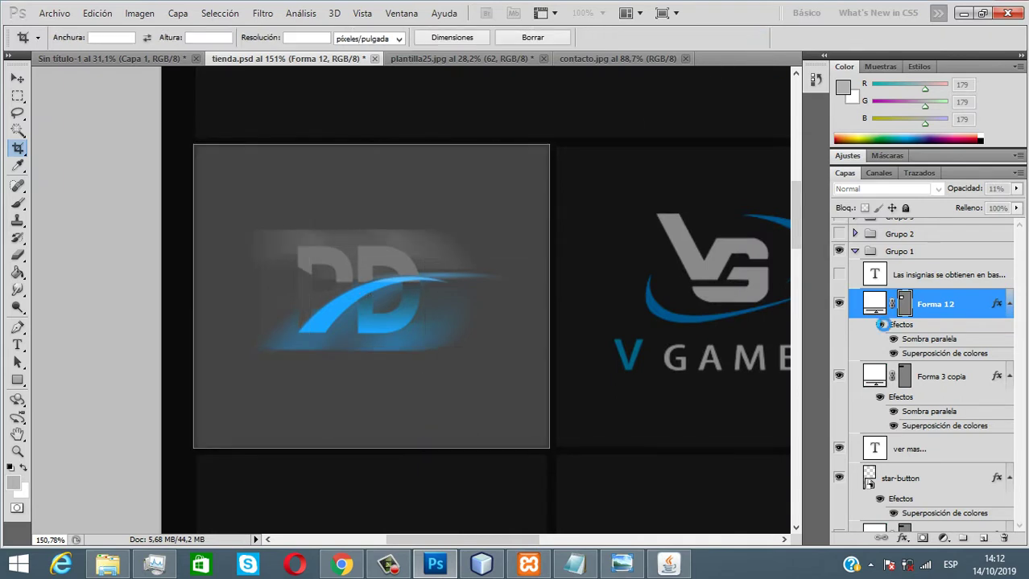
click(19, 79)
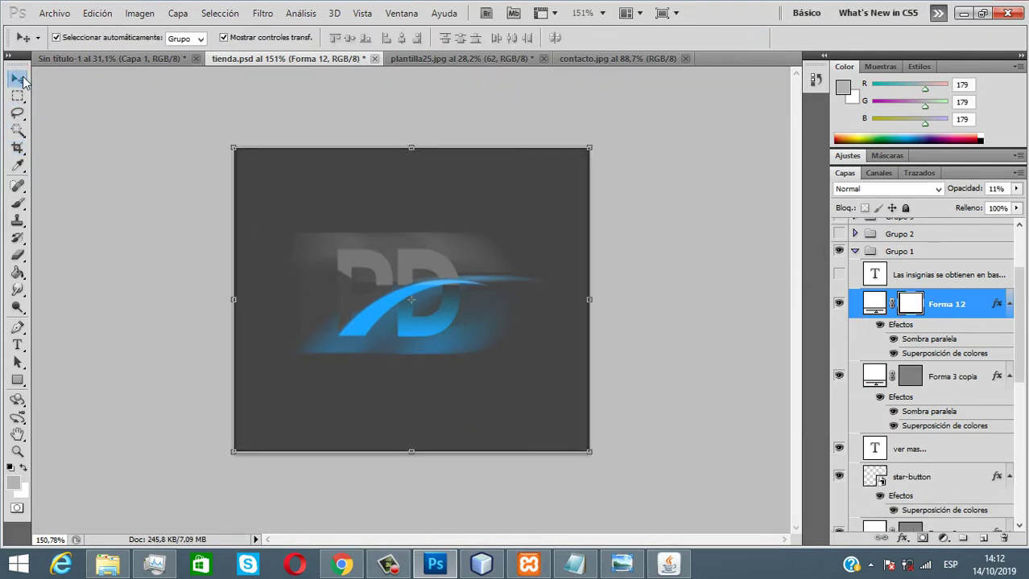
- Compare the cropped tile with and without the Forma 12 overlay by toggling that layer's visibility
click(839, 305)
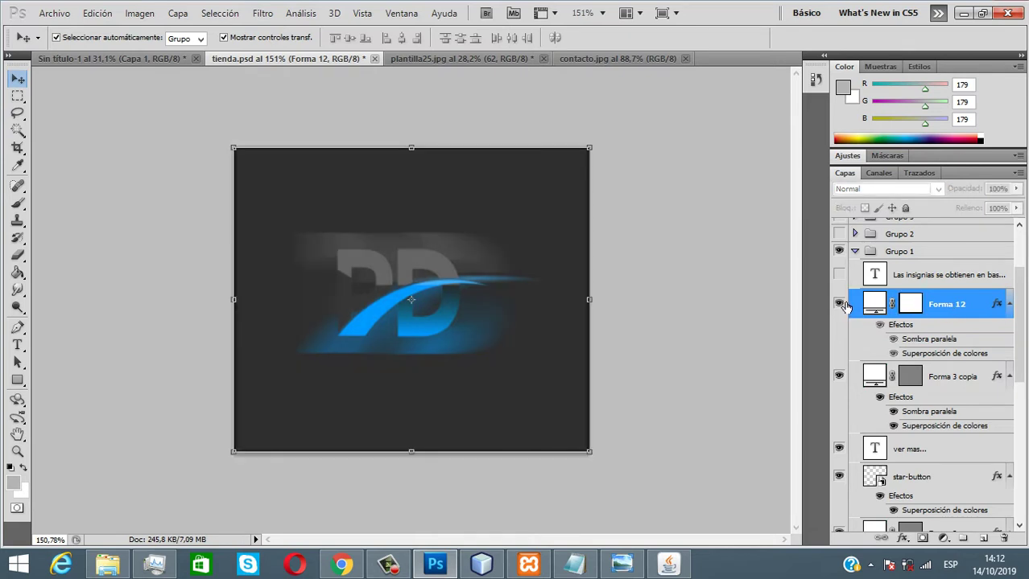
click(839, 305)
click(840, 305)
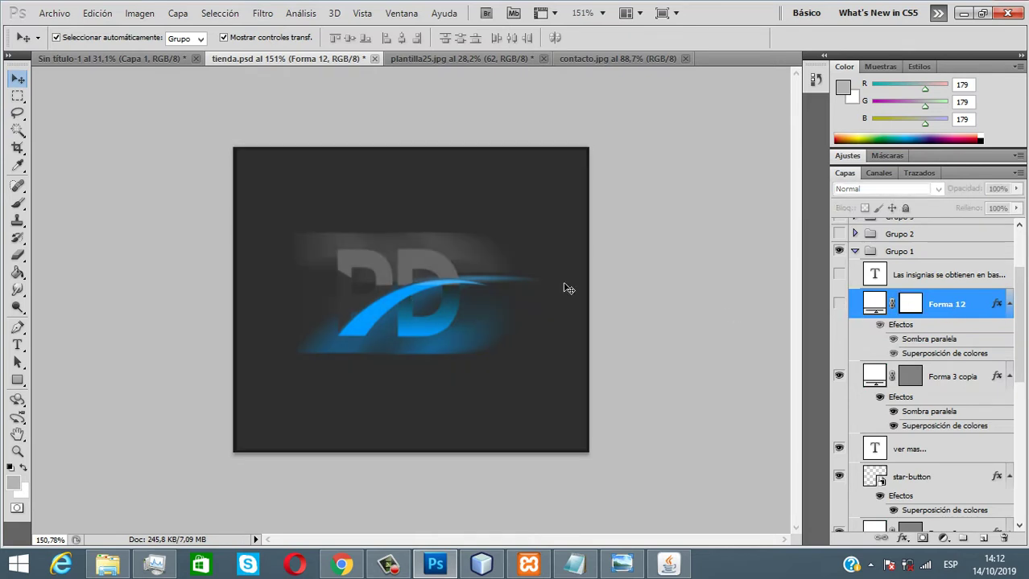
click(839, 305)
click(839, 305)
click(840, 305)
- Hide all layers below Forma 12, from Forma 3 copia down to Fondo, so that only the translucent overlay is shown
scroll(841, 363, down, 3)
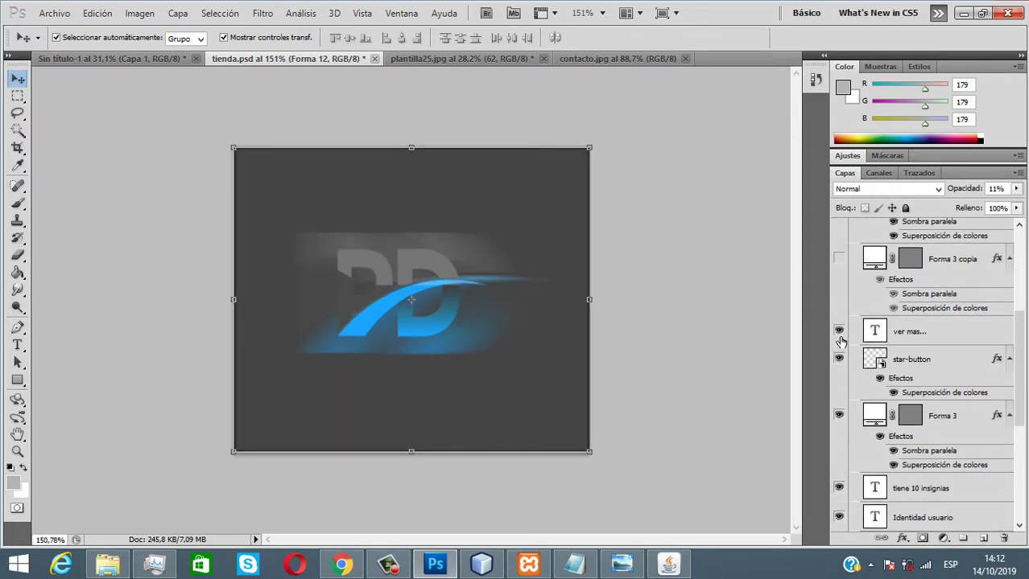
scroll(841, 419, down, 3)
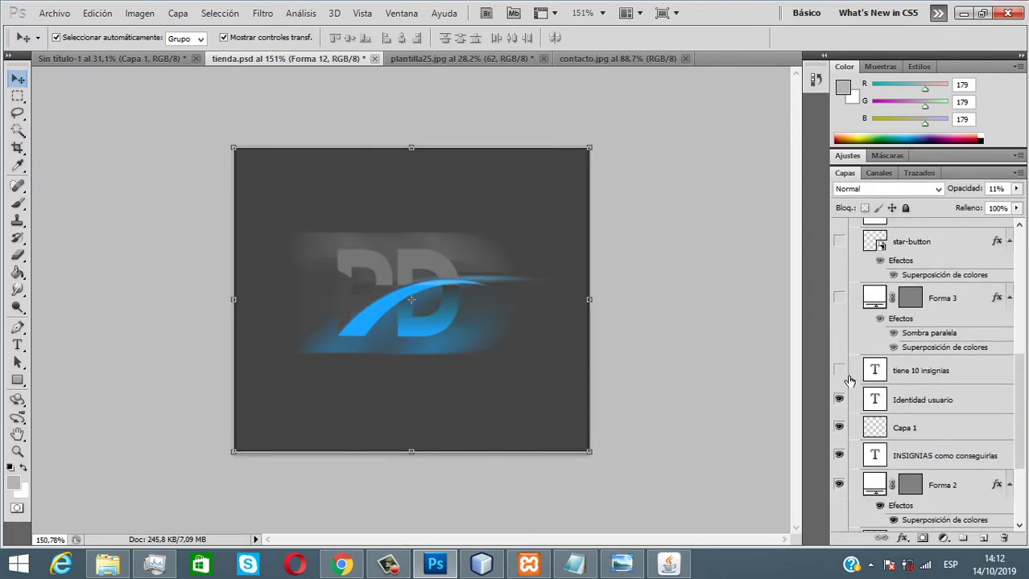
scroll(843, 487, down, 3)
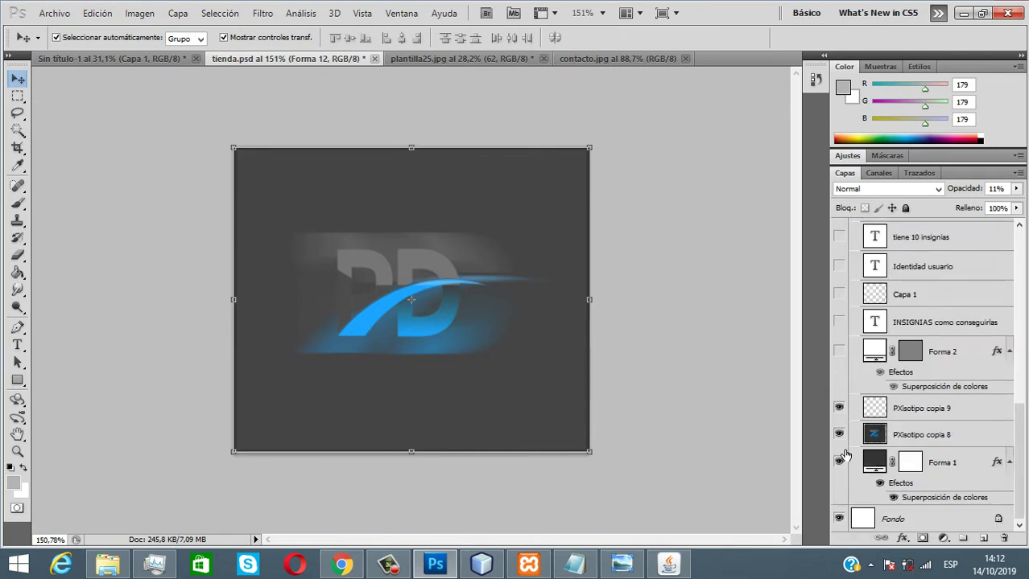
click(839, 435)
click(838, 462)
click(839, 519)
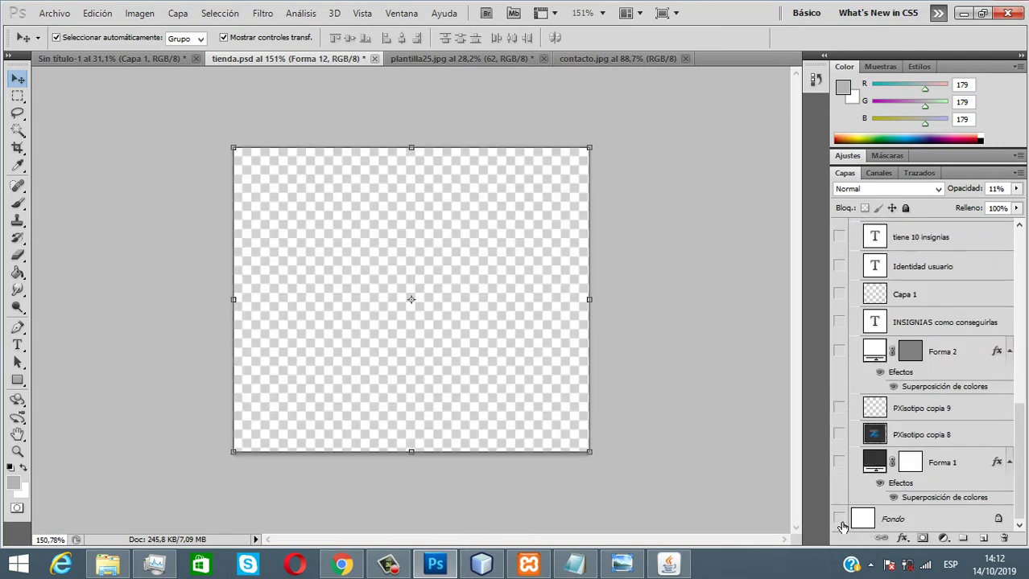
- Start saving the overlay as a PNG copy in proyecto software > interfaces > img_perfil > performance > insignias
click(54, 13)
click(266, 241)
click(590, 343)
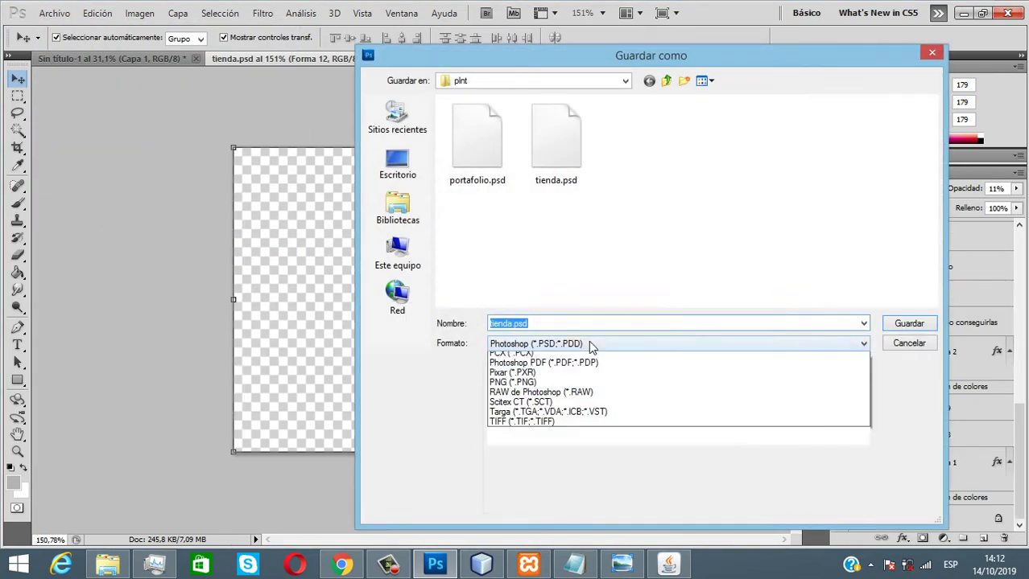
click(564, 510)
click(504, 325)
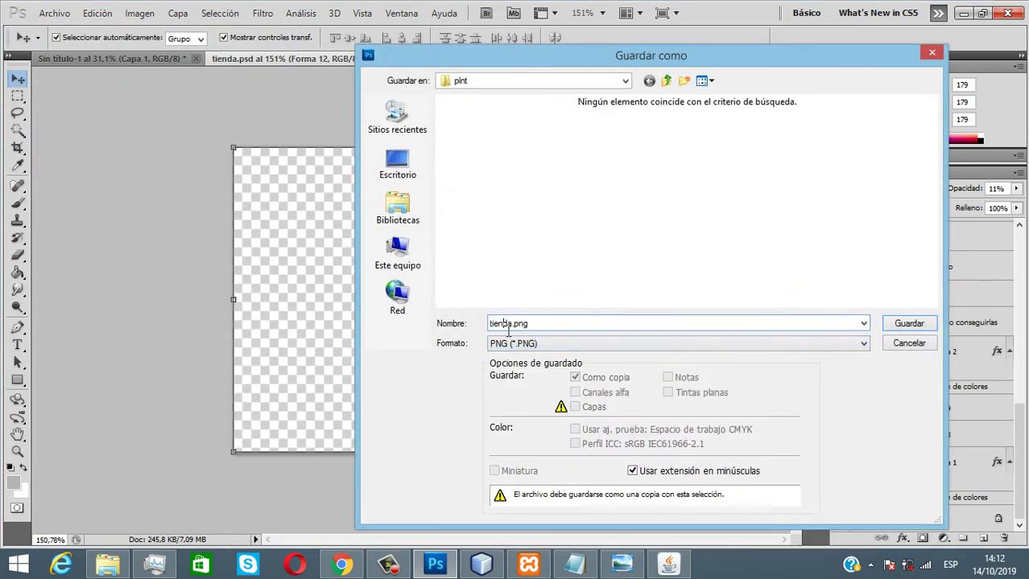
click(667, 81)
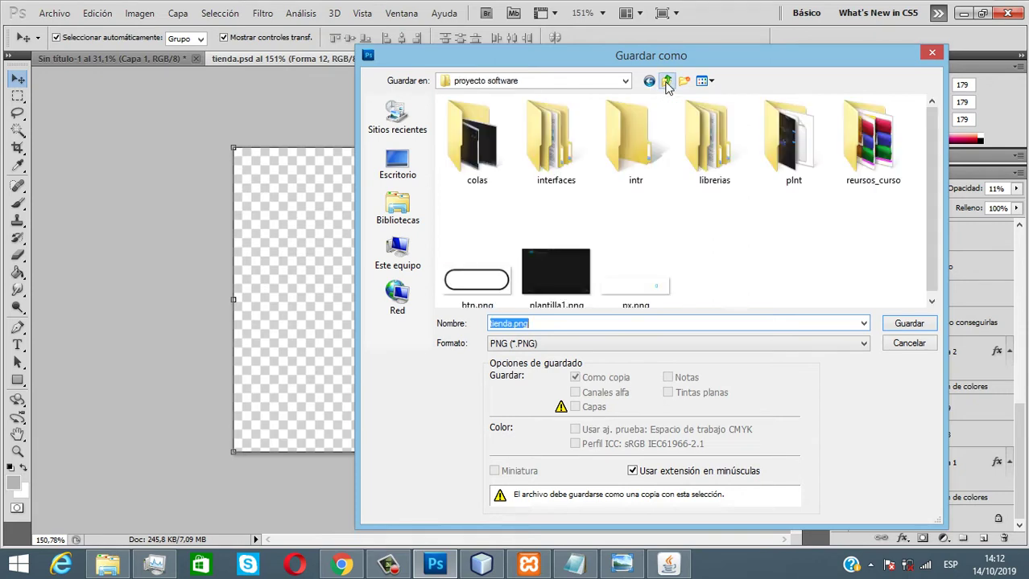
double_click(575, 133)
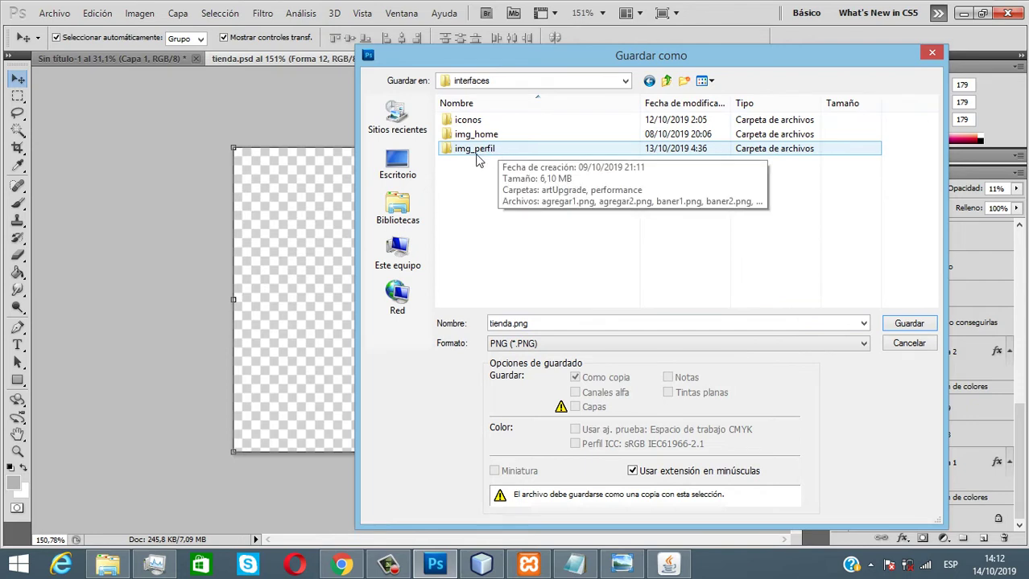
double_click(483, 151)
double_click(557, 148)
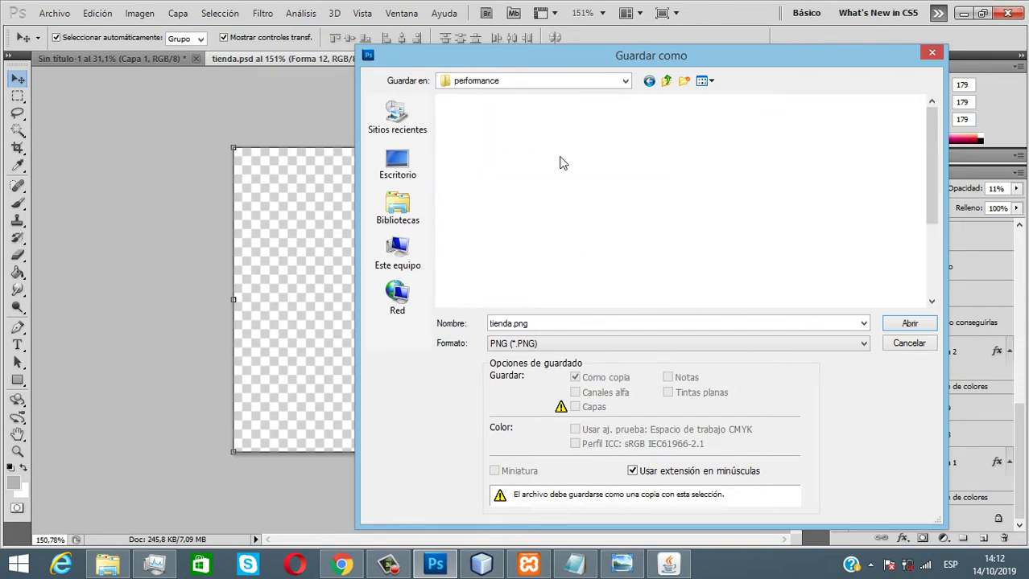
double_click(556, 139)
- Name the overlay image btnSelectinsignia.png and save it without interlacing
click(526, 326)
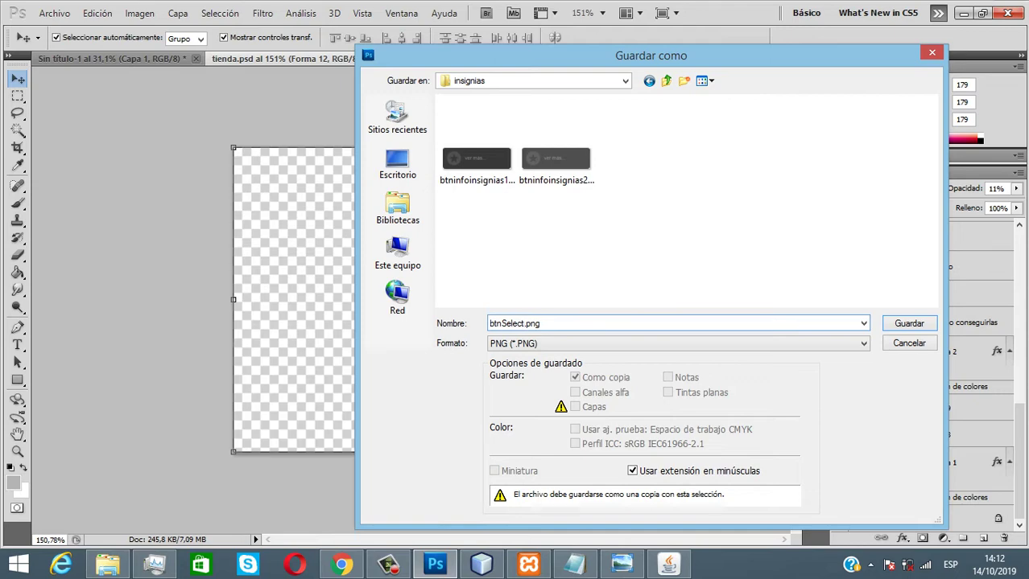
key(Return)
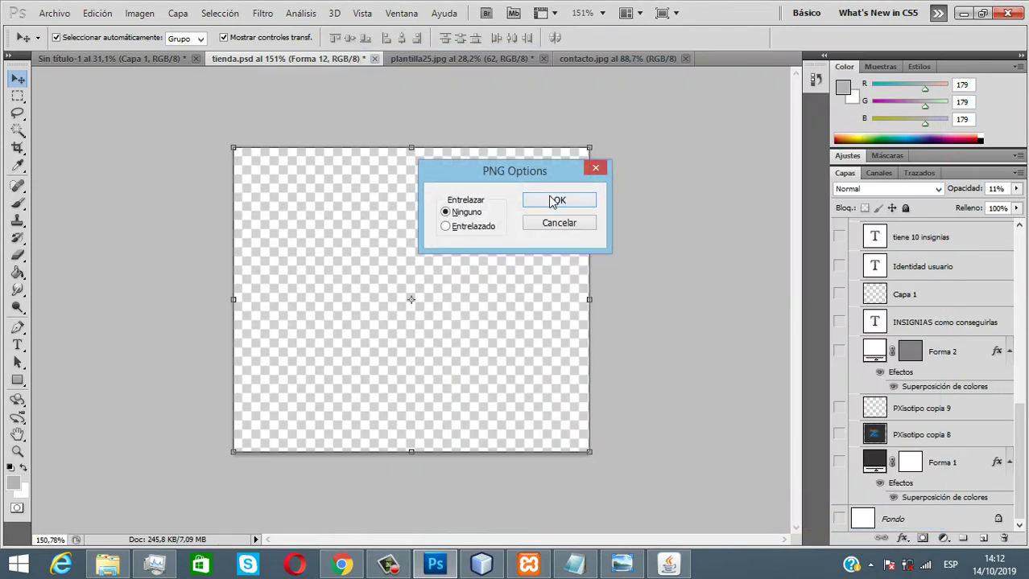
click(553, 198)
- Restore the uncropped INSIGNIAS design with its hidden layers, keeping the Forma 12 overlay on the first tile
key(F12)
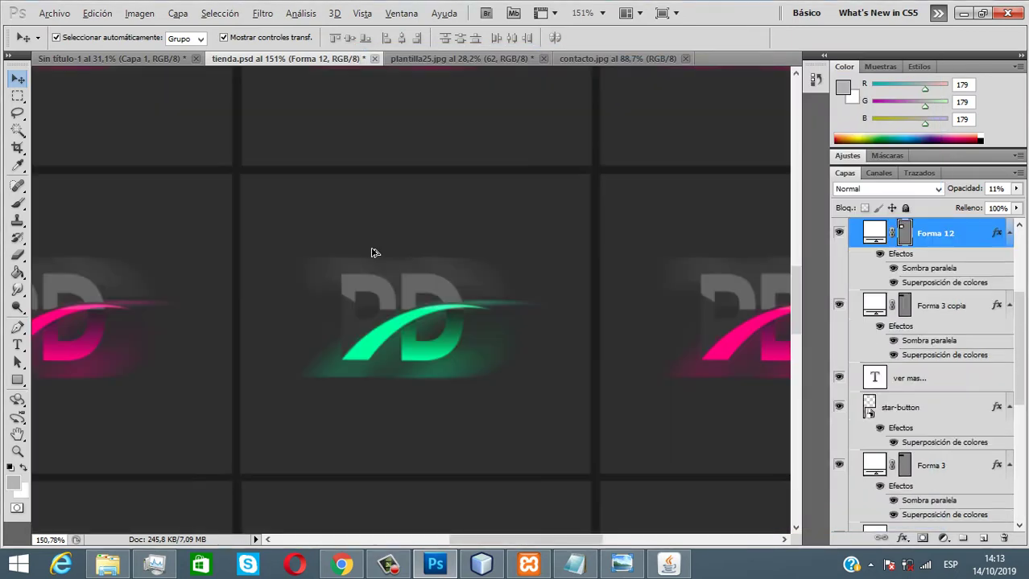
scroll(388, 246, down, 2)
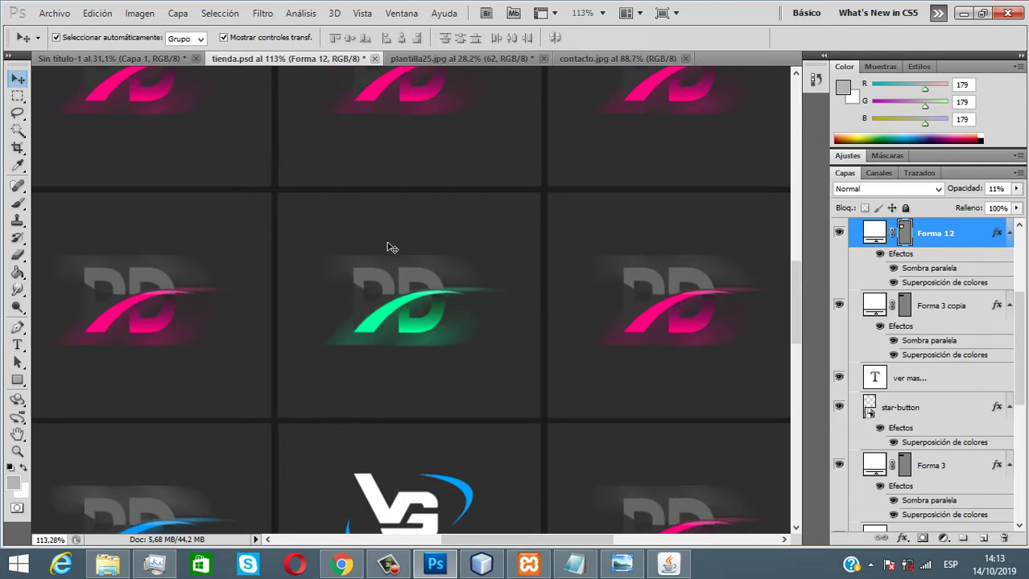
scroll(388, 246, down, 5)
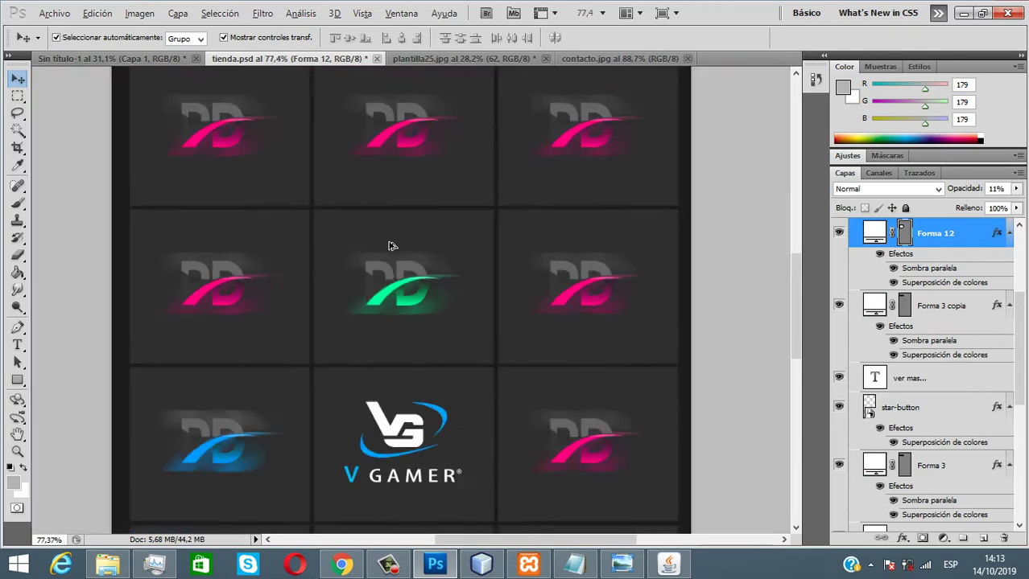
scroll(415, 218, up, 1)
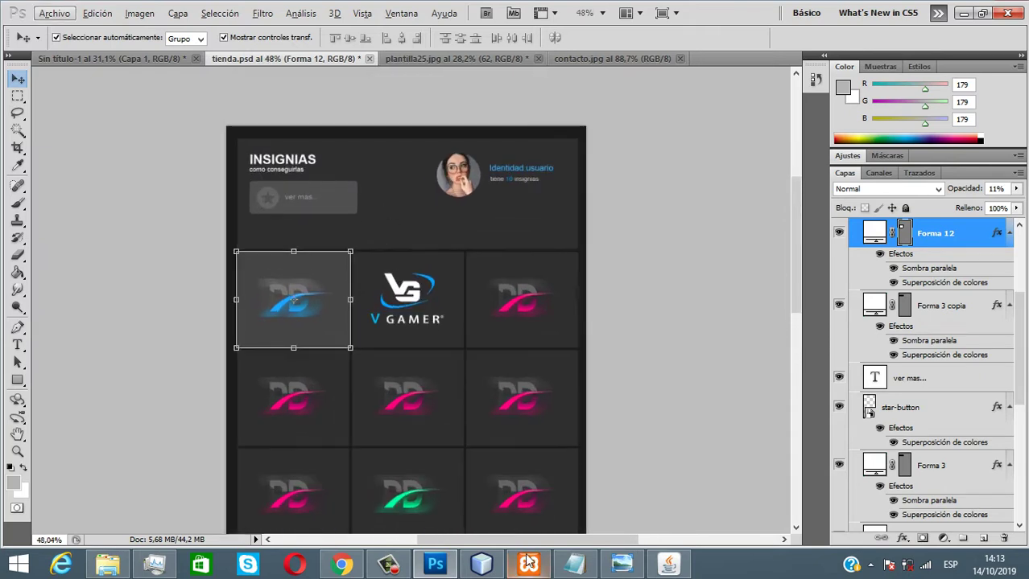
- In File Explorer, open proyecto software > interfaces > img_perfil > performance > insignias and copy the three button PNGs
click(107, 566)
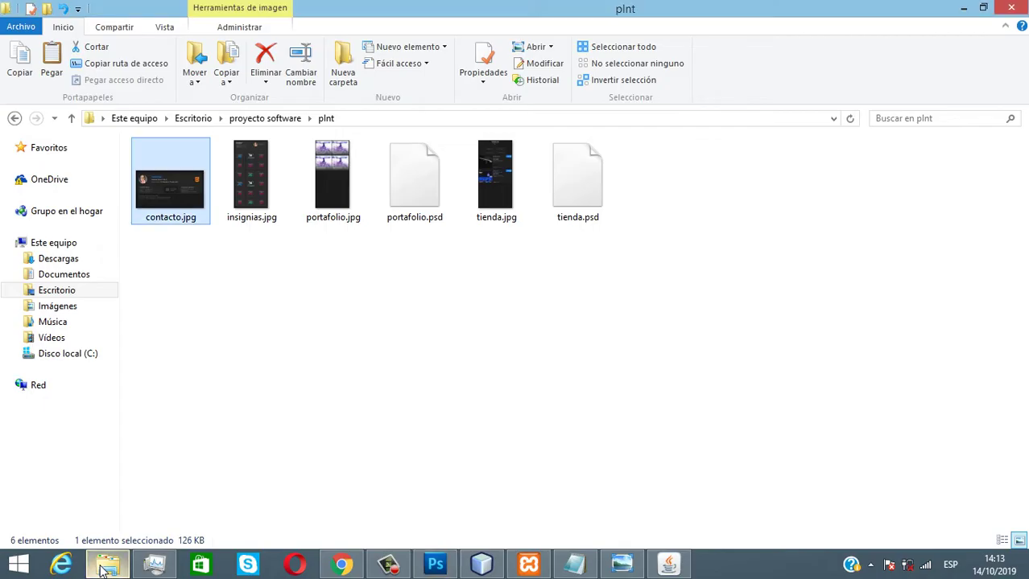
click(266, 318)
click(14, 118)
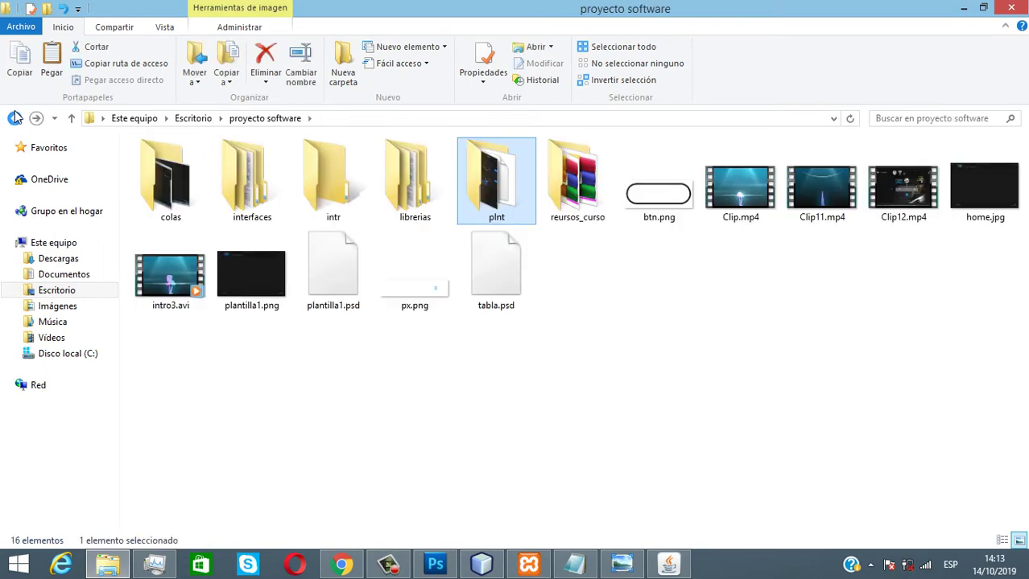
double_click(266, 181)
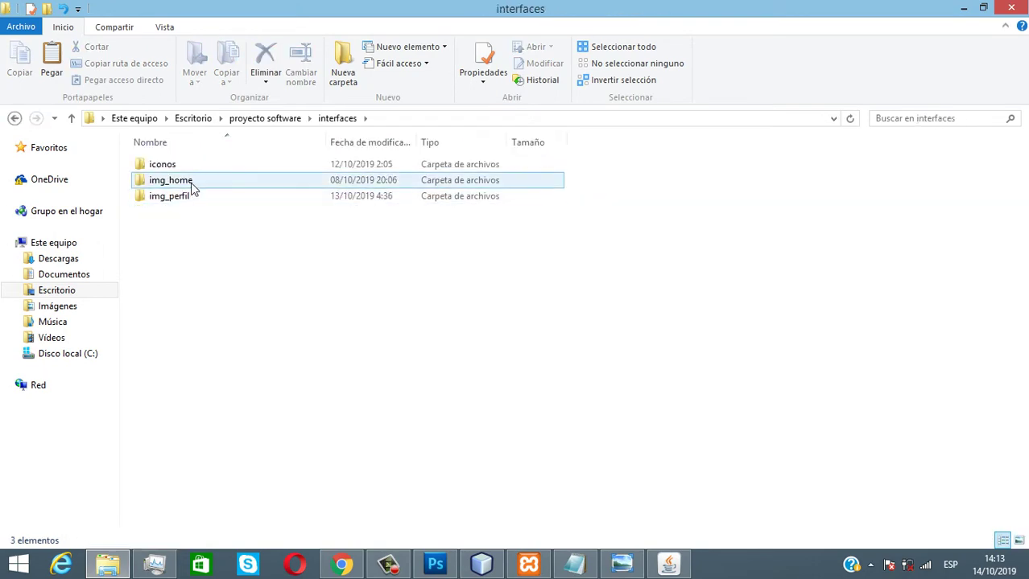
double_click(197, 199)
double_click(248, 175)
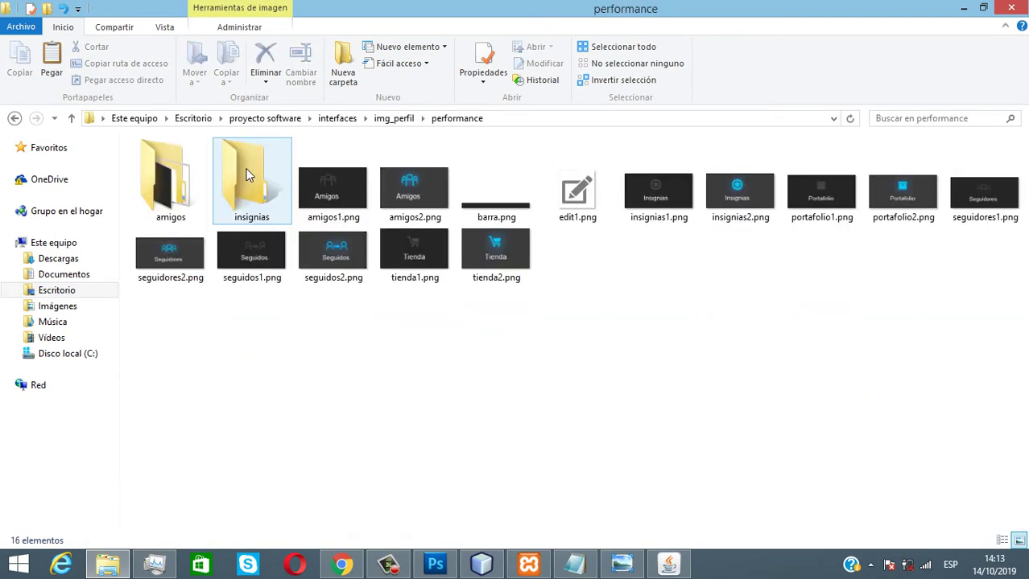
double_click(245, 172)
drag(461, 311, 160, 167)
- Switch to NetBeans, paste the three PNGs into the pd_img_Performance package, and collapse the package
click(481, 567)
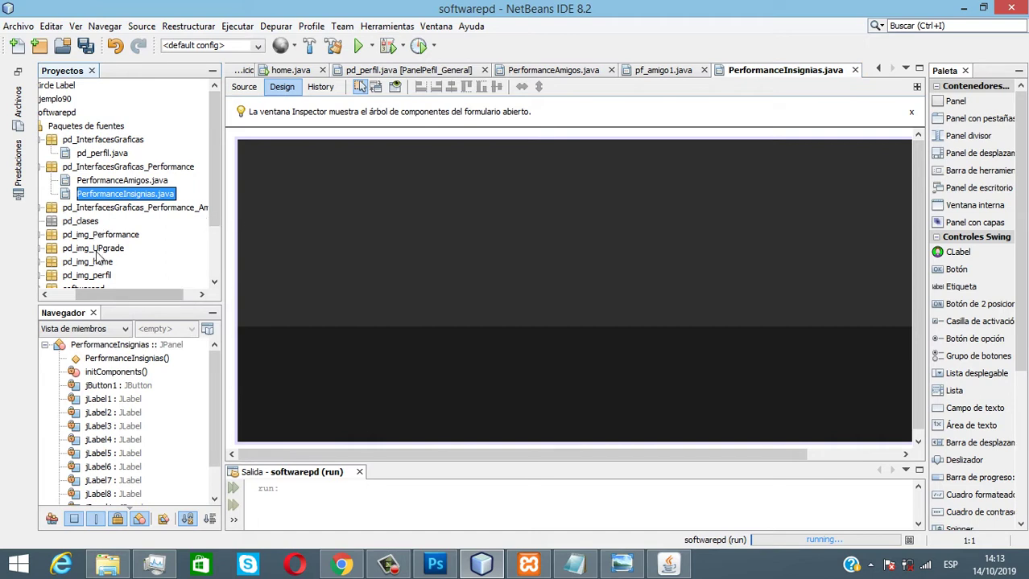
drag(127, 296, 103, 297)
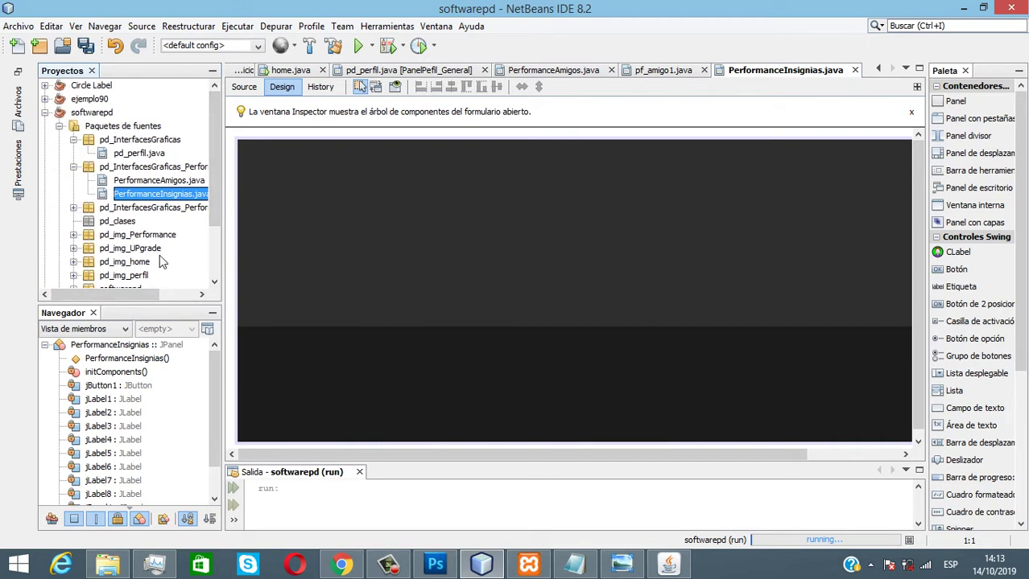
click(129, 235)
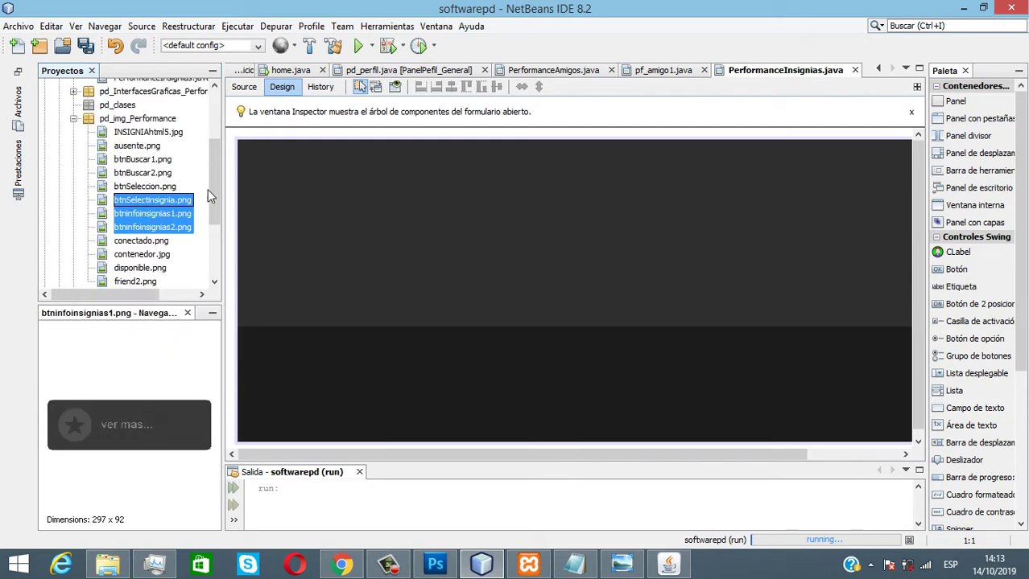
scroll(212, 182, up, 1)
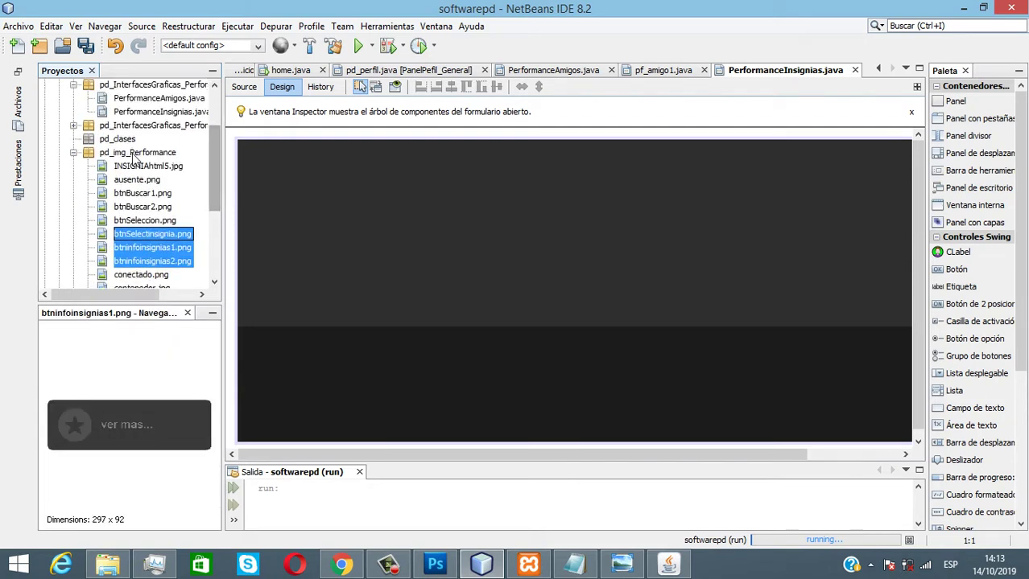
click(73, 154)
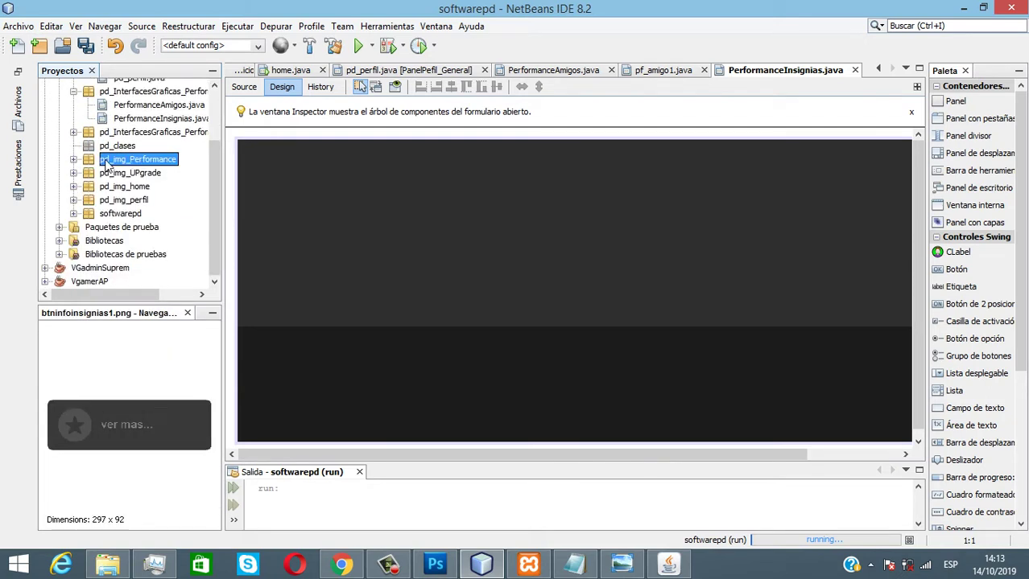
- Add a button near the lower-left corner of the PerformanceInsignias header panel and enlarge it to the proportions of the "ver mas..." button
drag(425, 460, 615, 459)
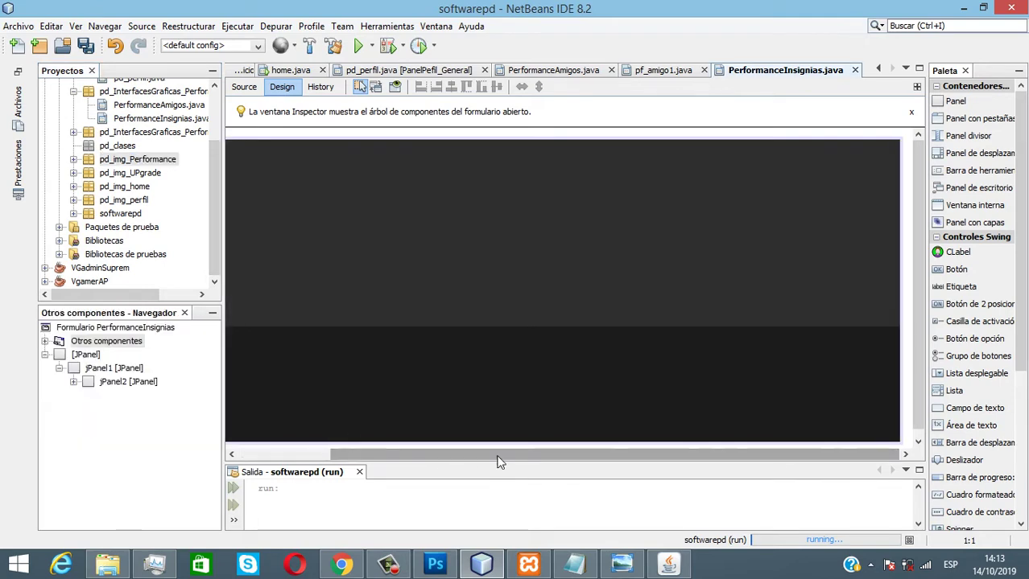
click(436, 566)
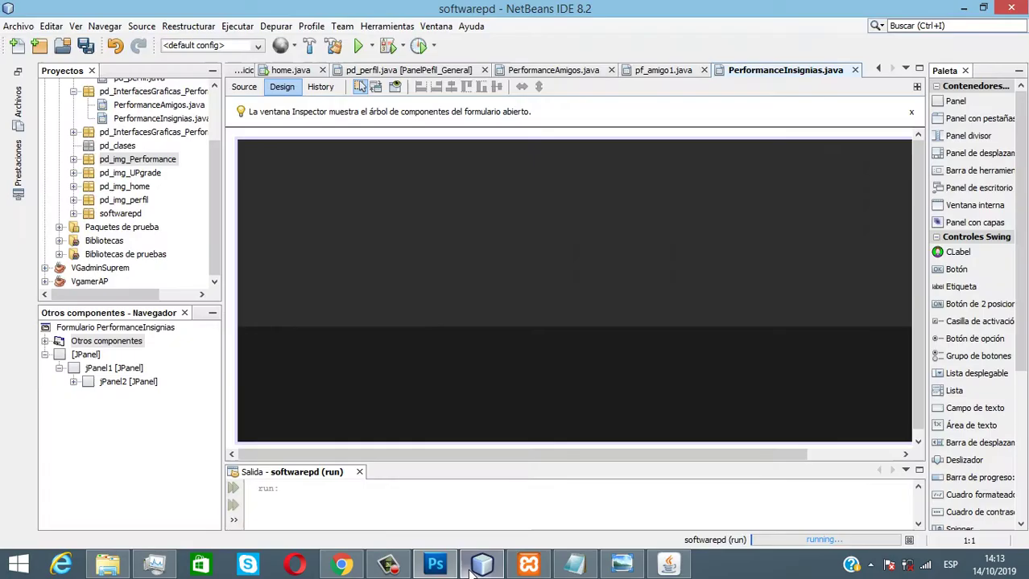
click(478, 570)
click(956, 269)
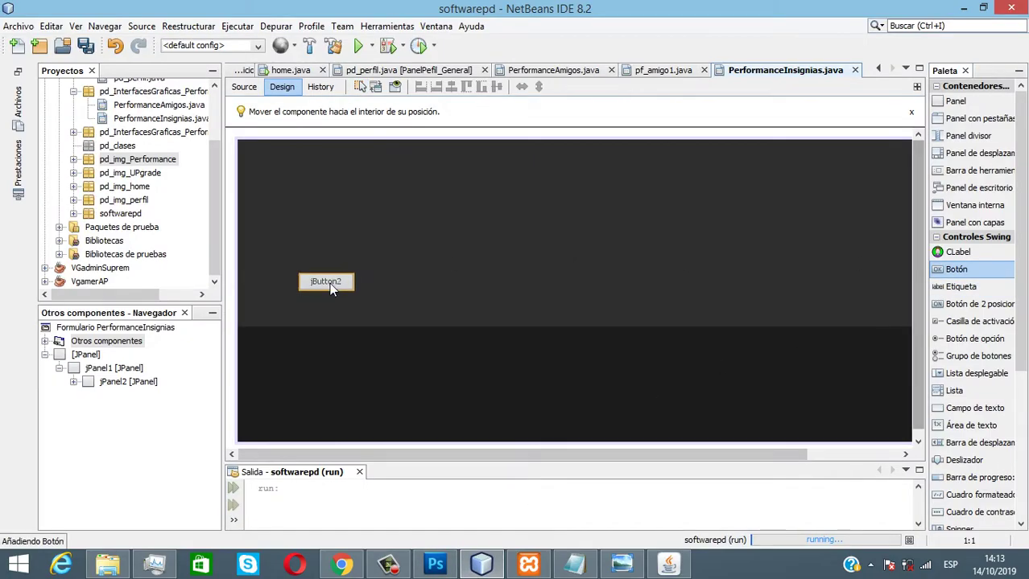
click(310, 285)
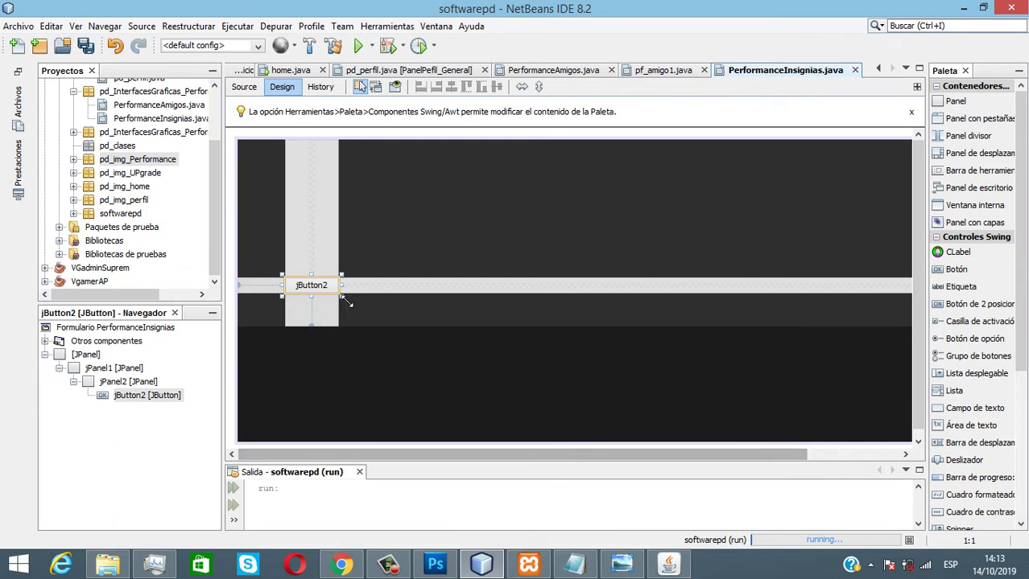
drag(341, 296, 432, 323)
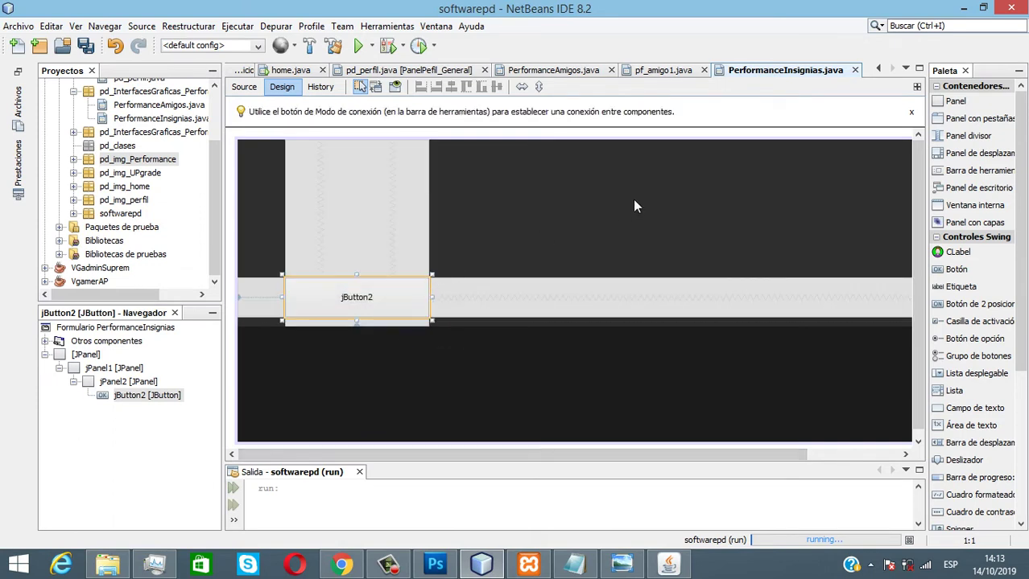
- Select the header panel jPanel2 that contains the new button
click(444, 205)
drag(694, 455, 785, 455)
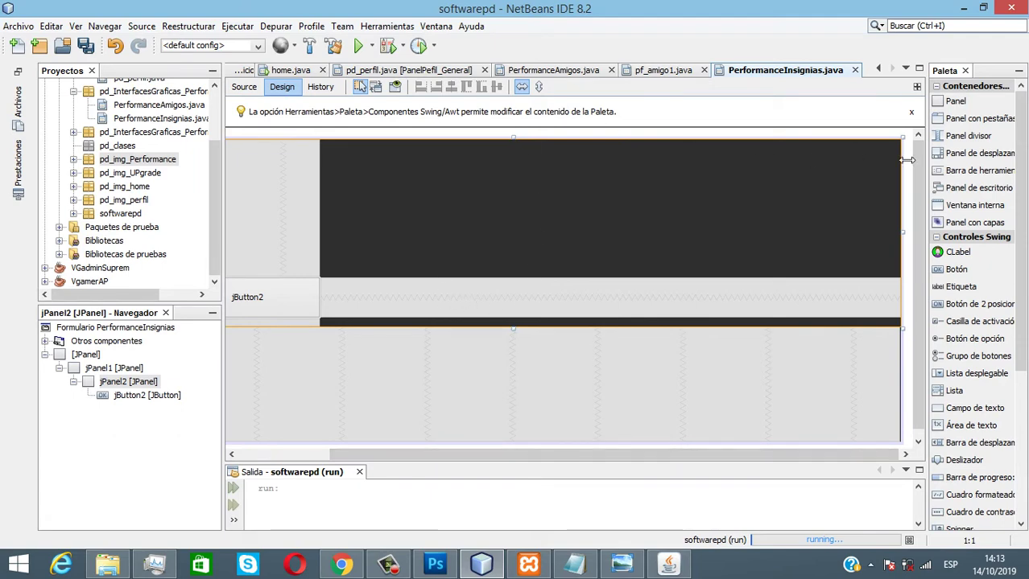
- Enlarge jButton2 in jPanel2 to about 212 × 66, extending its upper and left edges
drag(814, 459, 648, 446)
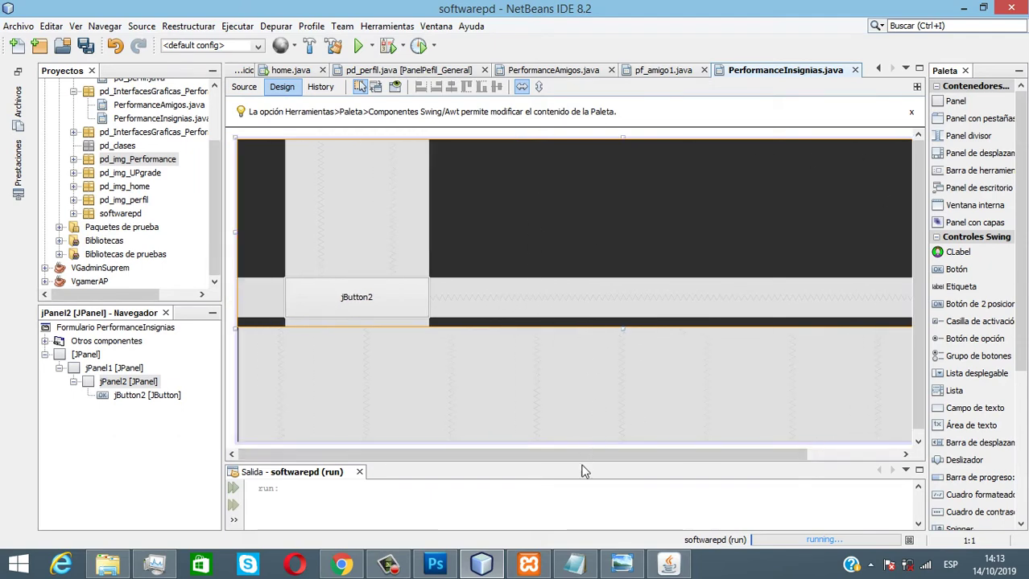
click(383, 308)
drag(287, 280, 269, 267)
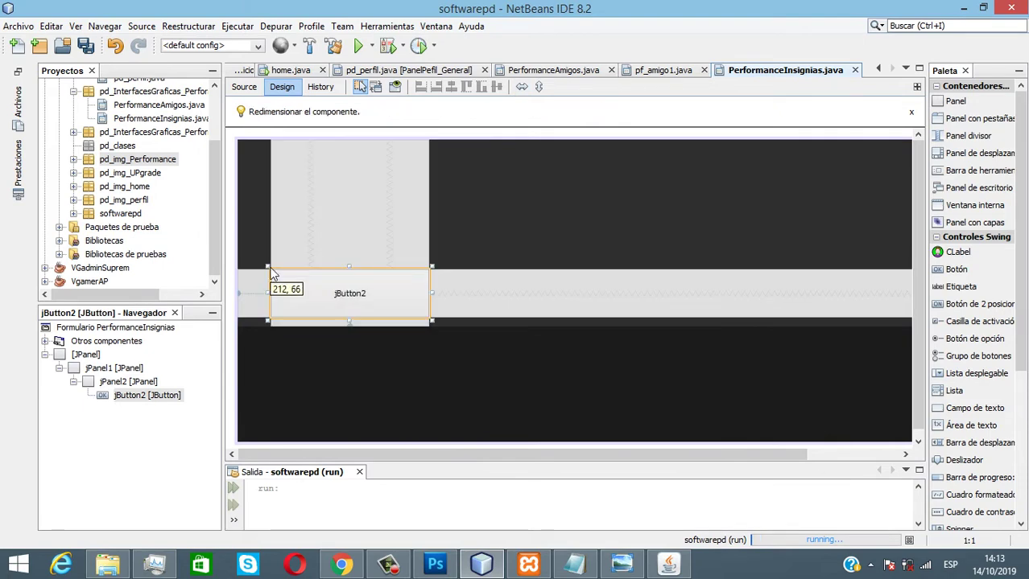
- Clear the text property of jButton2 so the button has no caption
right_click(366, 306)
click(473, 563)
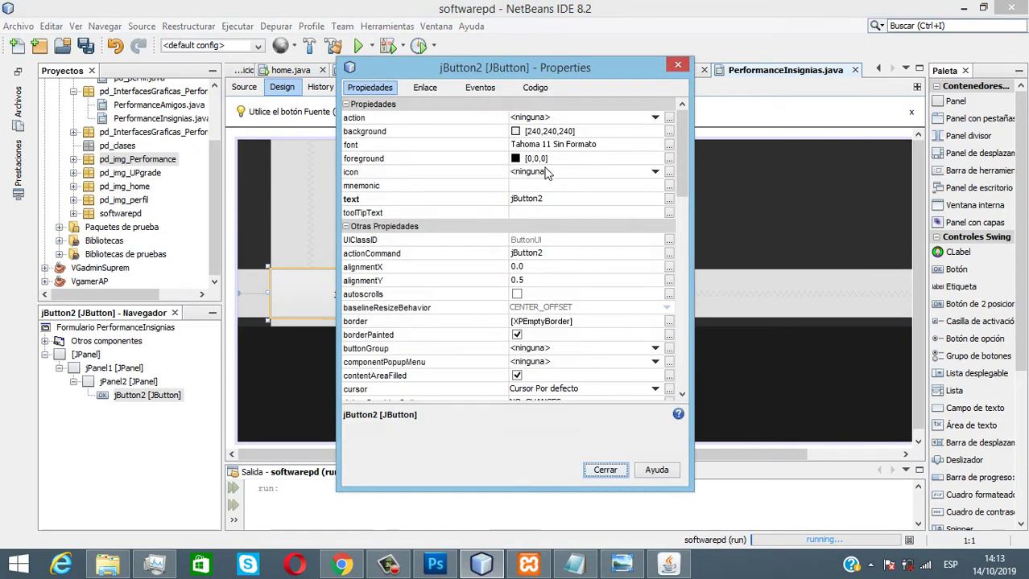
click(558, 201)
key(BackSpace)
key(Return)
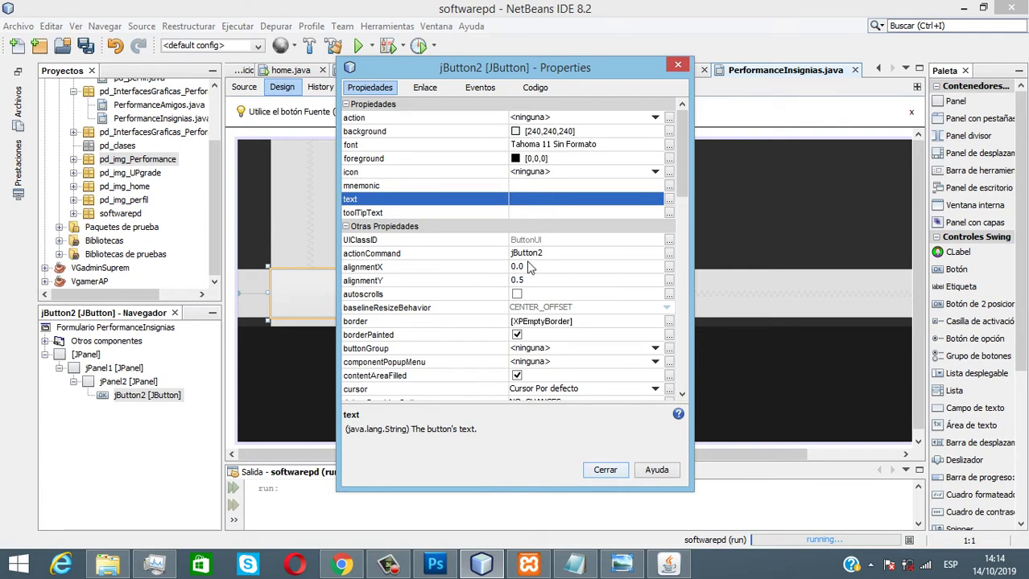
- Disable borderPainted and contentAreaFilled for jButton2 and set its border to Sin borde
click(516, 335)
click(516, 376)
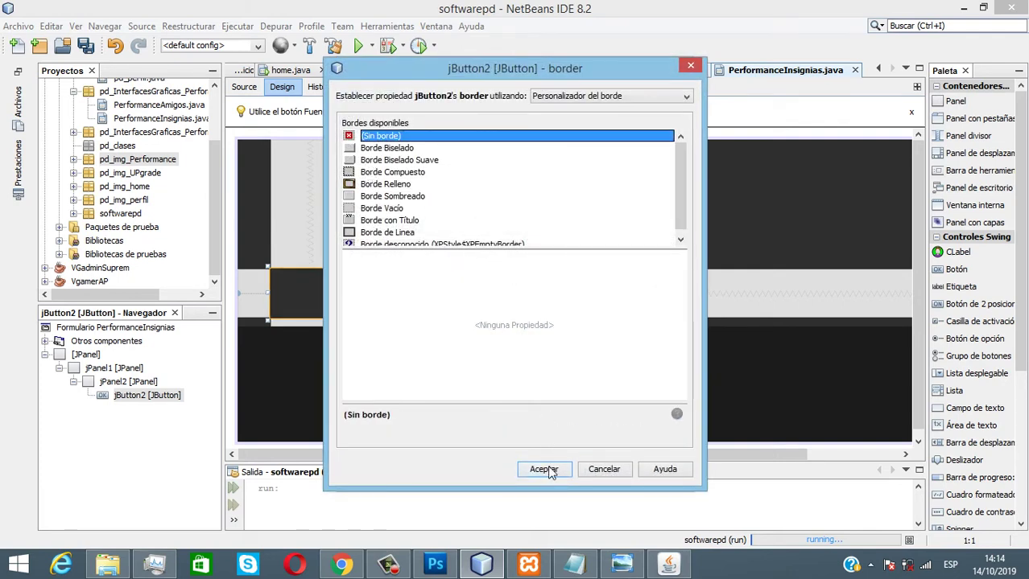
click(543, 469)
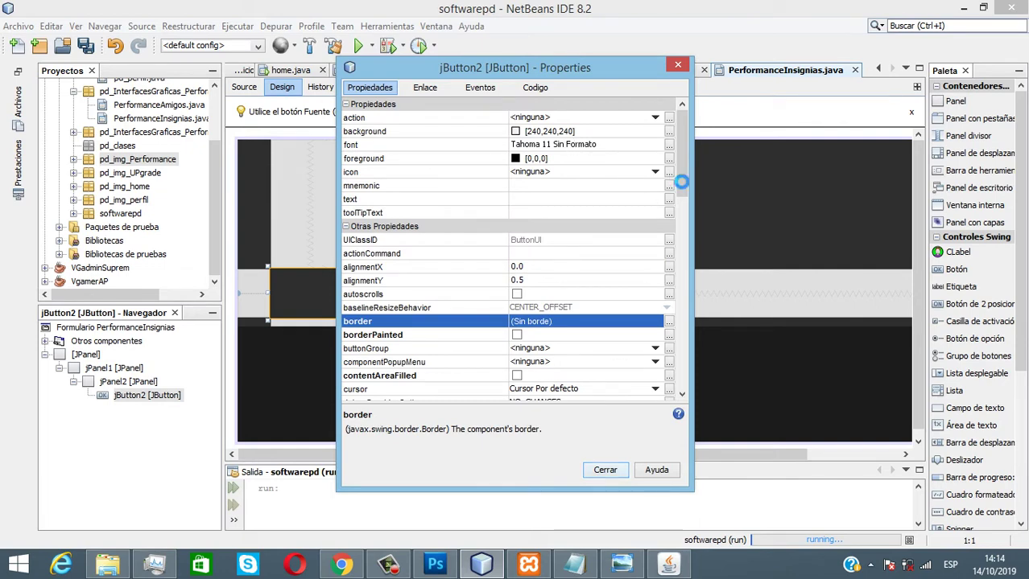
- Set the icon of jButton2 to btnSelectinsignia.png from the pd_img_Performance package and close its properties
click(483, 200)
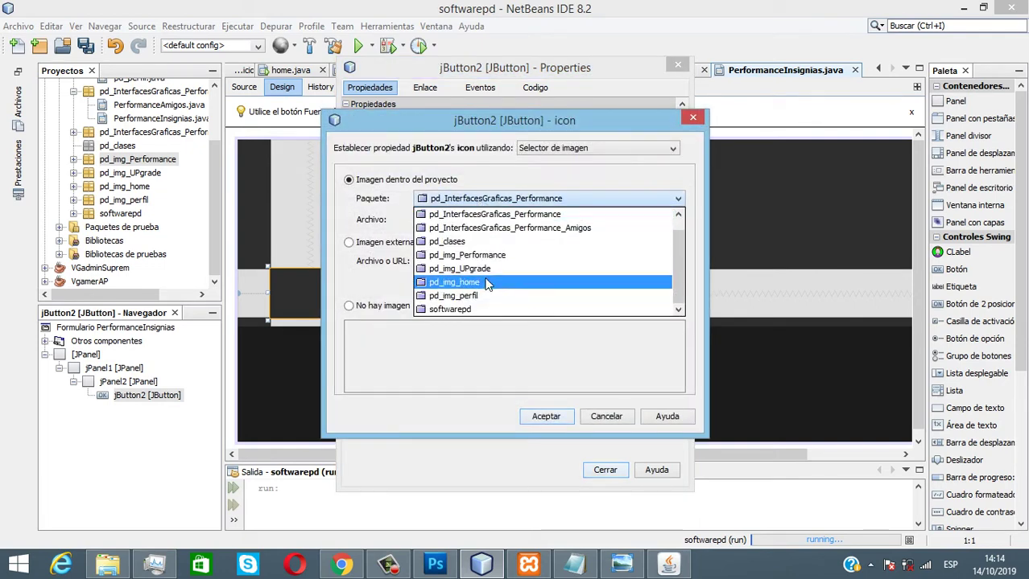
click(475, 255)
click(478, 219)
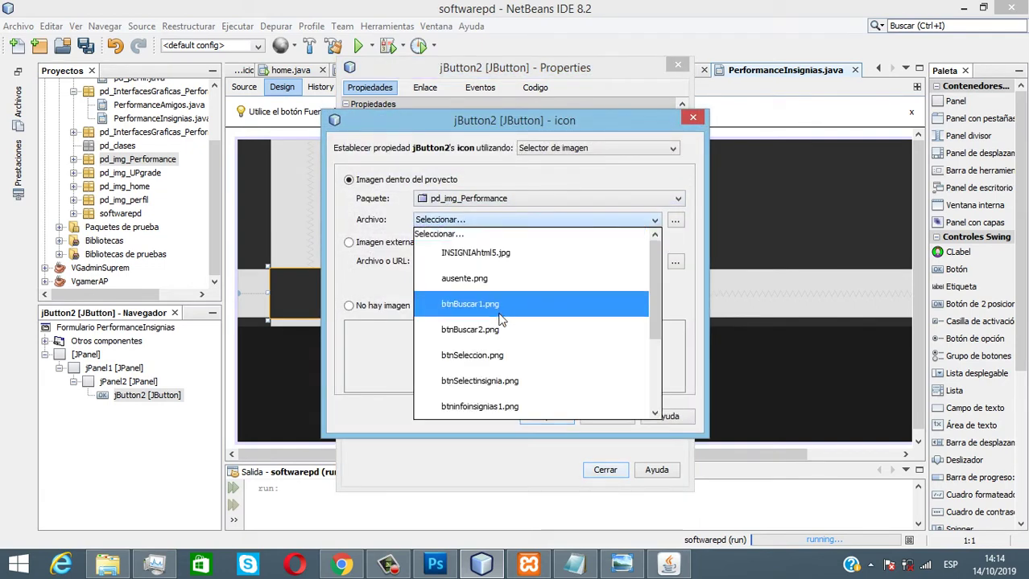
click(508, 389)
click(546, 416)
drag(598, 78, 716, 87)
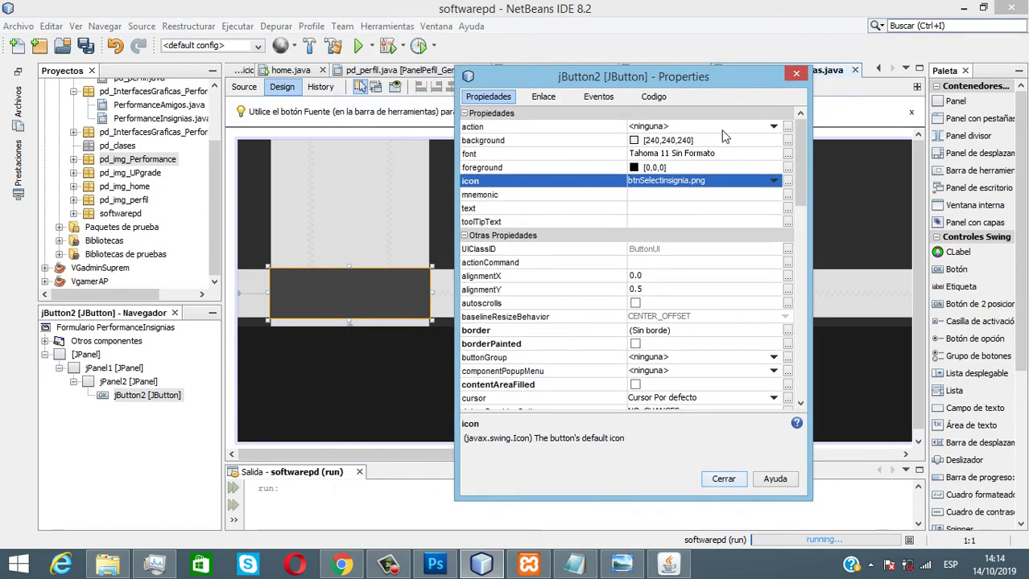
click(727, 185)
click(796, 74)
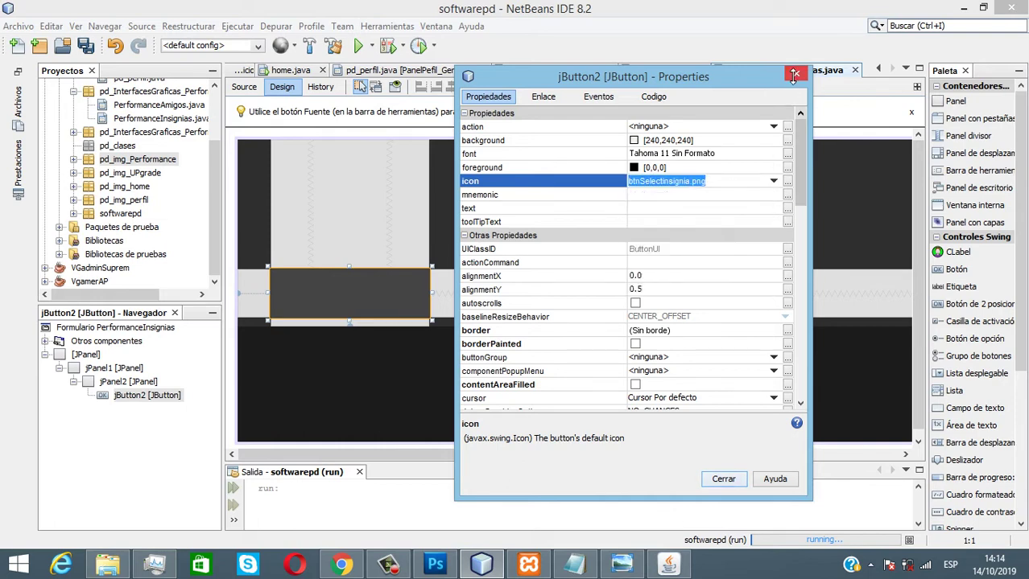
click(796, 73)
- Resize jButton2 slightly wider and lower in height, and set its icon to btninfoinsignias1.png
mouse_move(441, 326)
mouse_down()
mouse_move(606, 395)
mouse_move(590, 428)
mouse_move(683, 292)
mouse_move(453, 318)
mouse_up()
right_click(390, 291)
click(481, 573)
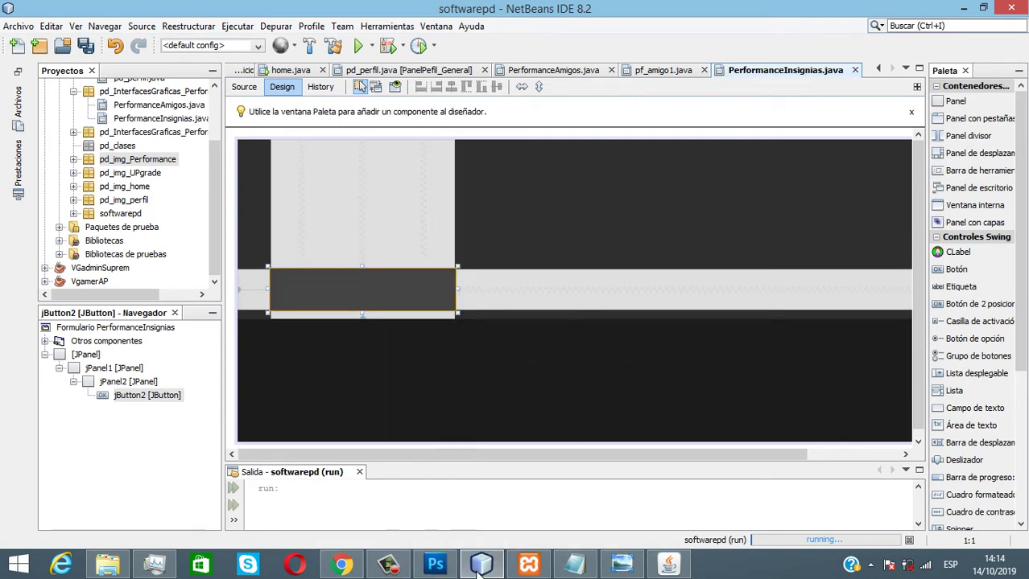
click(718, 184)
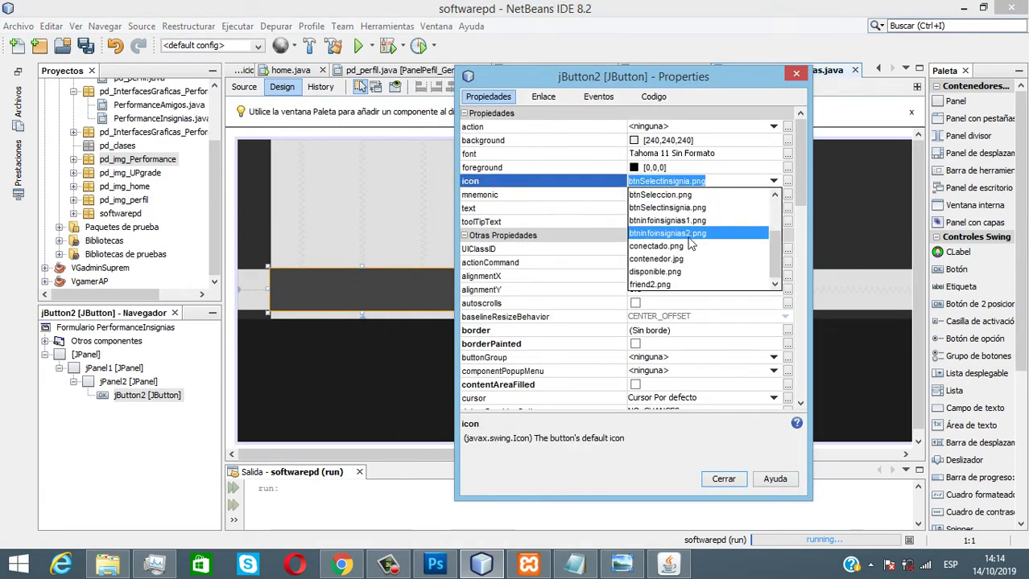
click(705, 221)
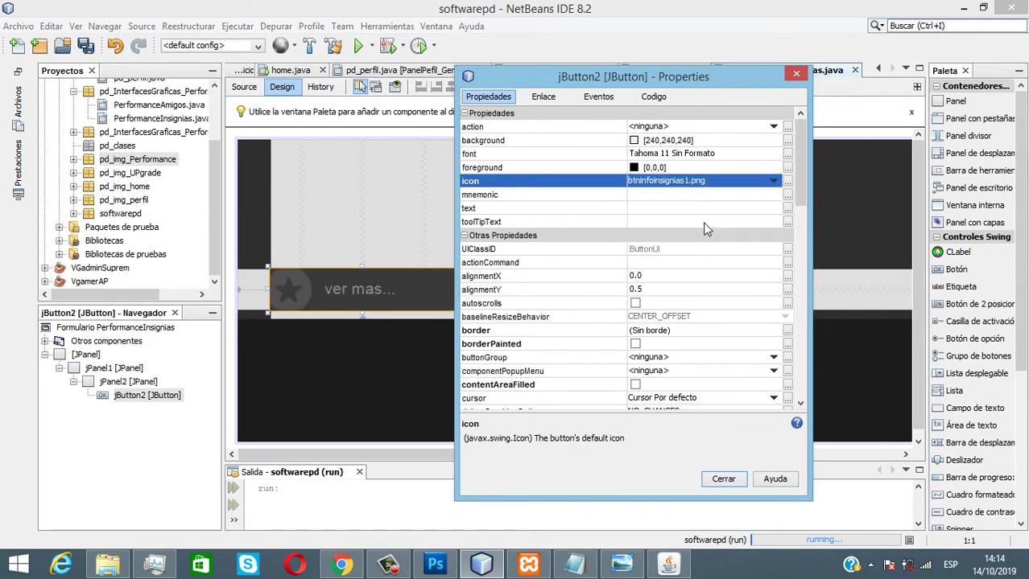
click(721, 479)
- Enlarge jButton2 until its whole "ver mas..." image fits, and compare it with the Photoshop design
drag(455, 274, 513, 235)
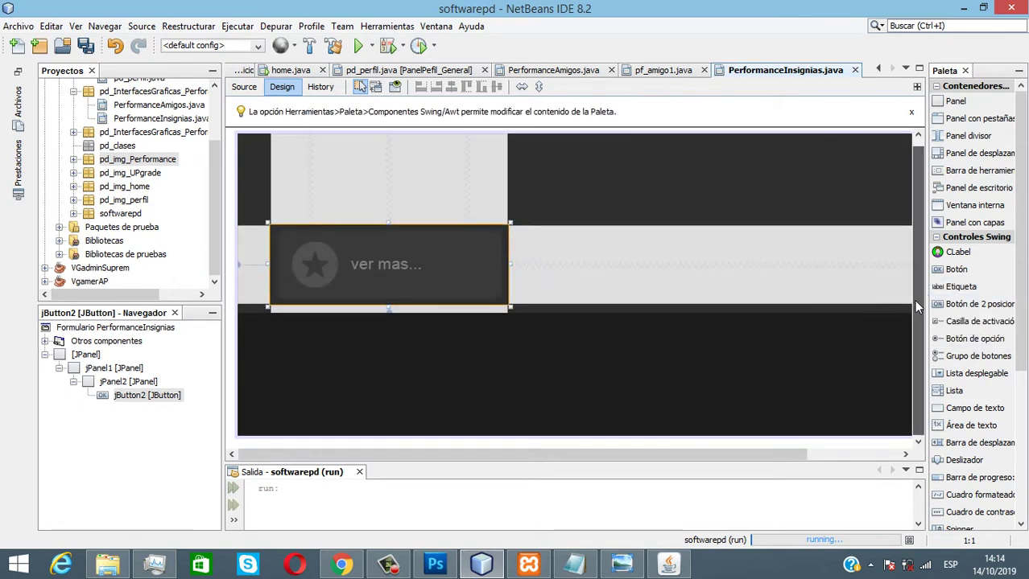
click(447, 570)
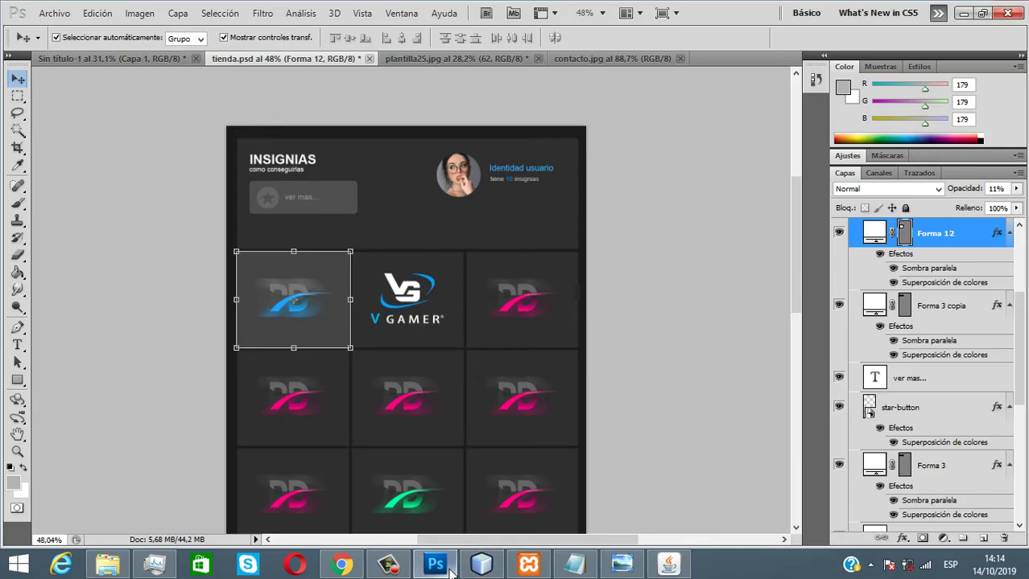
click(449, 568)
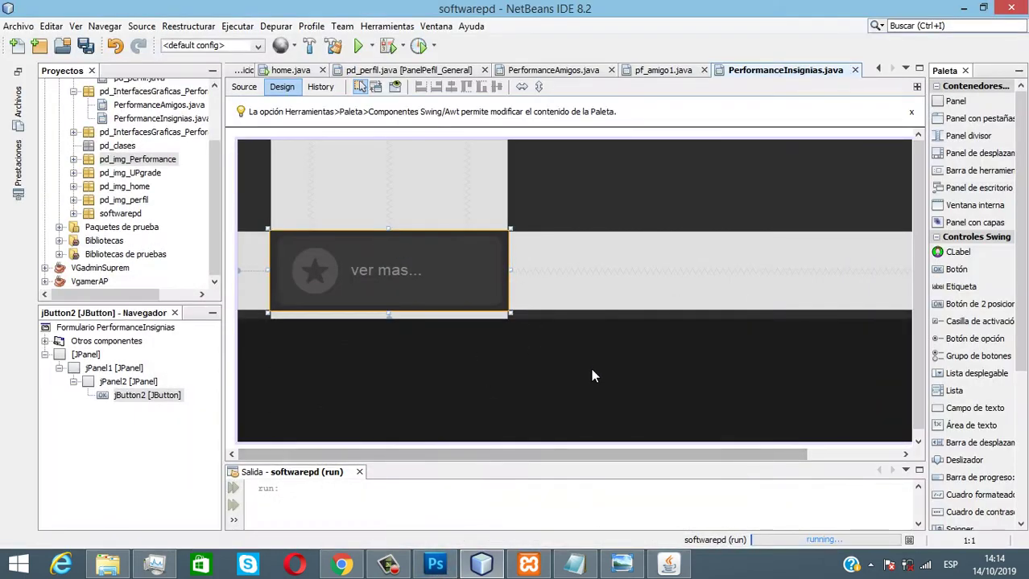
- Extend the lower edge of jPanel2 downward and check the header layout against the Photoshop design
click(627, 305)
drag(626, 318, 623, 377)
click(429, 566)
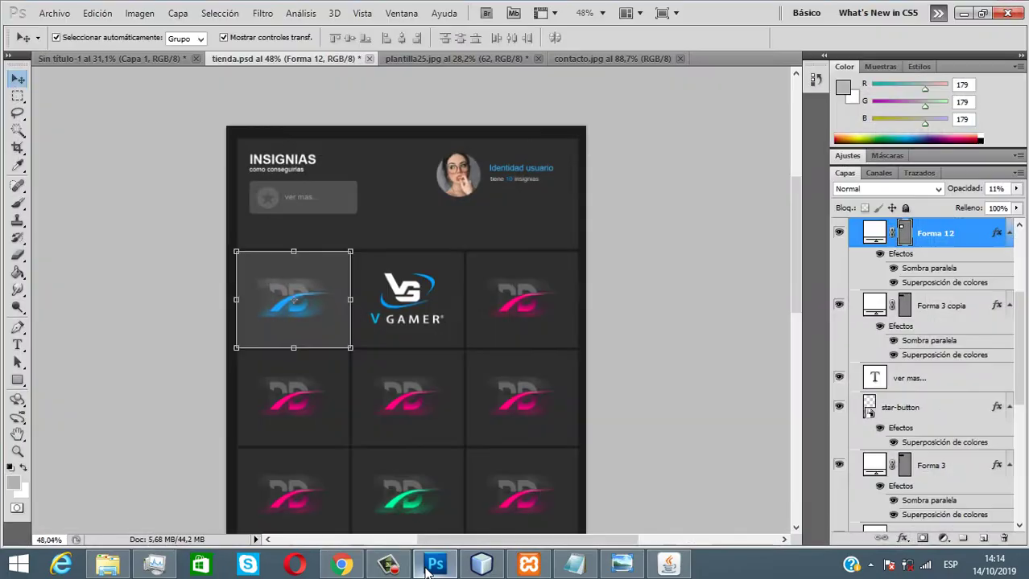
click(482, 566)
- Add a label near the upper left of jPanel2 and stretch it slightly wider than the button beneath
click(960, 287)
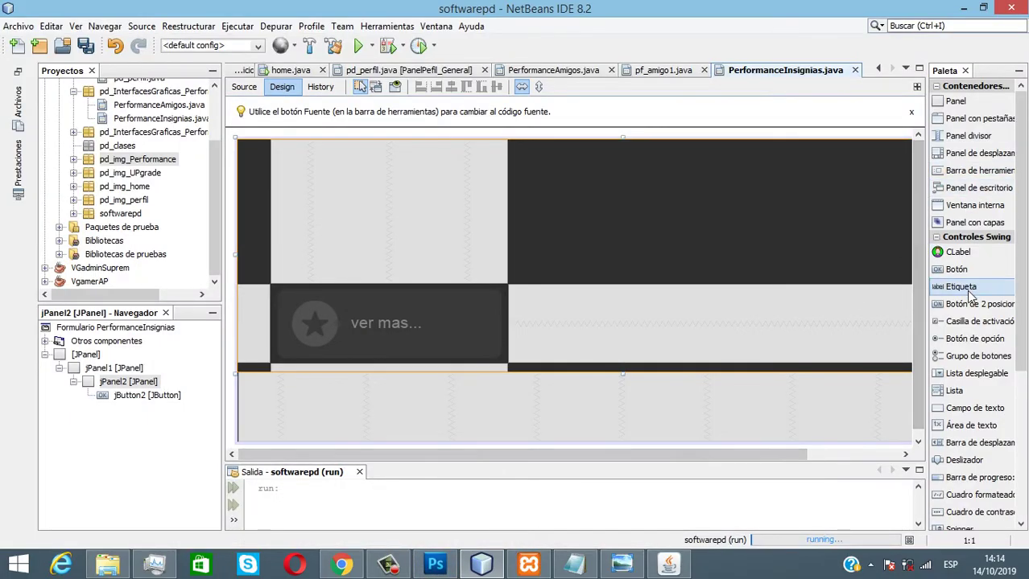
click(292, 171)
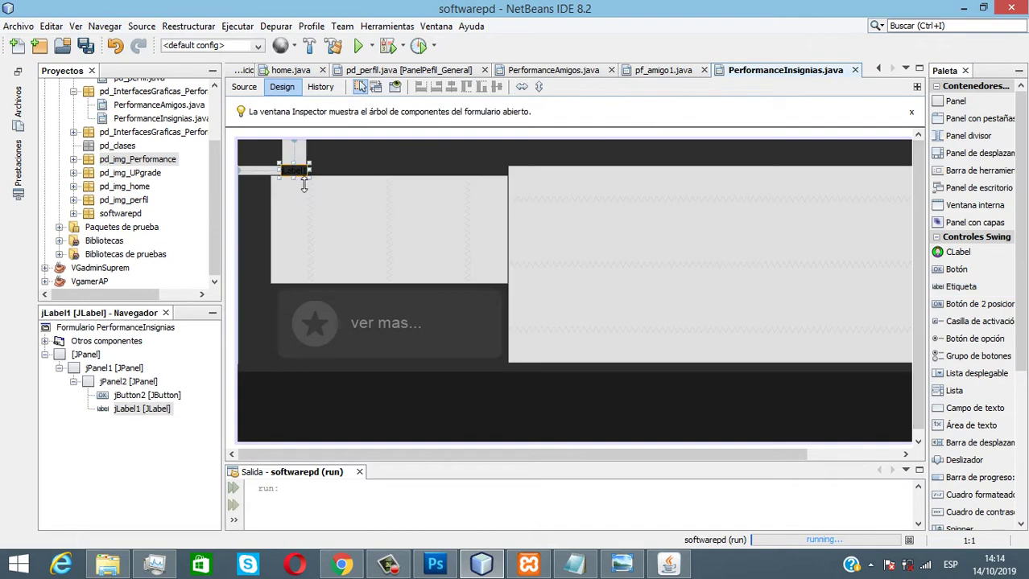
drag(329, 185, 545, 217)
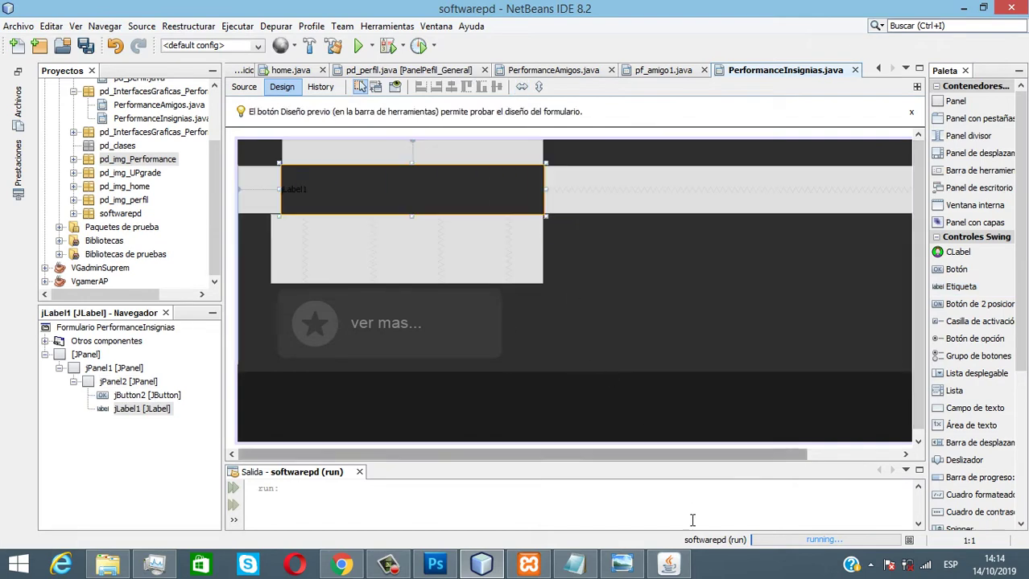
- Check the title in the Photoshop design and set the new label's text to INSIGNIAS
click(434, 567)
click(434, 567)
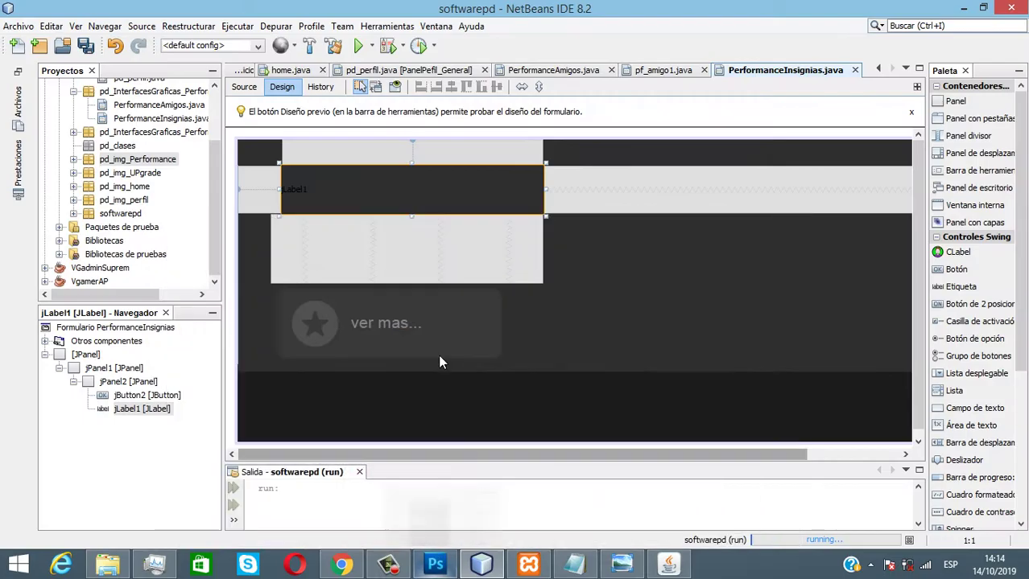
right_click(317, 186)
click(350, 197)
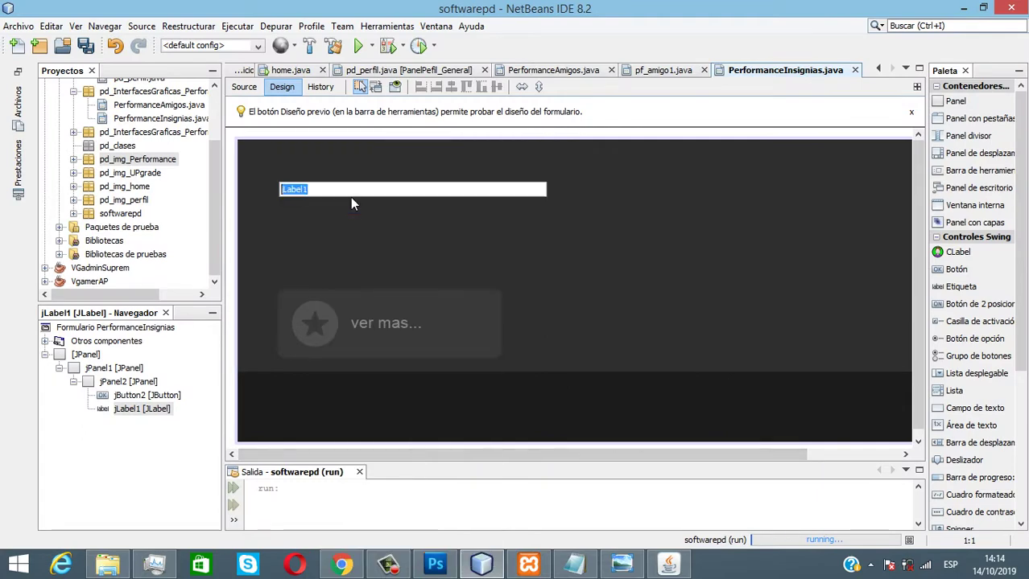
text(INSIGNIAS)
key(Return)
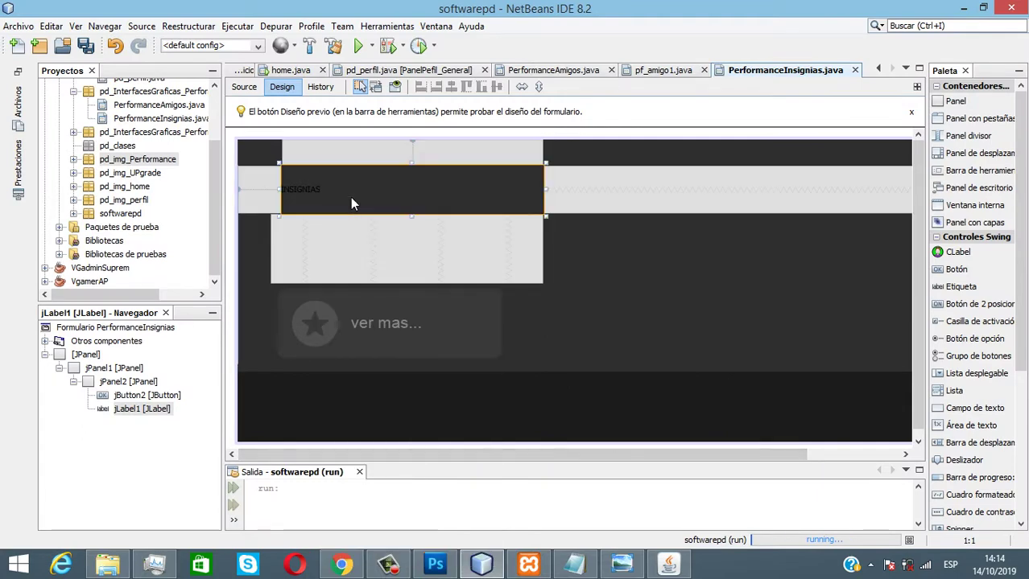
- Set the font size of the INSIGNIAS label to 36
right_click(350, 197)
click(354, 566)
drag(573, 68, 742, 102)
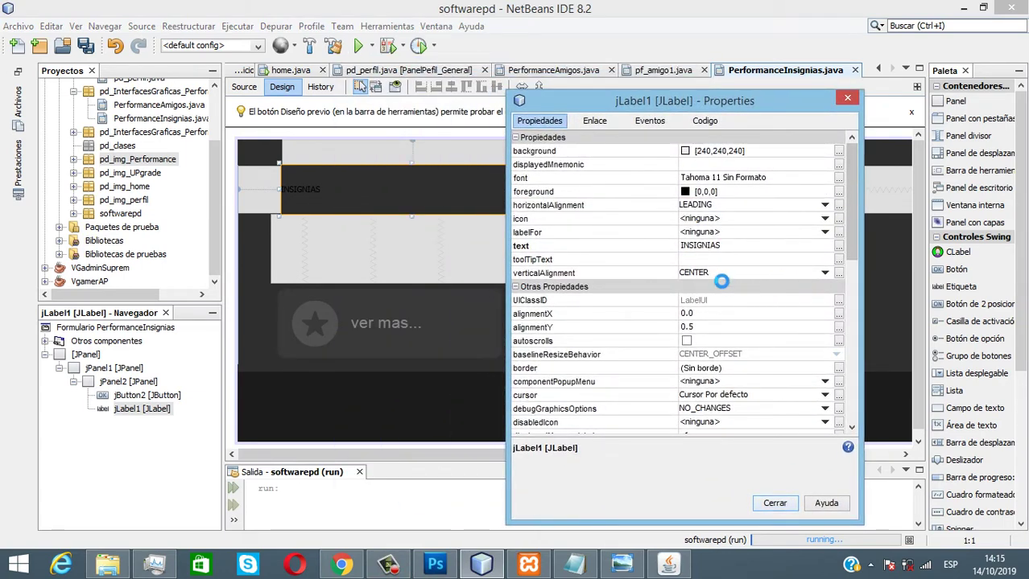
click(799, 322)
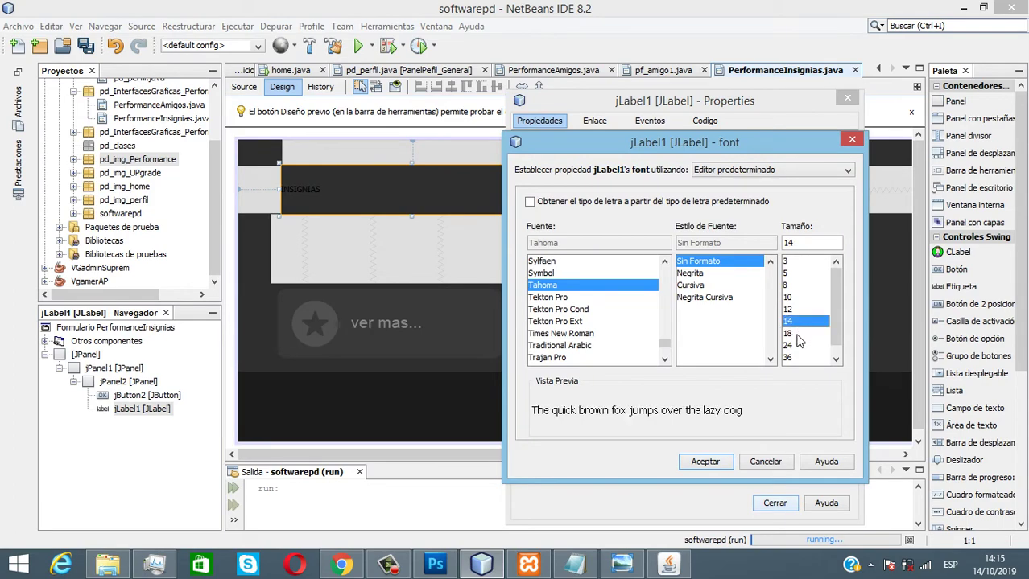
click(797, 333)
click(796, 345)
click(704, 462)
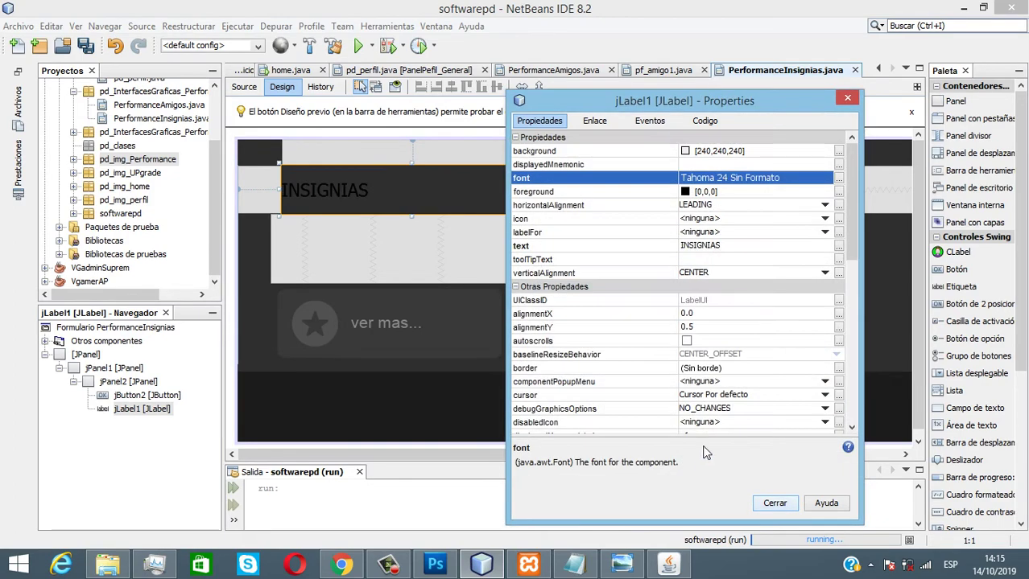
click(841, 178)
click(844, 348)
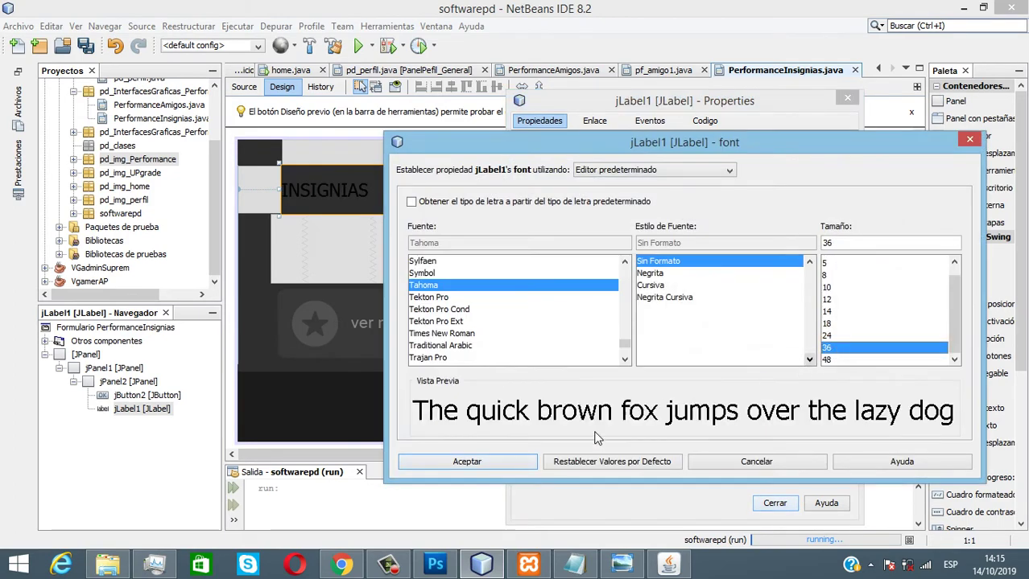
click(494, 462)
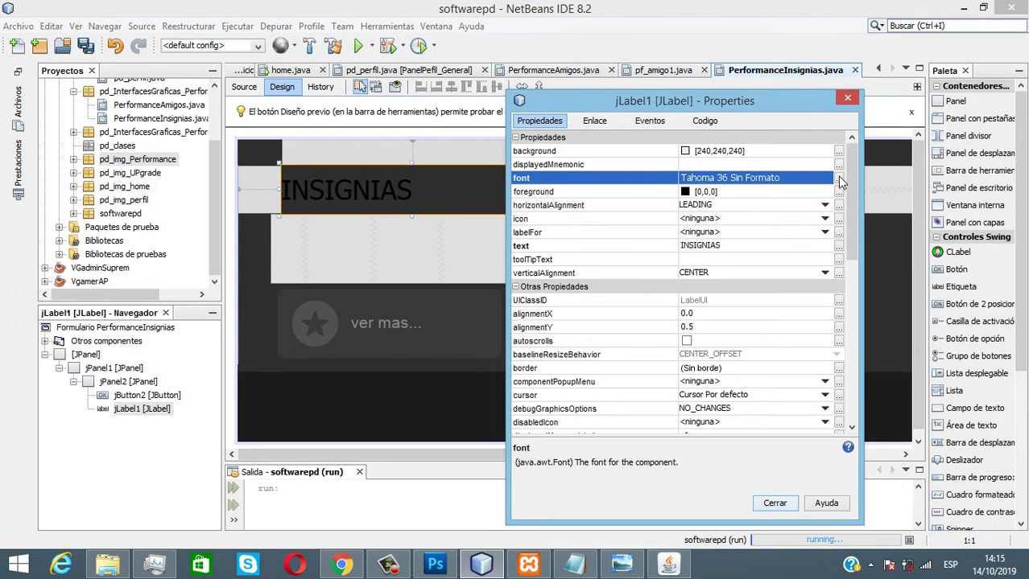
- Change the INSIGNIAS label's font to Arial in the Negrita style
click(840, 178)
scroll(610, 360, up, 15)
scroll(523, 304, down, 3)
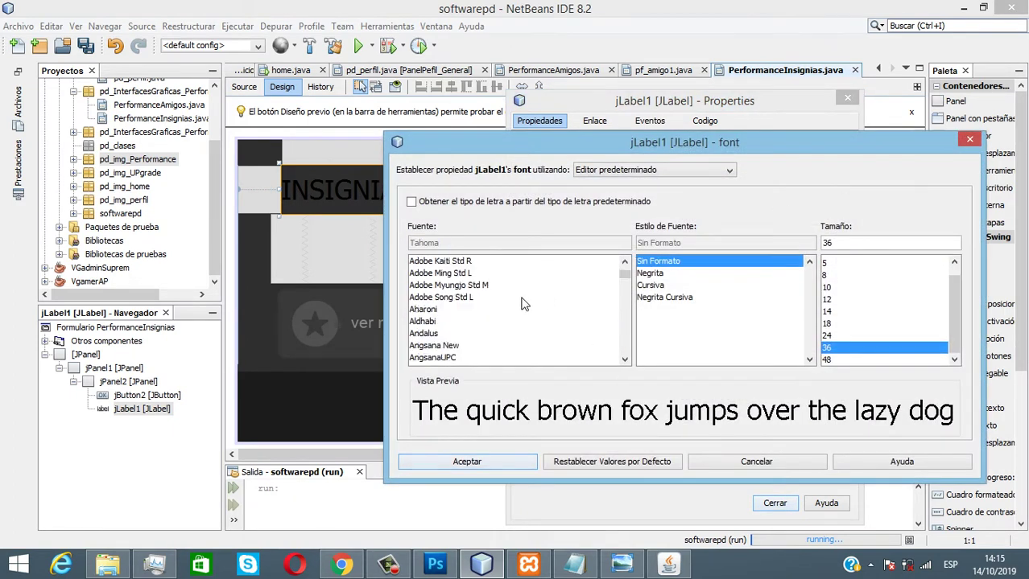
scroll(451, 327, down, 1)
click(438, 359)
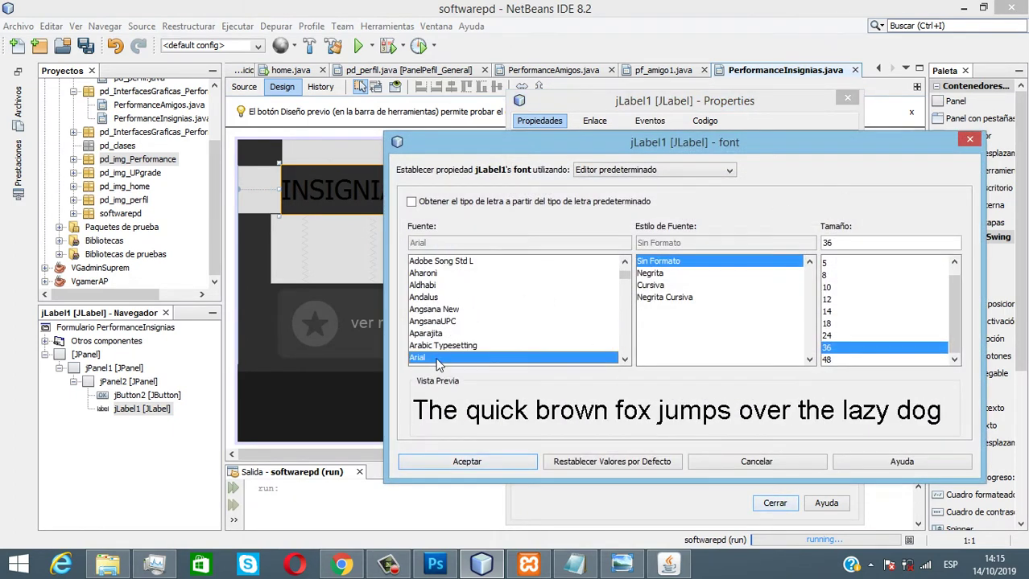
click(667, 274)
click(523, 462)
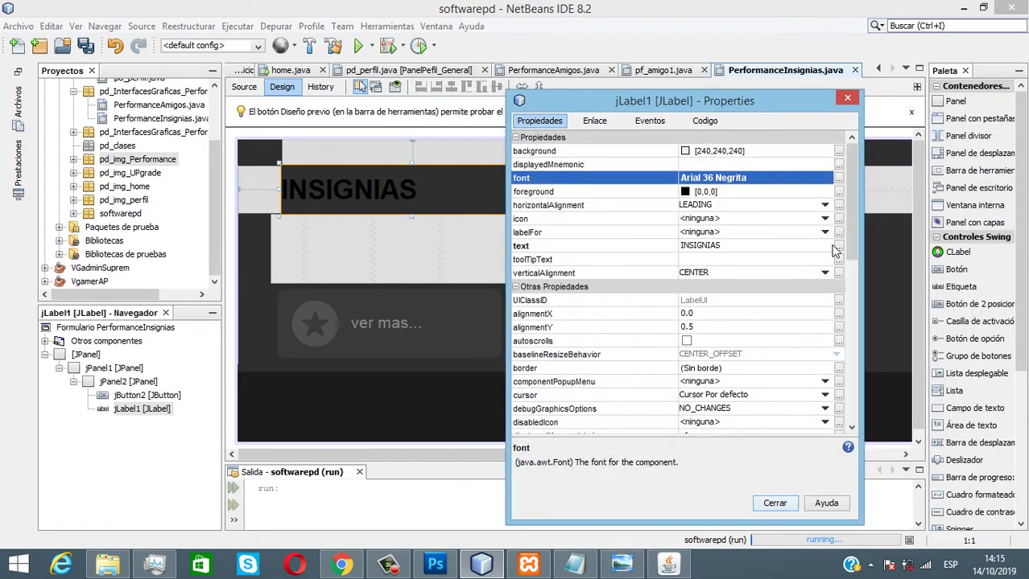
- Set the INSIGNIAS label's foreground to white and compare the title with the Photoshop design
click(839, 192)
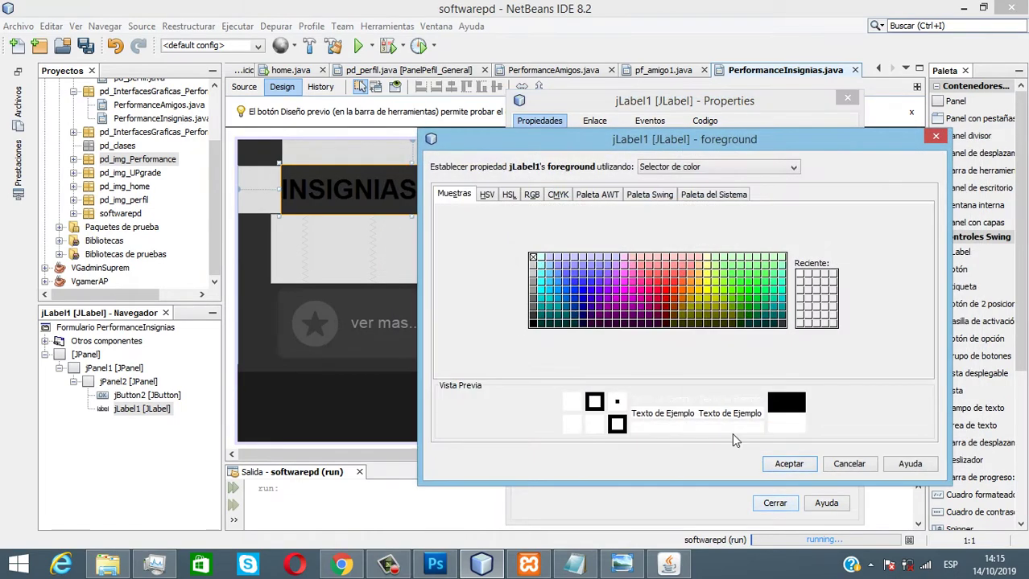
click(789, 464)
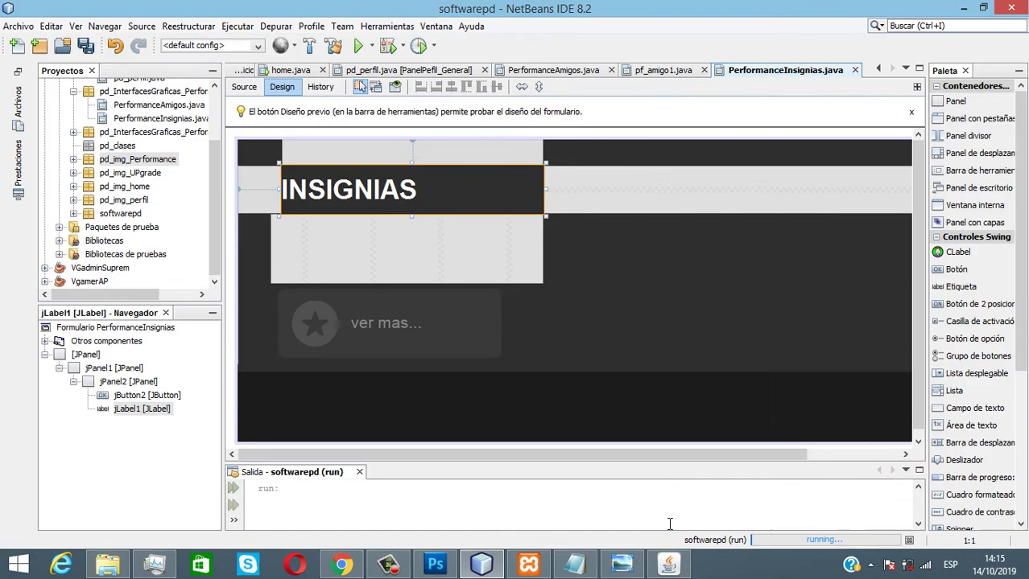
click(434, 565)
click(435, 565)
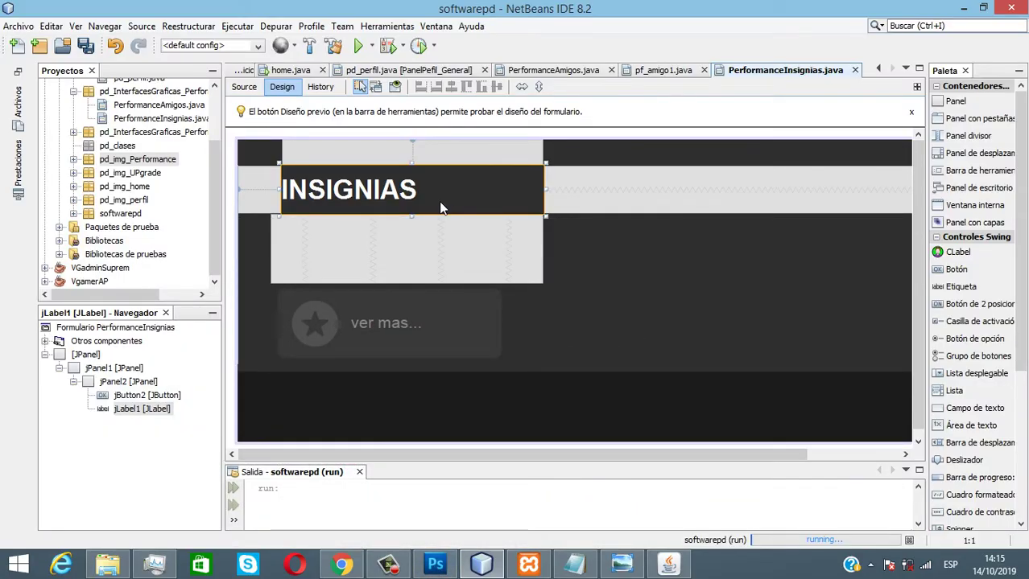
- Add a label directly below the INSIGNIAS title and enlarge it to about the width of the ver mas... button
click(960, 287)
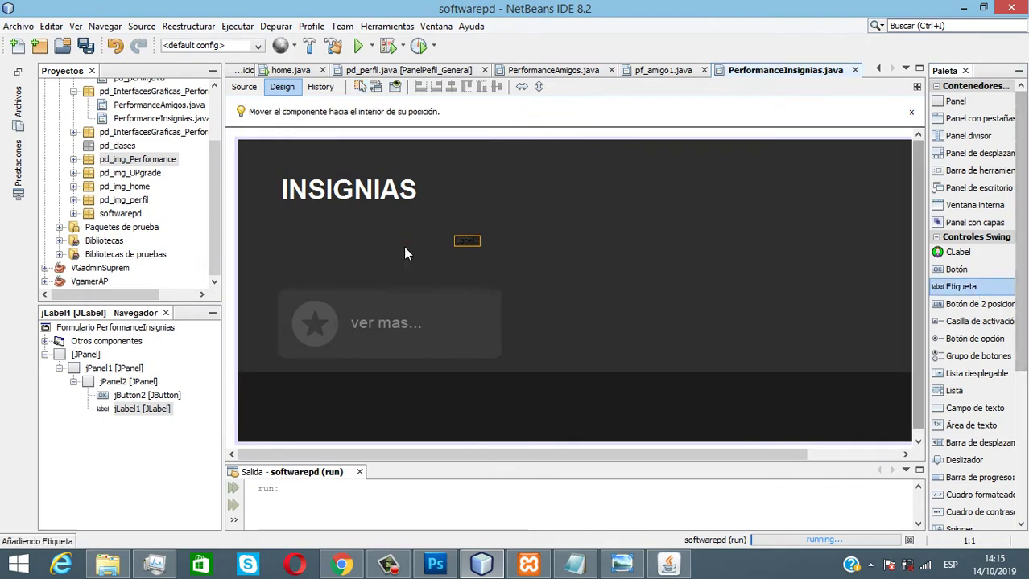
click(291, 228)
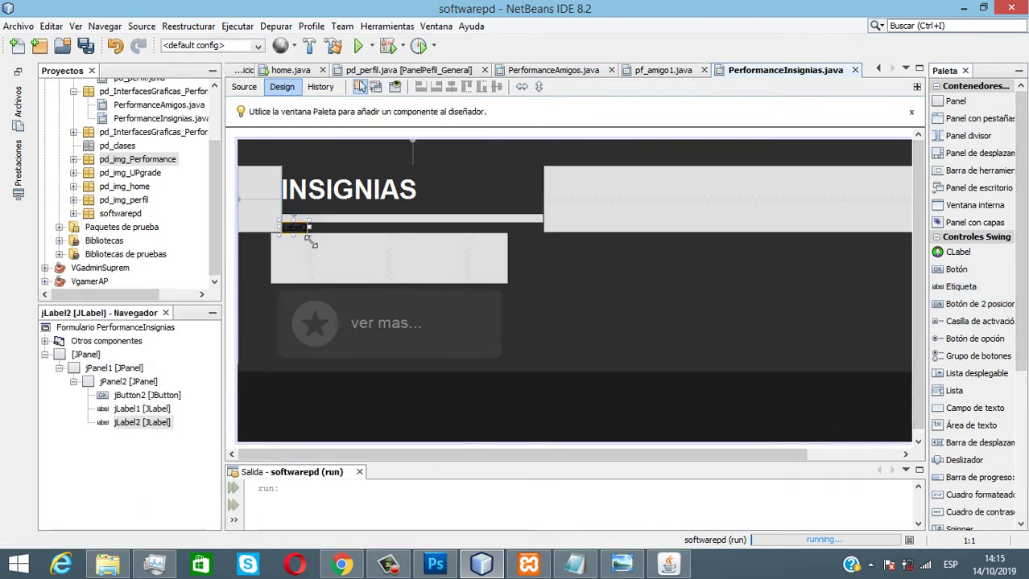
drag(310, 242, 395, 236)
- Set the new label's font to Arial 14 Sin Formato and its foreground to gray (153,153,153)
right_click(379, 238)
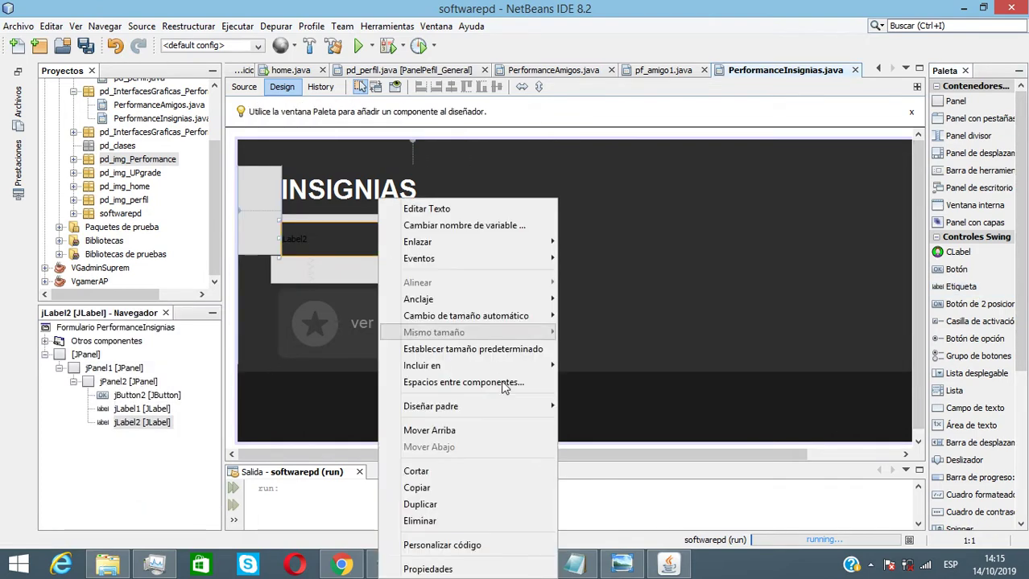
click(433, 568)
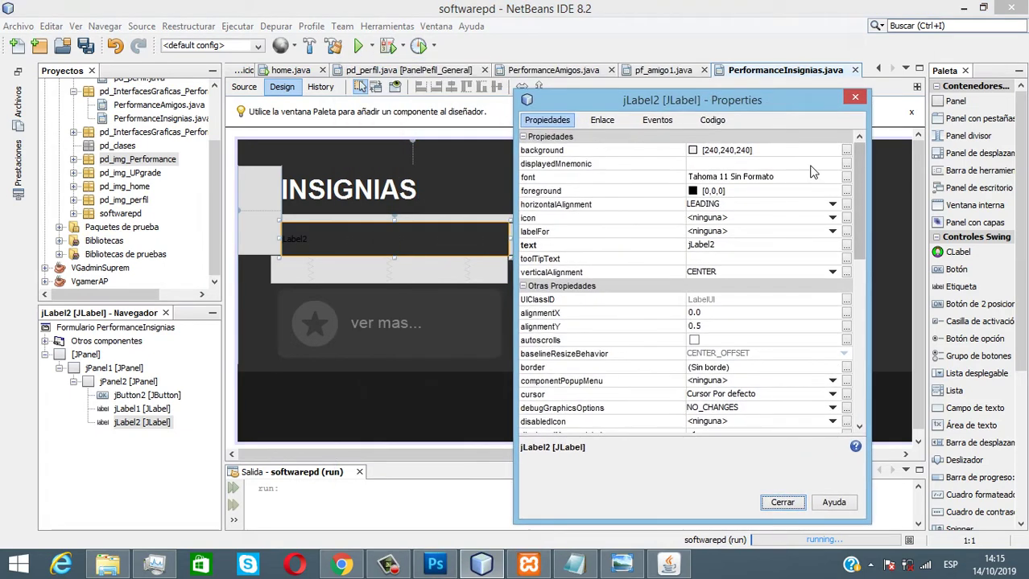
drag(673, 340, 673, 266)
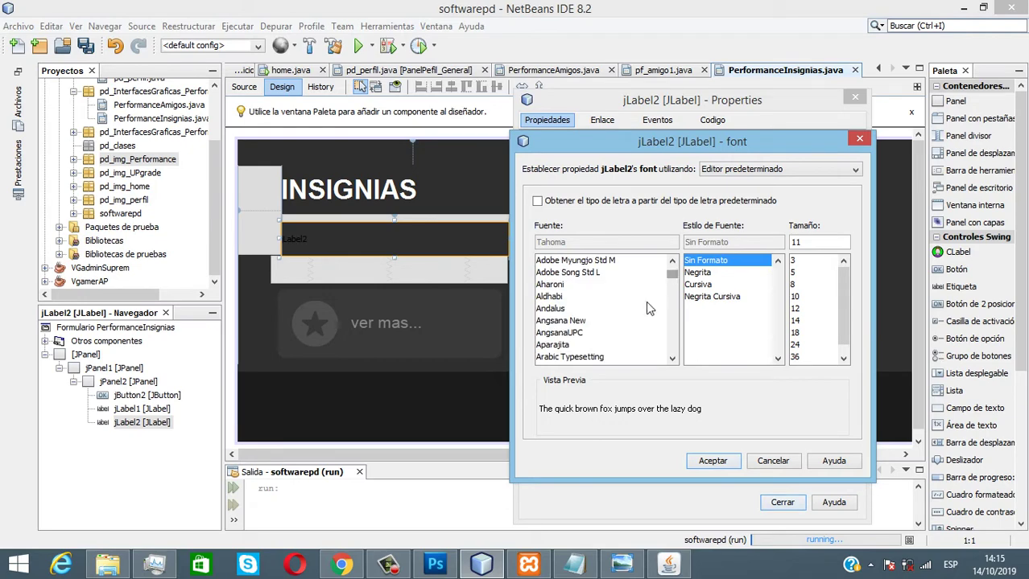
scroll(648, 306, down, 2)
click(561, 297)
click(796, 321)
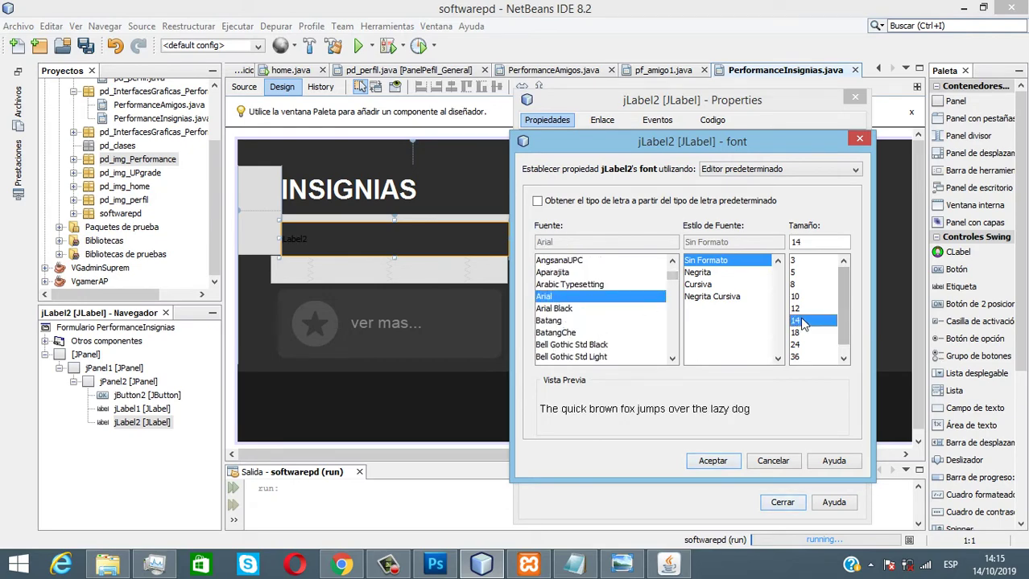
click(706, 464)
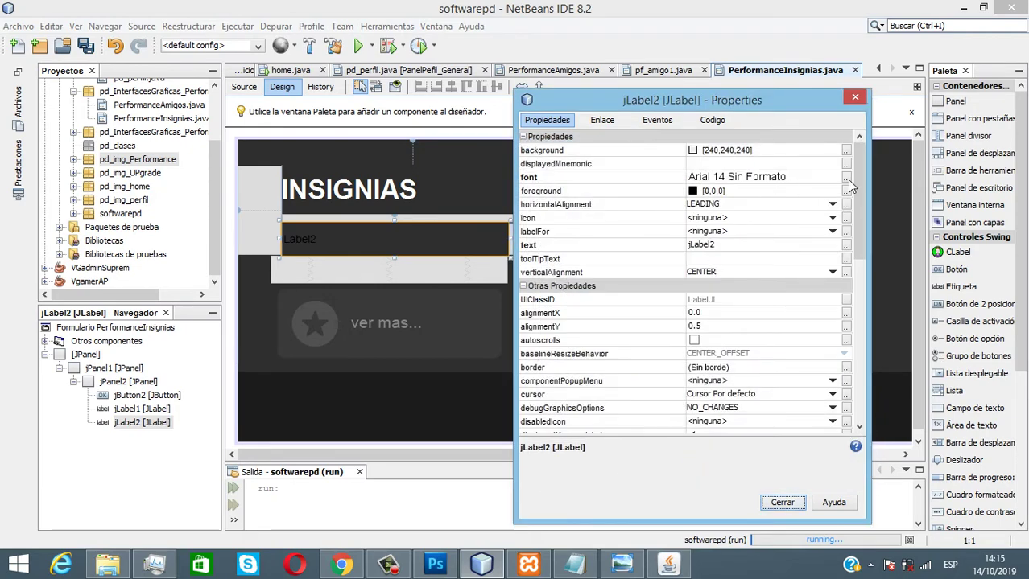
click(845, 191)
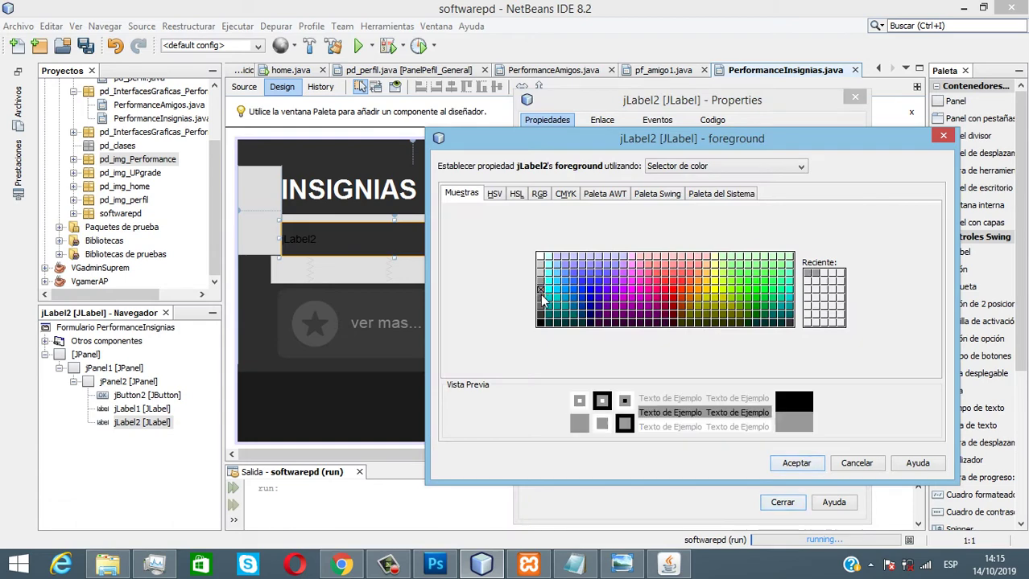
click(796, 464)
- Check the subtitle in the Photoshop design and set the new label's text to Enterate como conseguirlas
click(737, 246)
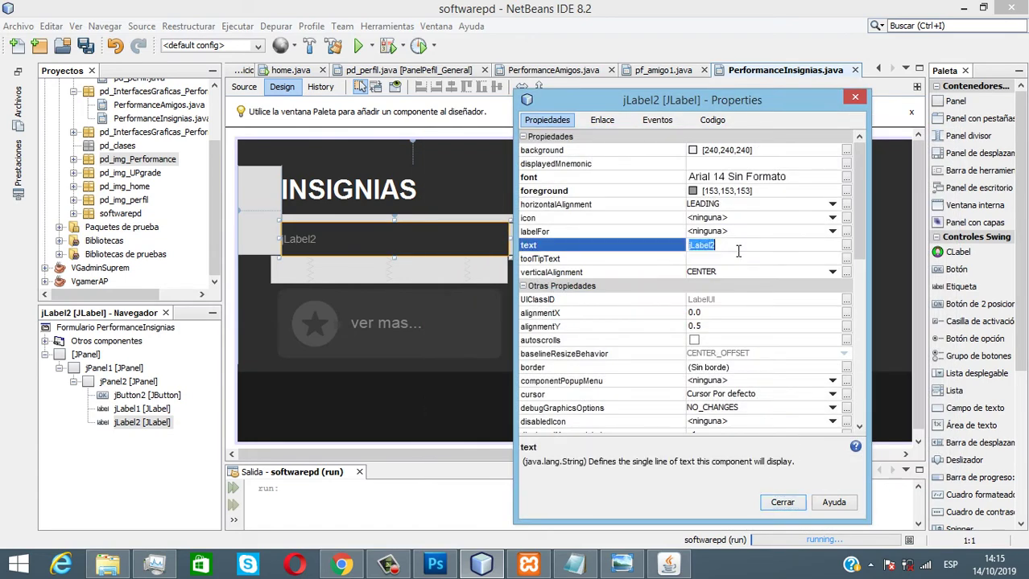
click(435, 565)
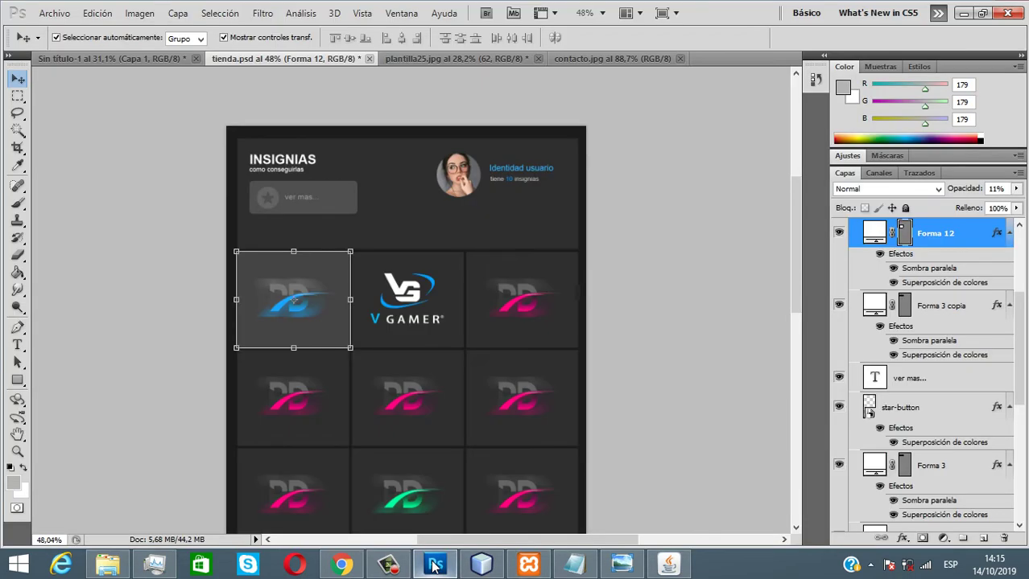
click(435, 565)
click(721, 251)
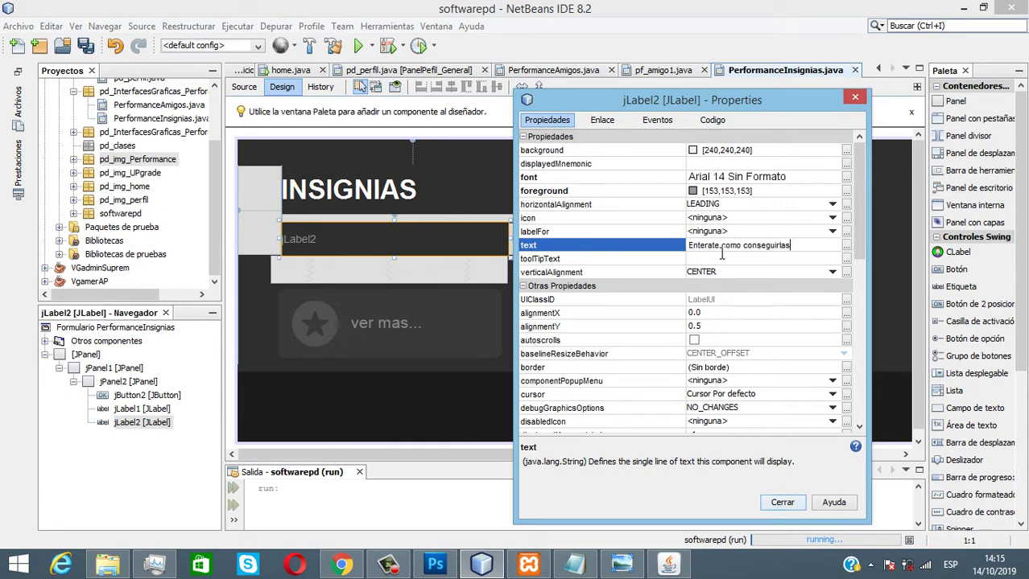
key(Return)
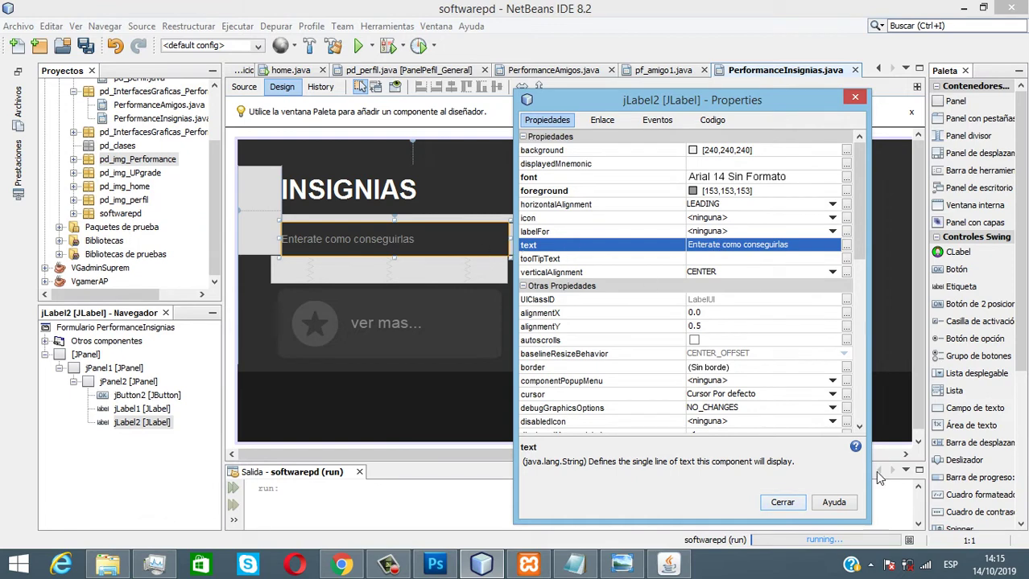
click(782, 502)
click(765, 260)
click(663, 137)
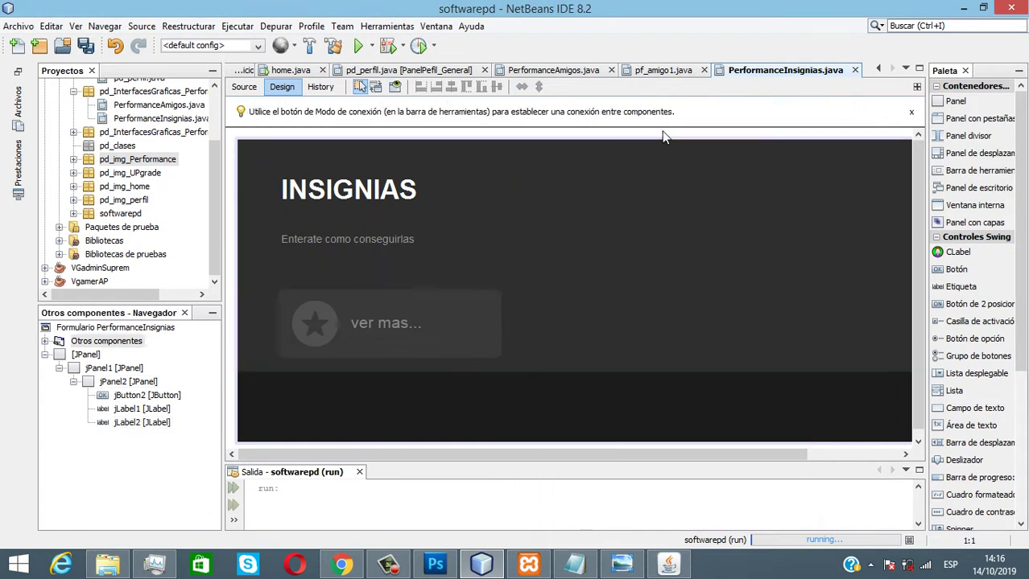
- Reduce the heights of the subtitle and INSIGNIAS labels so the two lines sit closer together
click(378, 319)
click(375, 240)
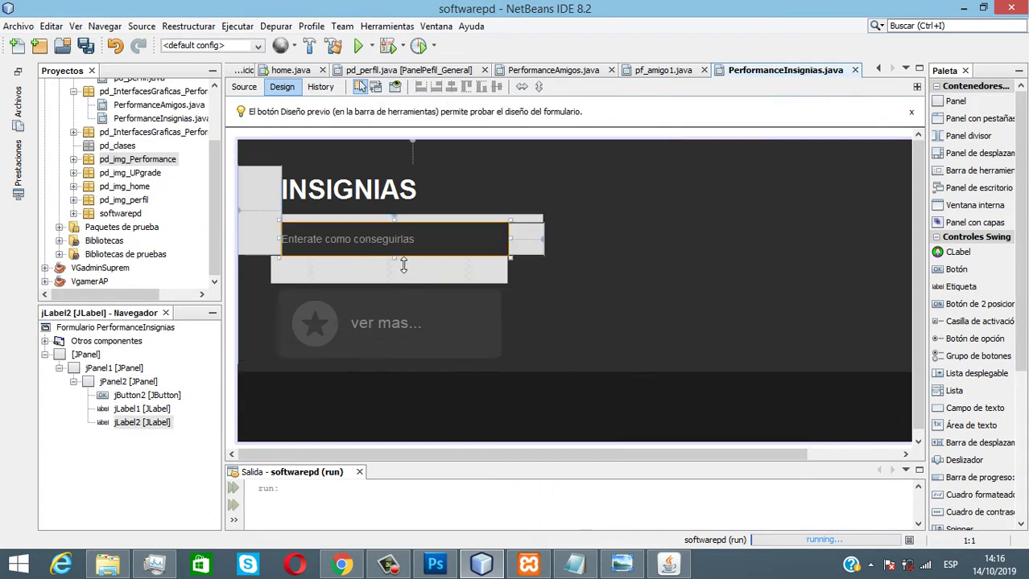
drag(403, 265, 404, 259)
click(389, 182)
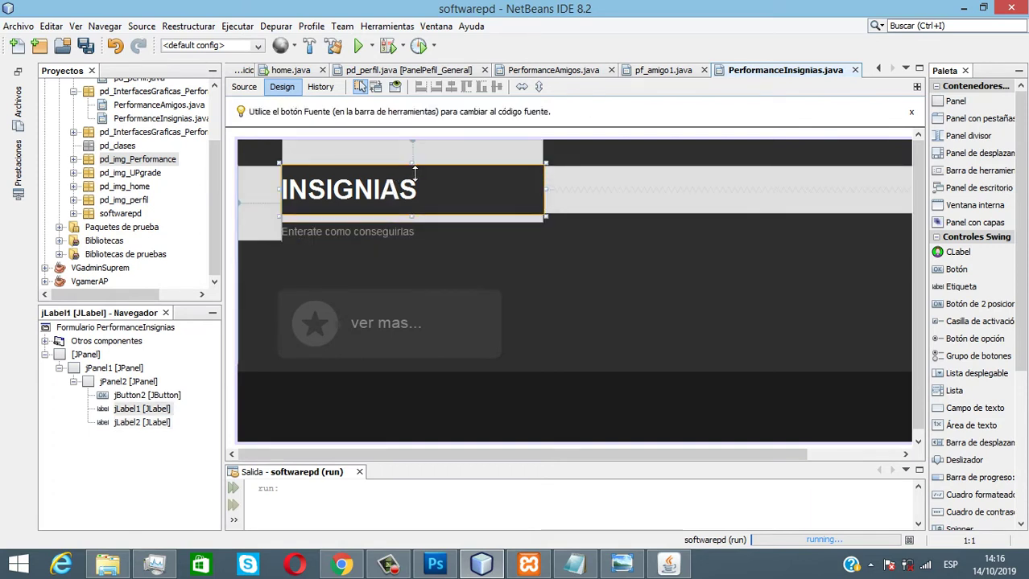
drag(414, 223, 376, 211)
click(383, 324)
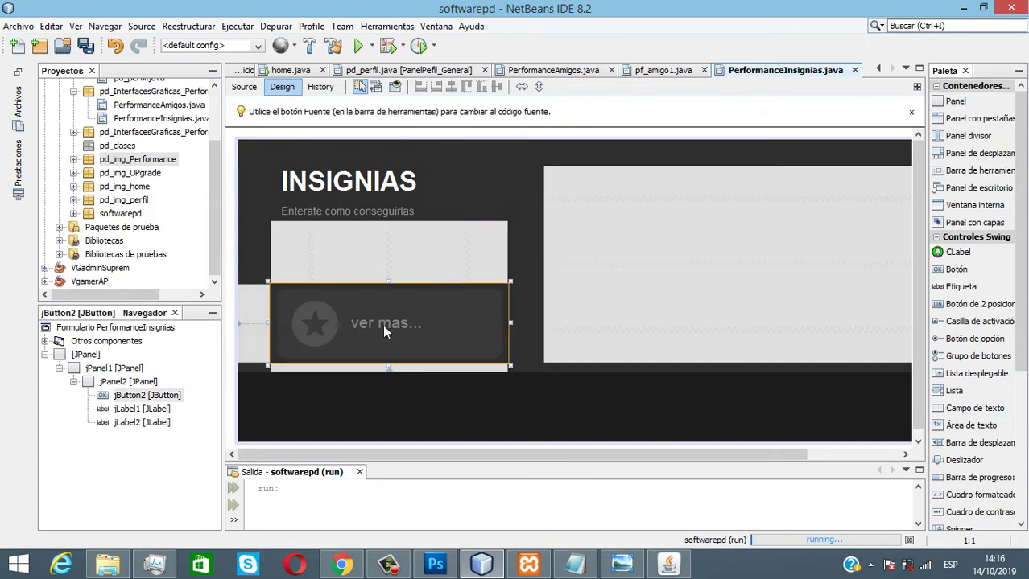
click(634, 133)
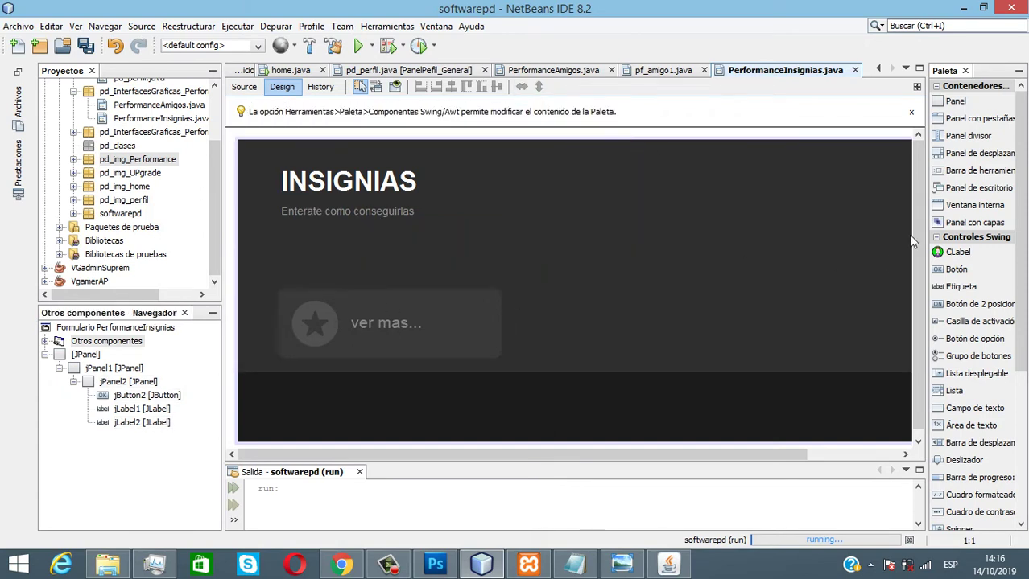
- Compare the header spacing with the Photoshop design and move the ver mas... button up closer to the subtitle
click(360, 321)
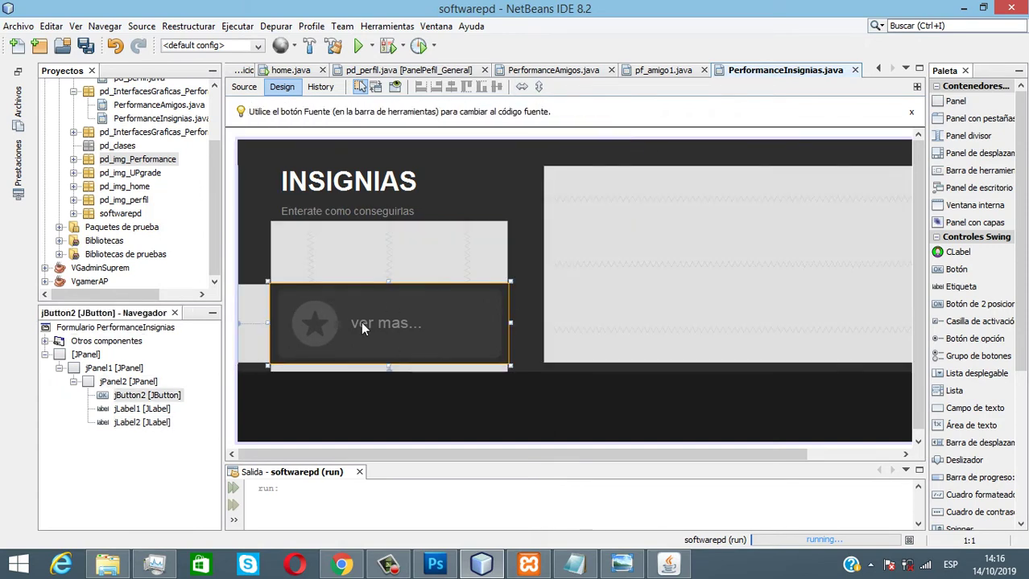
click(665, 135)
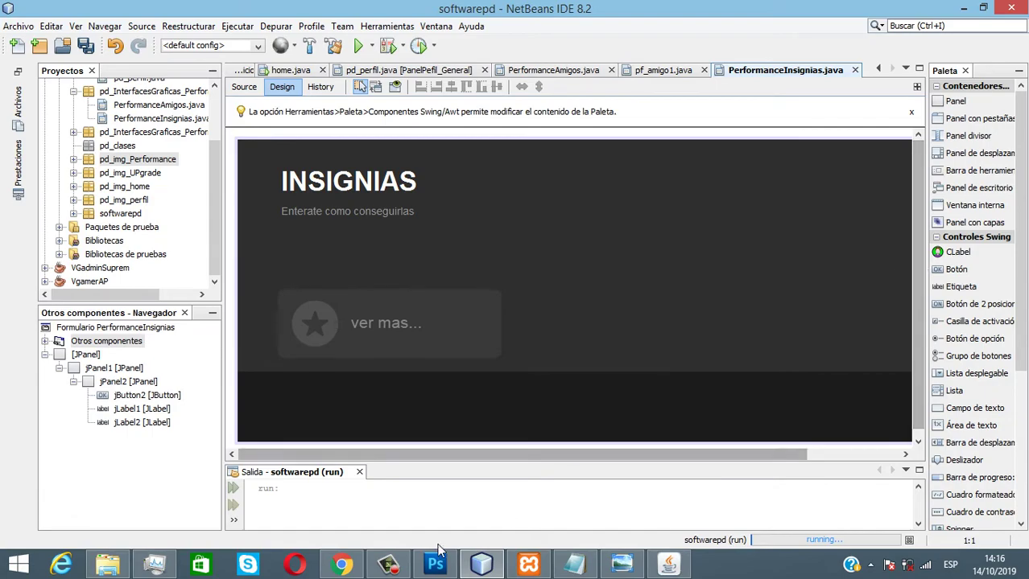
click(429, 567)
click(429, 568)
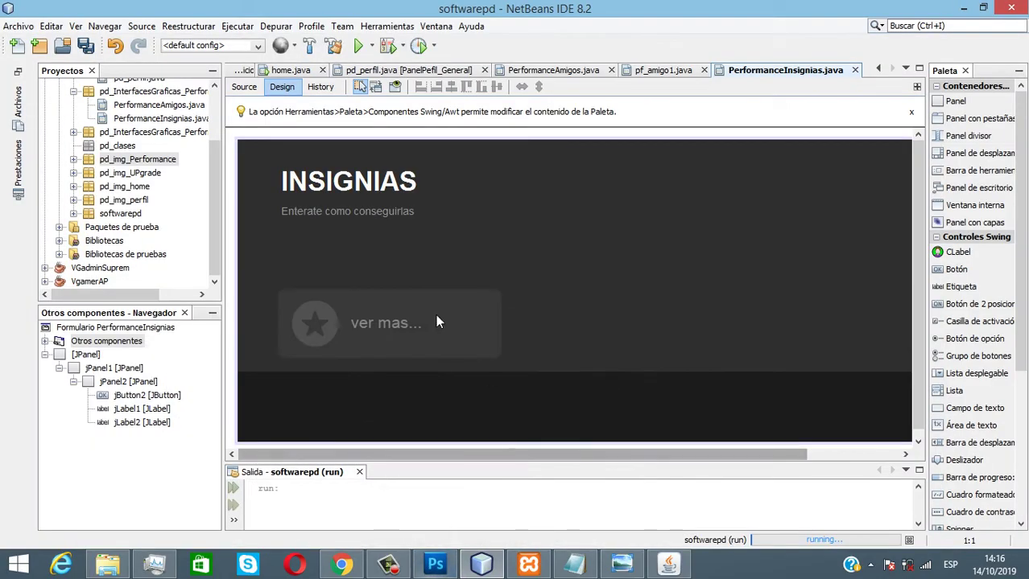
click(361, 320)
drag(361, 300, 362, 274)
click(649, 133)
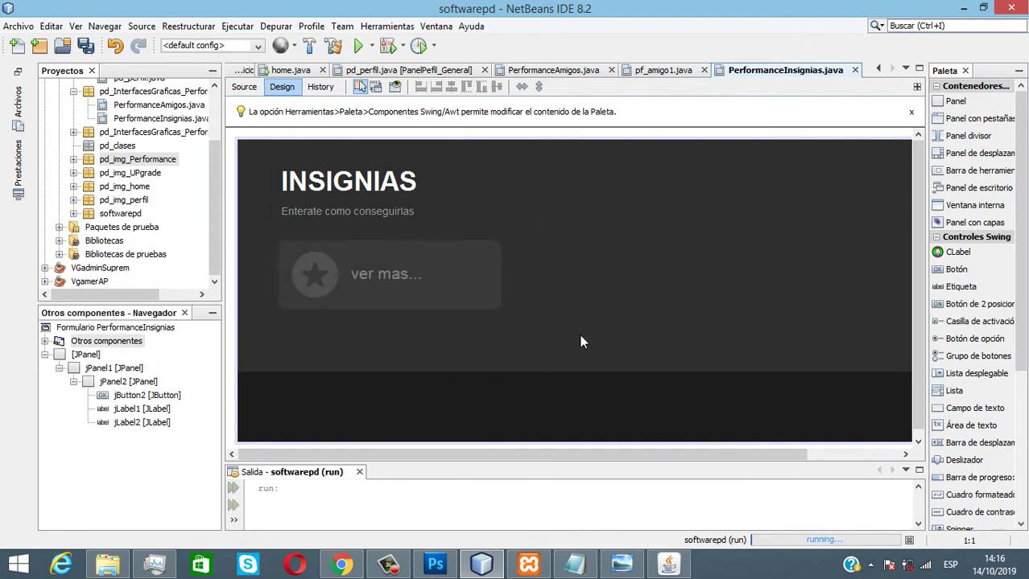
- Add a circular CLabel on the right side of the header panel, aligned with the title's top edge, and enlarge it
drag(570, 455, 724, 465)
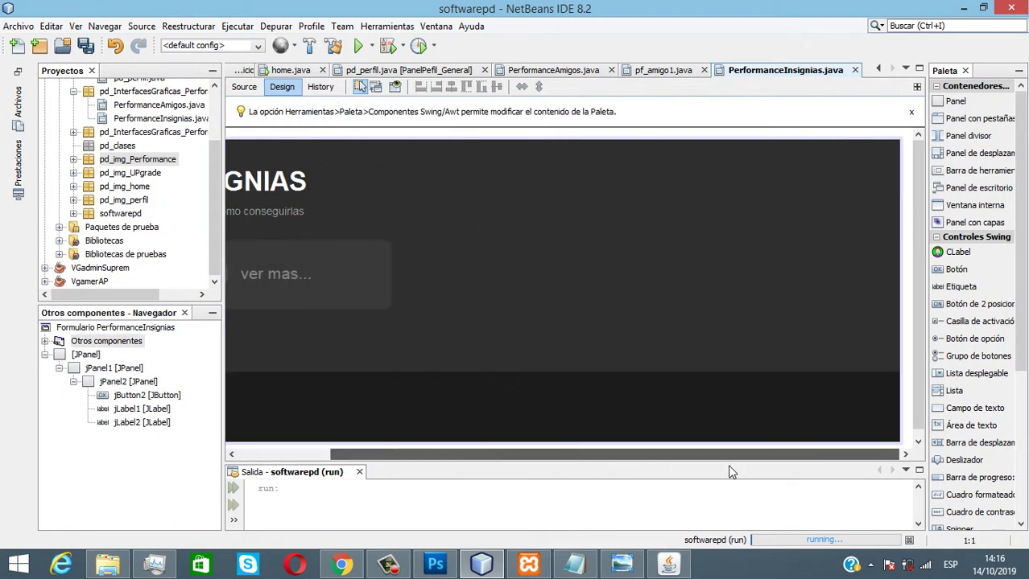
click(958, 252)
click(585, 198)
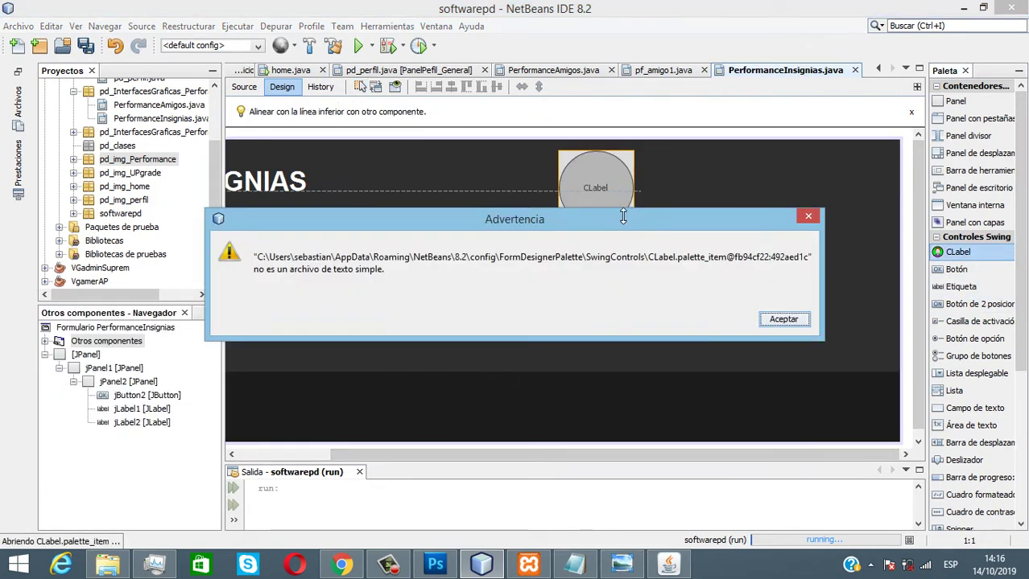
click(778, 320)
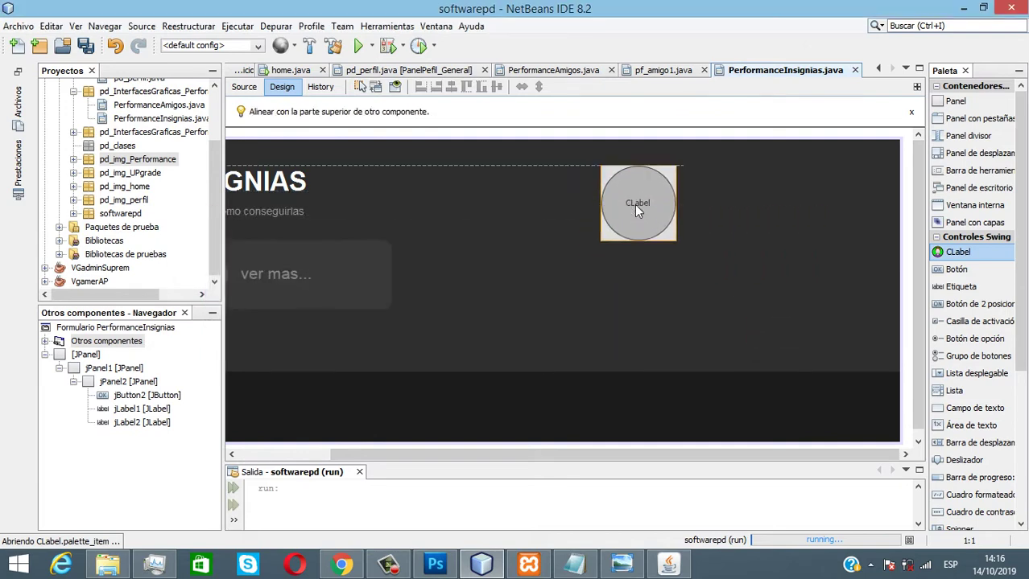
click(634, 204)
drag(600, 242, 578, 278)
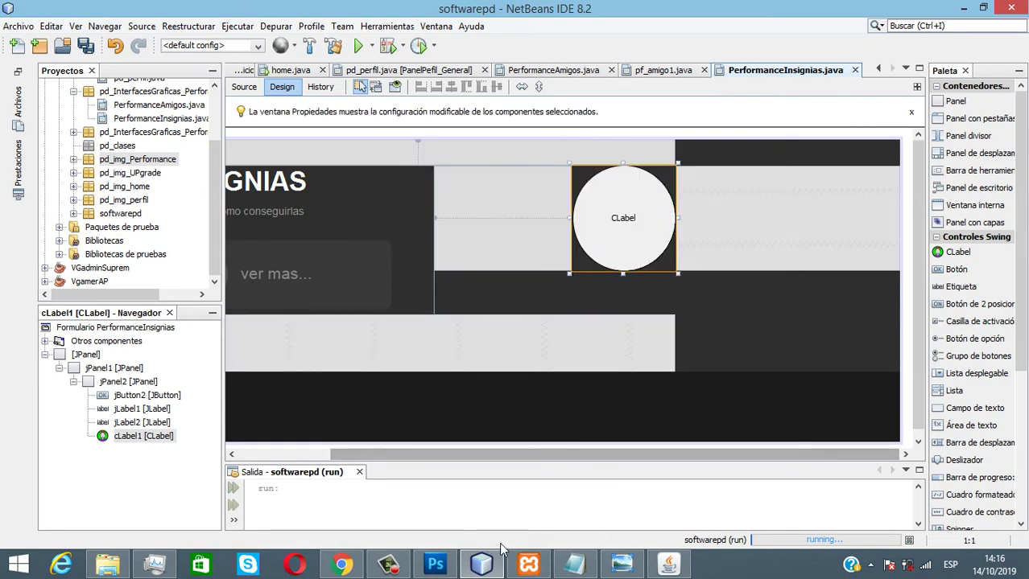
- Compare the avatar circle with the Photoshop design and shrink the CLabel to about 122 by 120
click(433, 565)
click(433, 564)
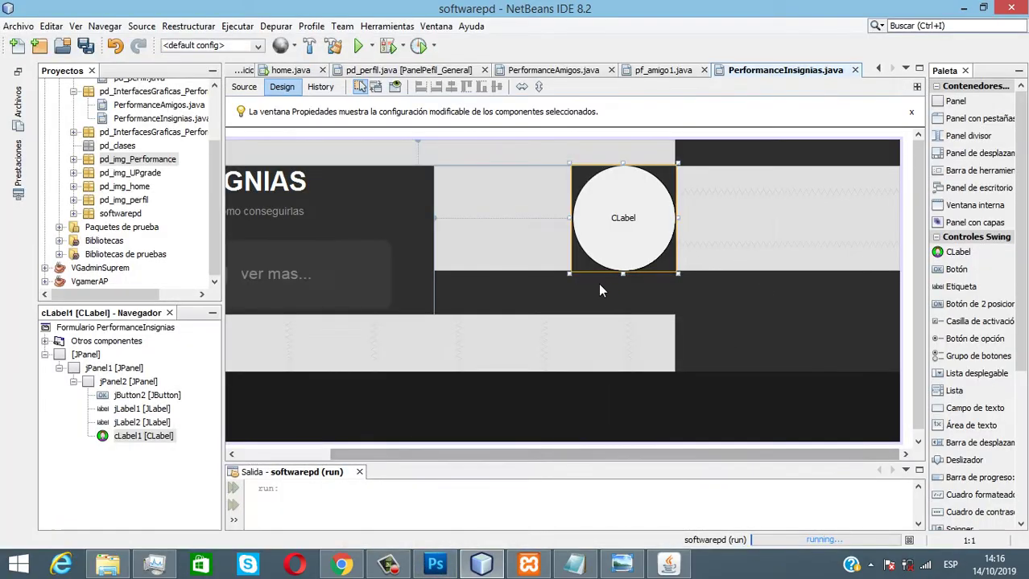
drag(573, 274, 588, 261)
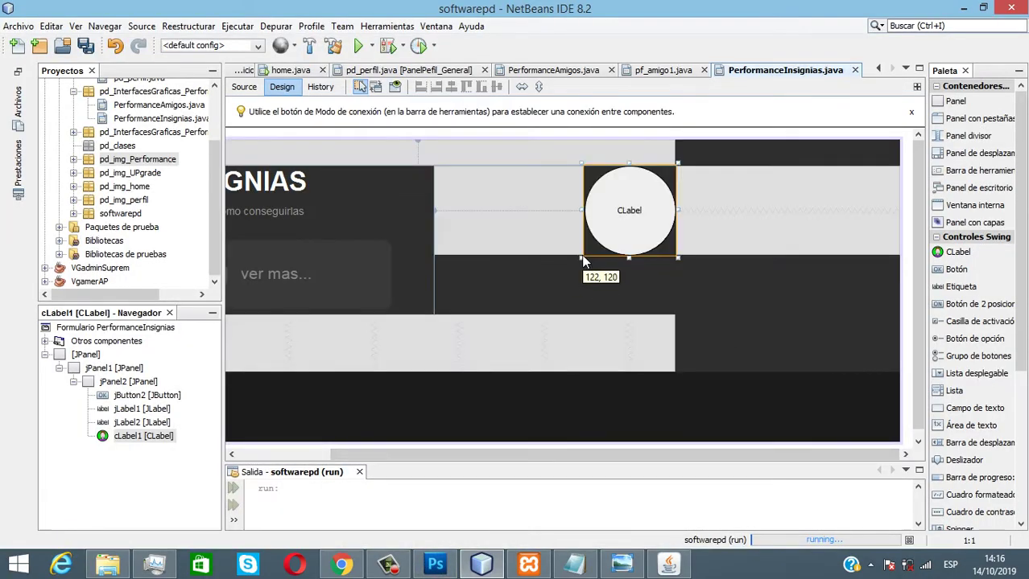
- Set the CLabel's vertical layout size to 122
right_click(618, 200)
click(668, 545)
scroll(483, 256, down, 10)
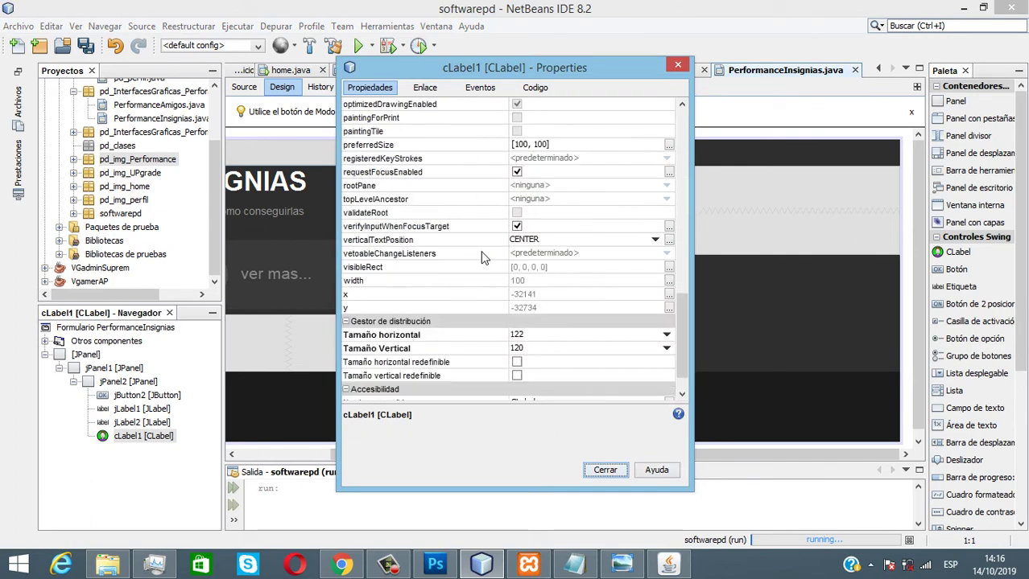
click(535, 312)
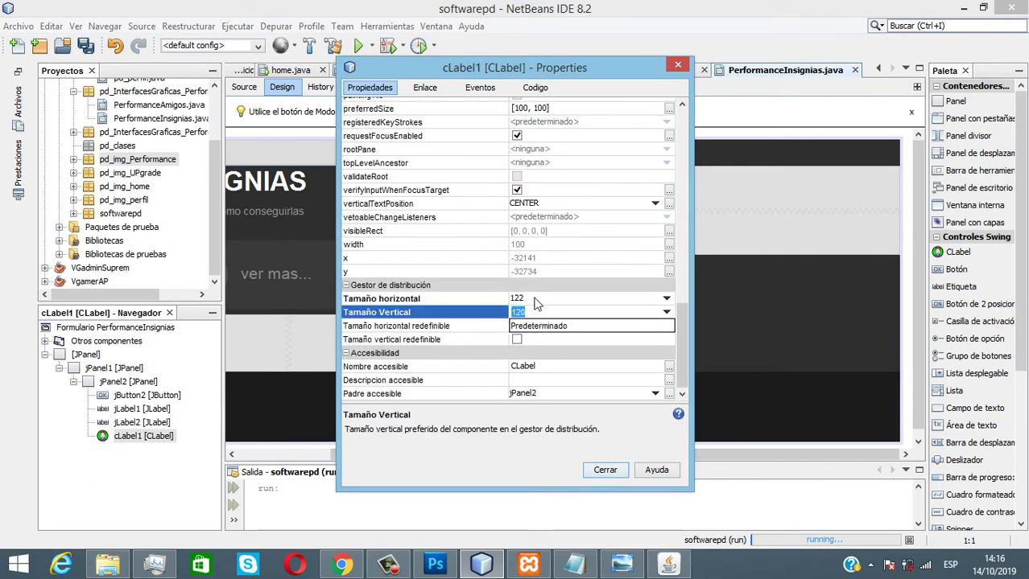
text(122)
key(Return)
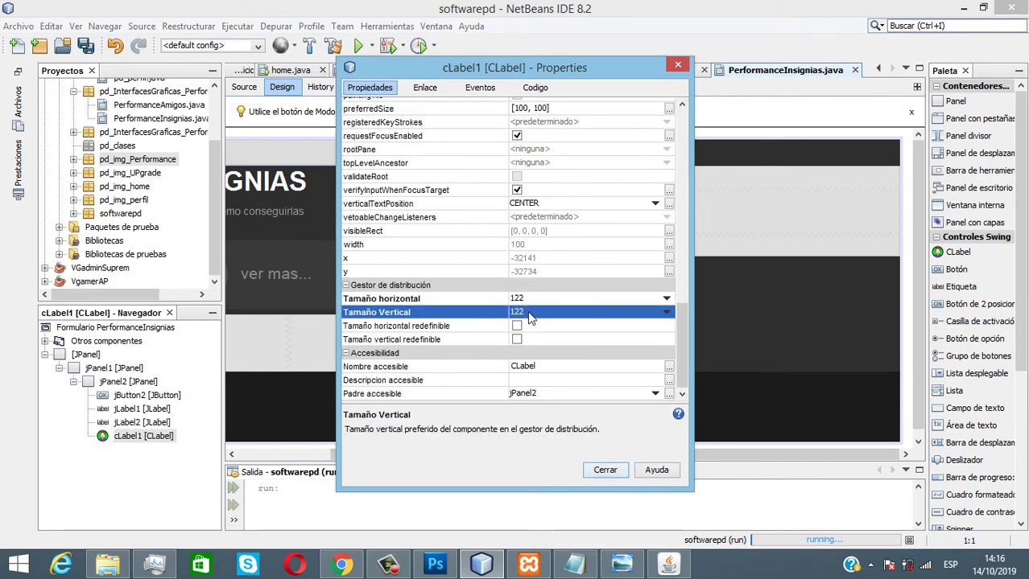
click(596, 472)
- Clear the CLabel's text in its properties
right_click(636, 201)
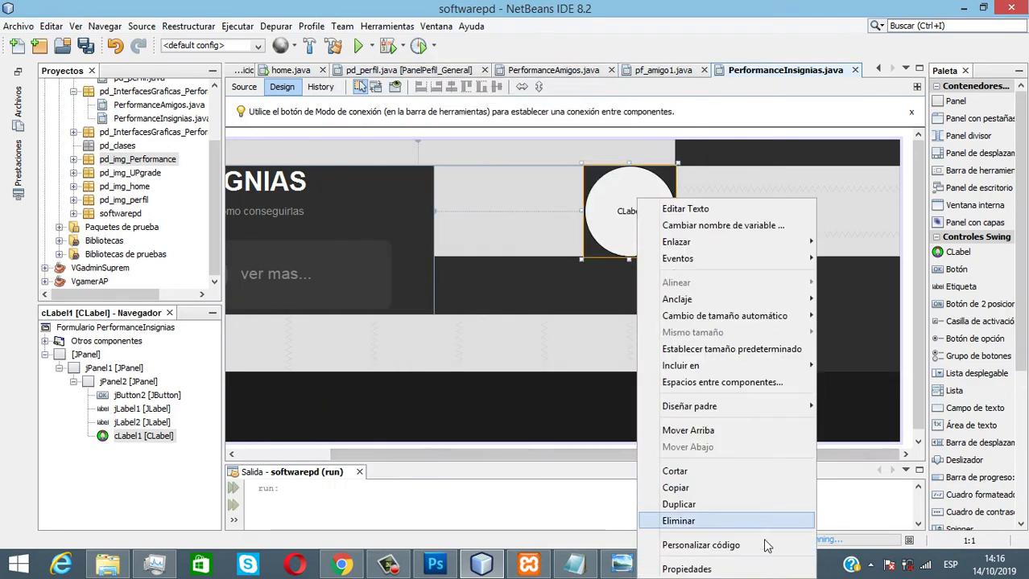
click(747, 558)
drag(566, 65, 375, 65)
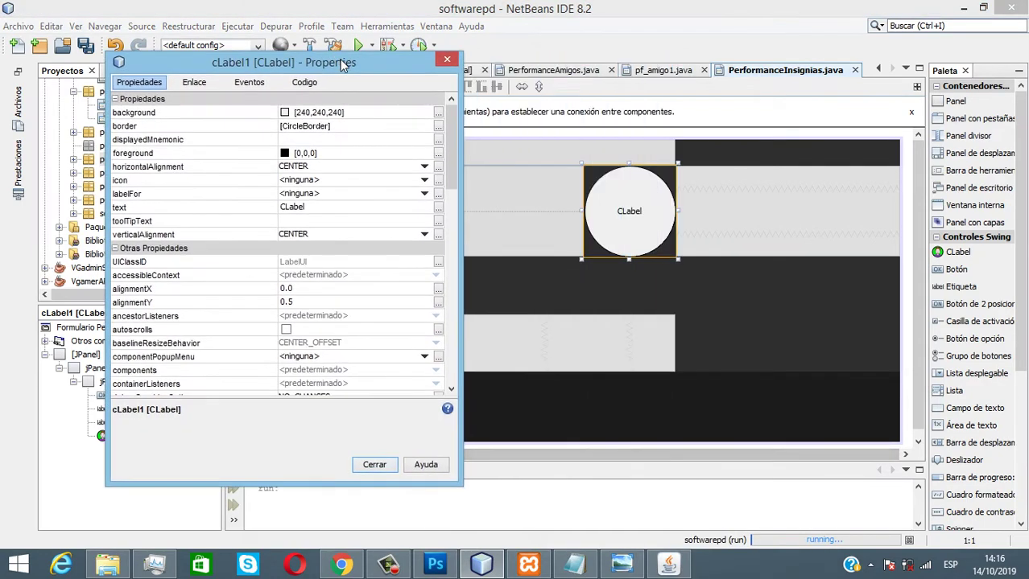
click(330, 208)
key(Return)
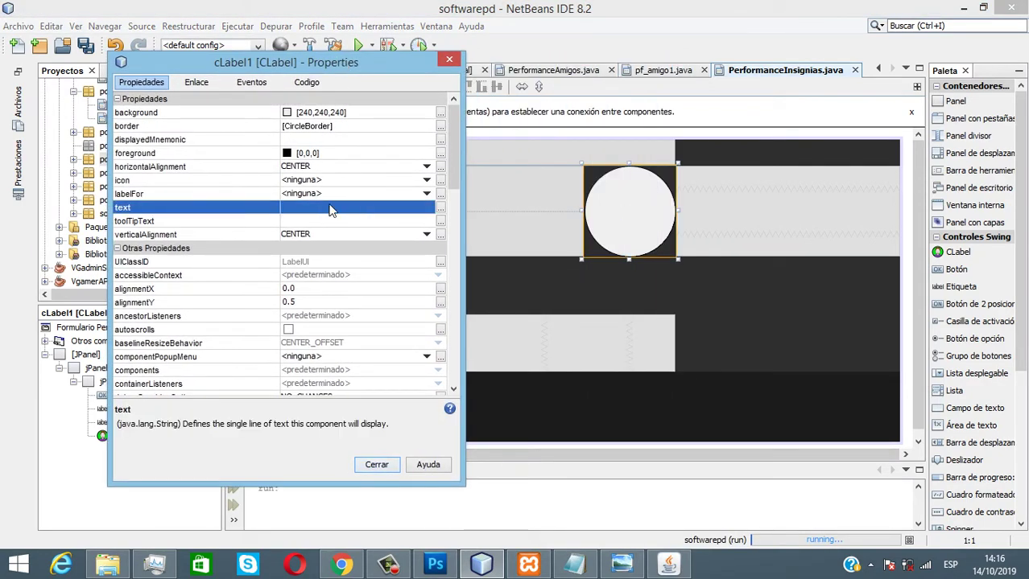
- Set the CLabel's background to the dark gray swatch that blends with the header panel
click(440, 113)
click(135, 279)
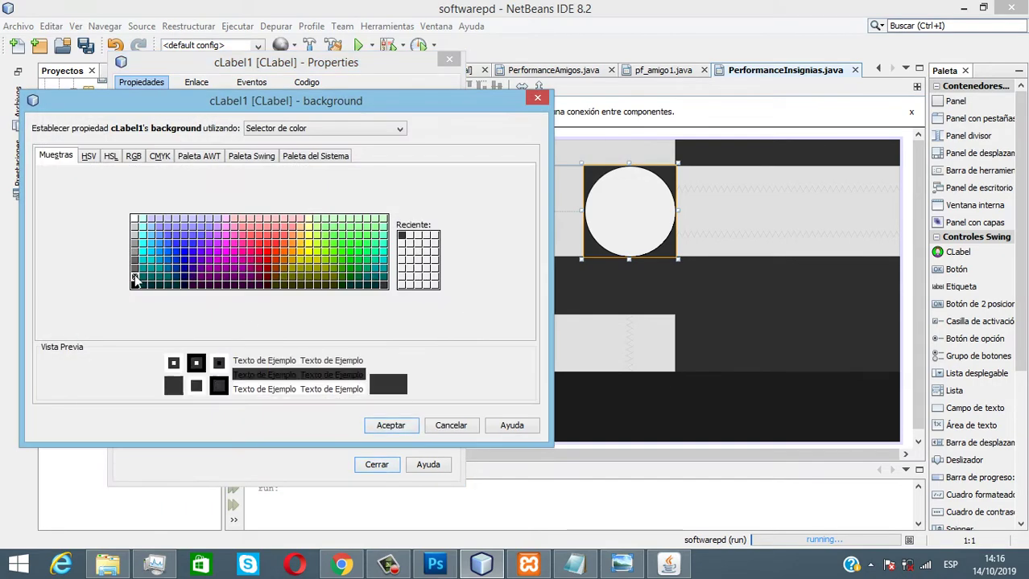
click(394, 424)
scroll(426, 270, down, 10)
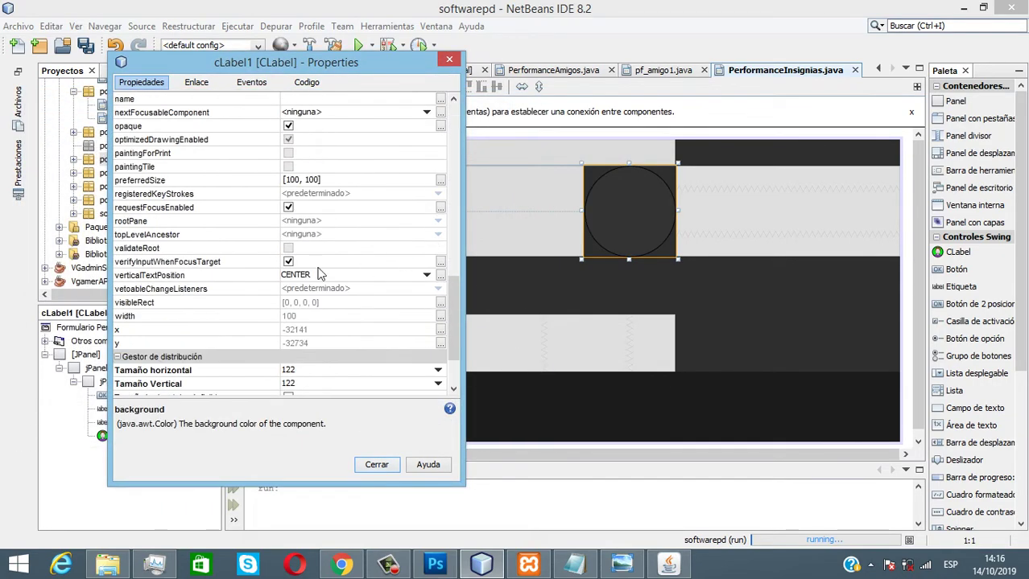
scroll(316, 241, up, 4)
click(440, 207)
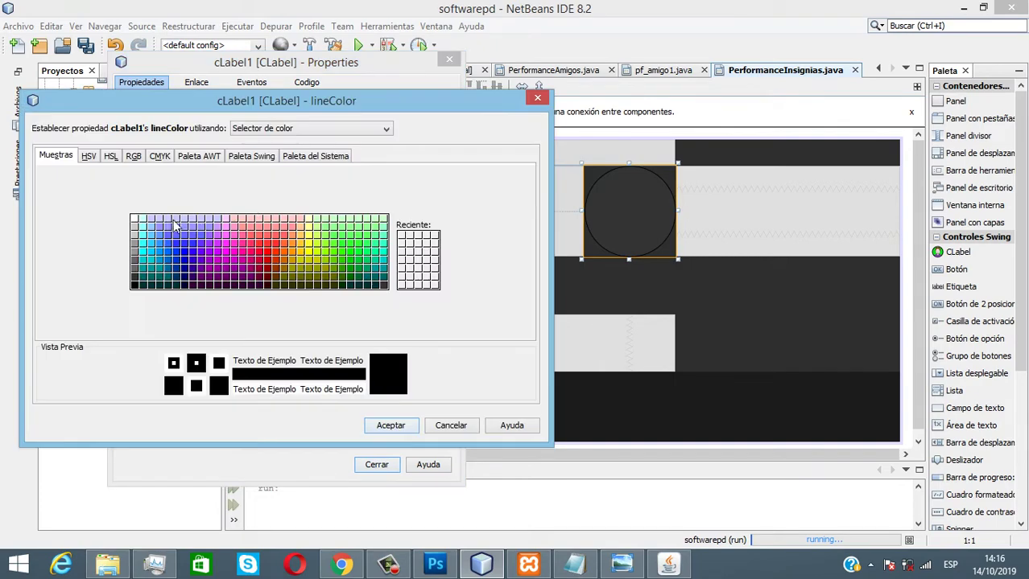
click(461, 429)
- Sample the panel's dark gray in Photoshop through the Forma 12 layer's color overlay picker, leaving the overlay color unaltered
click(406, 211)
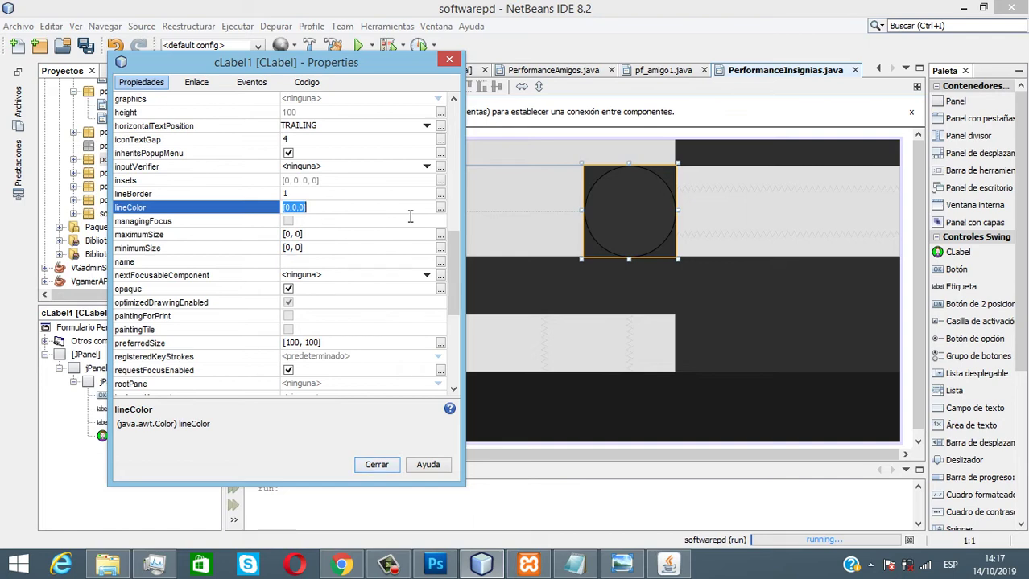
click(435, 563)
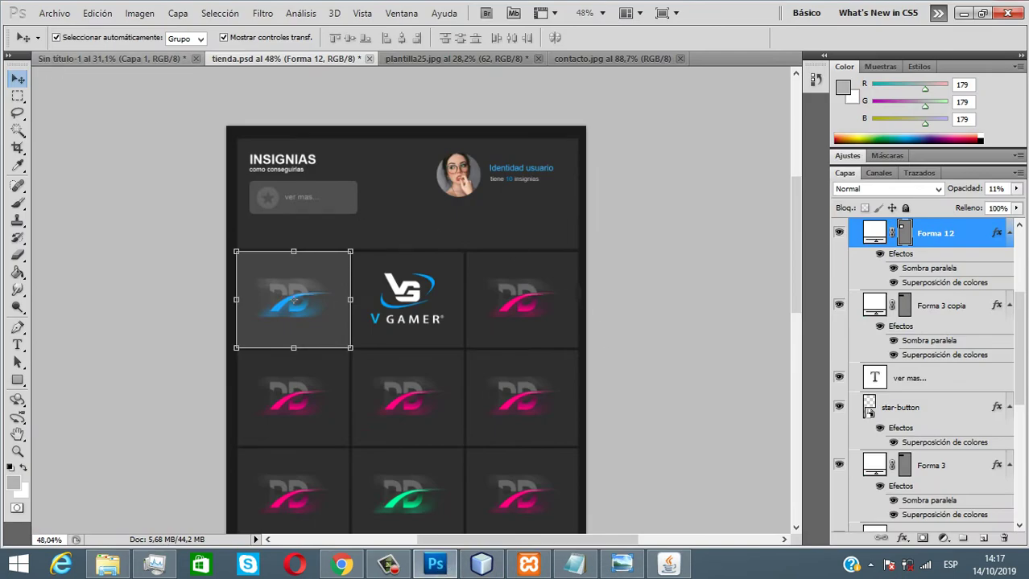
right_click(955, 233)
click(840, 218)
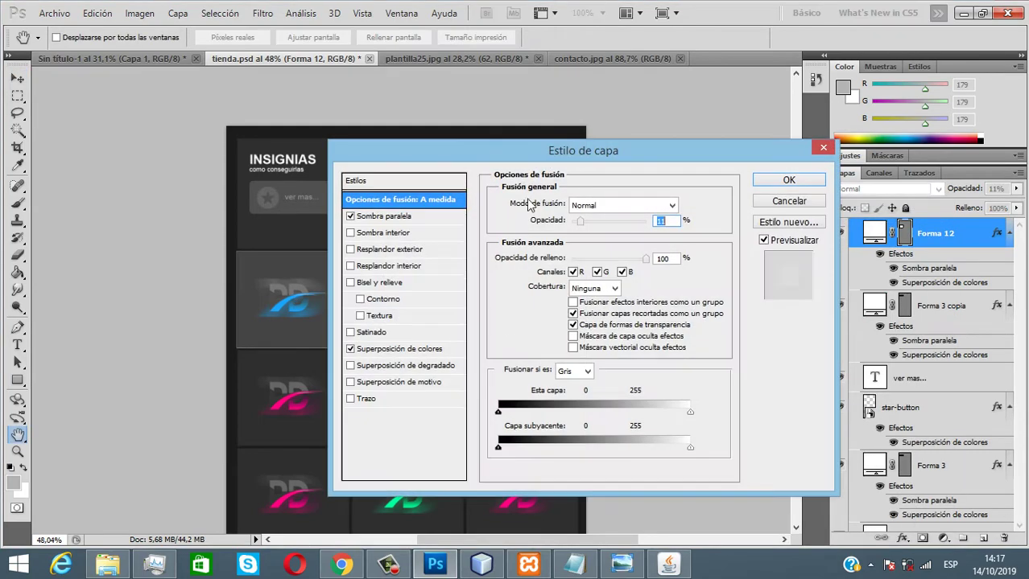
drag(533, 152, 736, 148)
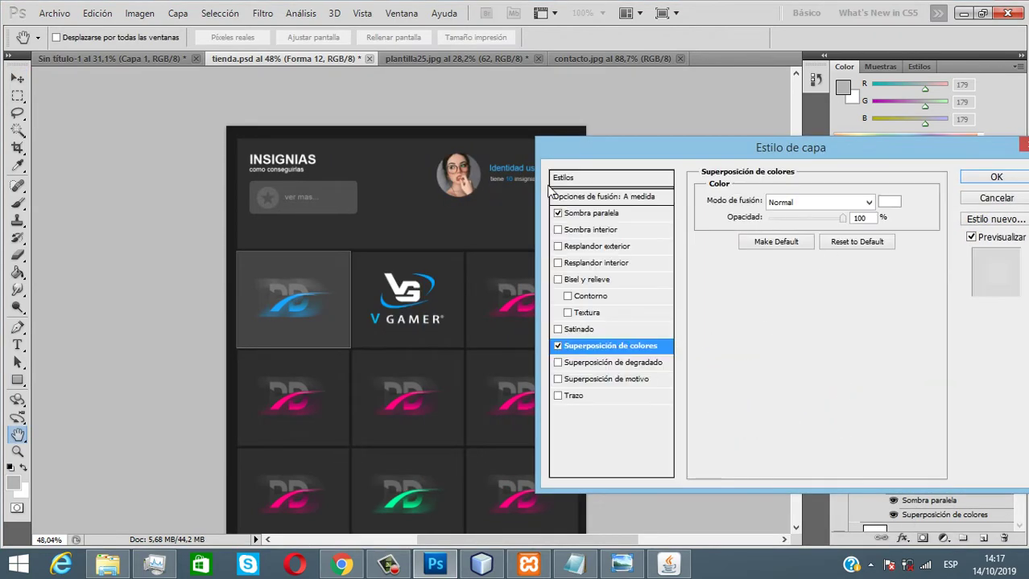
click(890, 202)
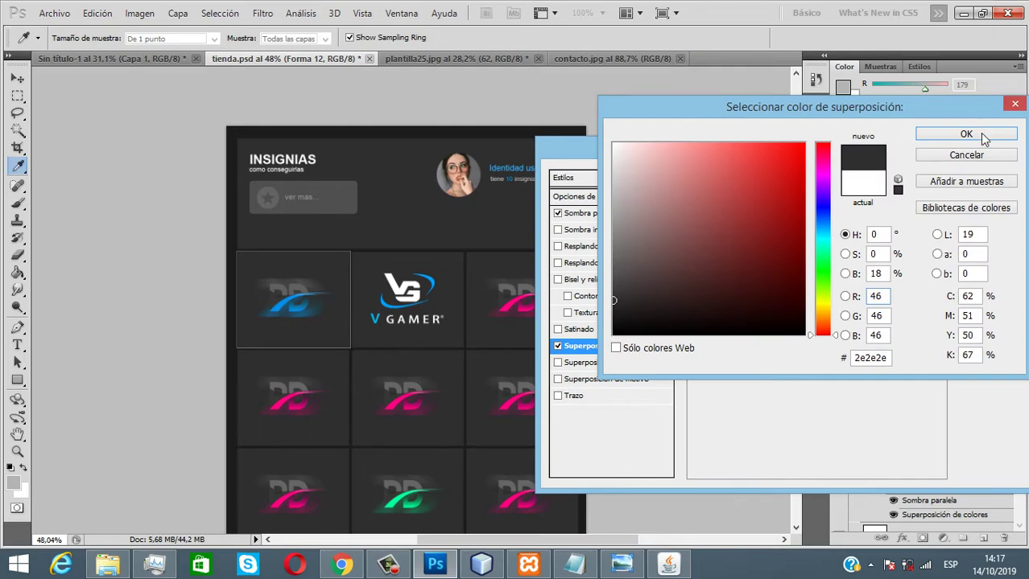
click(969, 158)
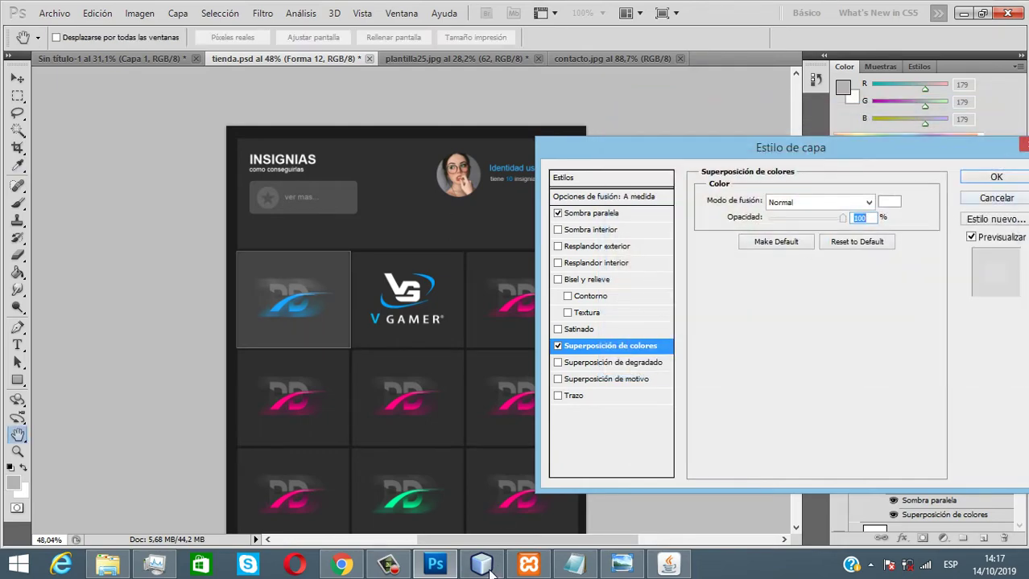
- Switch back to NetBeans and set the CLabel's line color to 46,46,46
click(482, 565)
click(330, 215)
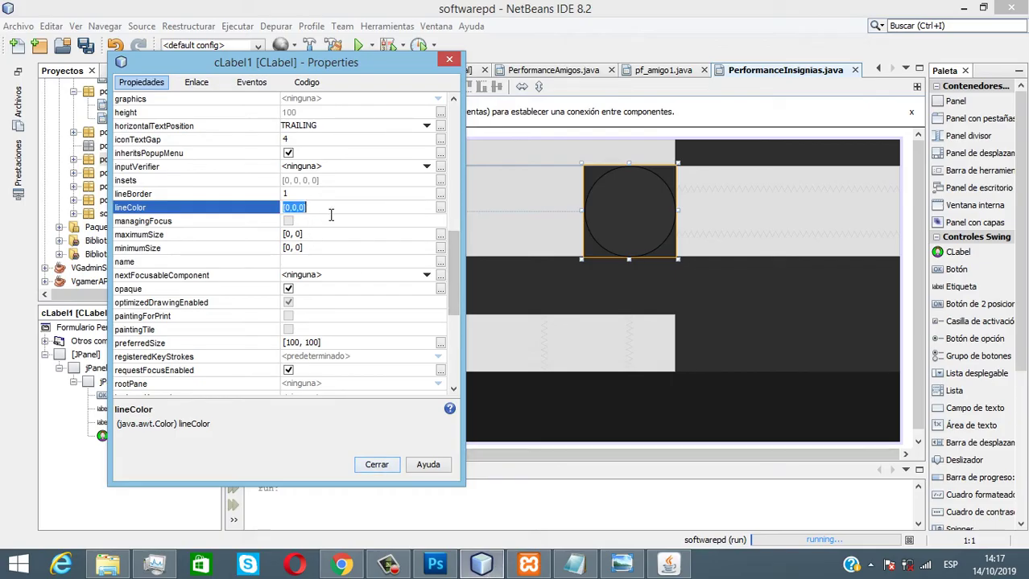
key(Return)
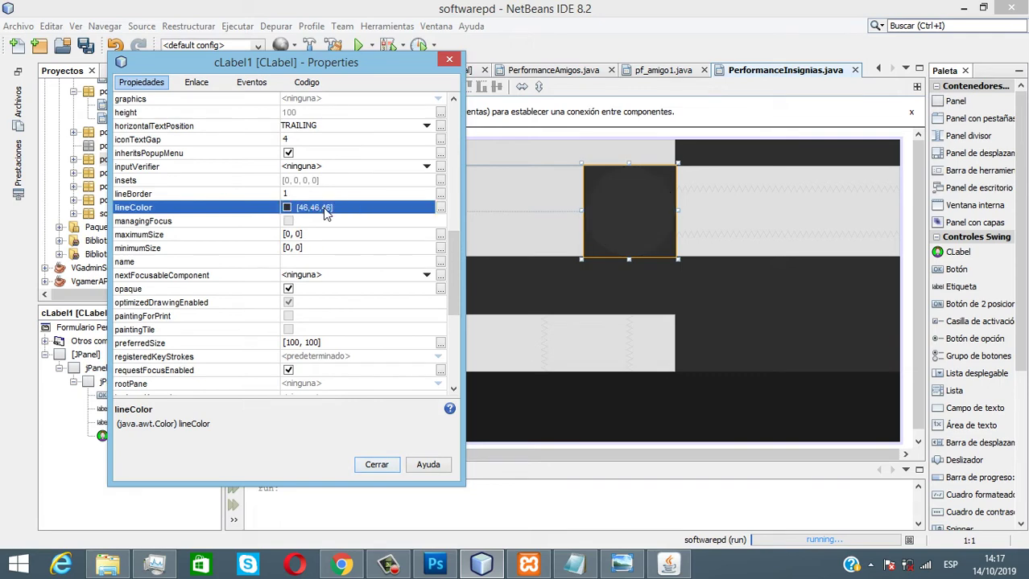
- Assign Usuario.jpg from the pd_img_perfil package as the CLabel's icon and close its properties
drag(456, 282, 397, 167)
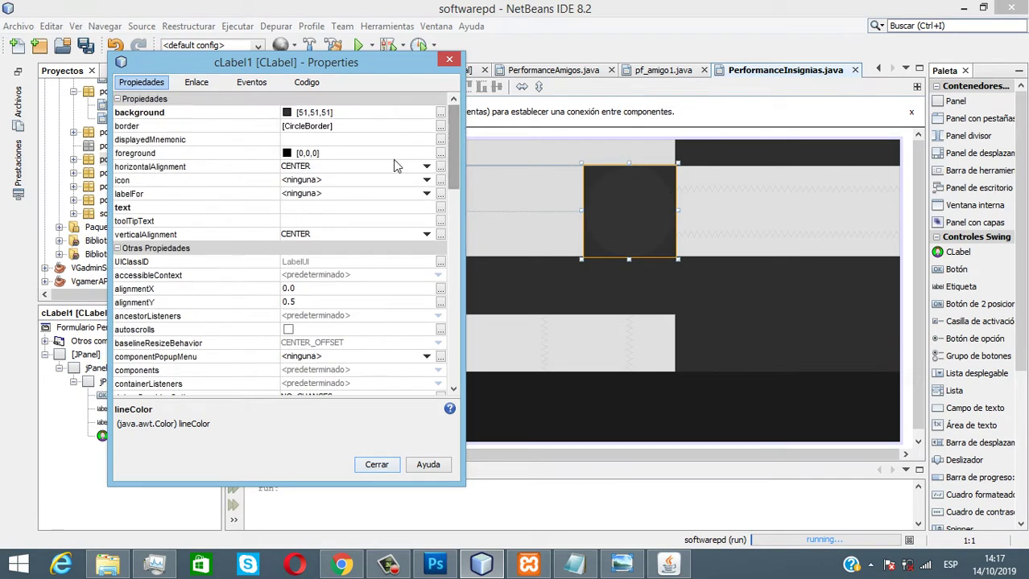
click(440, 180)
click(265, 195)
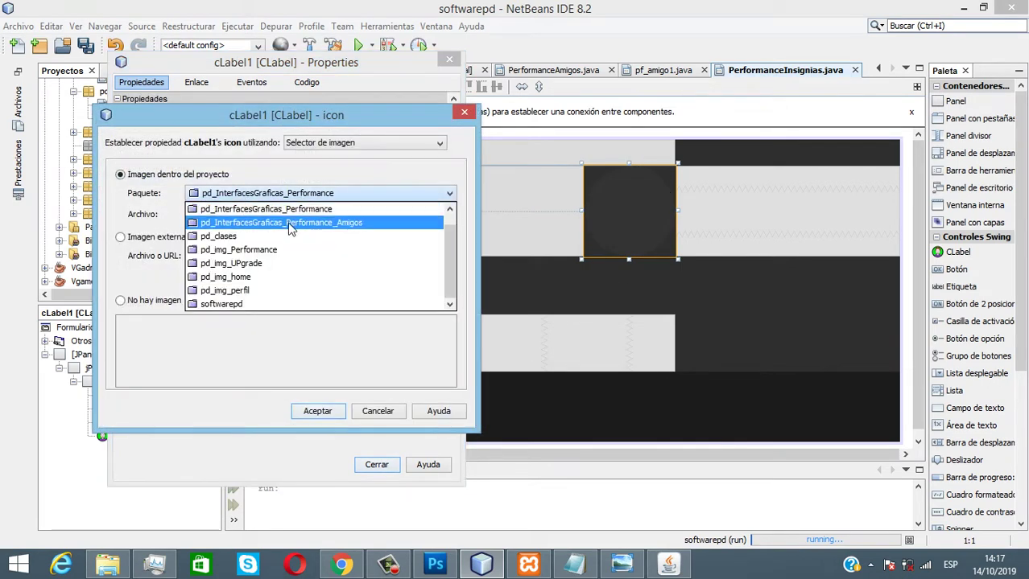
click(264, 292)
click(319, 216)
drag(420, 256, 409, 376)
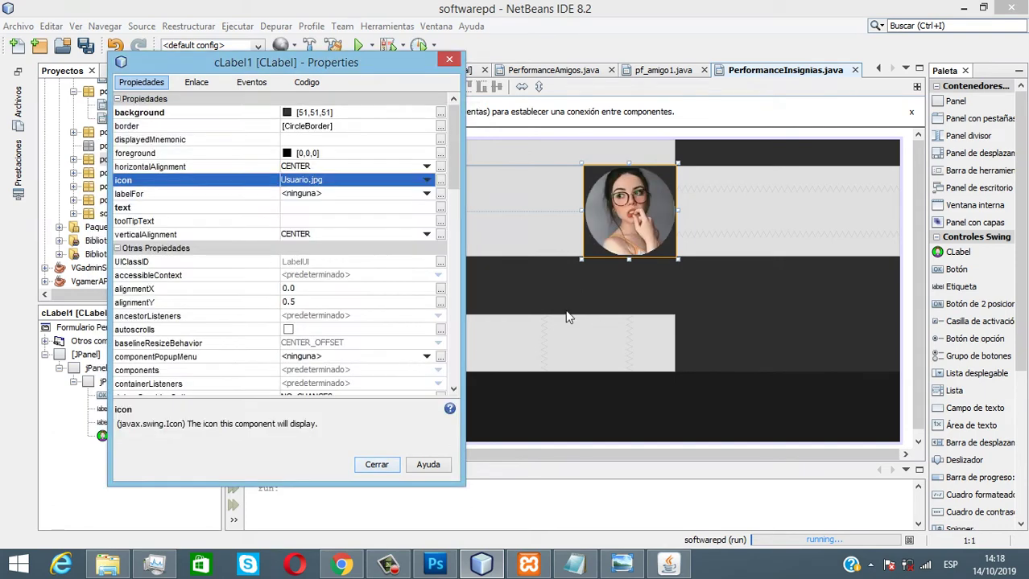
click(450, 59)
- Switch to Photoshop, close the layer style dialog and examine the text beside the avatar in the design
click(447, 563)
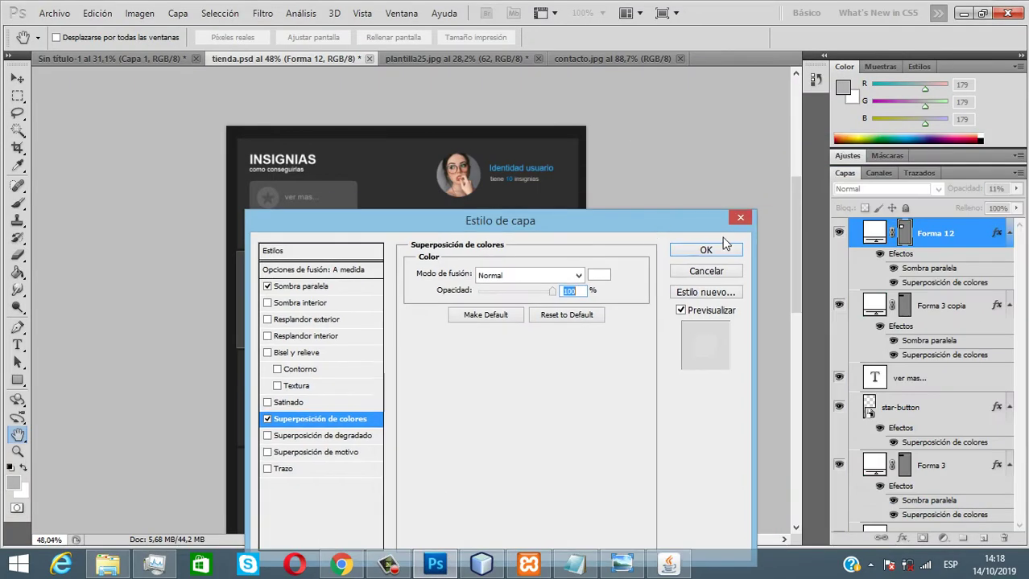
click(718, 248)
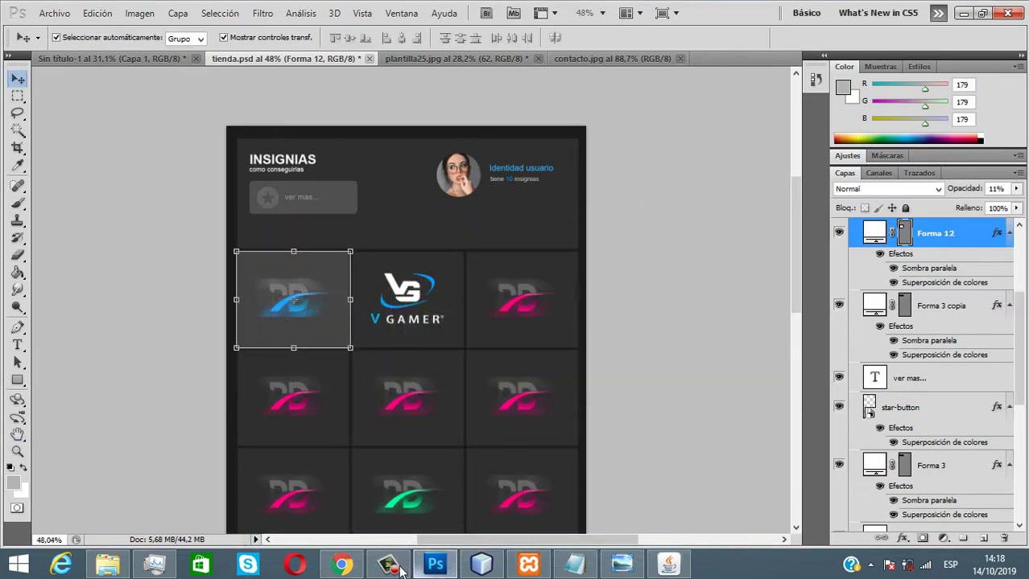
click(344, 565)
click(344, 566)
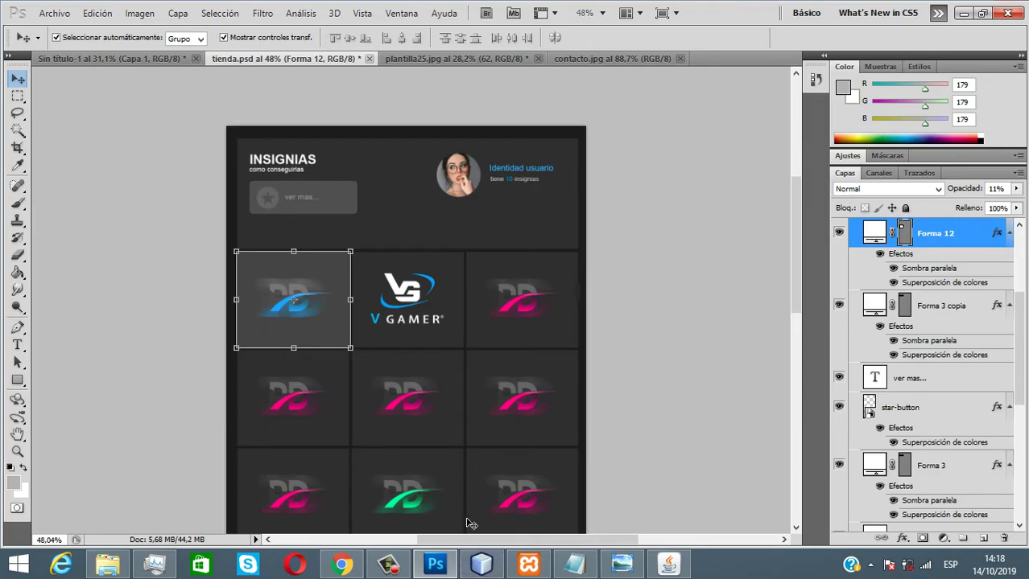
- In NetBeans, add a label beside the avatar in the header panel and widen it toward the panel's right edge
click(481, 566)
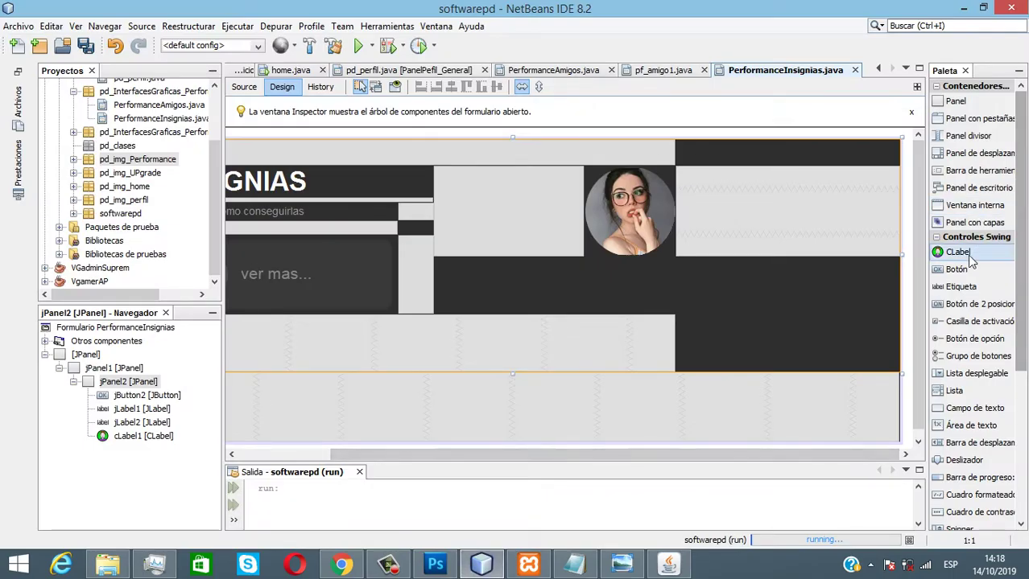
click(960, 288)
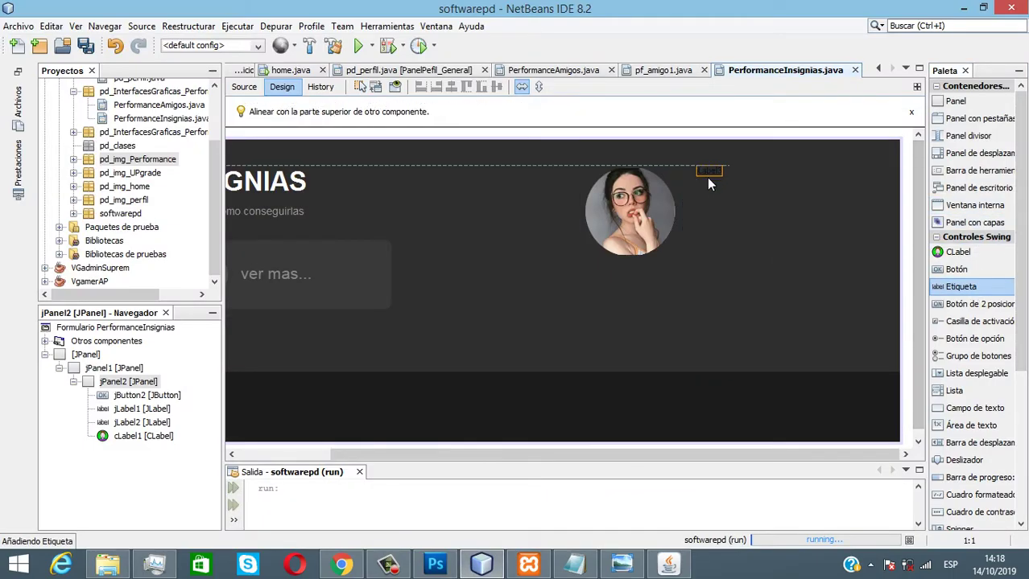
click(712, 180)
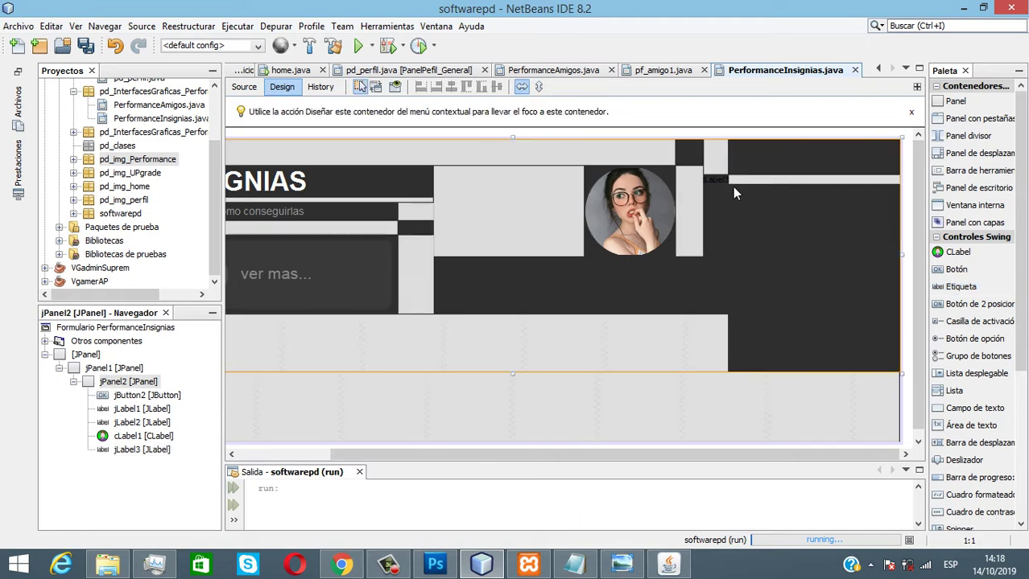
drag(738, 185, 889, 206)
- Set the new label's foreground to the blue swatch 51,153,255 in its properties
right_click(787, 188)
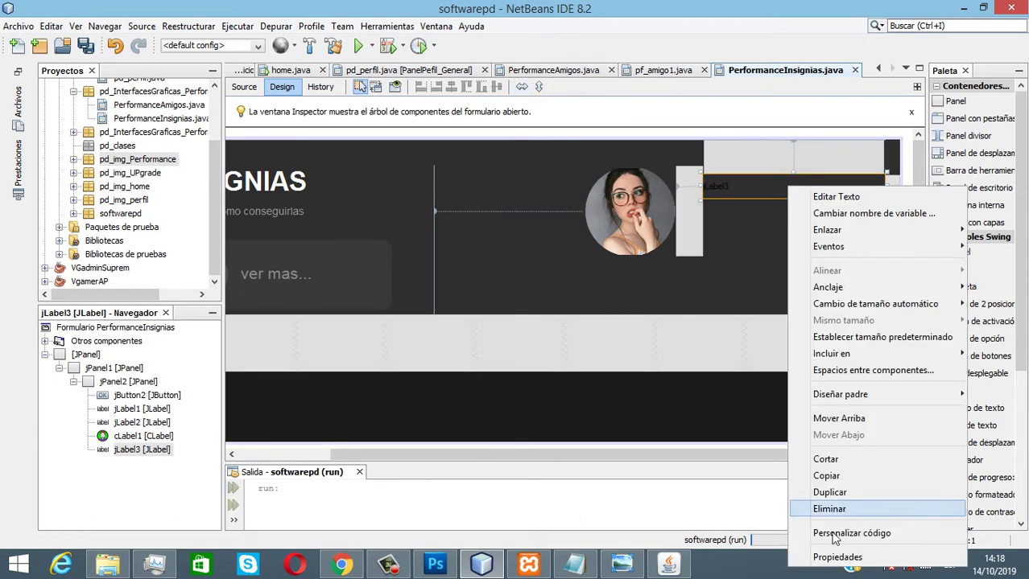
click(821, 553)
drag(590, 73, 456, 84)
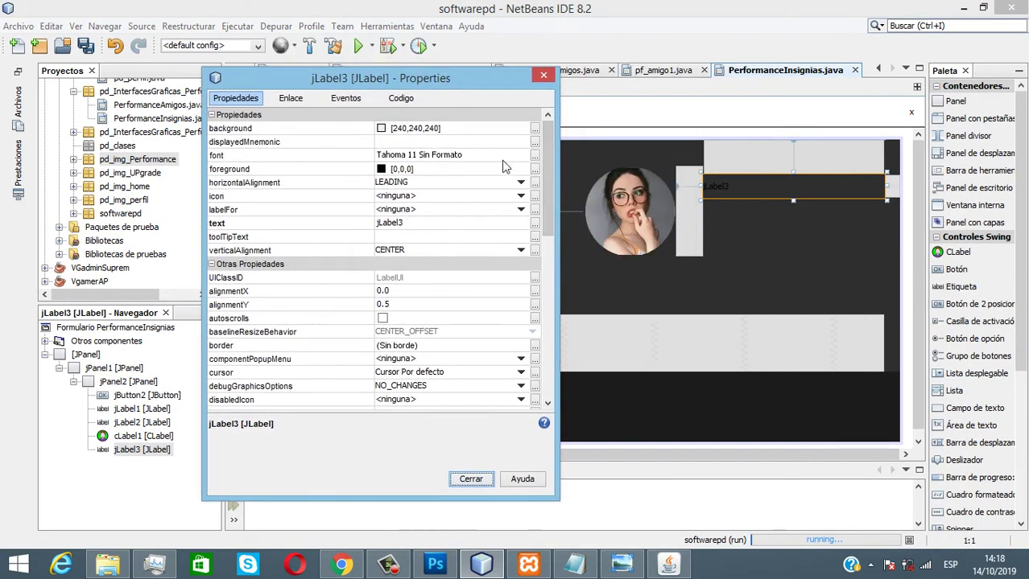
click(534, 169)
click(257, 267)
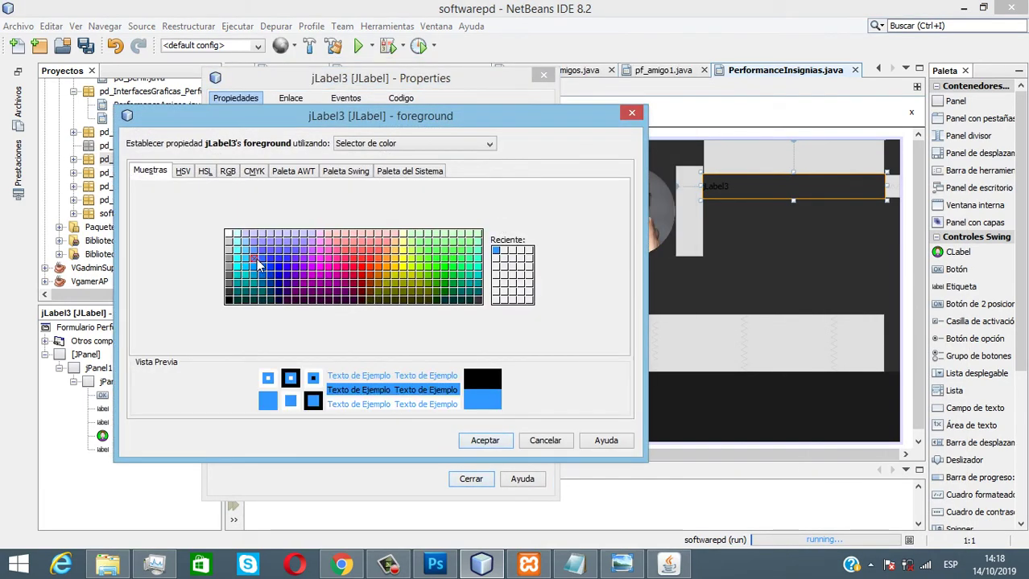
click(485, 440)
- Set the label's text to "Identidad Usuario"
click(411, 225)
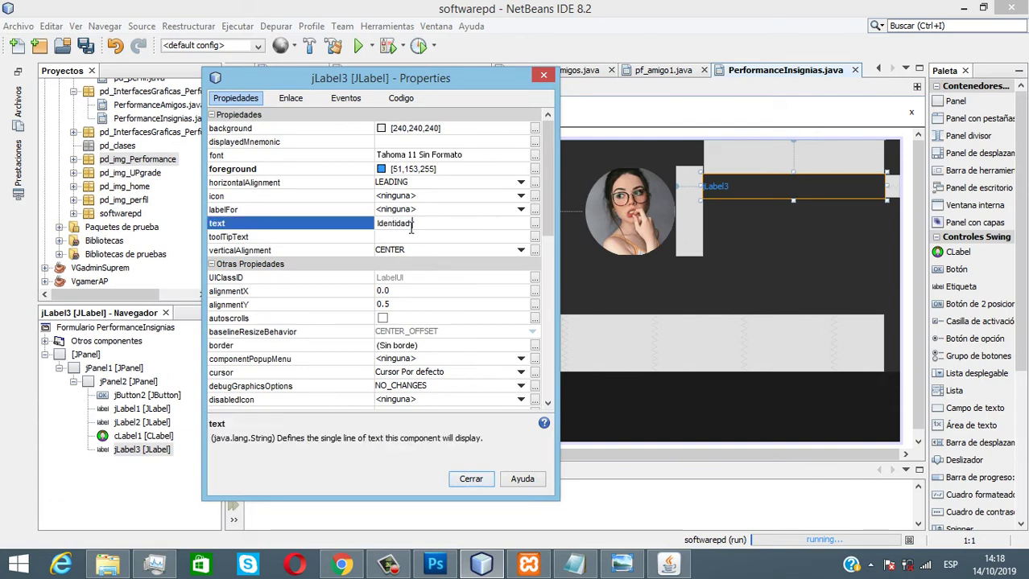
text(Identidad Usuario)
key(Return)
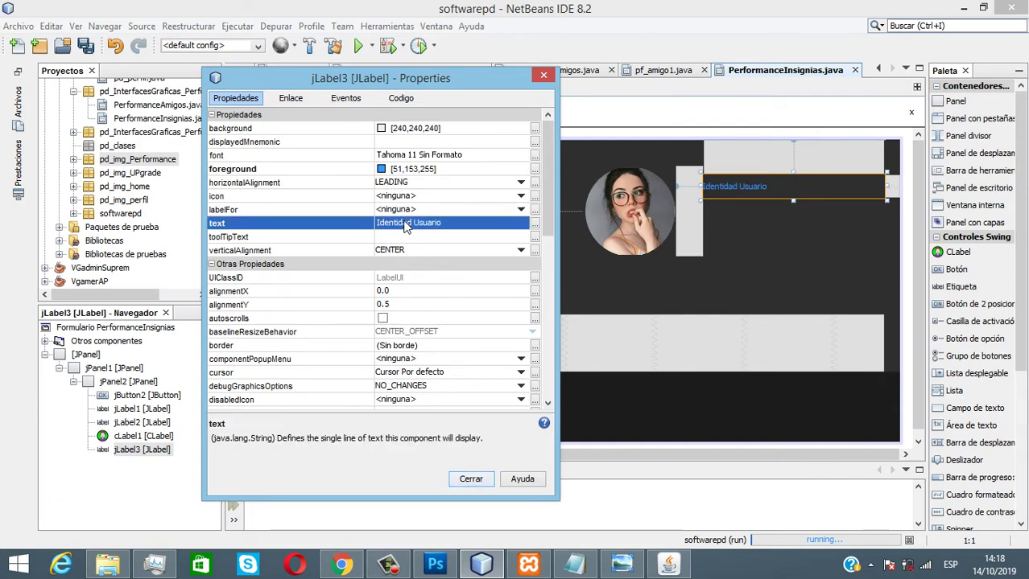
- Set the Identidad Usuario label's font to Arial, Sin Formato, size 14
click(535, 158)
drag(363, 324, 364, 259)
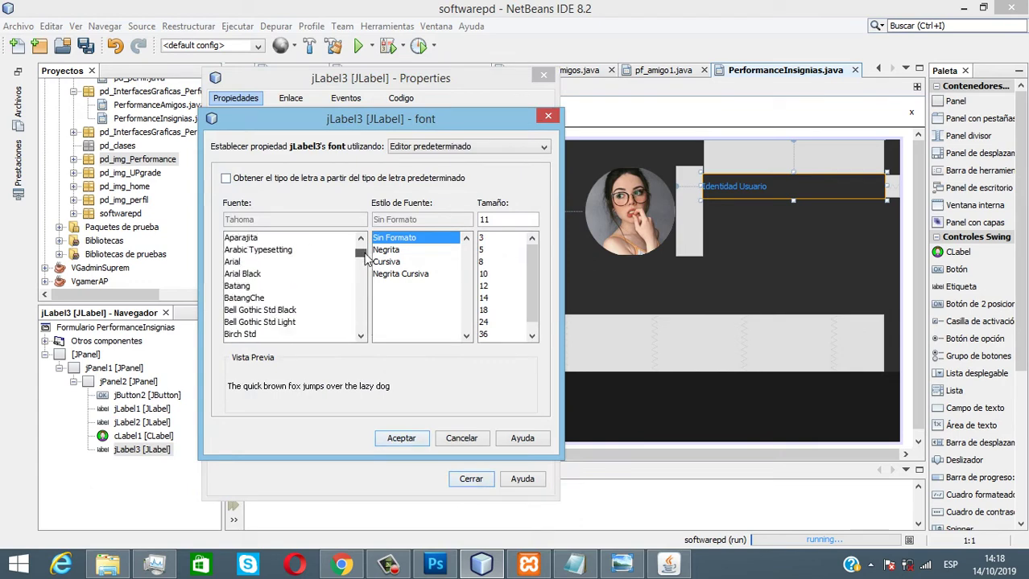
scroll(338, 266, down, 2)
scroll(305, 274, up, 2)
click(268, 287)
click(487, 299)
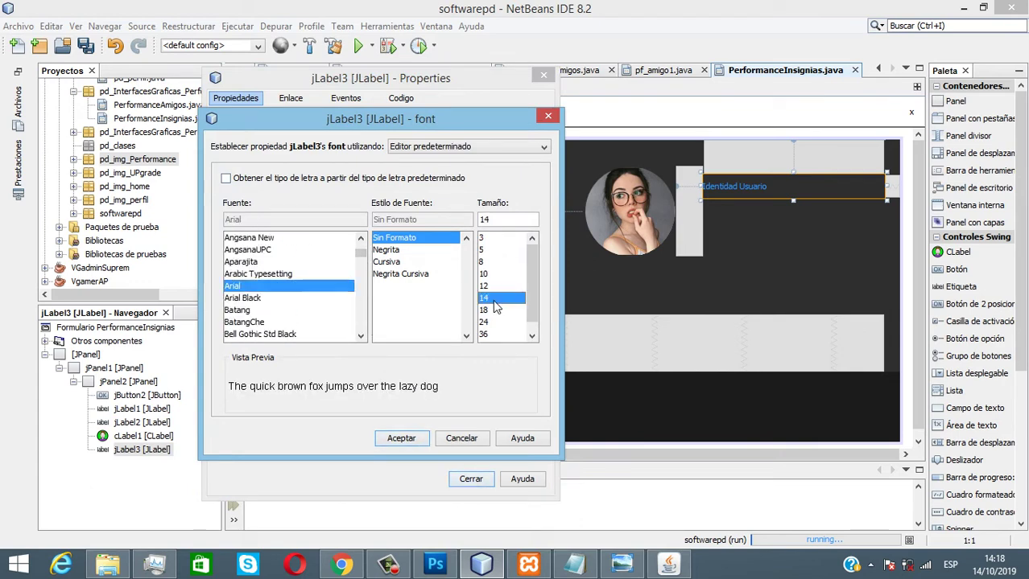
click(399, 438)
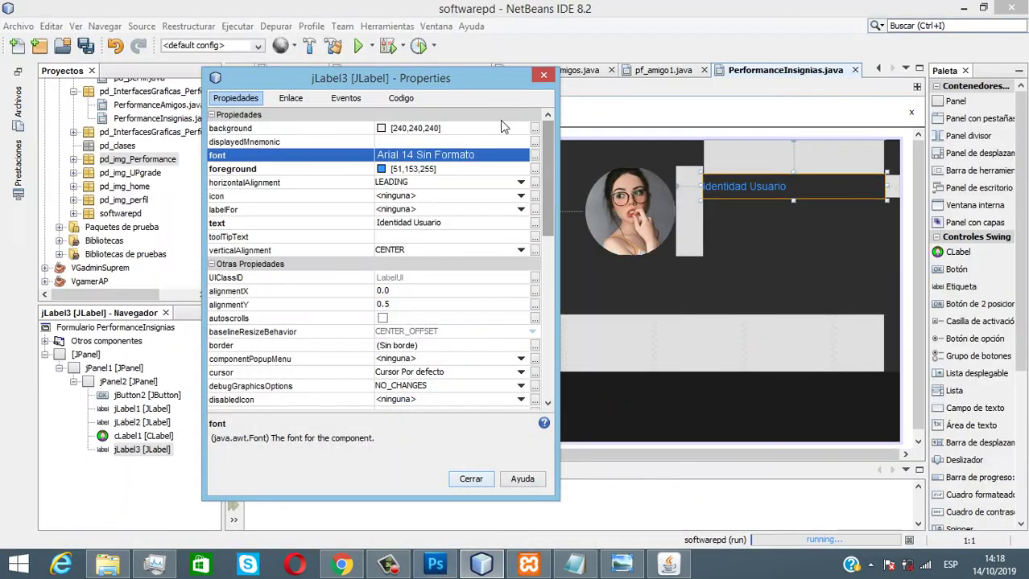
- Set the Identidad Usuario label's font size to 18
click(534, 156)
click(537, 300)
click(223, 439)
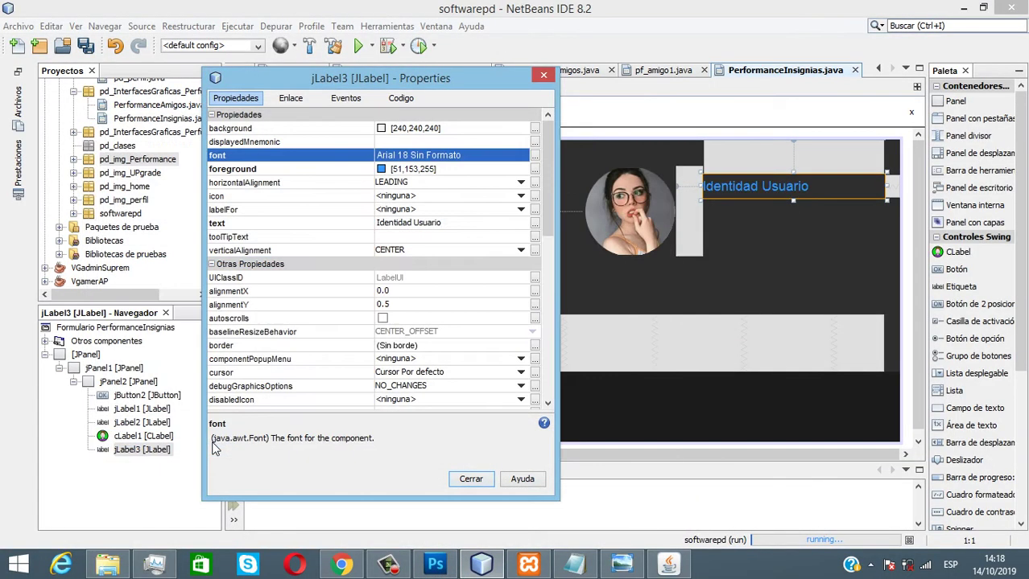
- Set the Identidad Usuario label's font size to 16 and close its properties
click(534, 155)
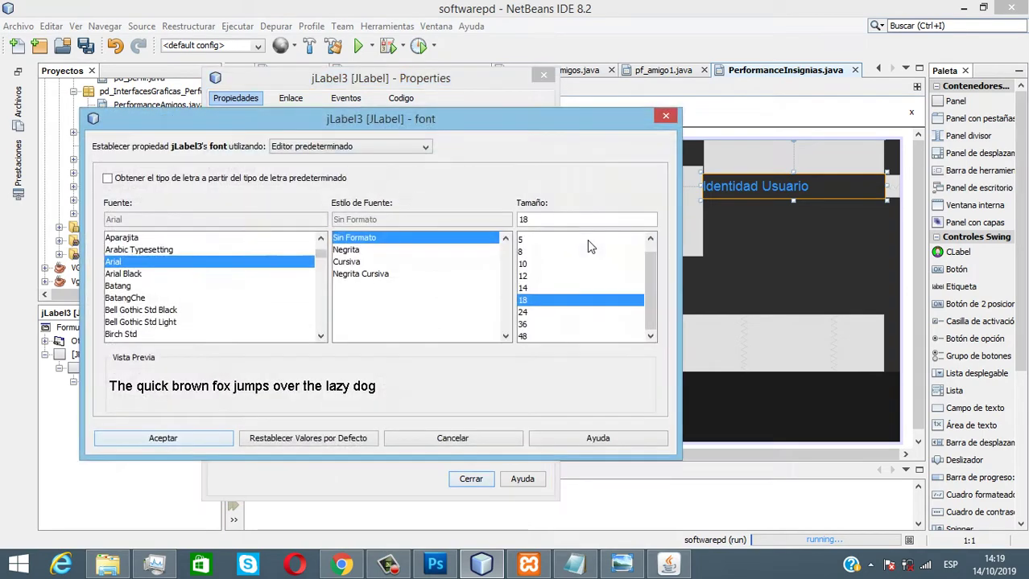
text(6)
key(Return)
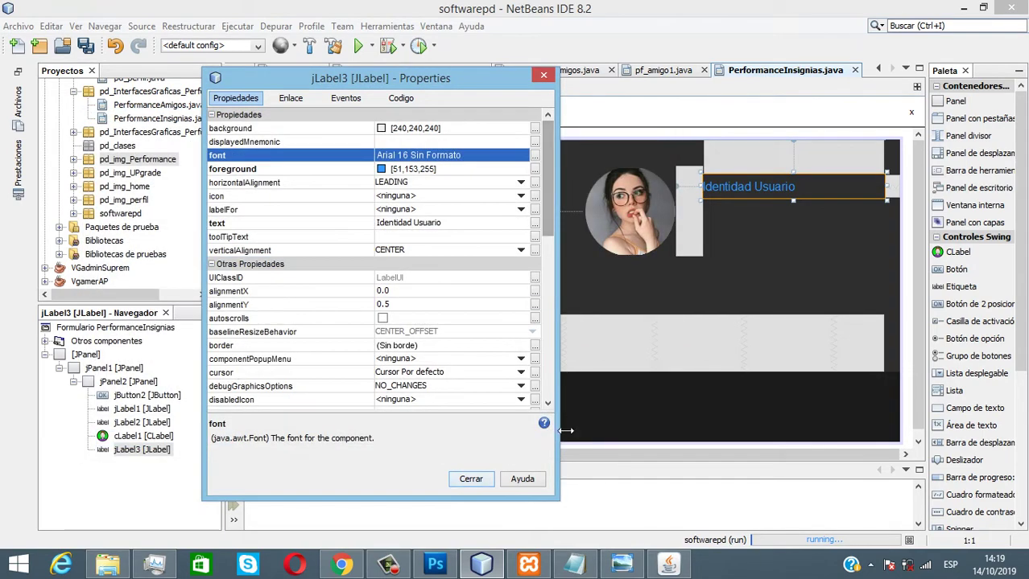
click(483, 479)
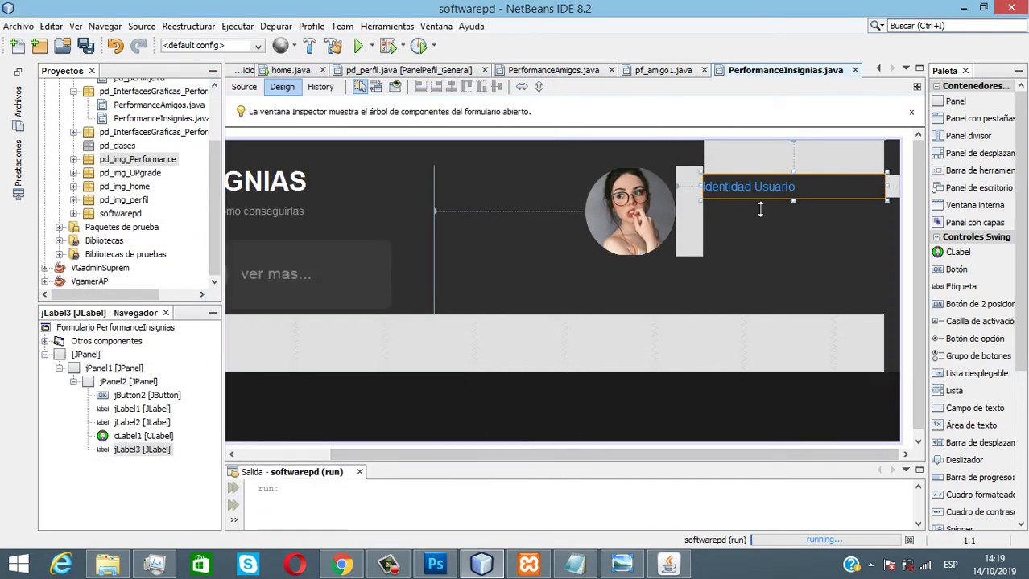
- Paste a copy of the Identidad Usuario label directly below the original, aligned with its left edge
key(ctrl+v)
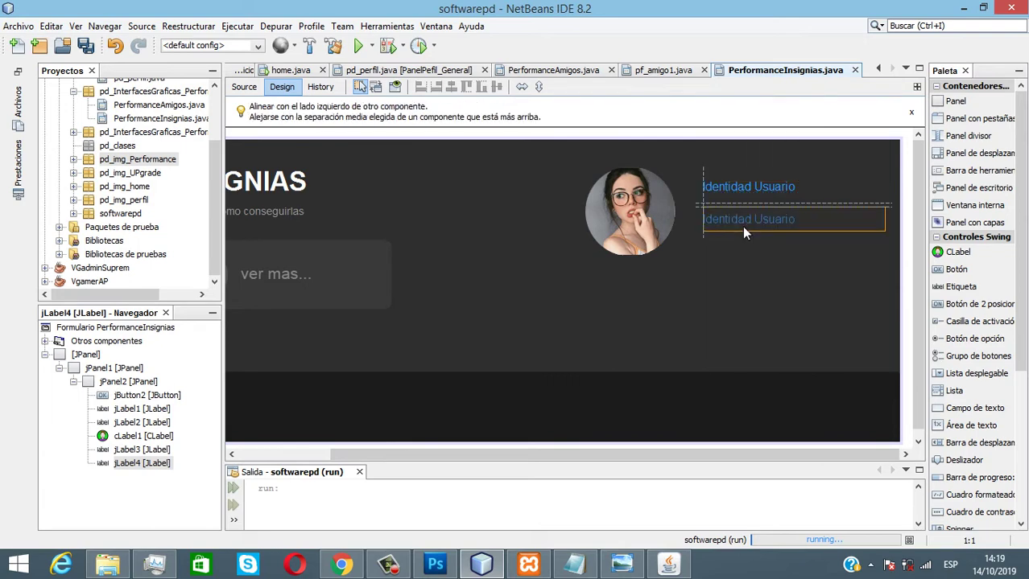
click(742, 228)
- Check the badge count wording in the tienda.psd design in Photoshop and change the lower Identidad Usuario label's text to "tiene" in NetBeans
click(435, 568)
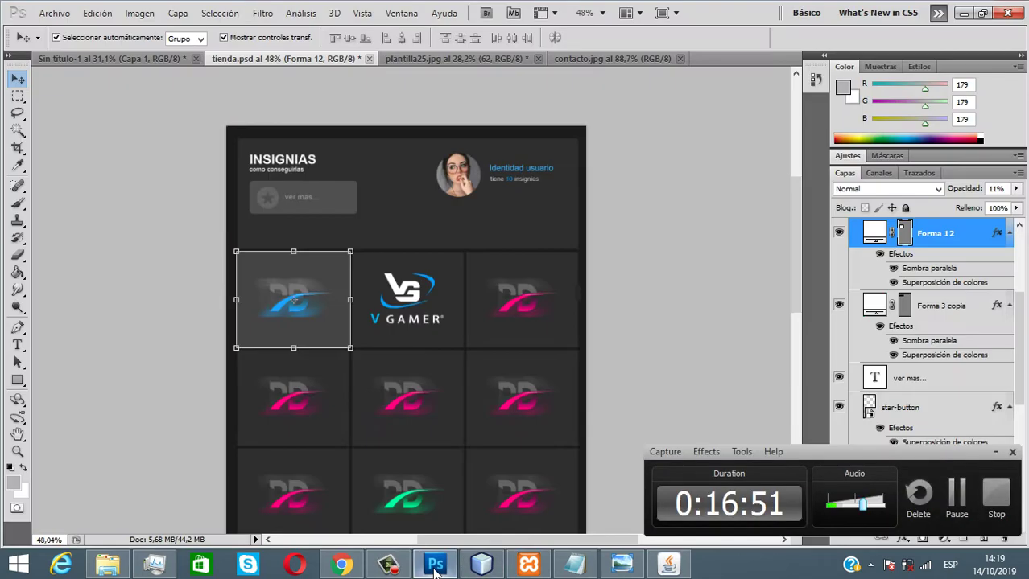
click(995, 453)
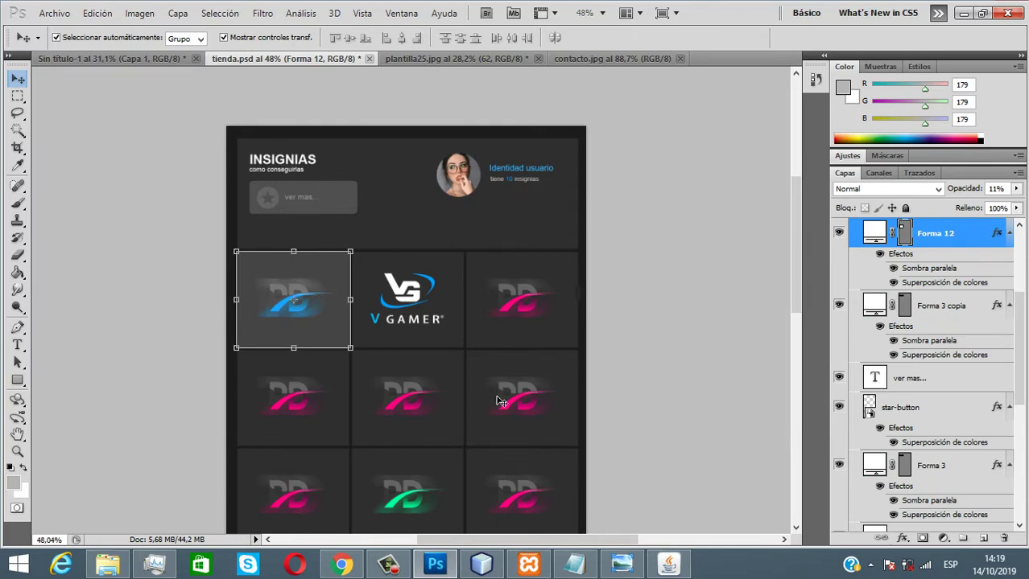
click(482, 564)
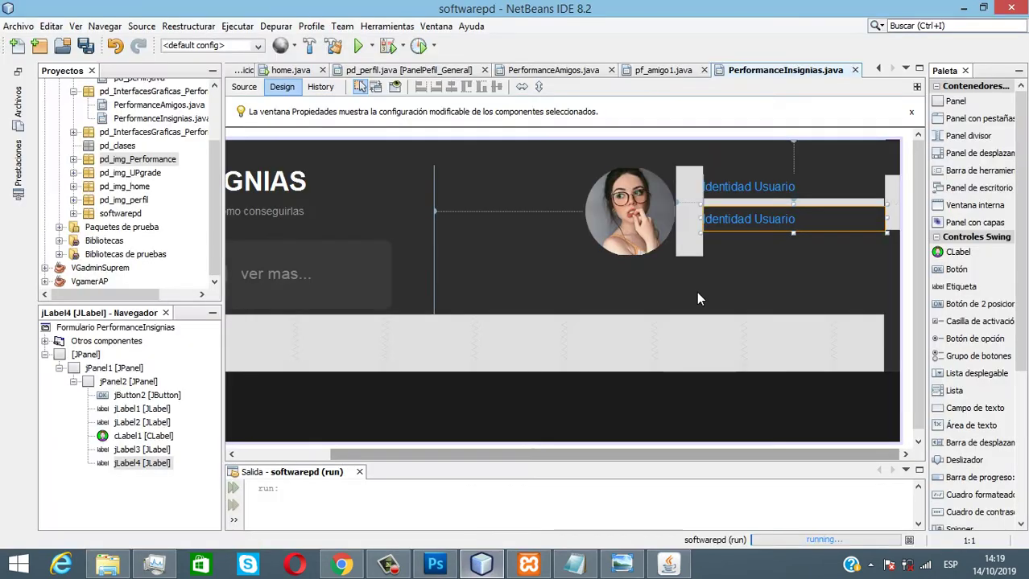
right_click(750, 217)
click(792, 206)
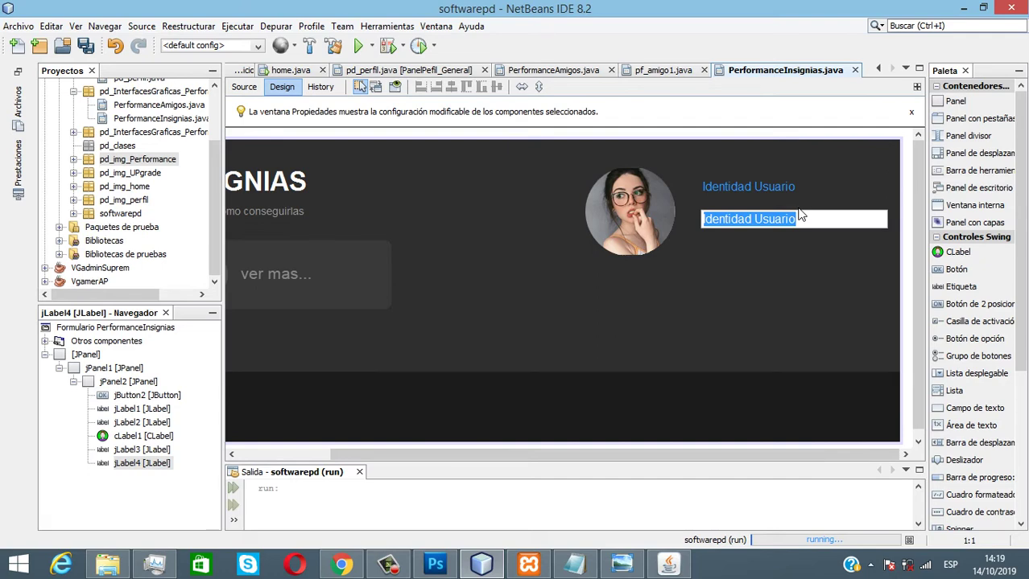
text(tiene)
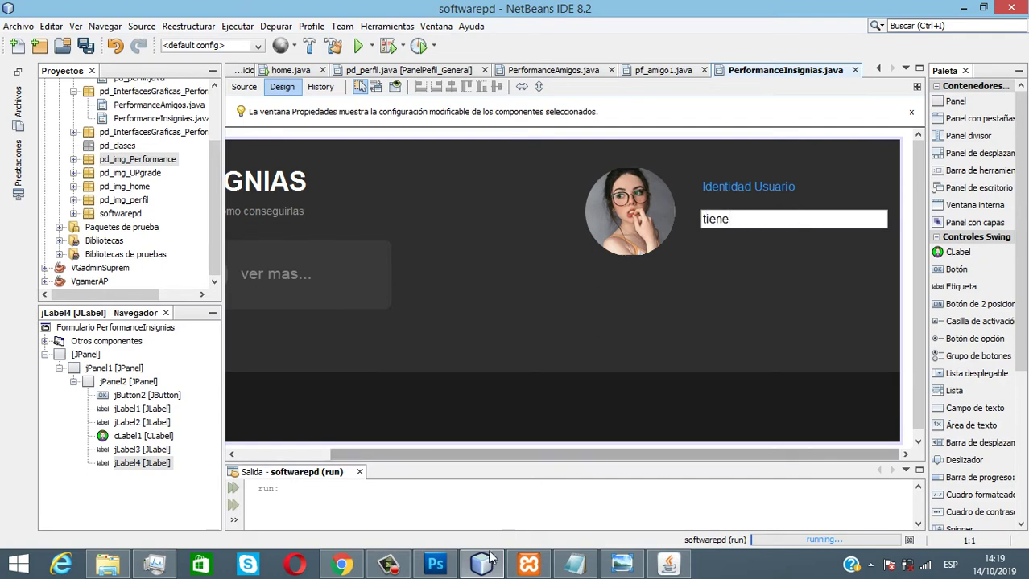
click(435, 564)
click(481, 564)
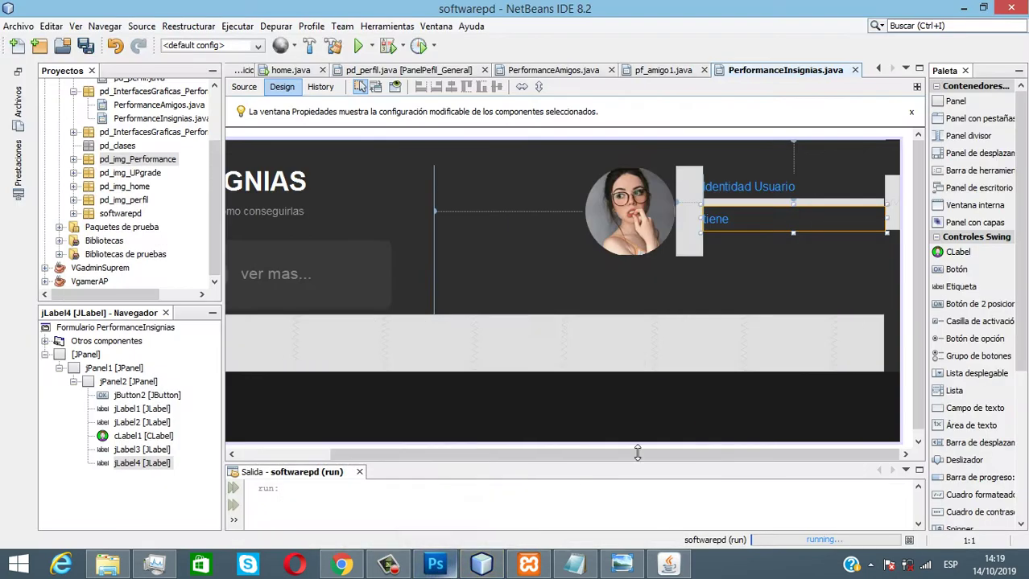
- Set the "tiene" label's foreground color to gray [153,153,153] and close its properties
right_click(725, 223)
click(709, 226)
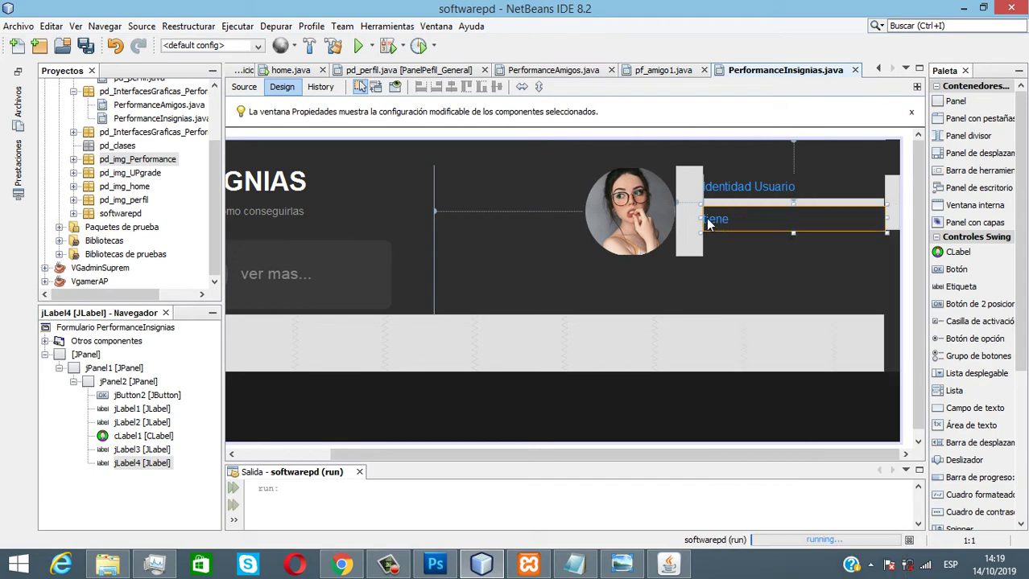
right_click(705, 218)
click(768, 565)
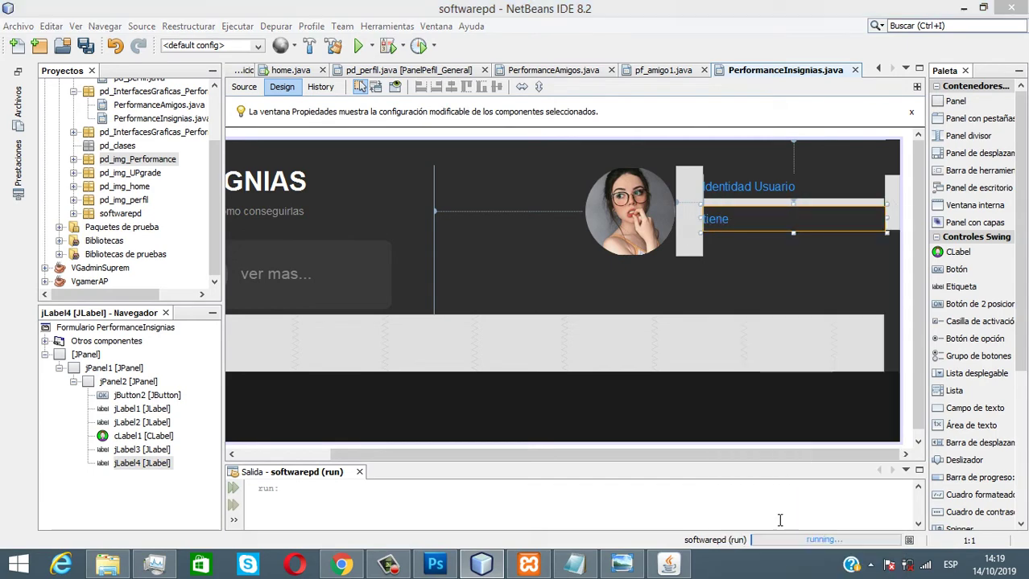
click(669, 158)
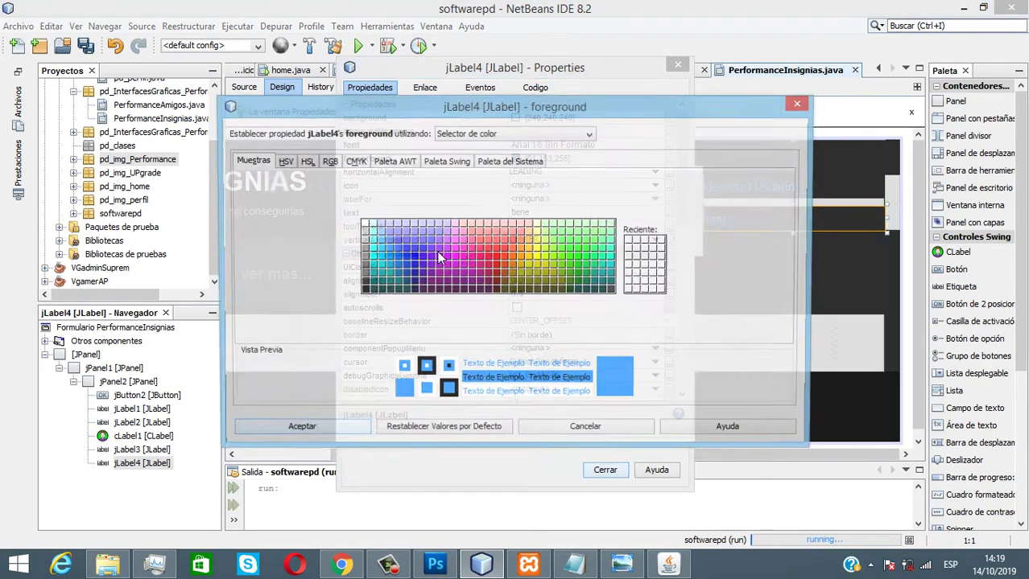
click(363, 259)
click(328, 432)
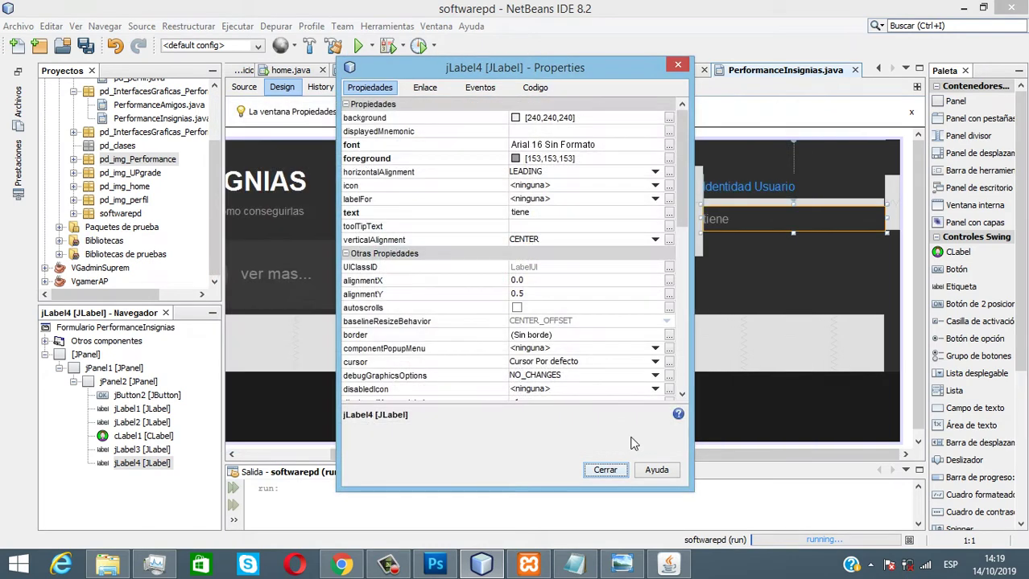
click(605, 471)
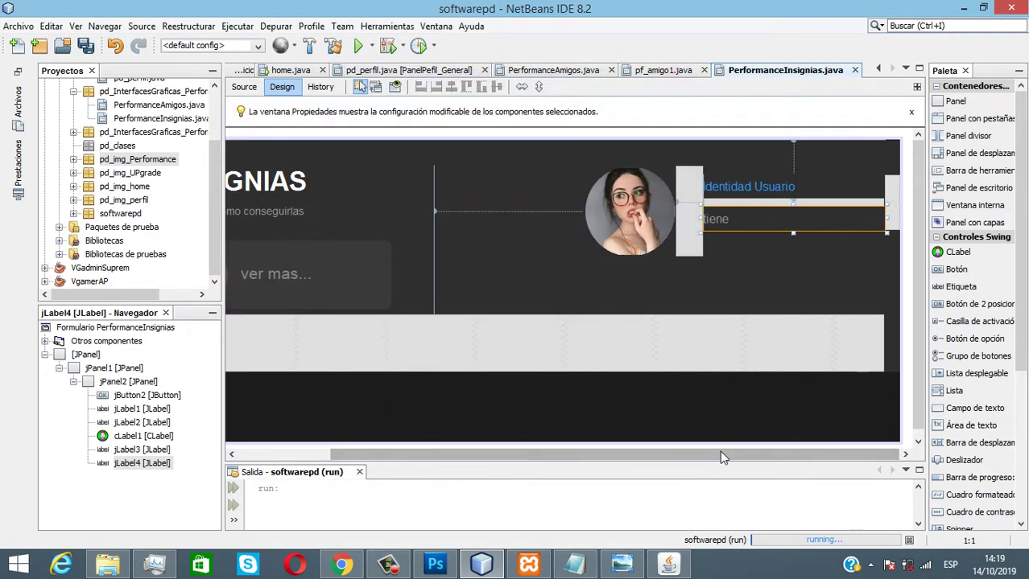
- Narrow the "tiene" label to fit its text and paste a copy directly to its right, aligned on the same baseline
click(910, 257)
click(731, 220)
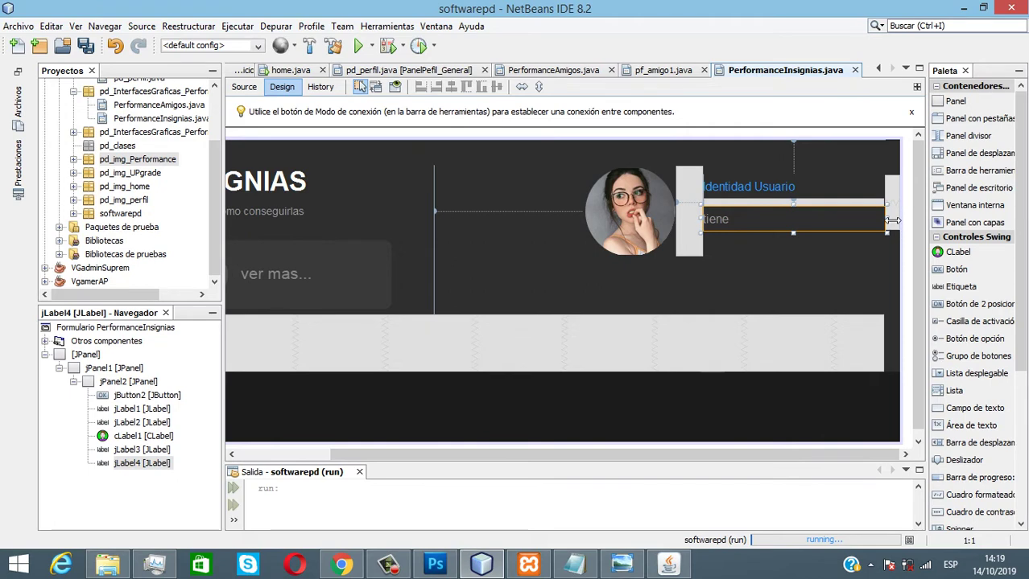
drag(895, 225, 727, 228)
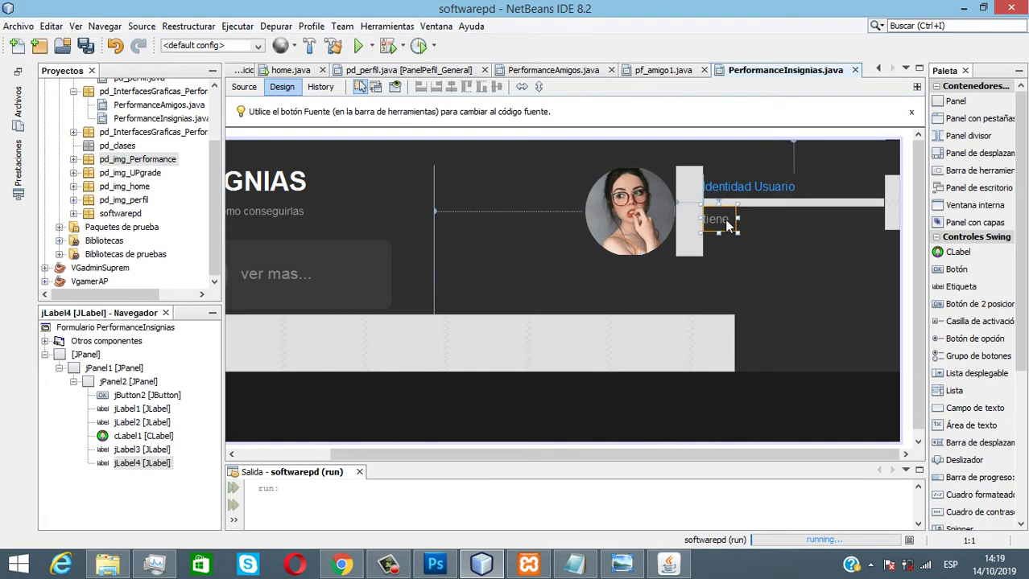
key(ctrl+v)
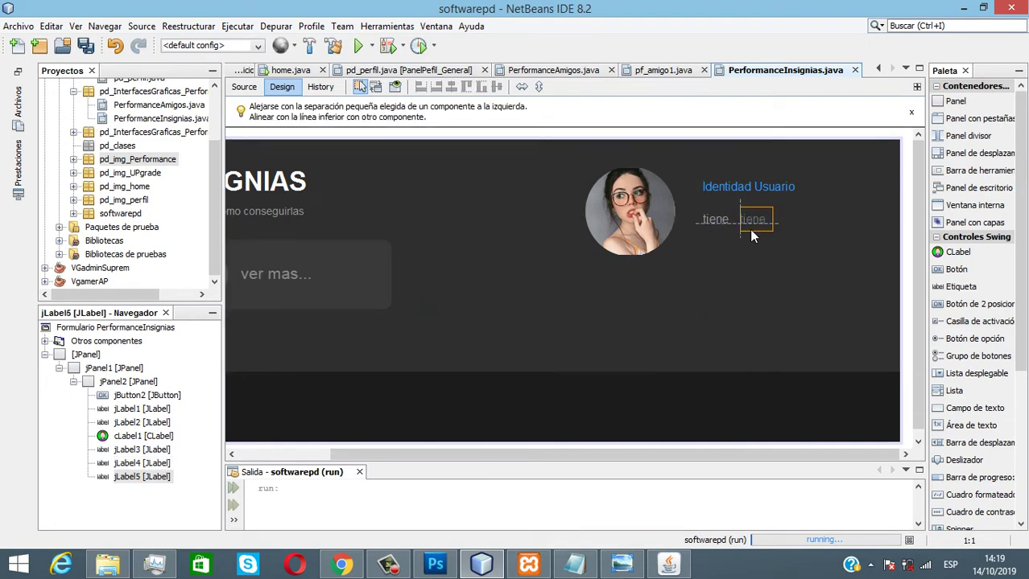
click(751, 230)
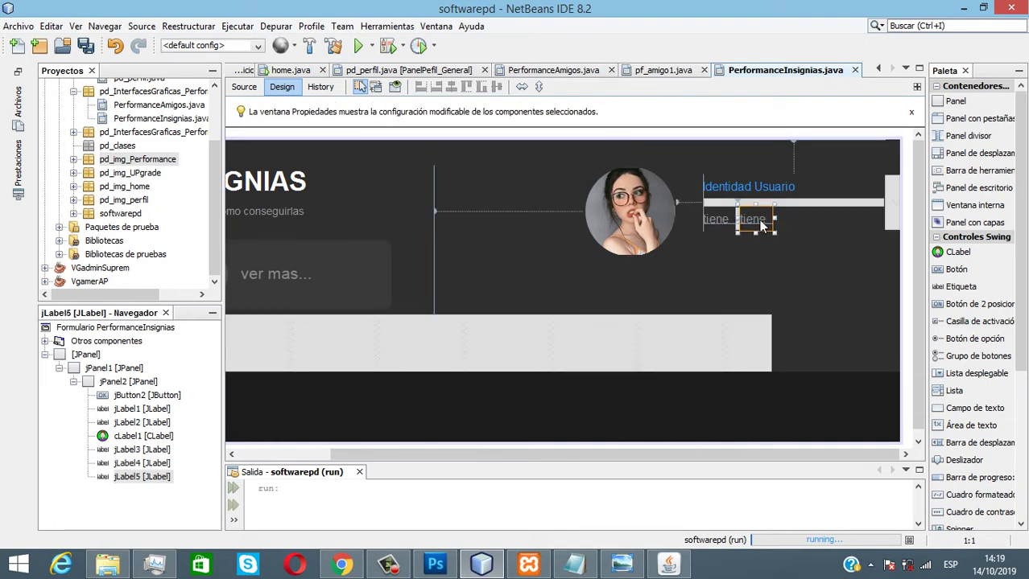
- Set the copied label's text to 000 and narrow the label to fit it
right_click(762, 226)
click(813, 562)
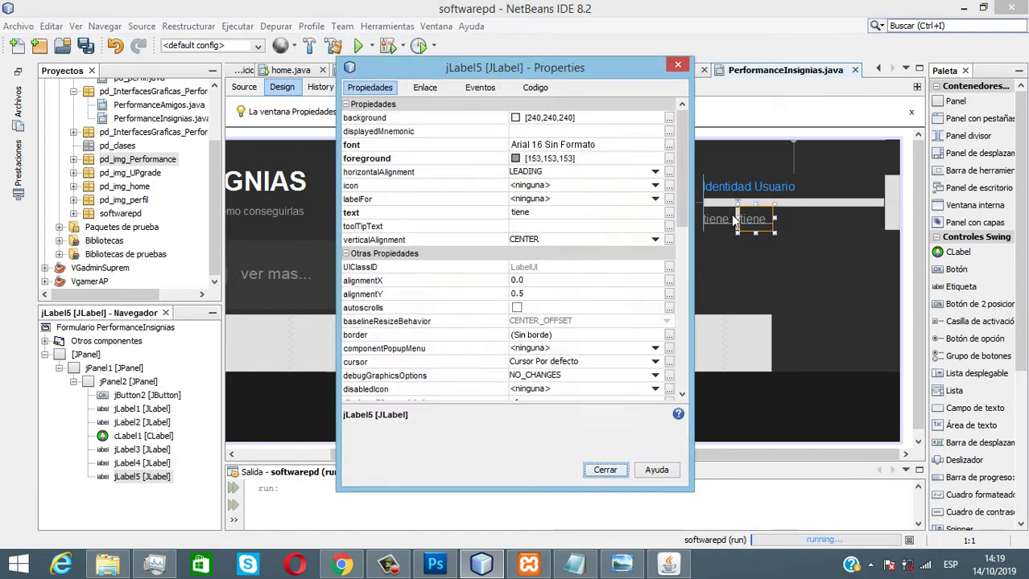
click(565, 214)
text(00)
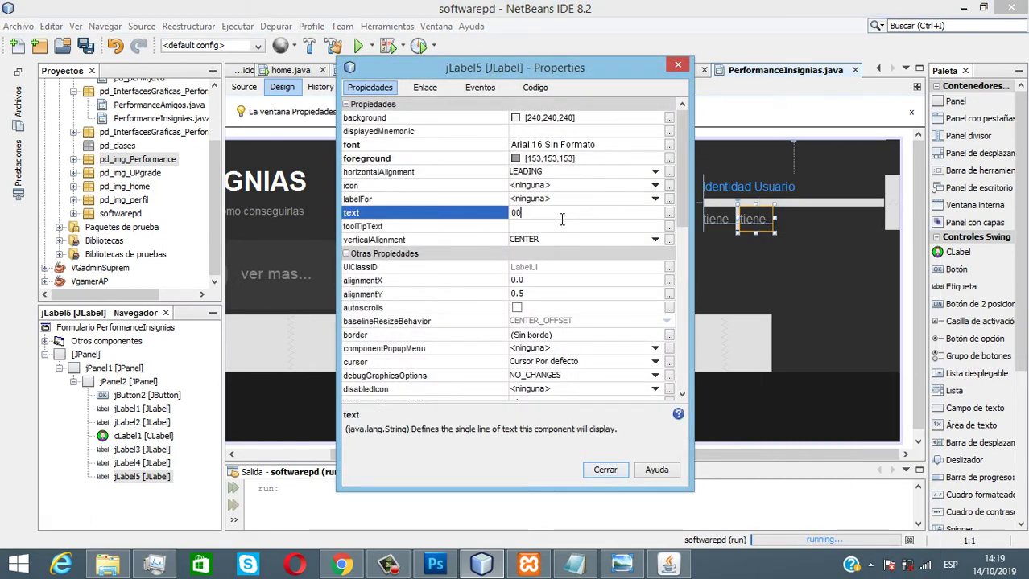
text(0)
key(Return)
click(605, 471)
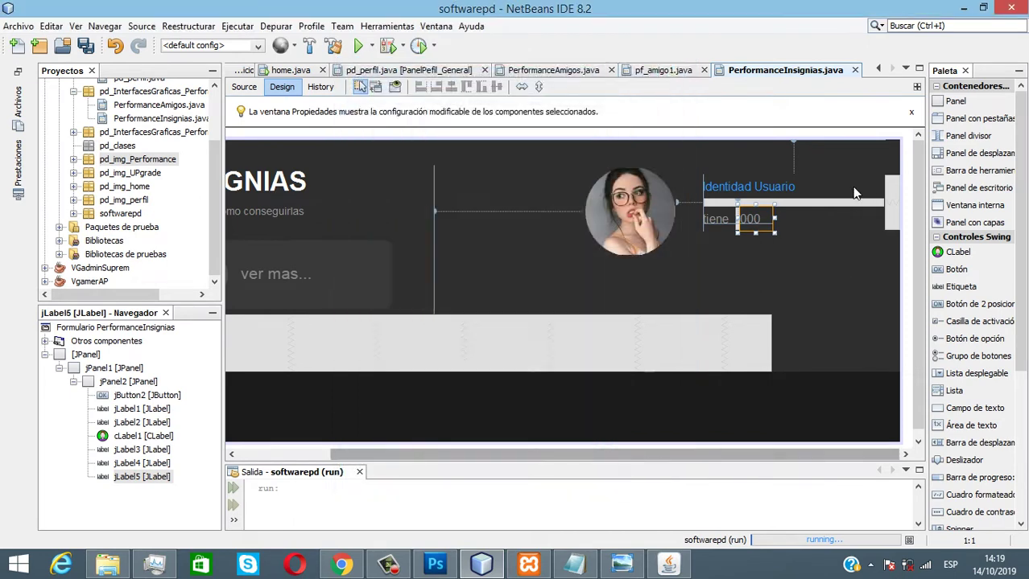
drag(777, 218, 766, 222)
- Paste another copy of the "tiene" label to the right of 000 on the same baseline and widen it to about 128 pixels
click(719, 227)
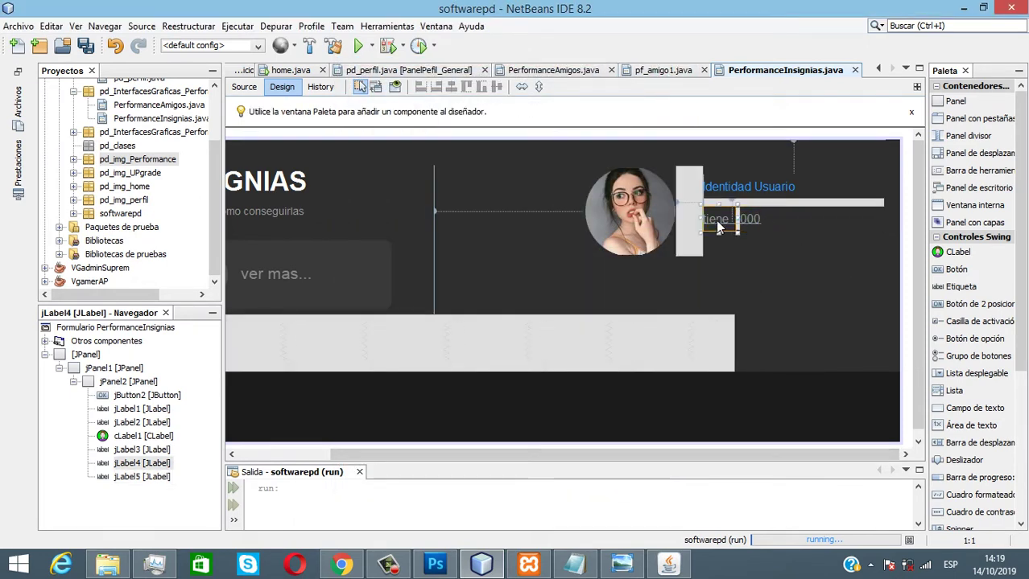
key(ctrl+c)
key(ctrl+v)
click(777, 226)
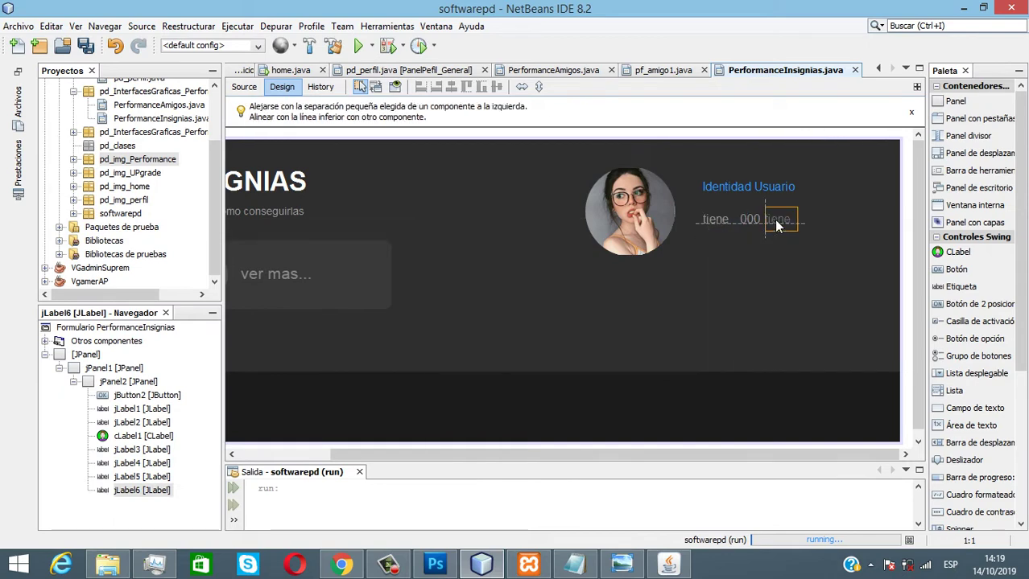
drag(797, 222, 869, 228)
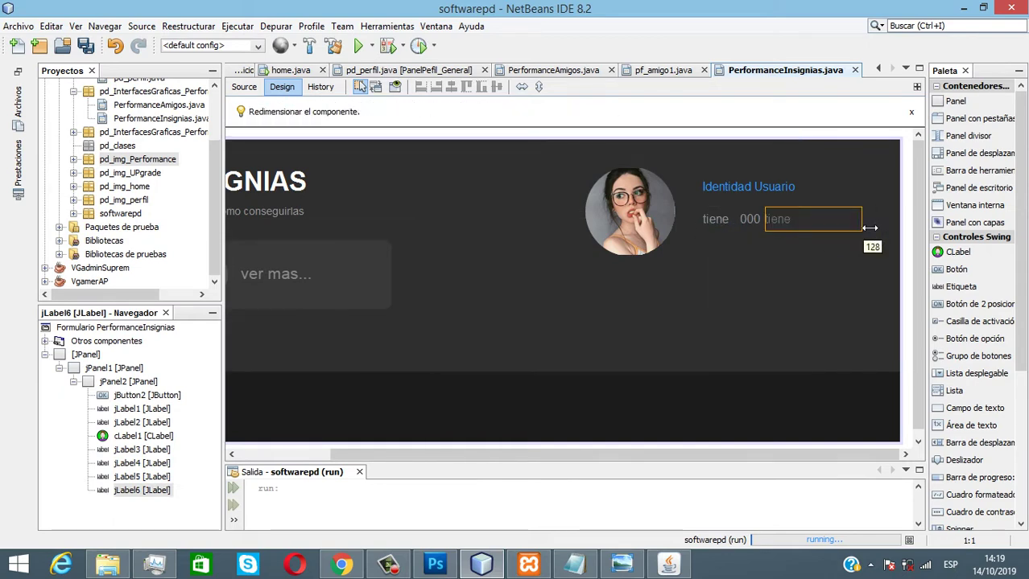
- Change the text of the label to the right of 000 to "insignias"
right_click(791, 220)
click(812, 208)
text(i)
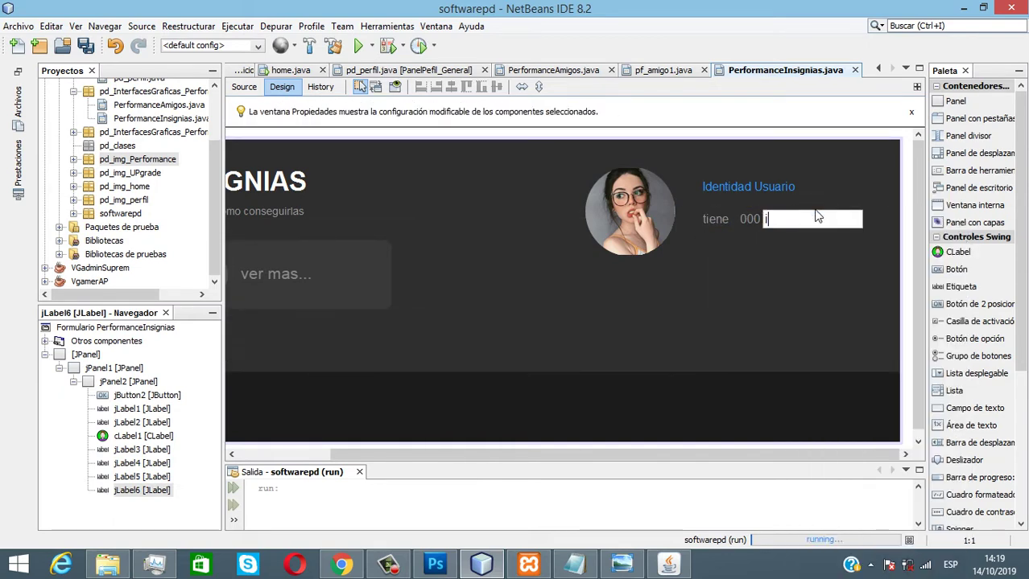
text(nsignias)
key(Return)
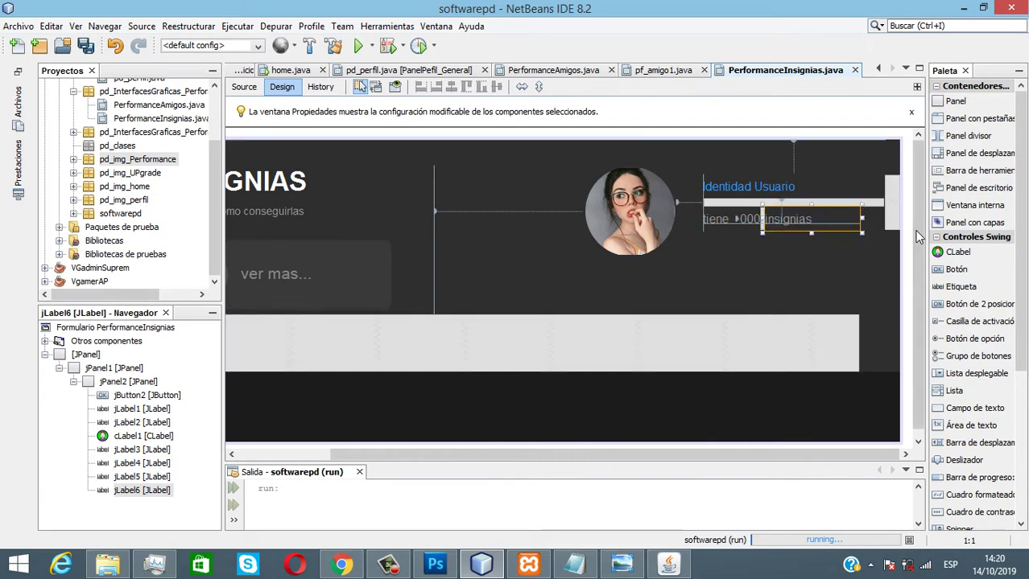
- Tighten the gap after "tiene" by extending the 000 label's left edge, making the label about 31 pixels wide
click(749, 223)
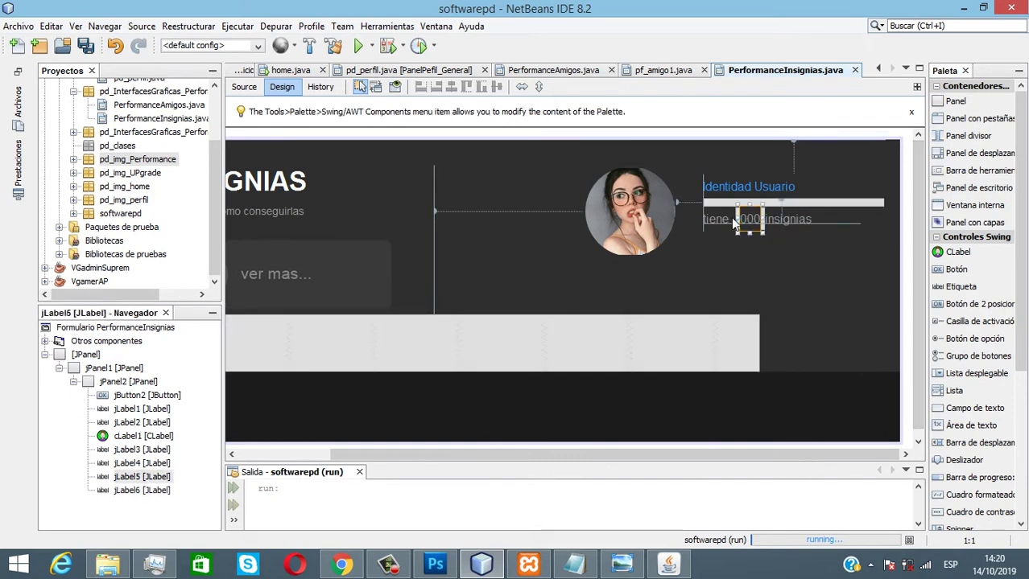
click(723, 227)
drag(740, 225, 739, 223)
drag(746, 223, 748, 225)
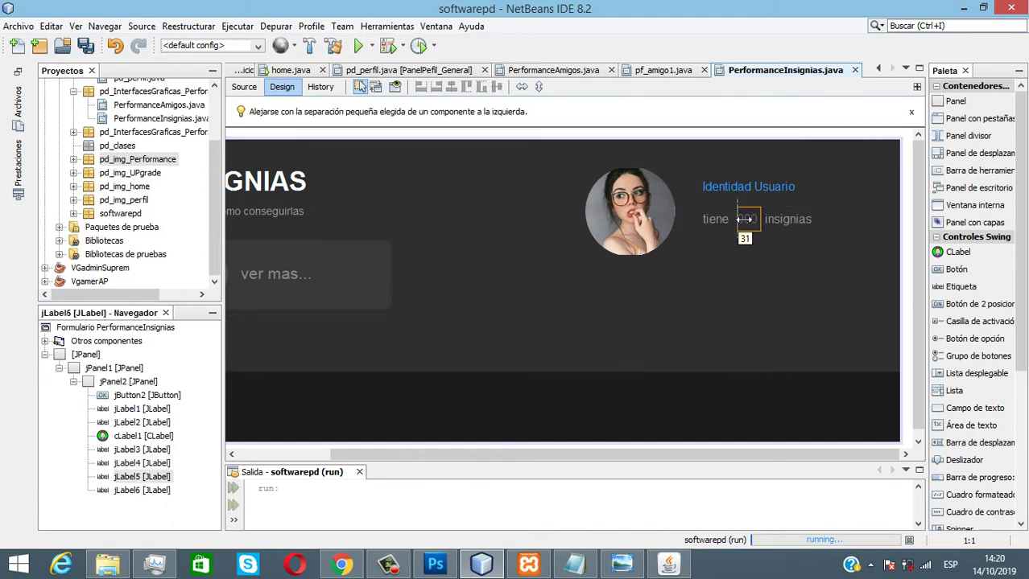
click(795, 226)
click(750, 223)
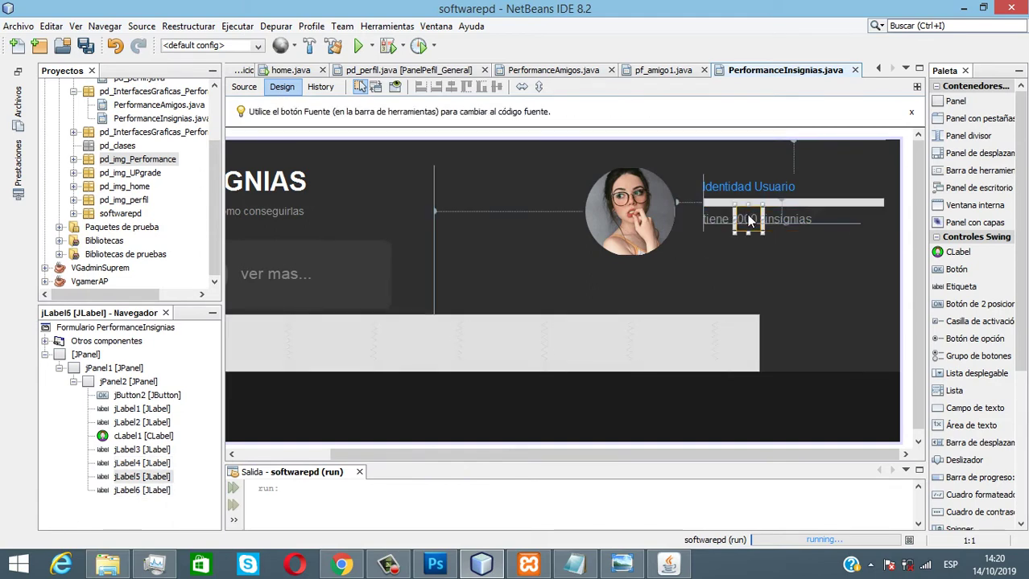
- Set the 000 label's foreground color to blue [51,153,255] and its font size to 18
right_click(749, 221)
click(793, 565)
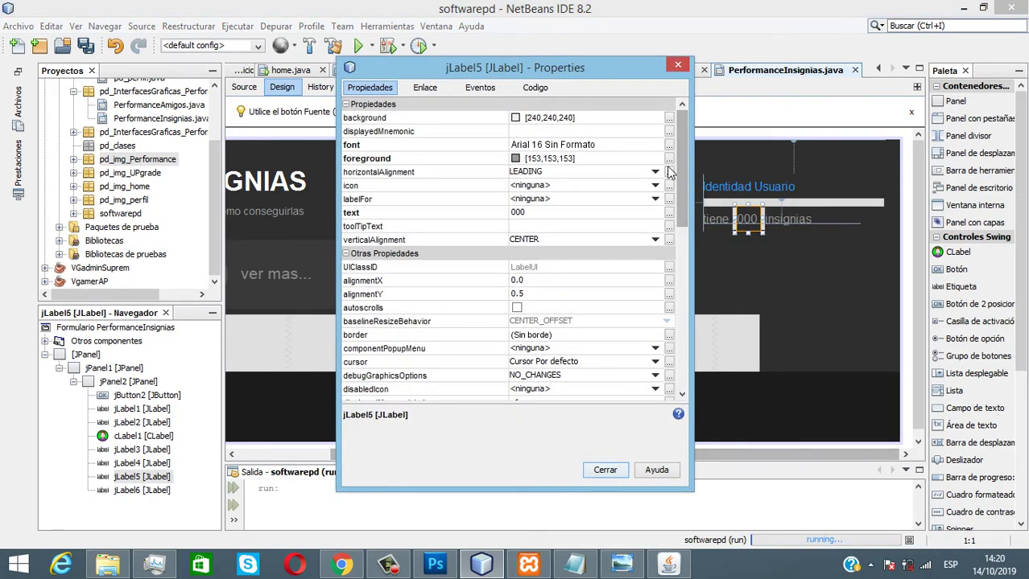
click(667, 158)
click(389, 252)
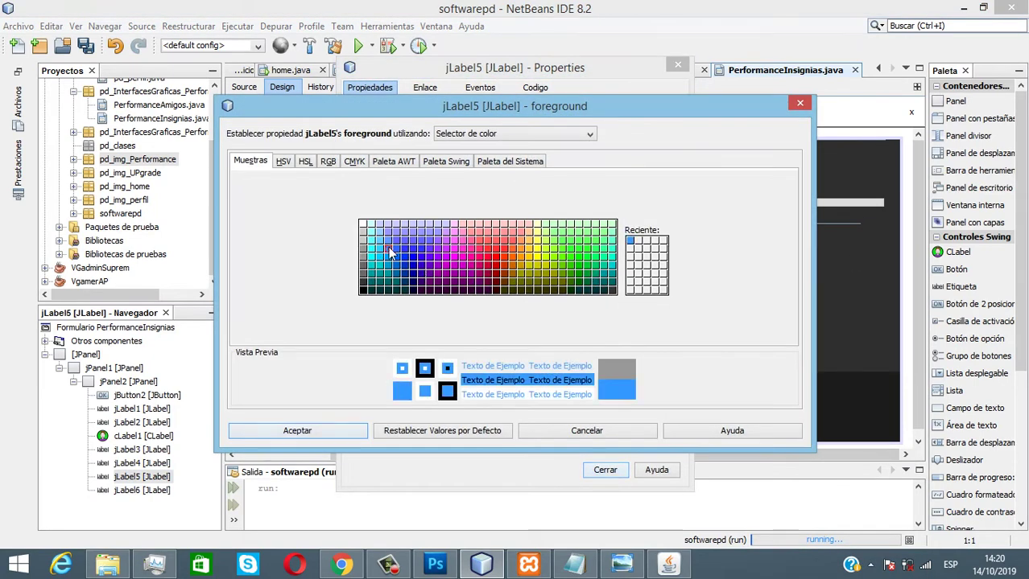
click(355, 429)
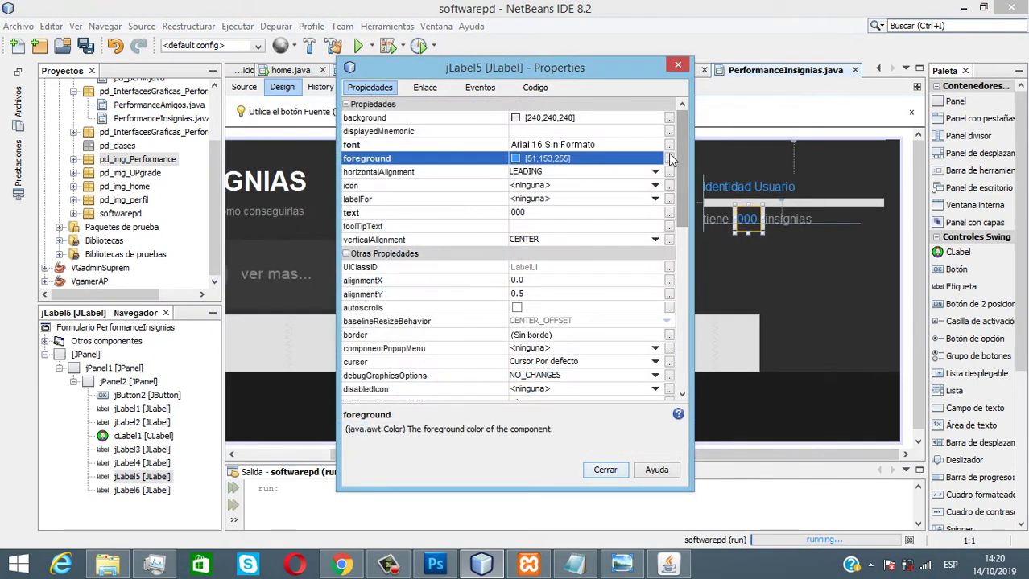
click(669, 145)
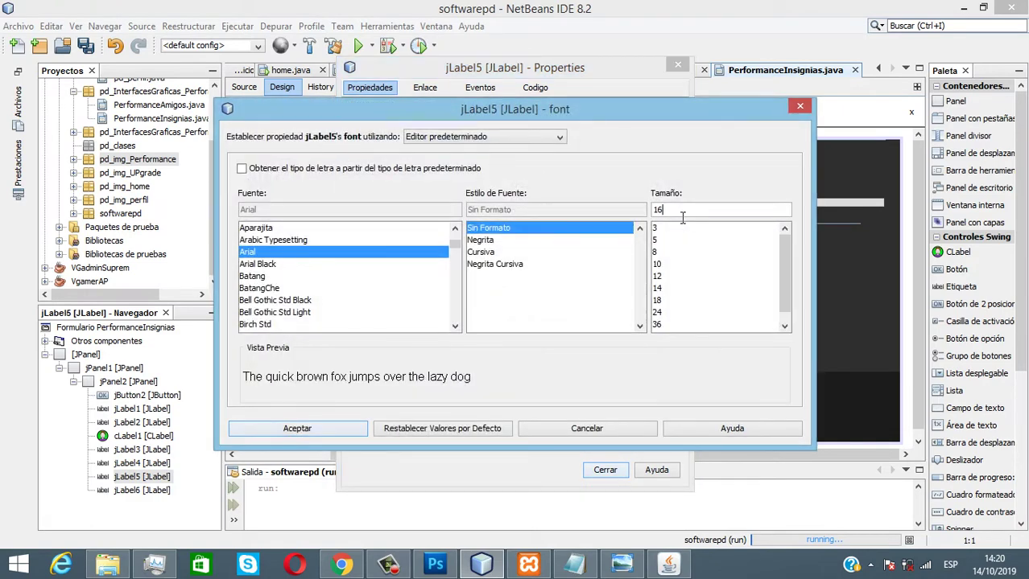
key(Return)
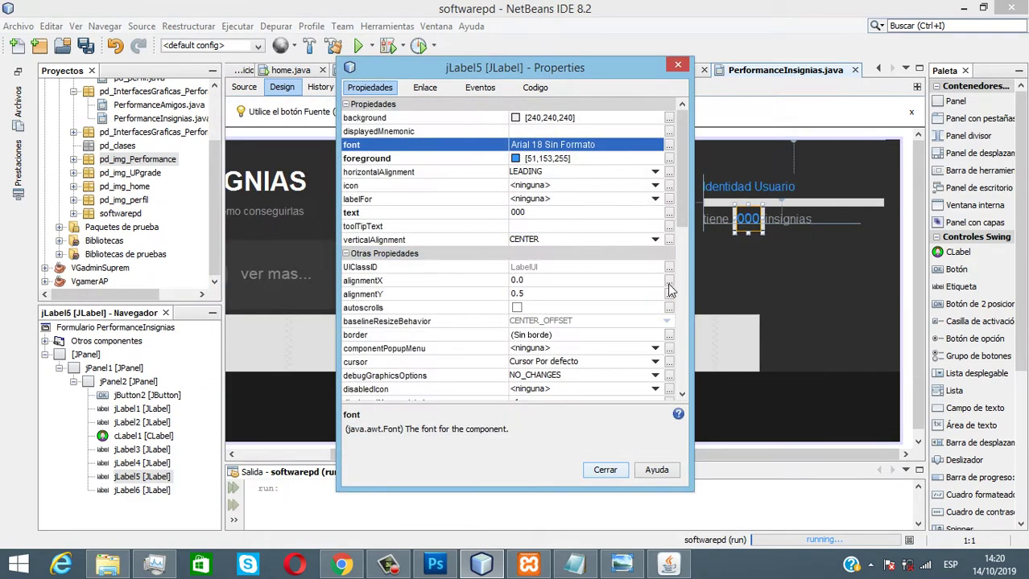
- Try the texts 12, 222 and 999 in the blue count label to test how different numbers fit
click(564, 212)
text(12)
key(Return)
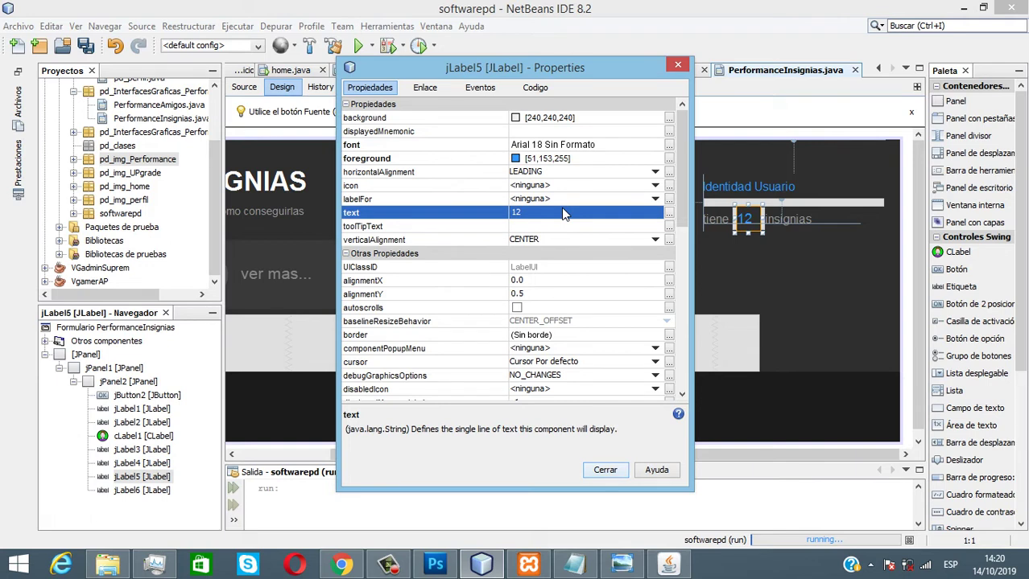
click(567, 214)
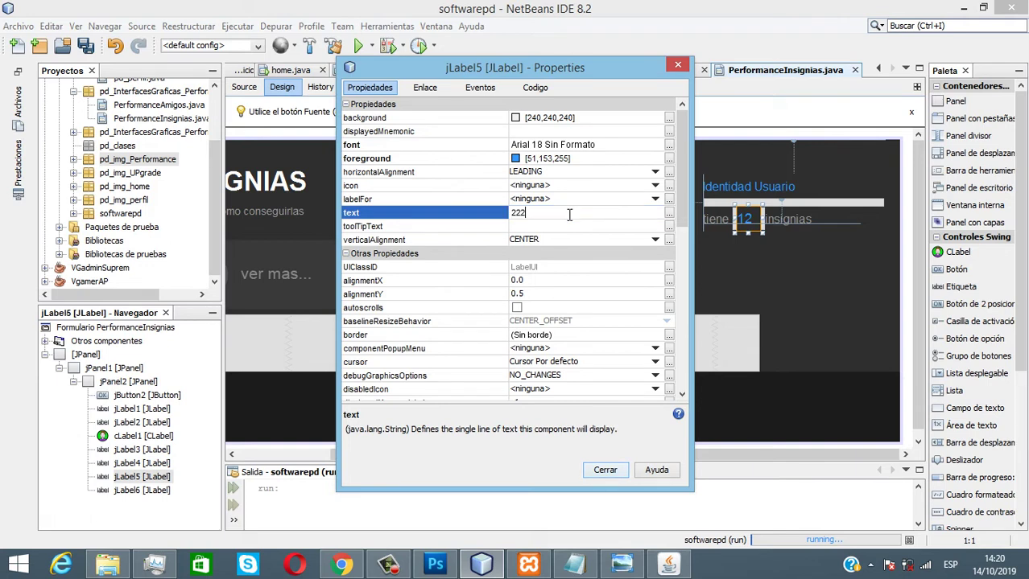
key(Return)
click(569, 217)
text(999)
key(Return)
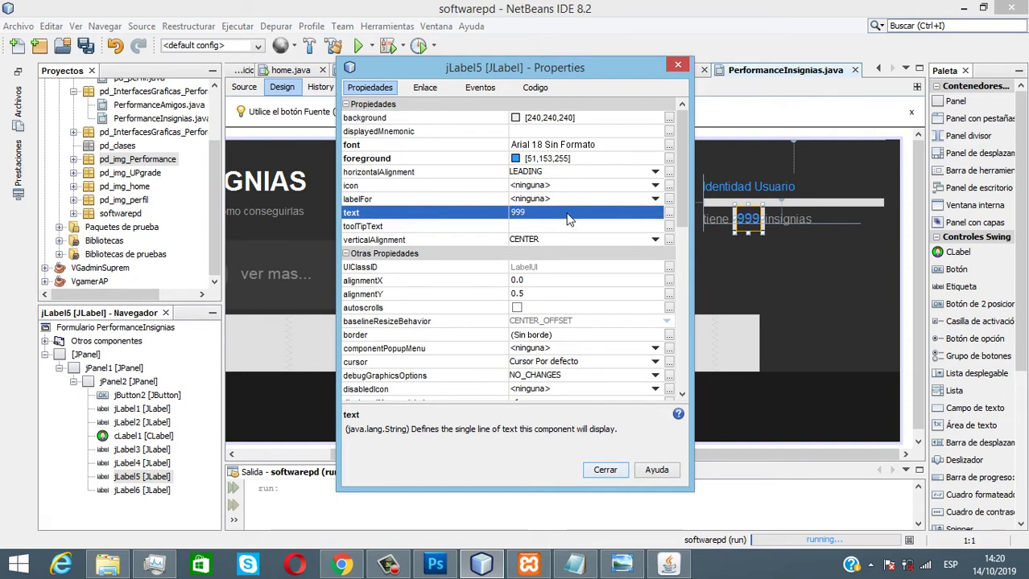
- Set the blue count label's text to 0 and its horizontal alignment to CENTER
click(568, 219)
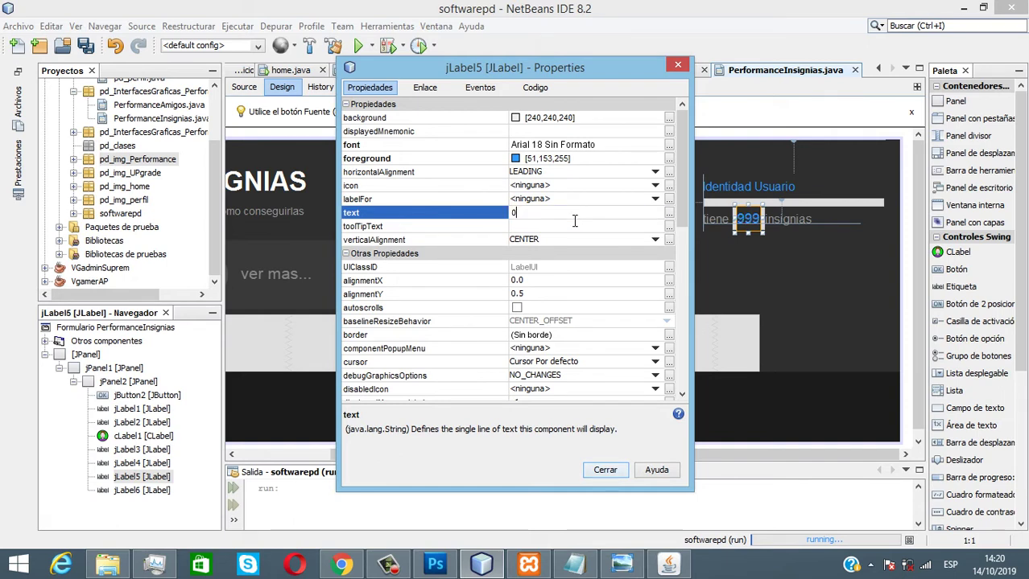
key(Return)
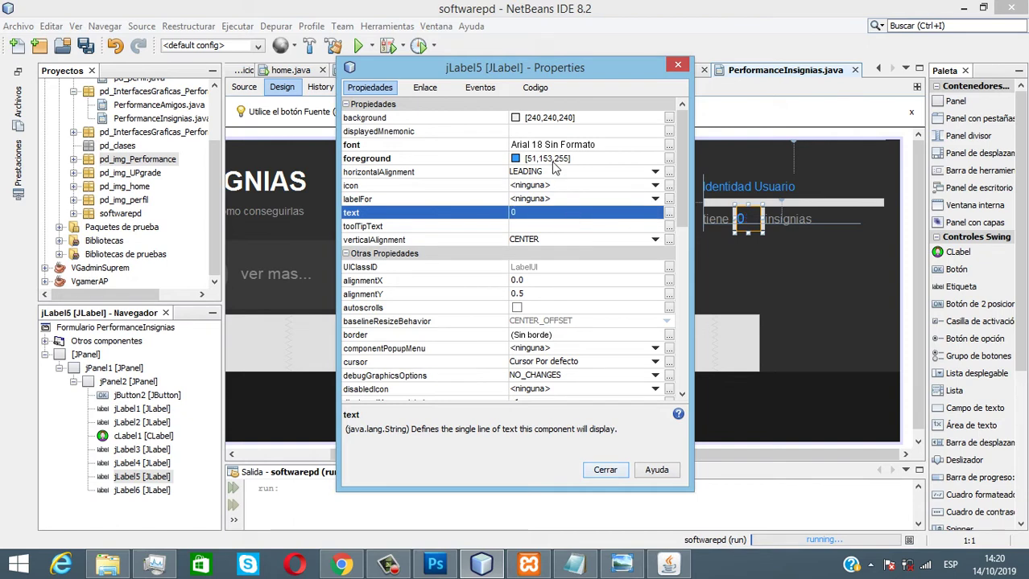
click(559, 173)
click(556, 237)
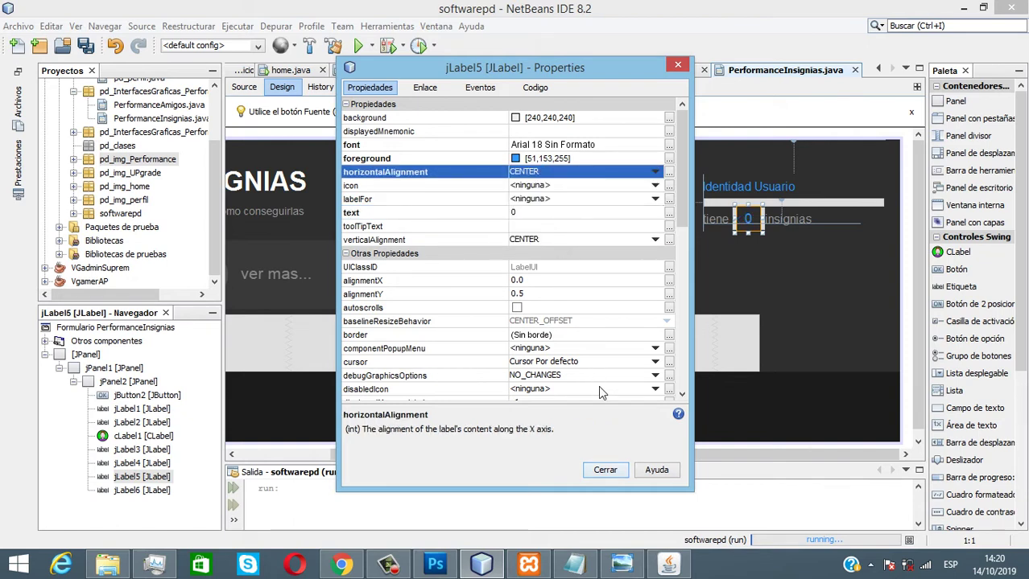
click(596, 470)
click(707, 417)
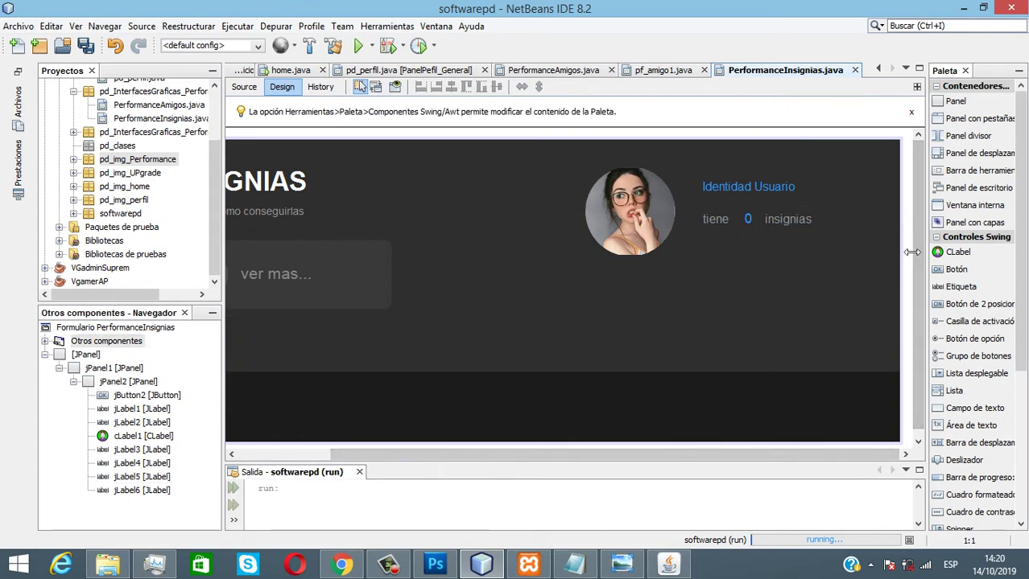
- Lower the top edge of the Identidad Usuario label so its text sits closer to the insignias count row
drag(678, 463, 607, 476)
drag(698, 459, 764, 465)
click(743, 192)
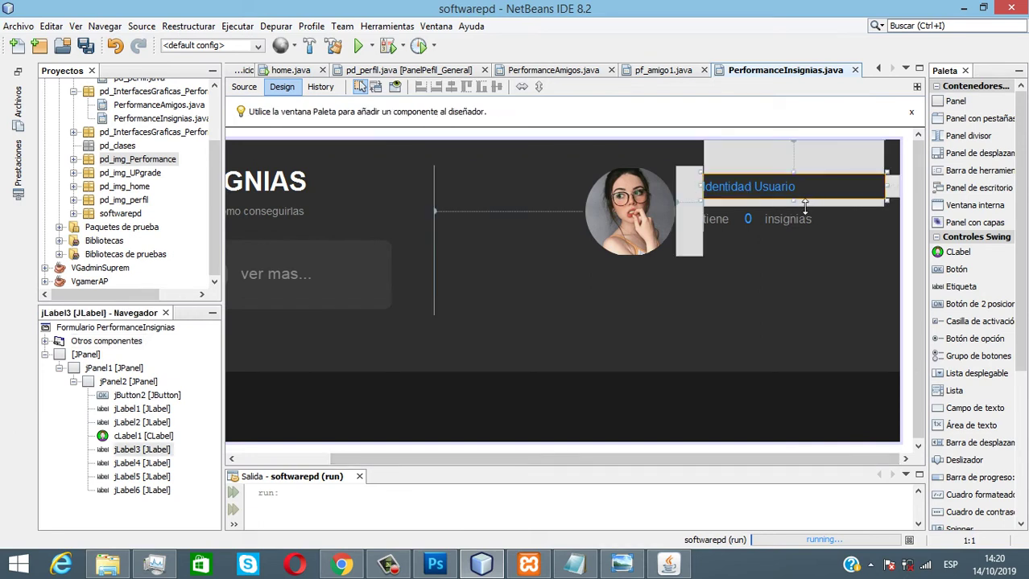
drag(797, 200, 809, 224)
click(752, 226)
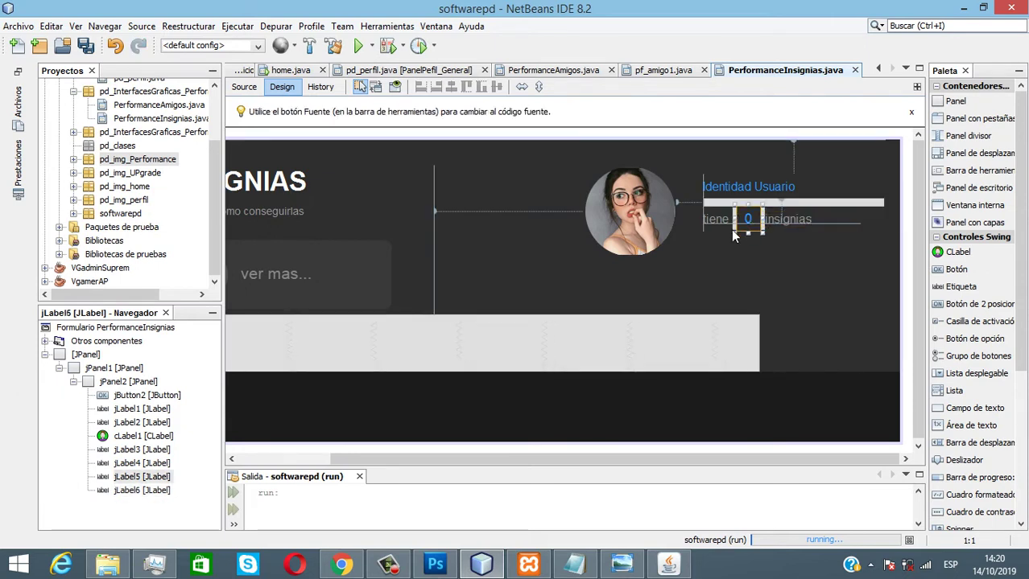
click(746, 227)
click(749, 223)
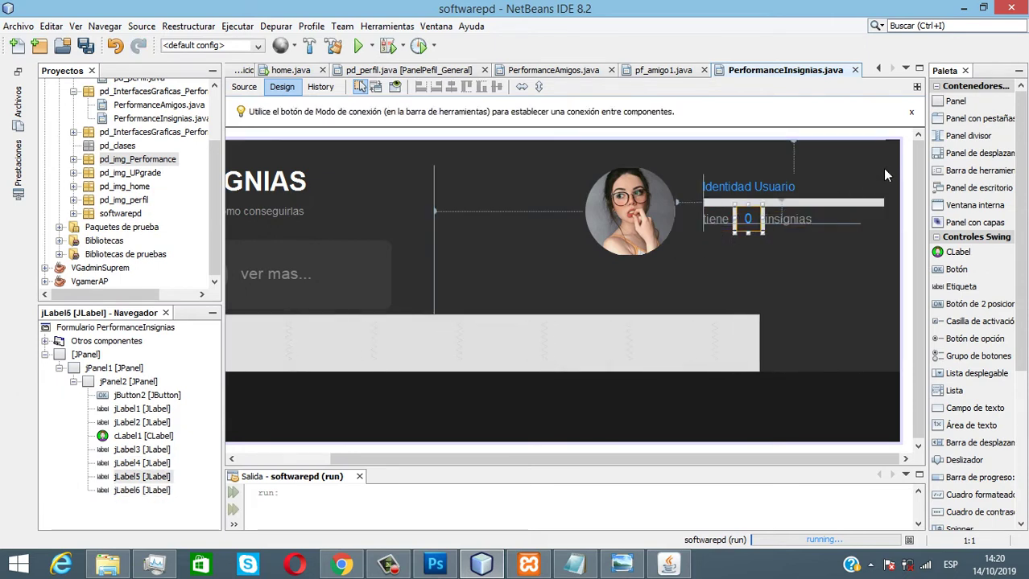
click(906, 163)
click(757, 185)
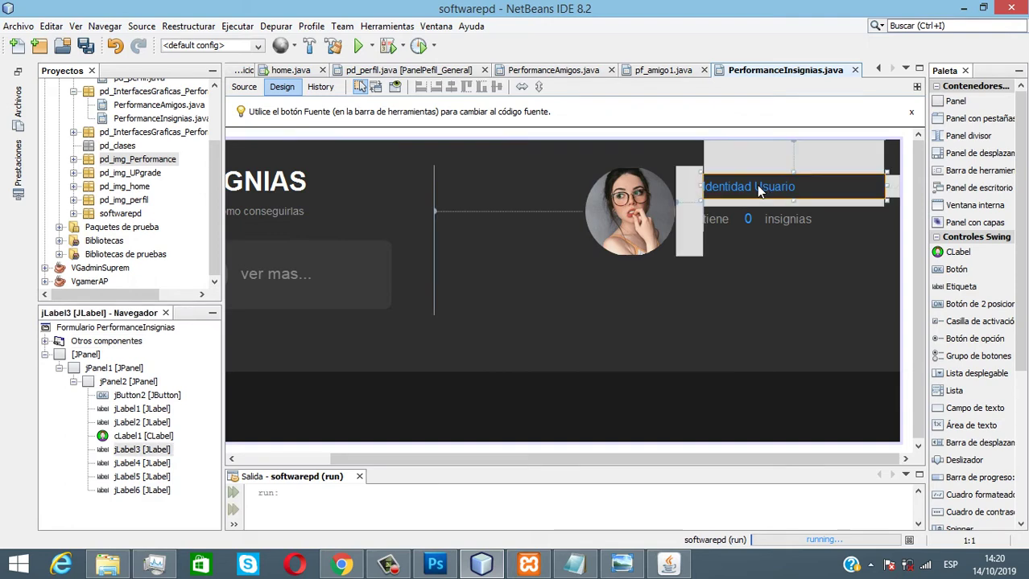
drag(800, 180, 801, 185)
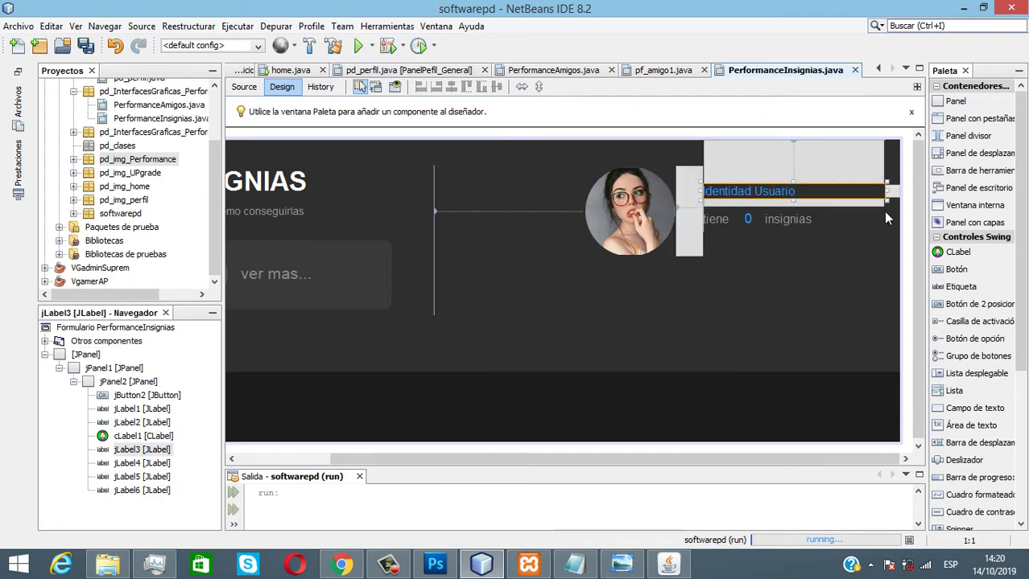
click(907, 207)
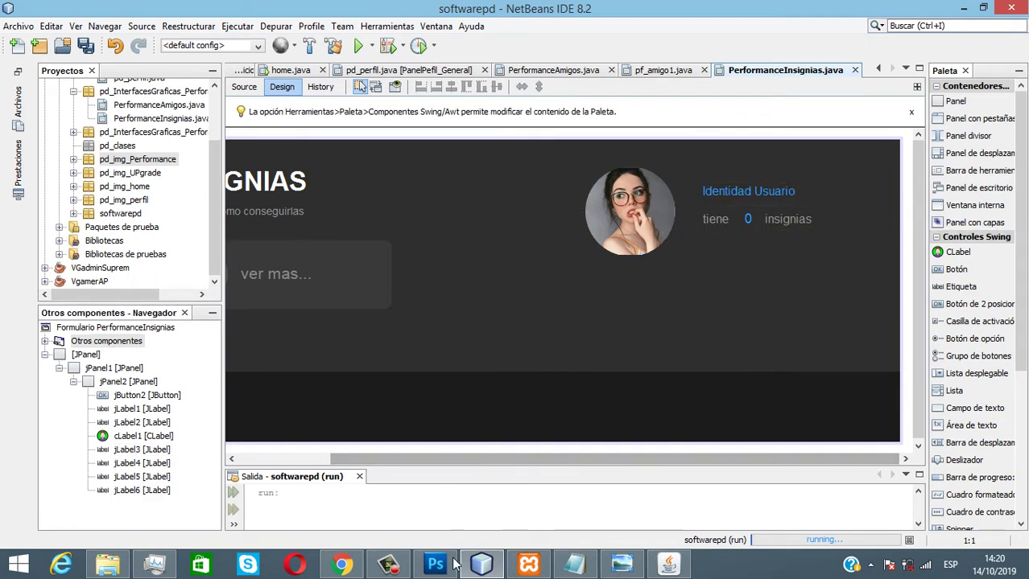
- Shorten the tiene, 0 and insignias labels from below to bring the row closer to Identidad Usuario, and compare the header with the Photoshop design
mouse_move(441, 570)
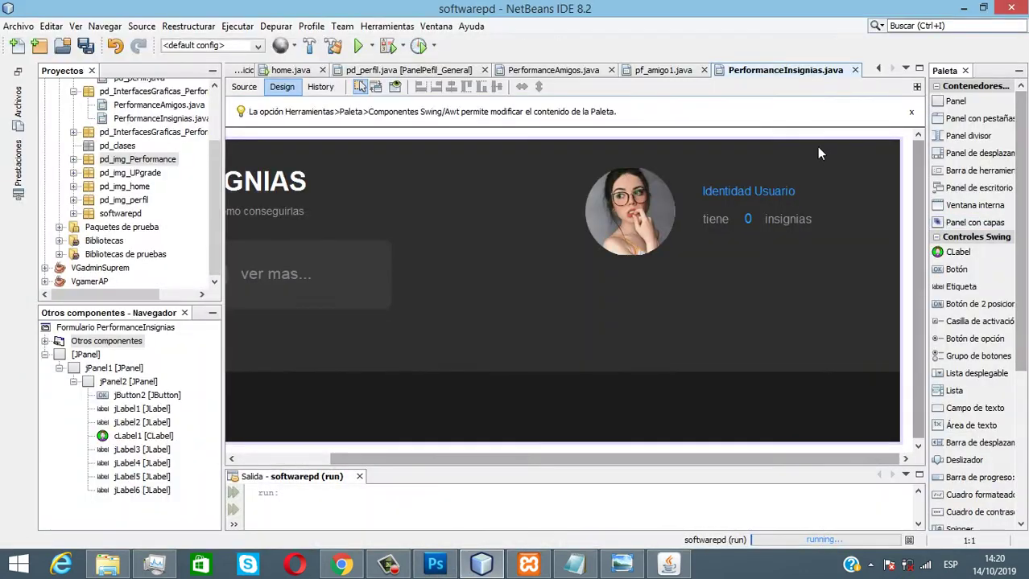
click(715, 219)
drag(720, 231, 751, 231)
click(747, 221)
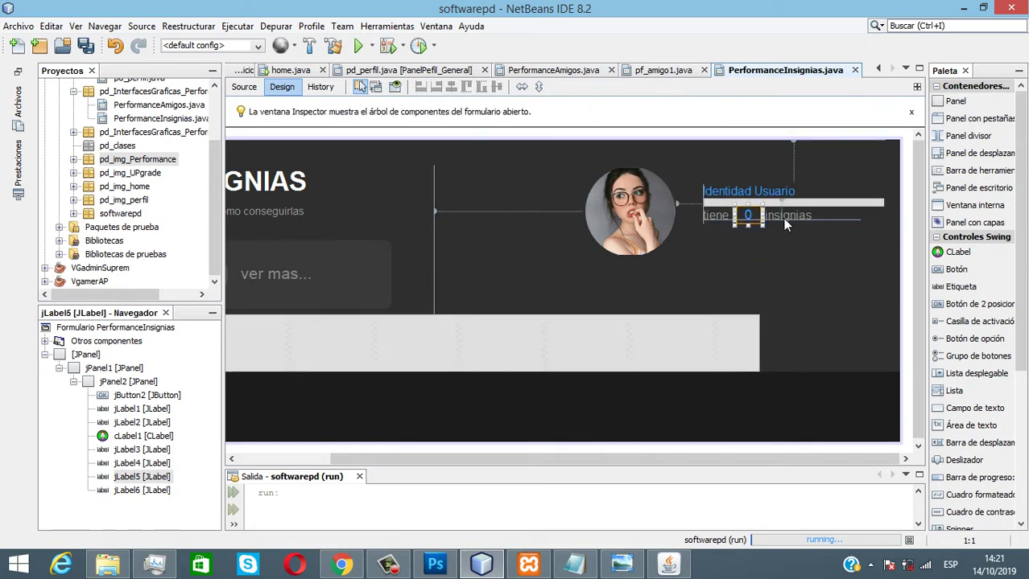
click(909, 216)
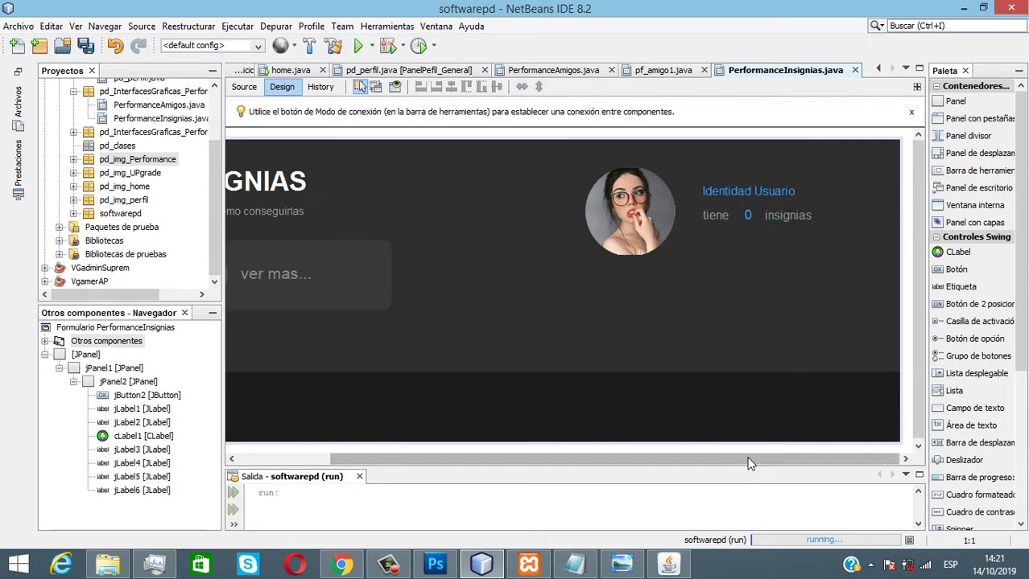
drag(744, 459, 653, 458)
click(424, 567)
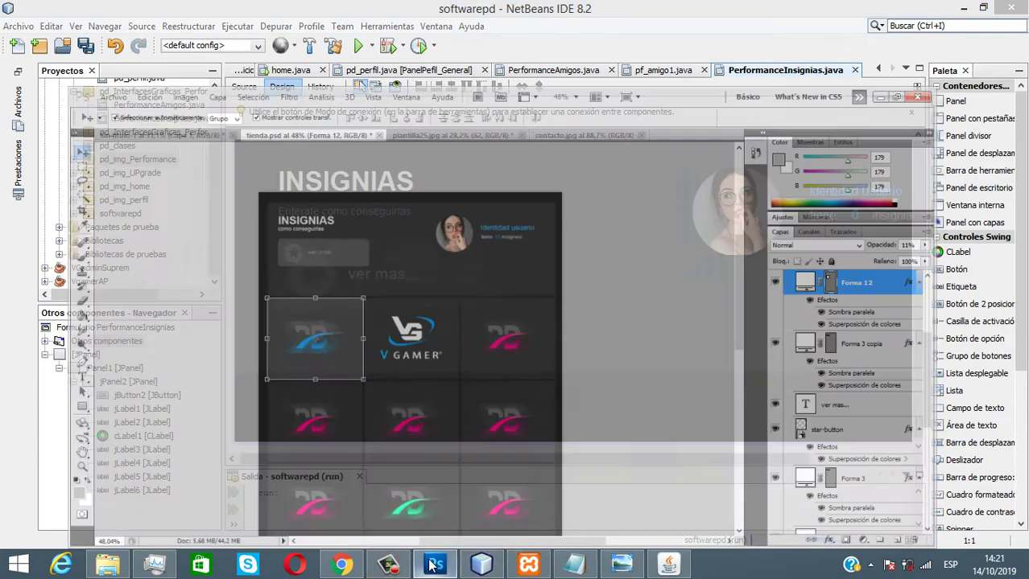
click(425, 568)
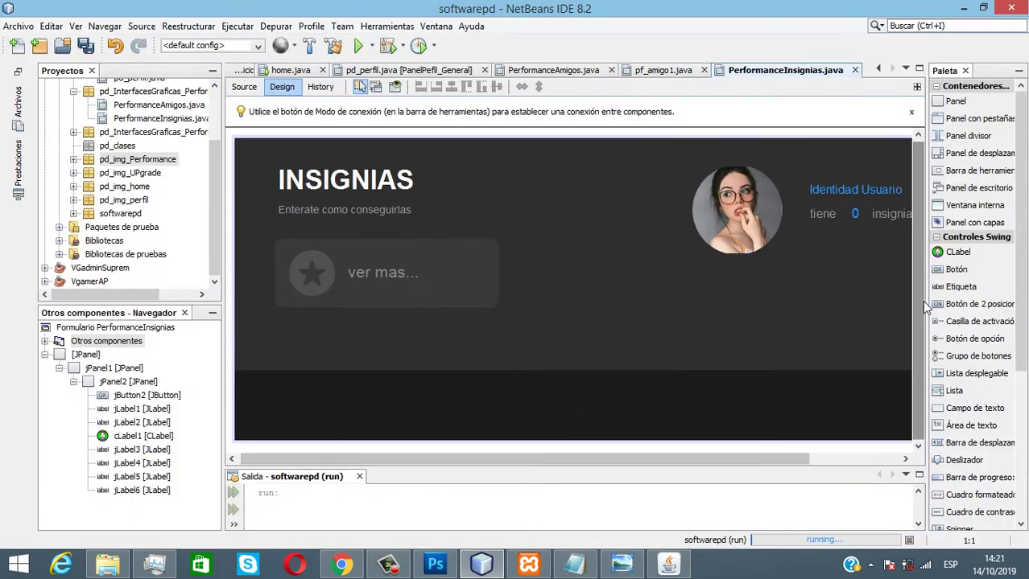
drag(798, 459, 934, 460)
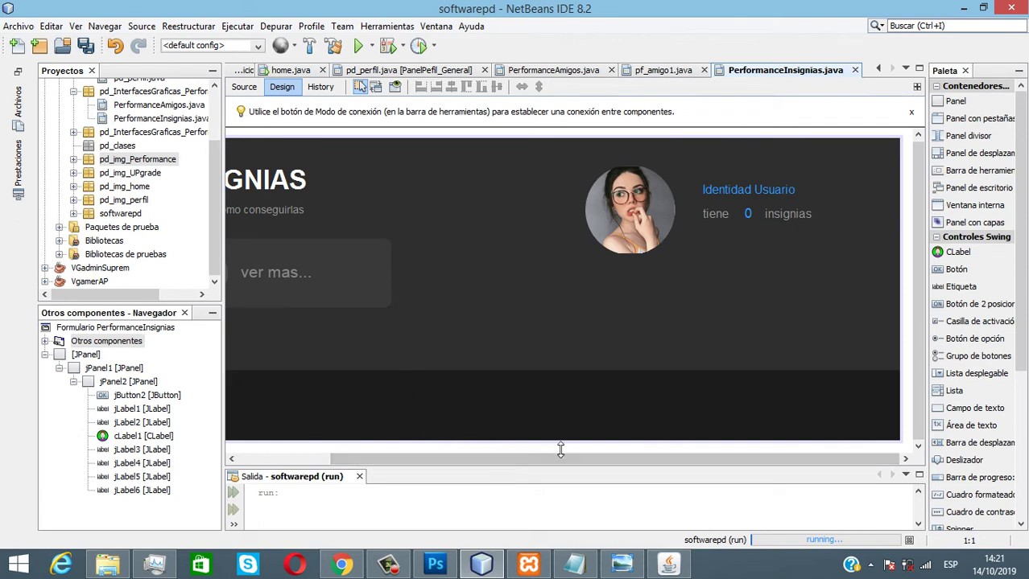
- Select jPanel1 and extend its bottom edge to enlarge the dark area below the header panel
click(126, 370)
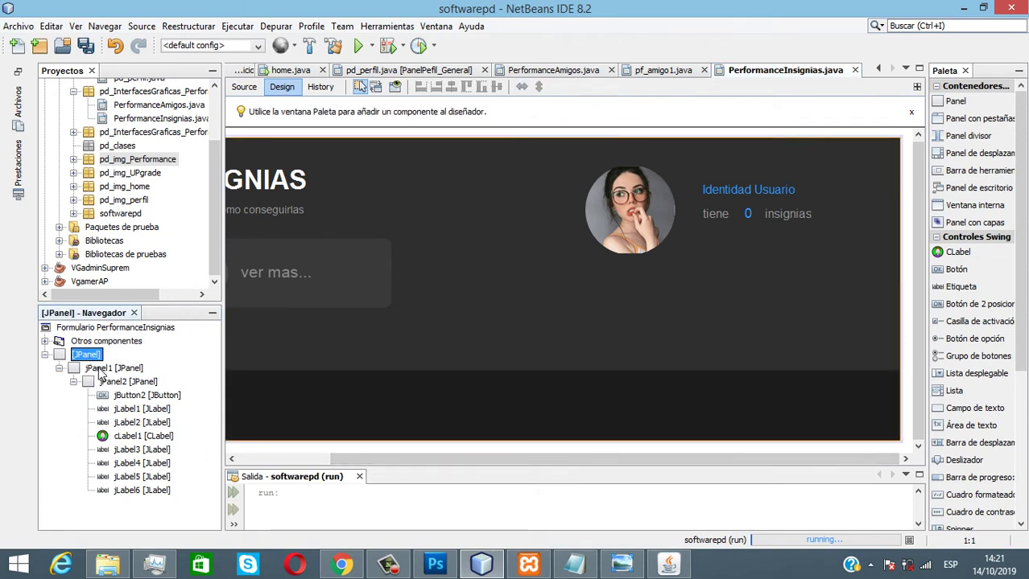
click(95, 354)
click(540, 454)
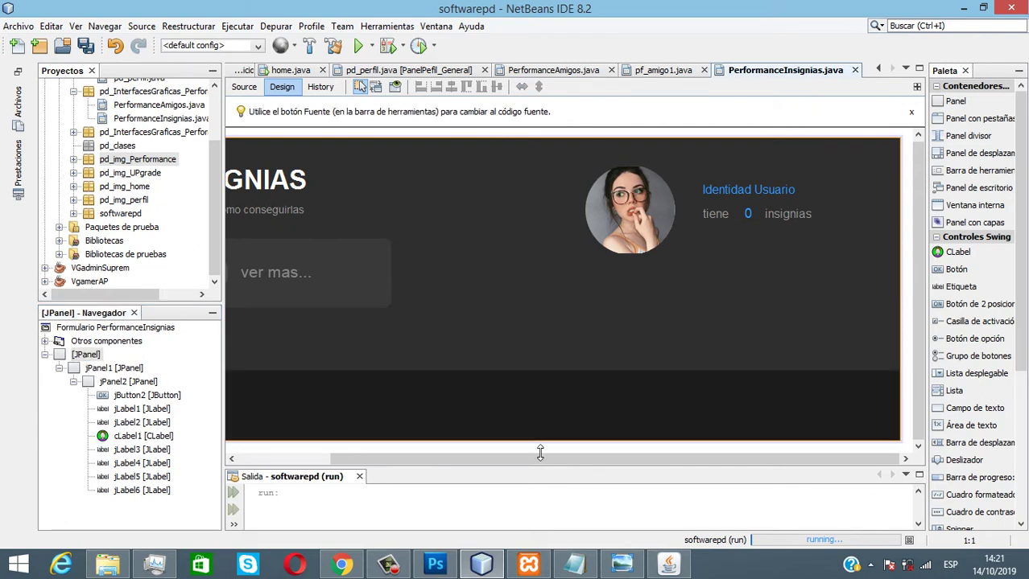
click(117, 382)
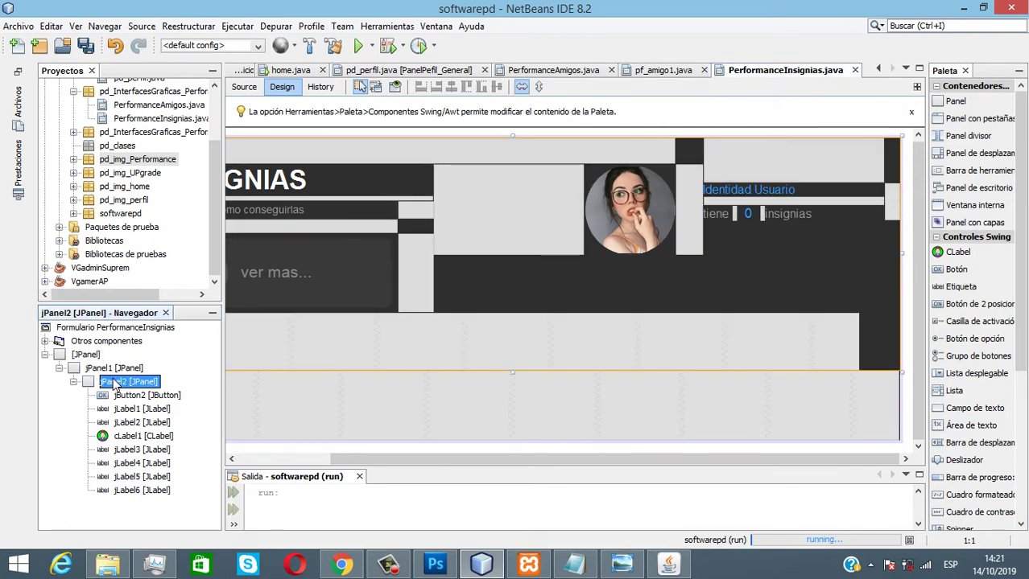
click(117, 369)
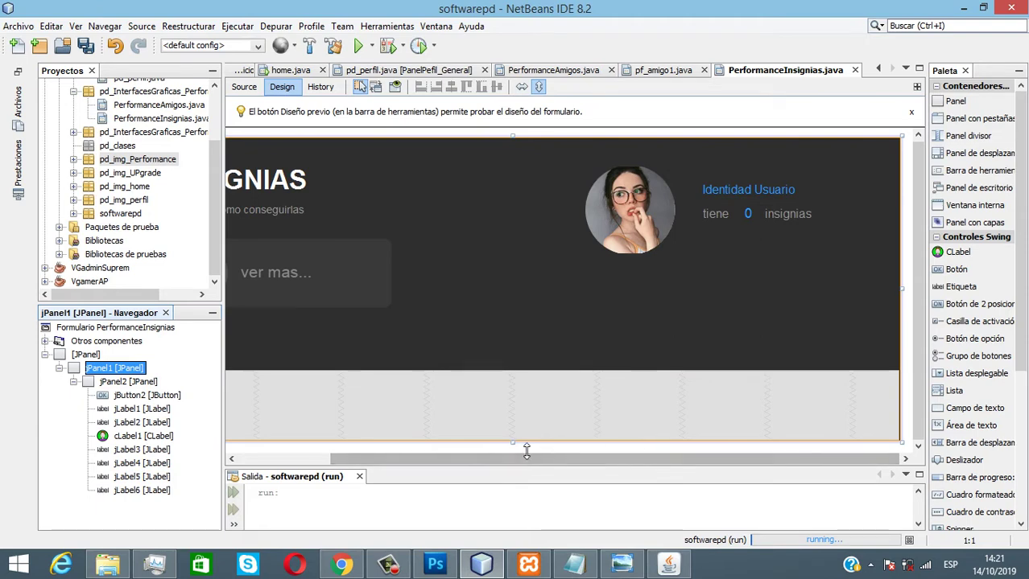
drag(512, 442, 522, 495)
scroll(909, 387, down, 1)
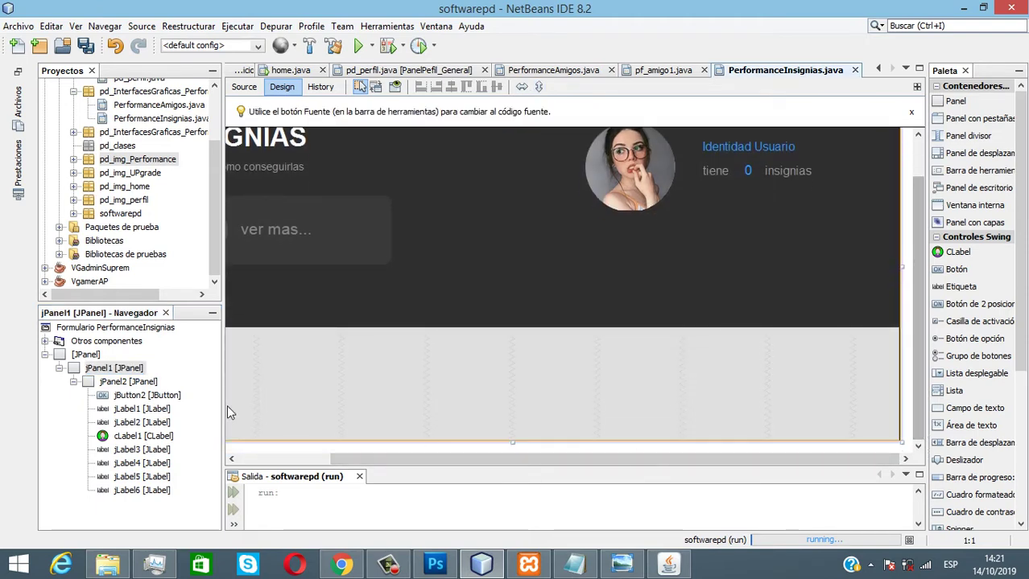
click(84, 355)
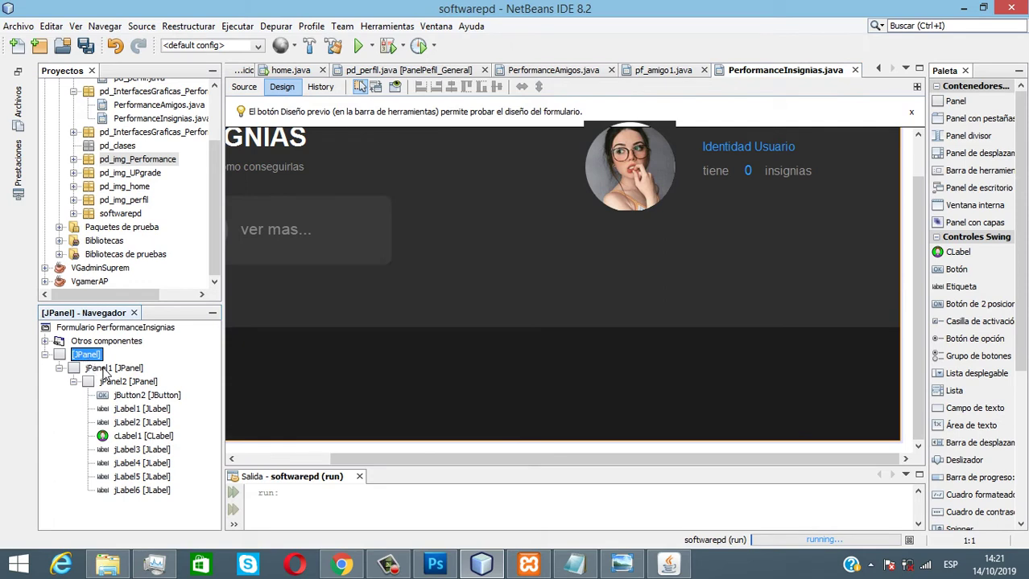
click(102, 371)
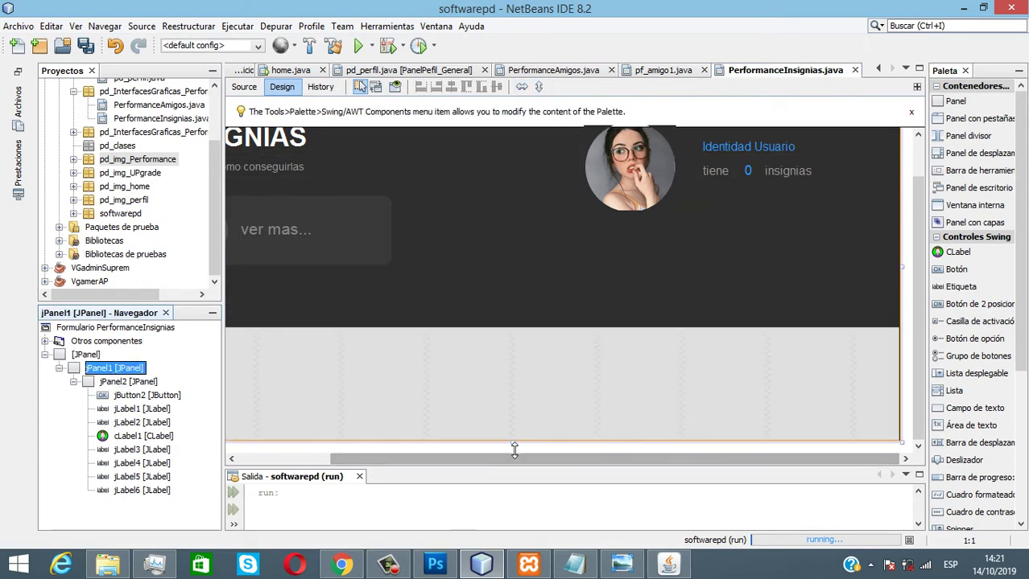
drag(514, 450, 514, 460)
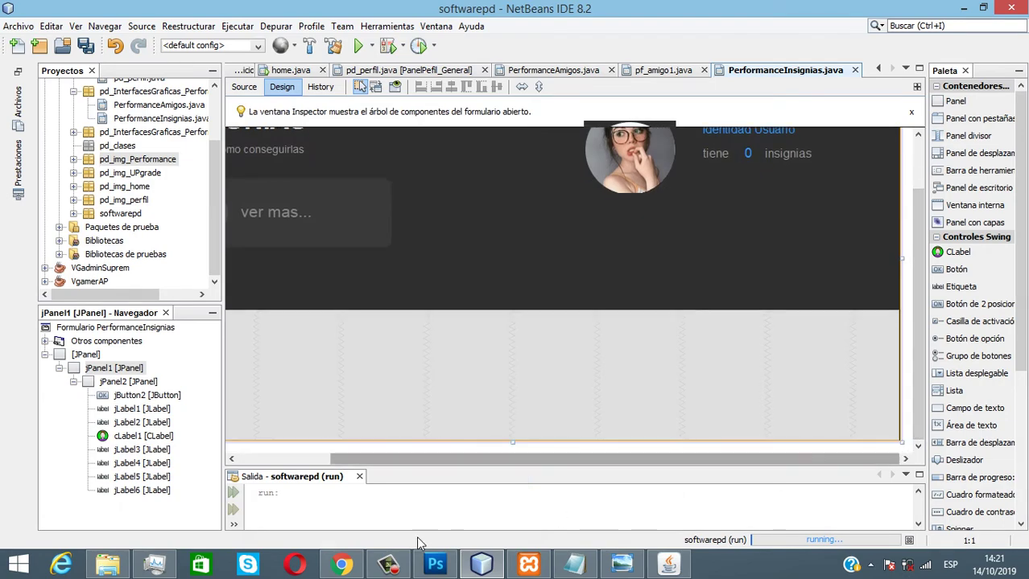
- Check the badge grid in the Photoshop design and stretch jPanel1 further down in the NetBeans form
click(444, 565)
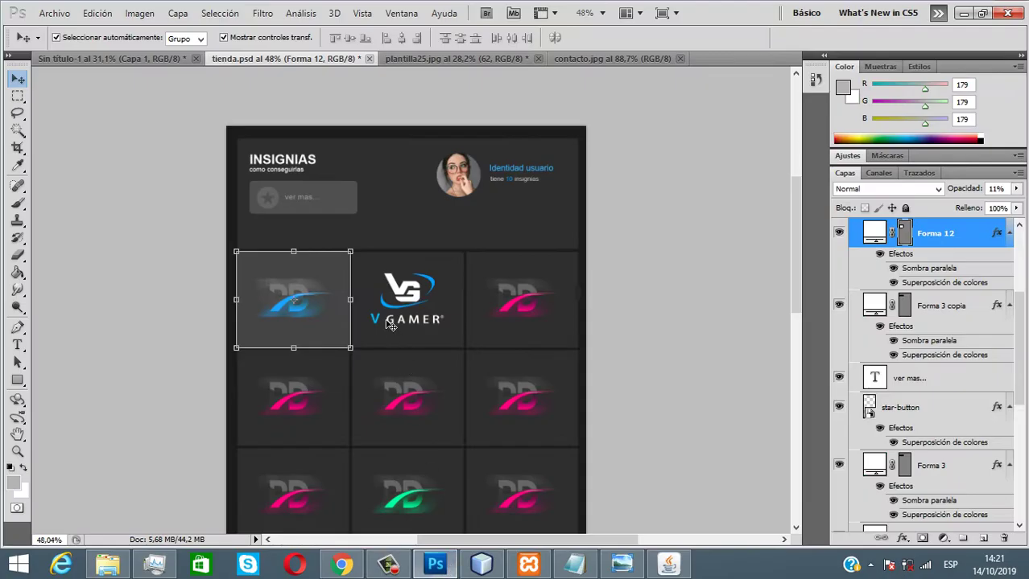
click(481, 566)
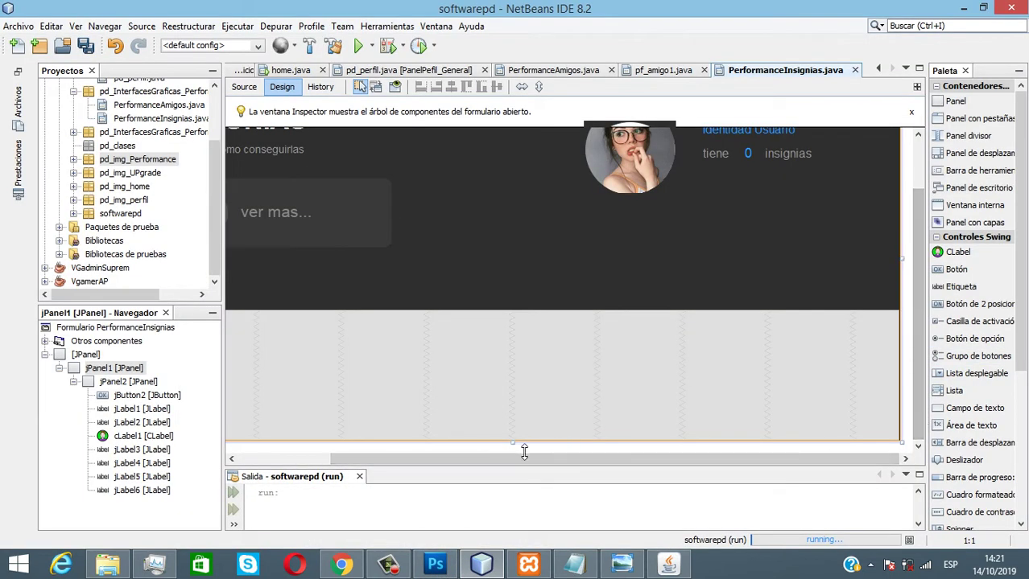
drag(513, 442, 521, 481)
drag(916, 276, 862, 205)
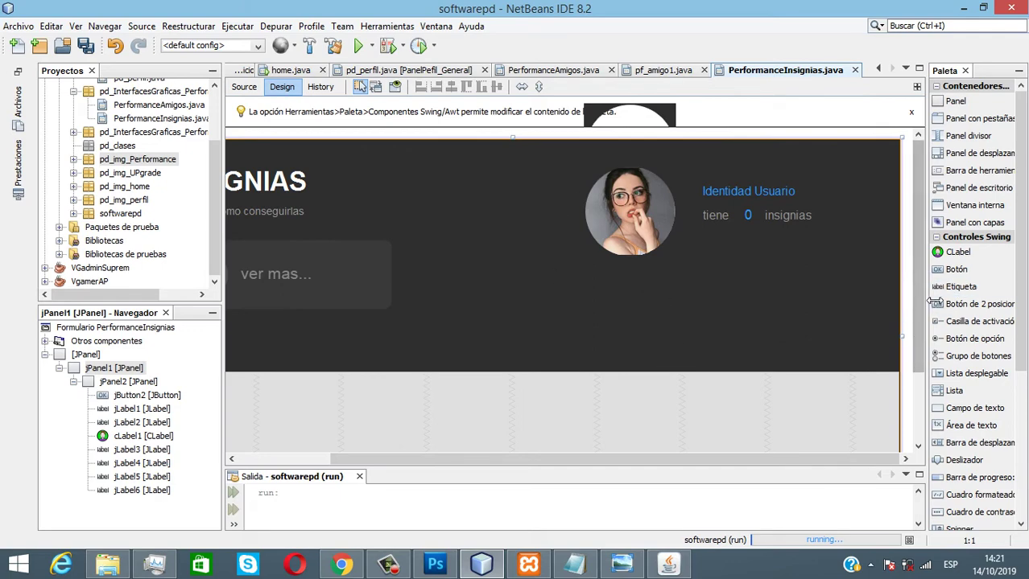
click(916, 392)
drag(513, 443, 521, 476)
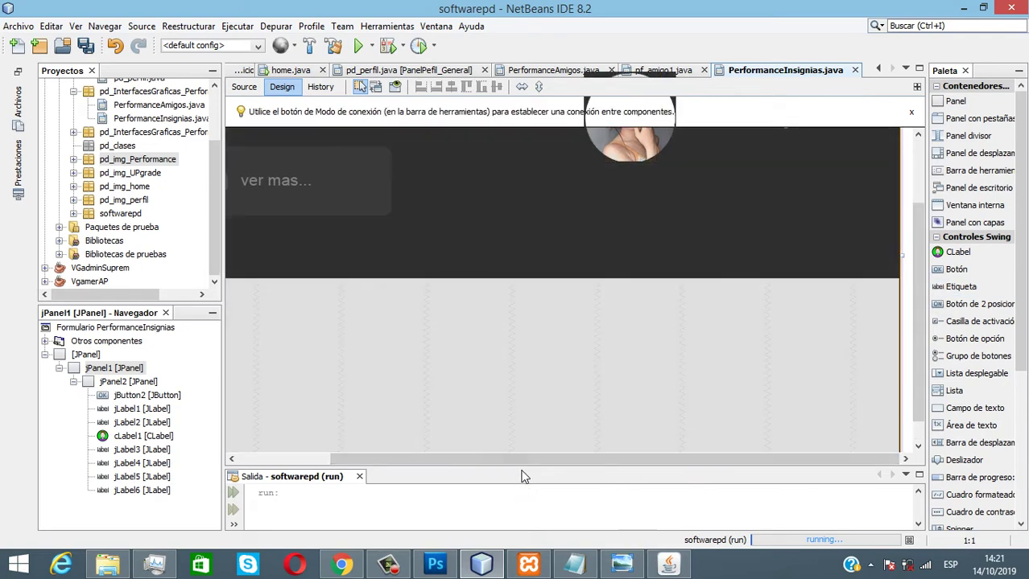
- Switch to Photoshop and hide the Forma 12 highlight layer covering the first badge tile in tienda.psd
click(455, 567)
scroll(395, 292, up, 2)
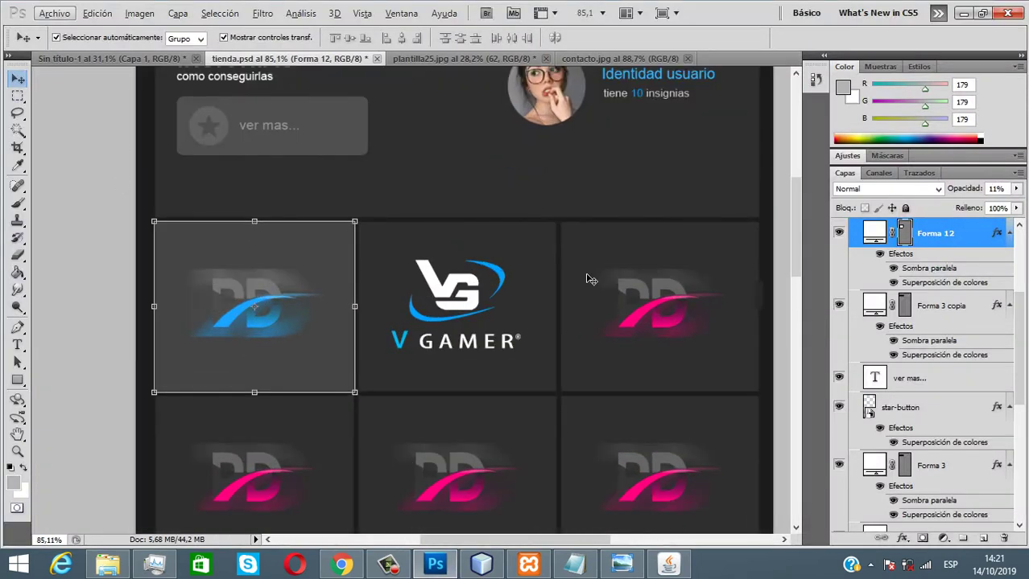
click(839, 233)
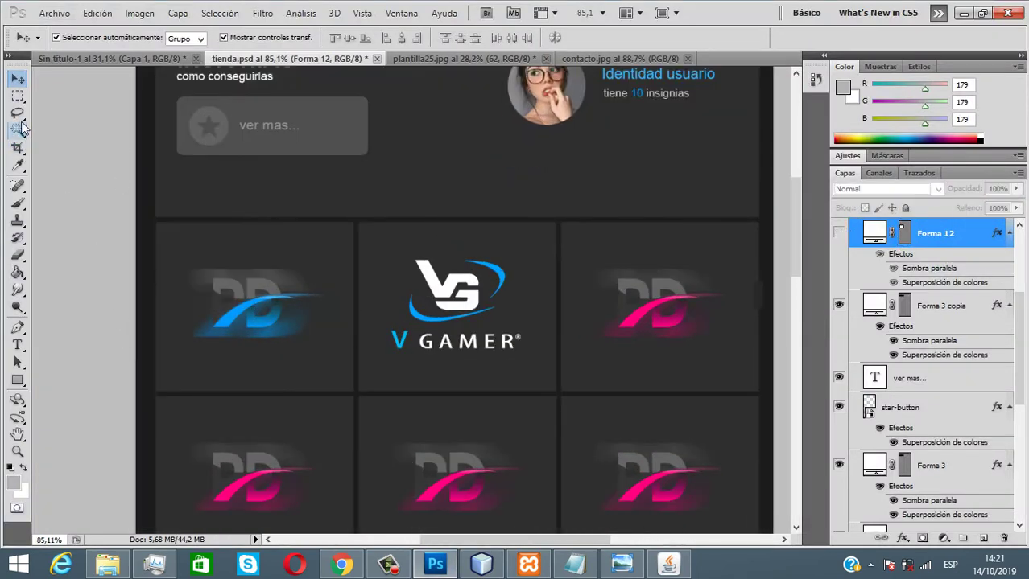
- Crop the tienda.psd canvas to the first badge tile with the blue PD logo, fitting the crop to the tile's edges
click(18, 150)
scroll(186, 319, up, 2)
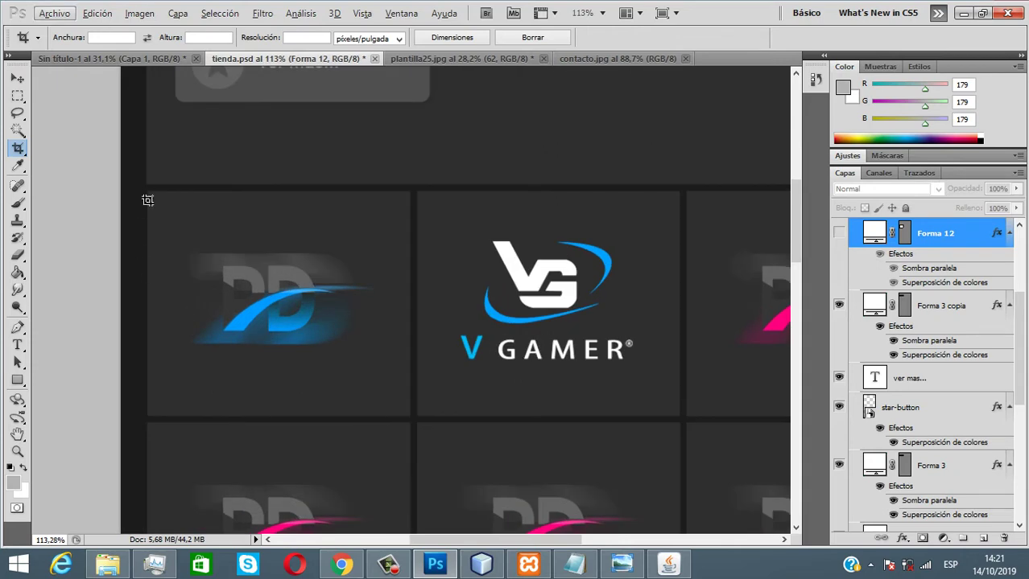
drag(147, 190, 442, 398)
scroll(418, 445, up, 2)
scroll(418, 445, up, 2)
scroll(438, 281, down, 4)
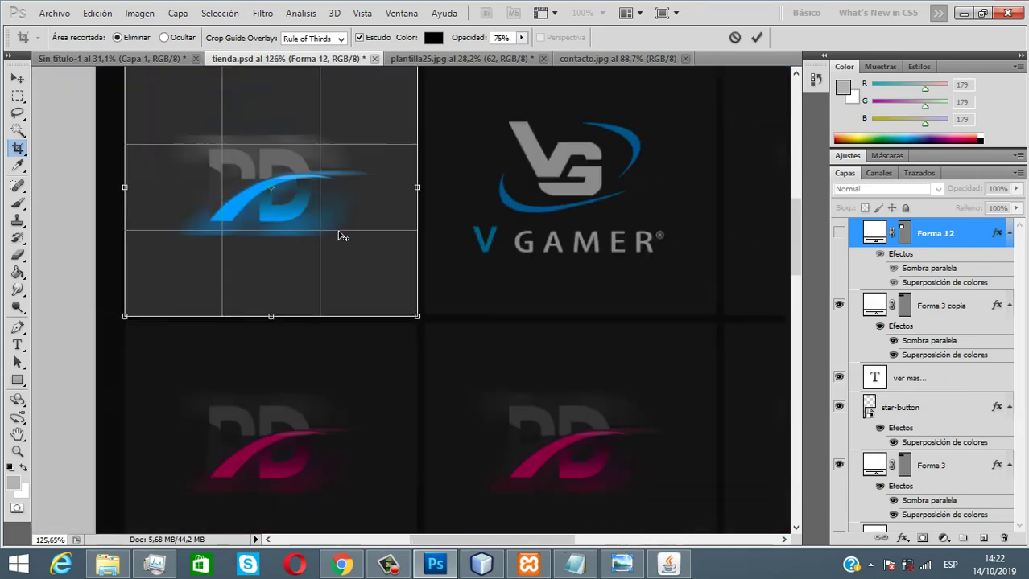
scroll(593, 234, up, 3)
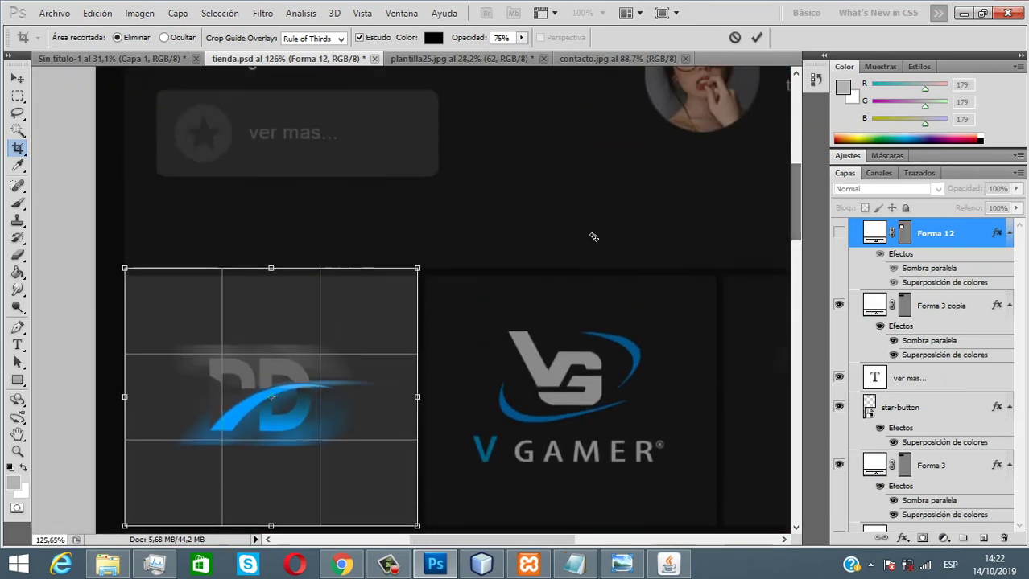
scroll(129, 273, up, 4)
mouse_move(160, 275)
mouse_down()
mouse_move(163, 298)
mouse_move(157, 288)
mouse_up()
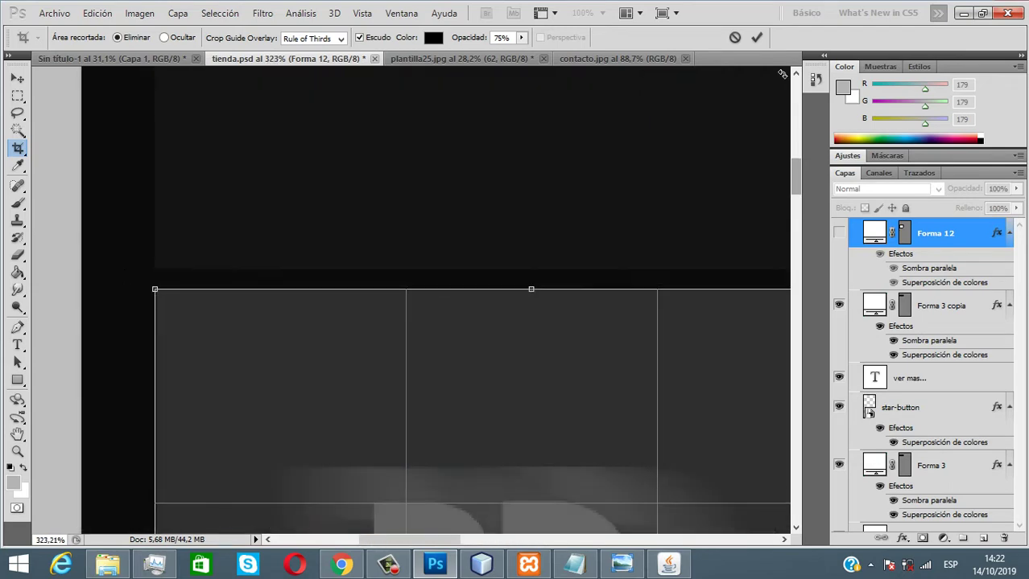
key(Return)
scroll(612, 238, down, 4)
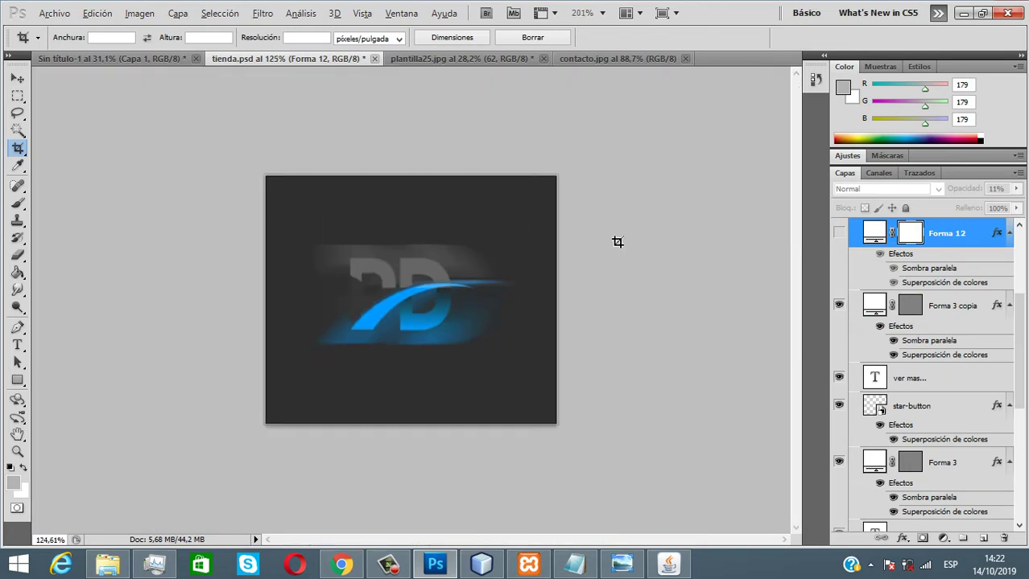
- Stretch the PXisotipo copia 8 logo layer slightly past the tile's canvas edges, to about 105.24% width and 104.77% height
click(17, 78)
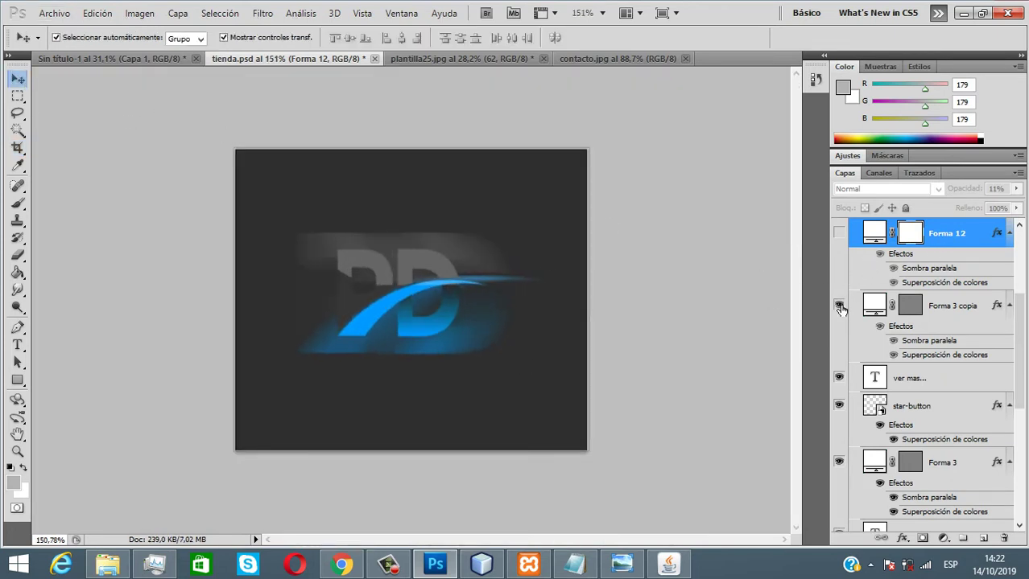
click(488, 214)
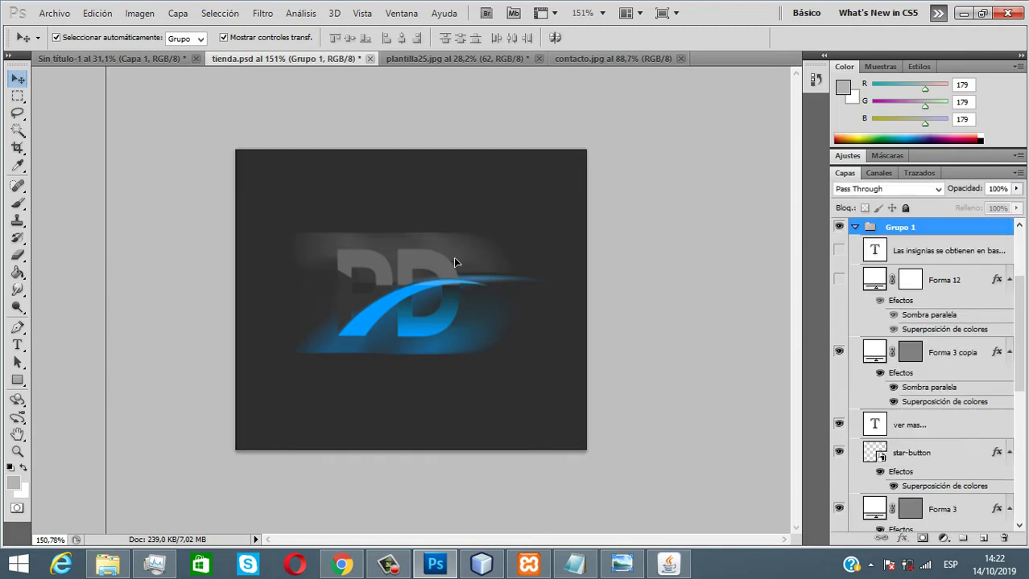
scroll(455, 256, down, 2)
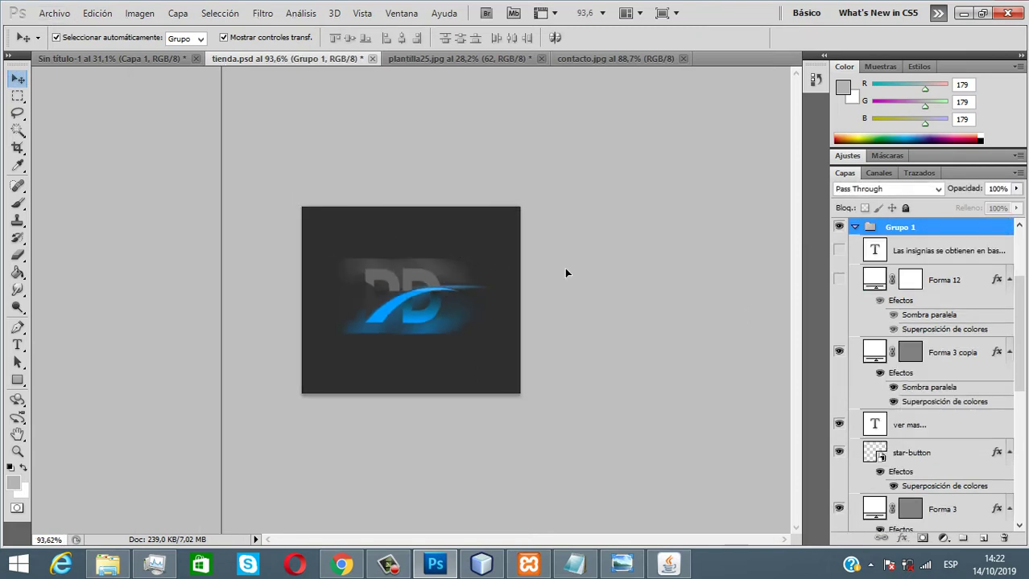
scroll(564, 274, down, 3)
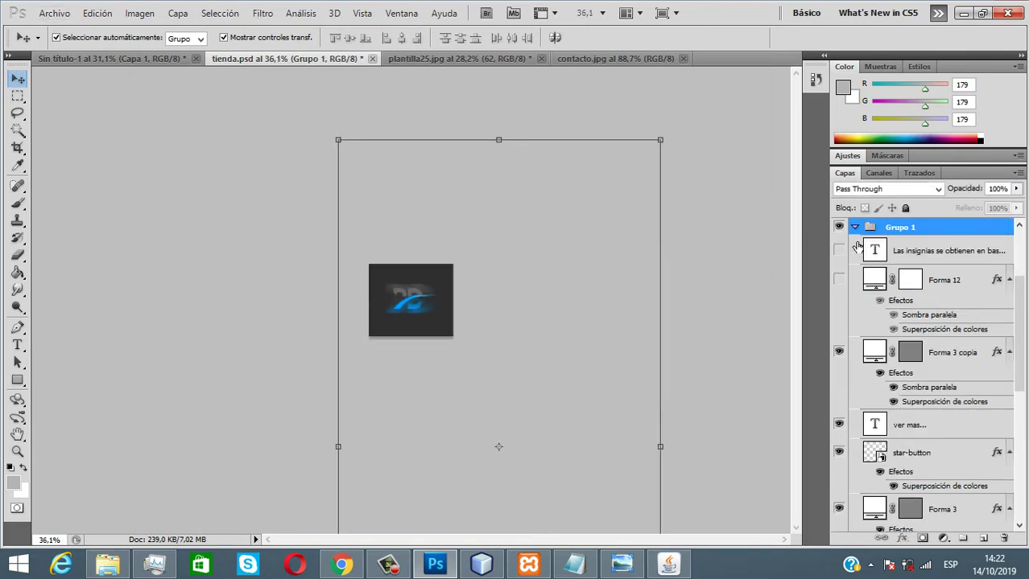
click(950, 354)
click(945, 282)
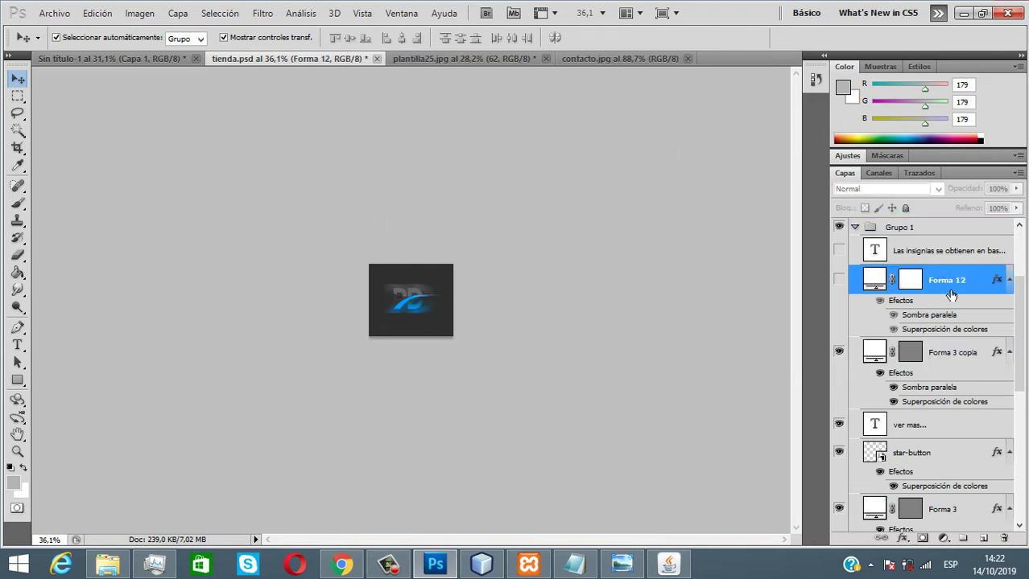
scroll(956, 431, down, 3)
scroll(942, 374, down, 3)
click(922, 456)
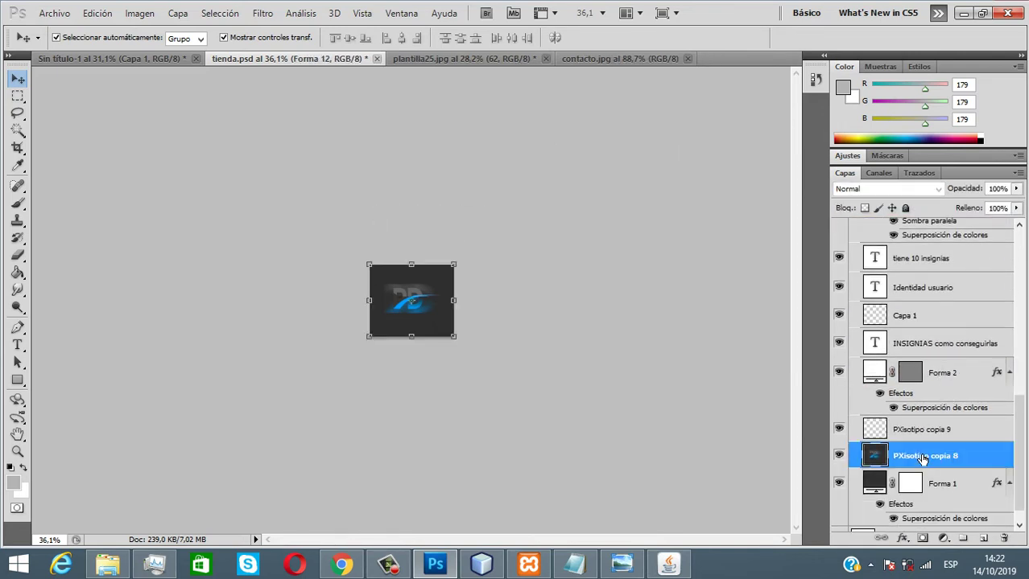
scroll(339, 312, up, 3)
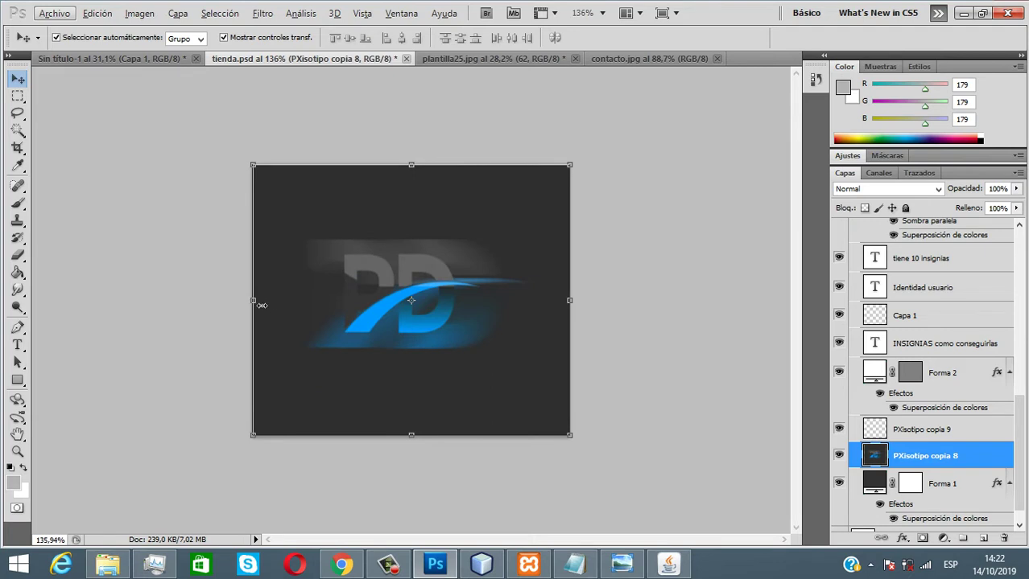
drag(262, 305, 254, 306)
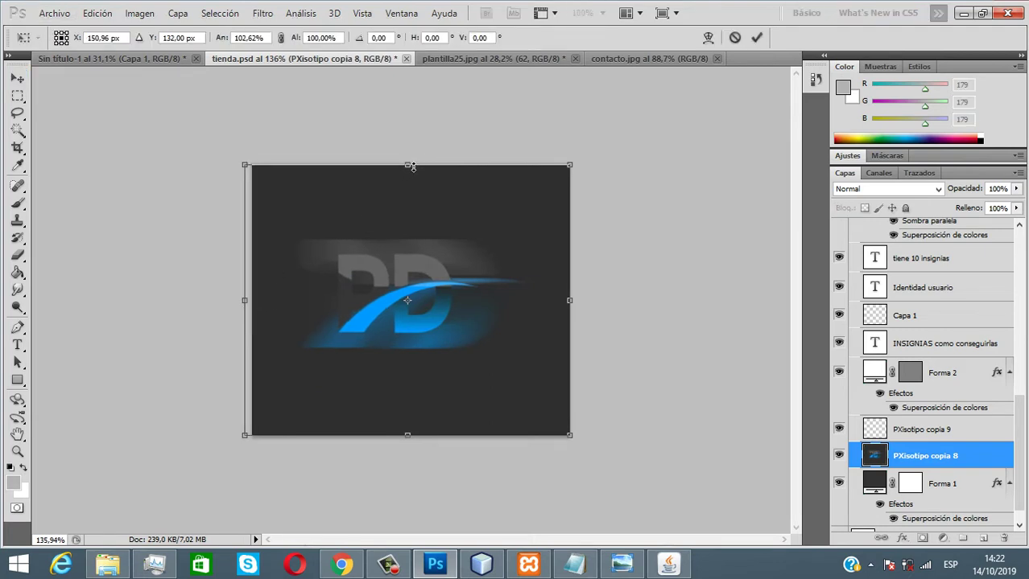
drag(410, 166, 410, 158)
drag(404, 436, 407, 440)
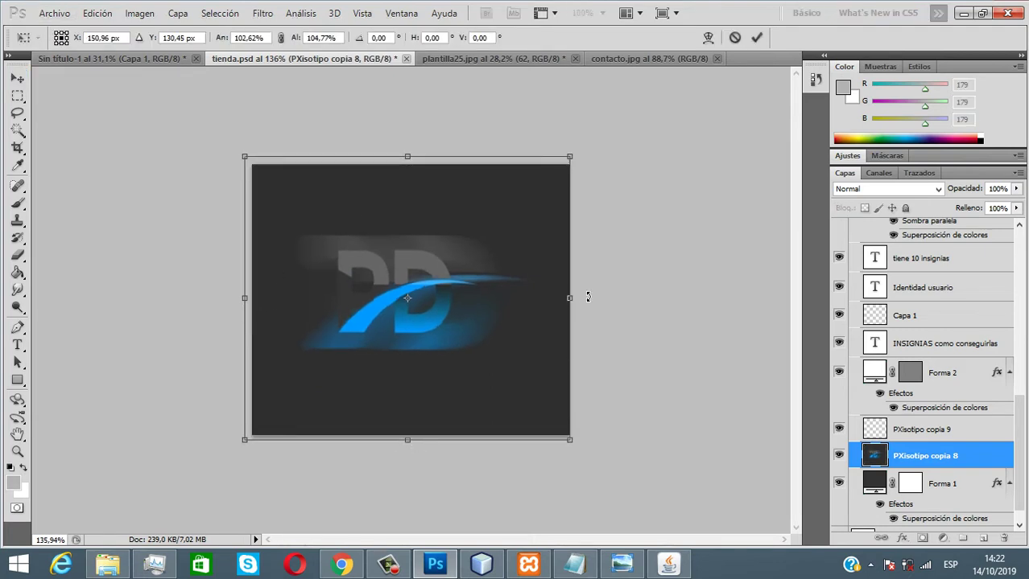
drag(584, 305, 592, 305)
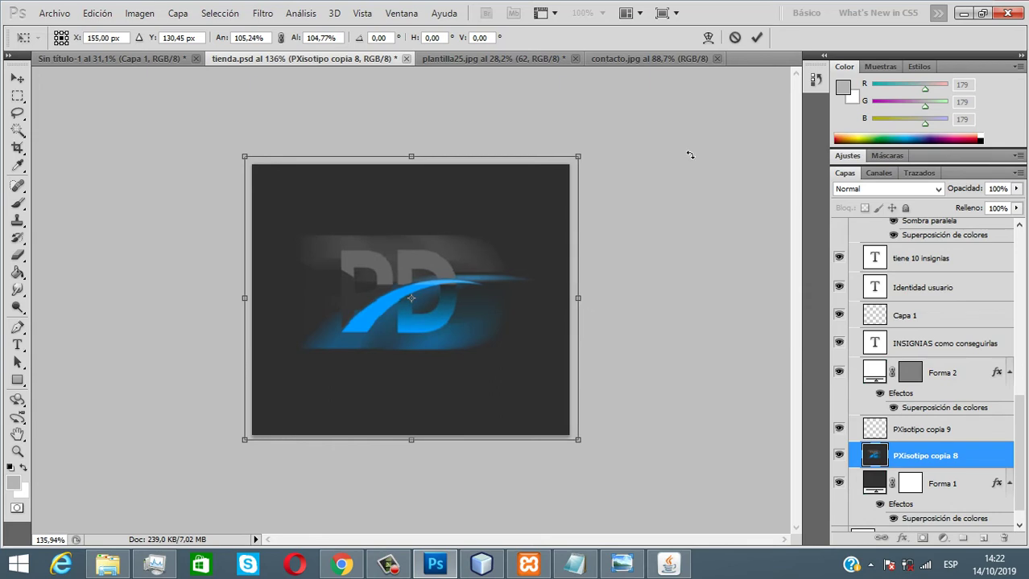
click(755, 35)
- Save the cropped tile as the JPEG insignialogo.jpg in interfaces/img_perfil/performance/insignias, accepting the JPEG options
click(55, 13)
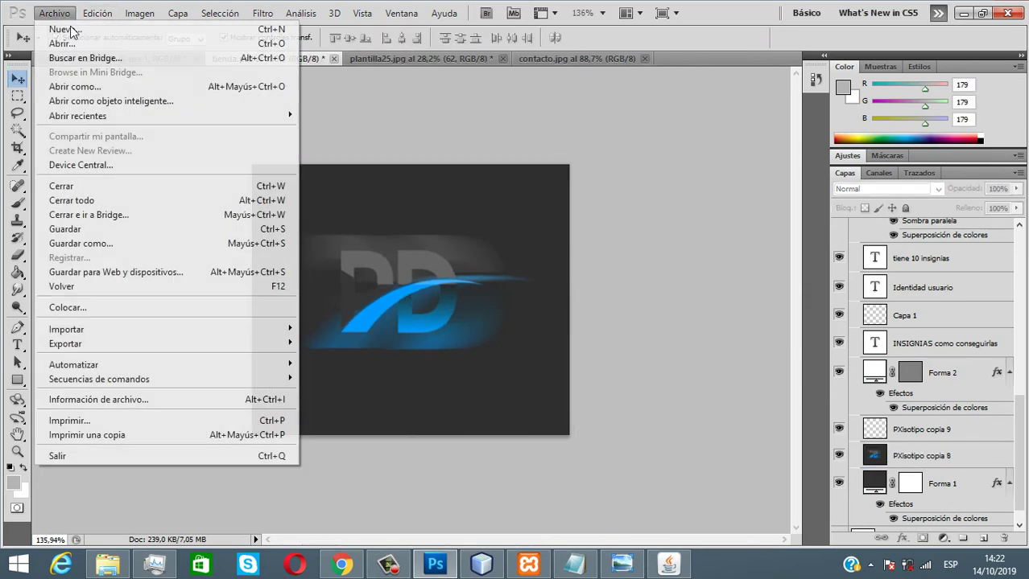
click(100, 243)
click(544, 344)
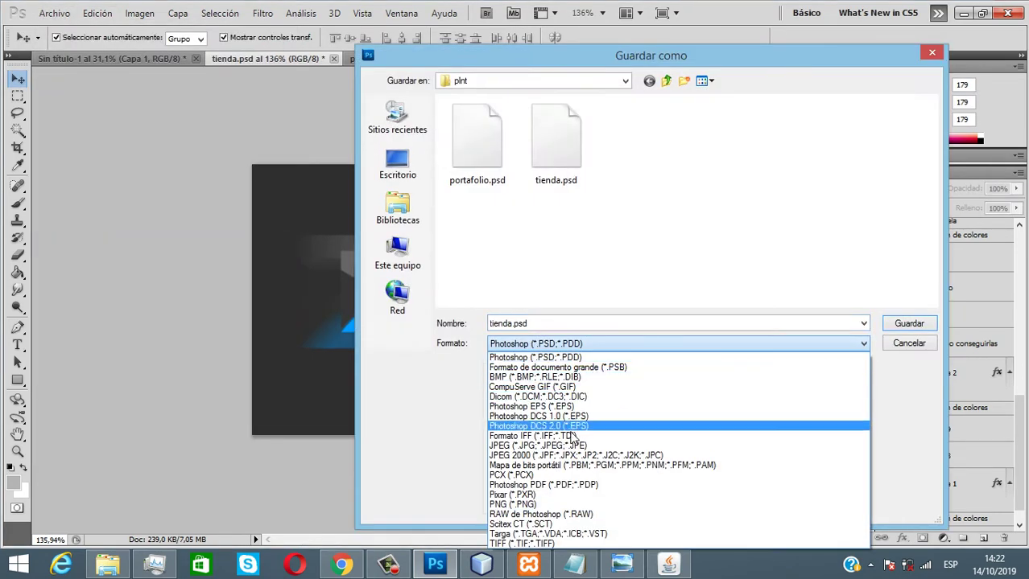
click(564, 445)
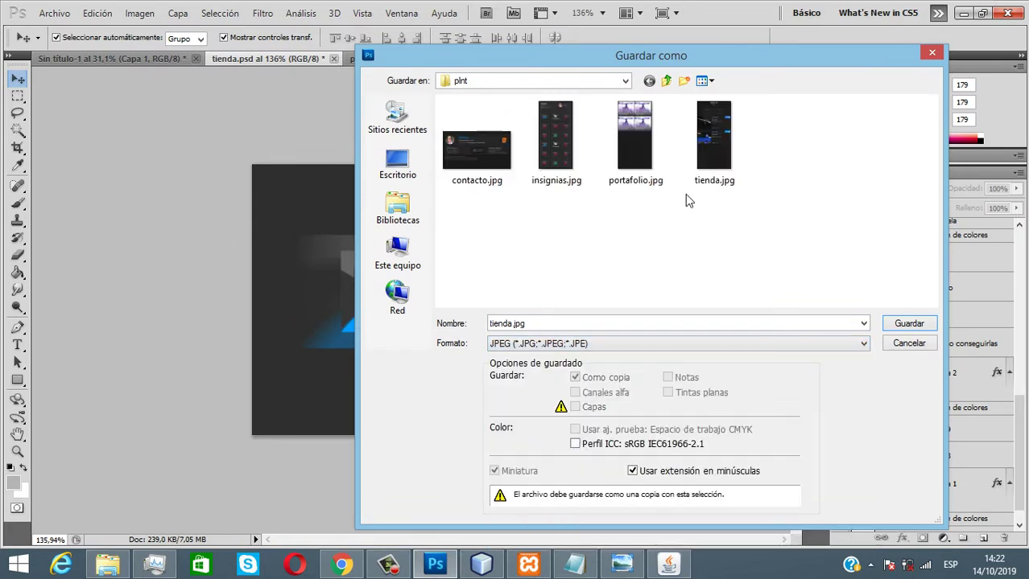
click(666, 81)
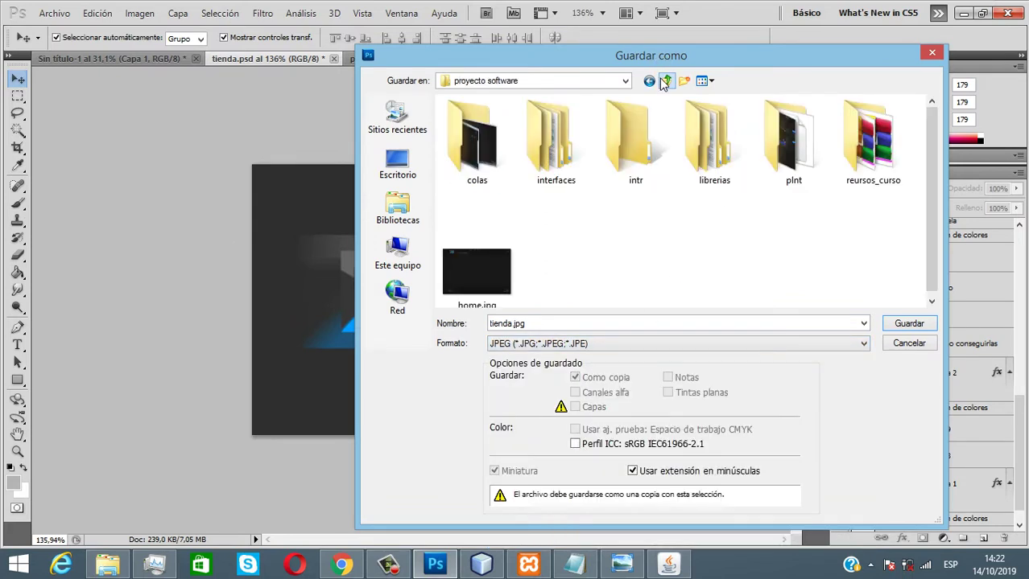
double_click(570, 173)
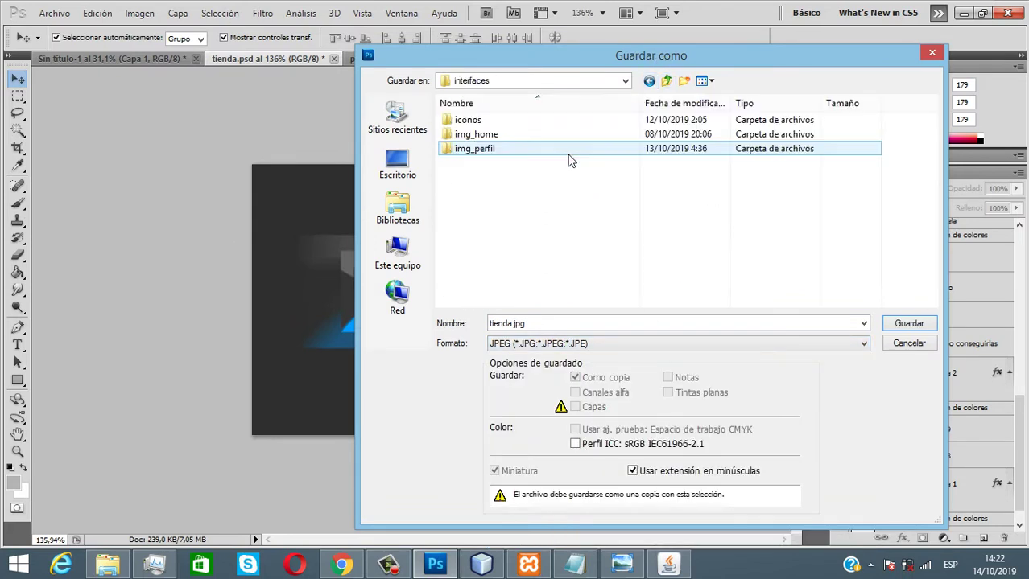
double_click(499, 153)
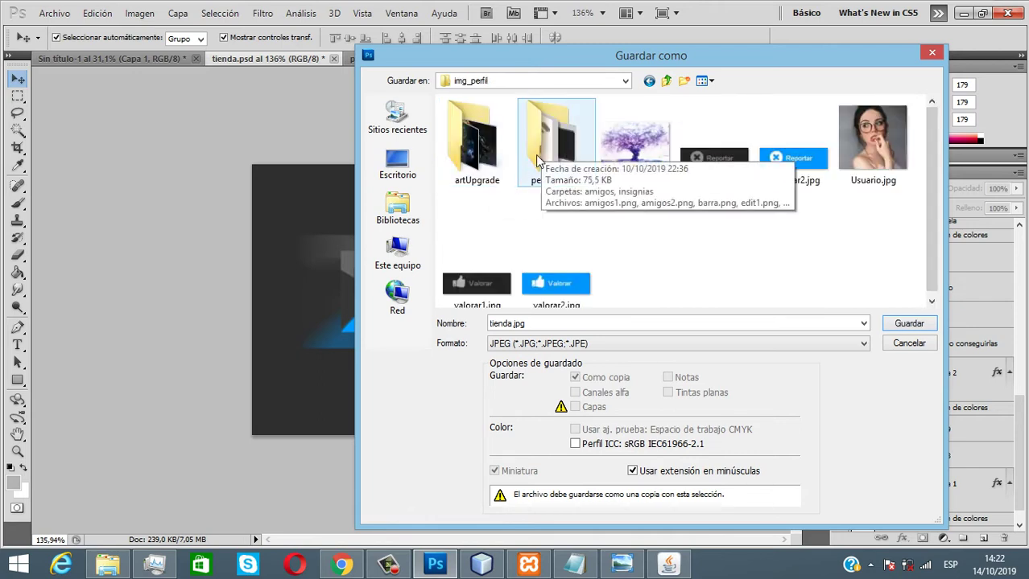
double_click(568, 155)
double_click(549, 149)
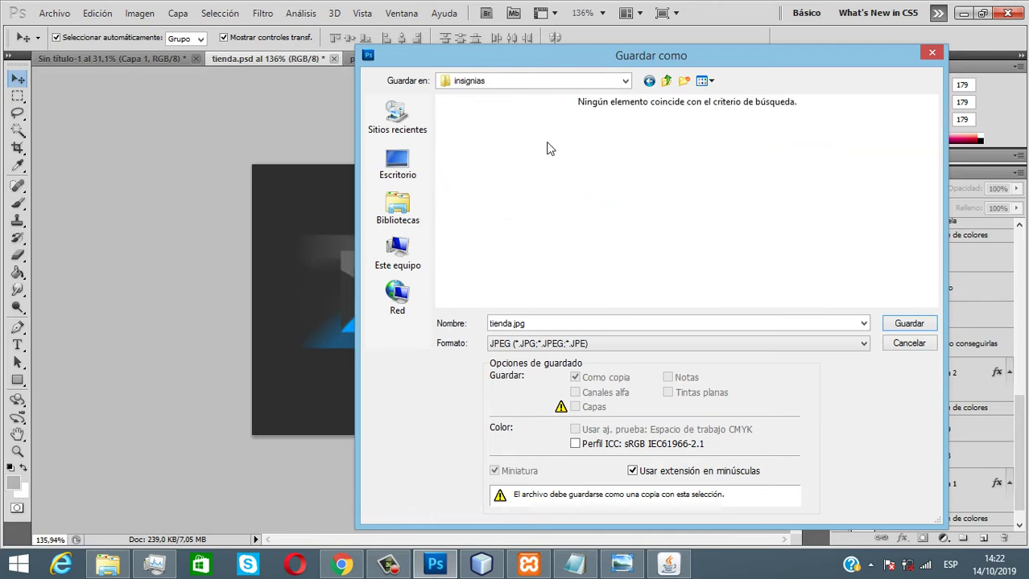
double_click(514, 326)
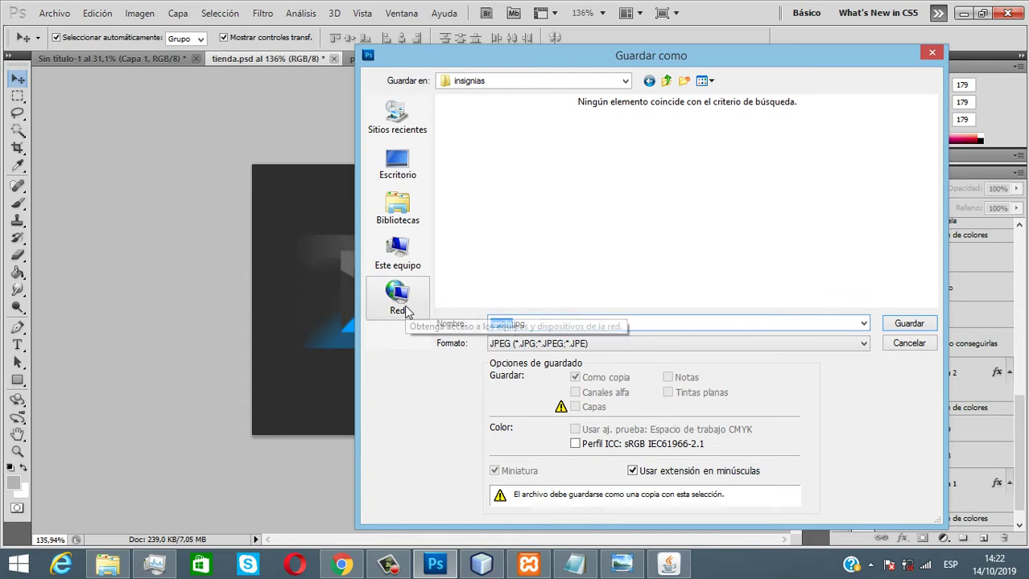
key(Return)
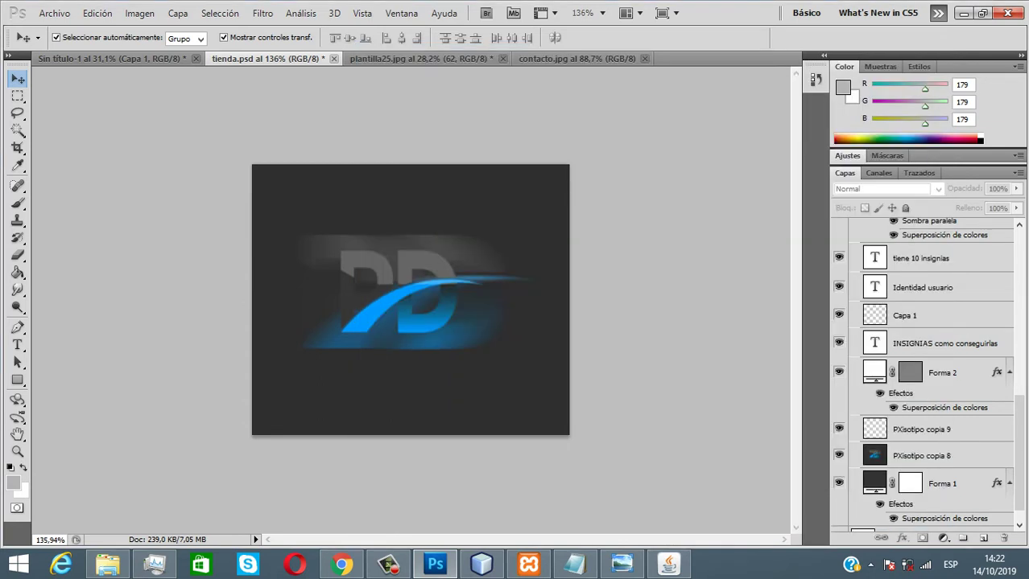
click(603, 143)
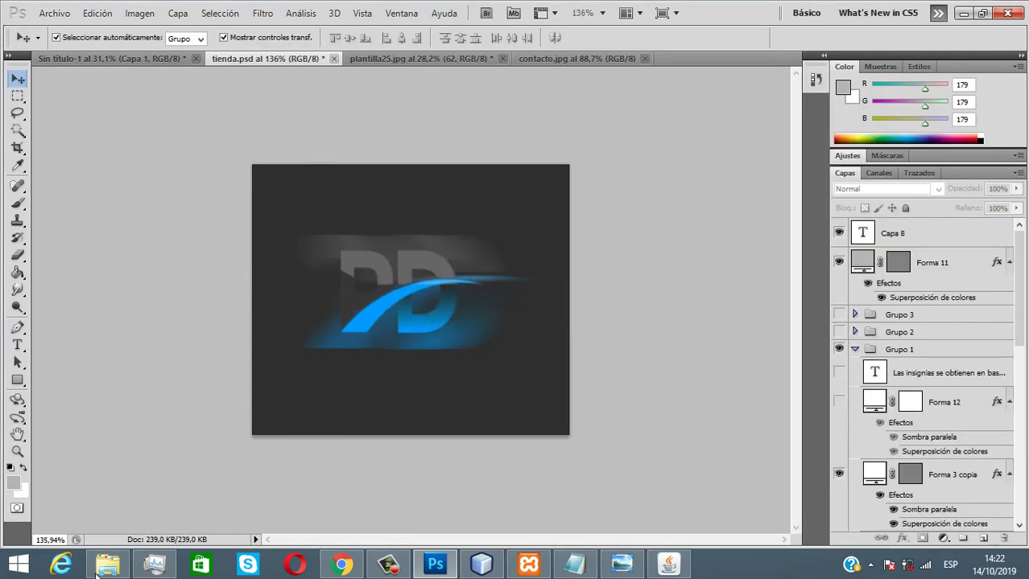
- Copy insignialogo.jpg from the insignias folder into the pd_img_Performance package of the NetBeans project
click(107, 565)
click(418, 212)
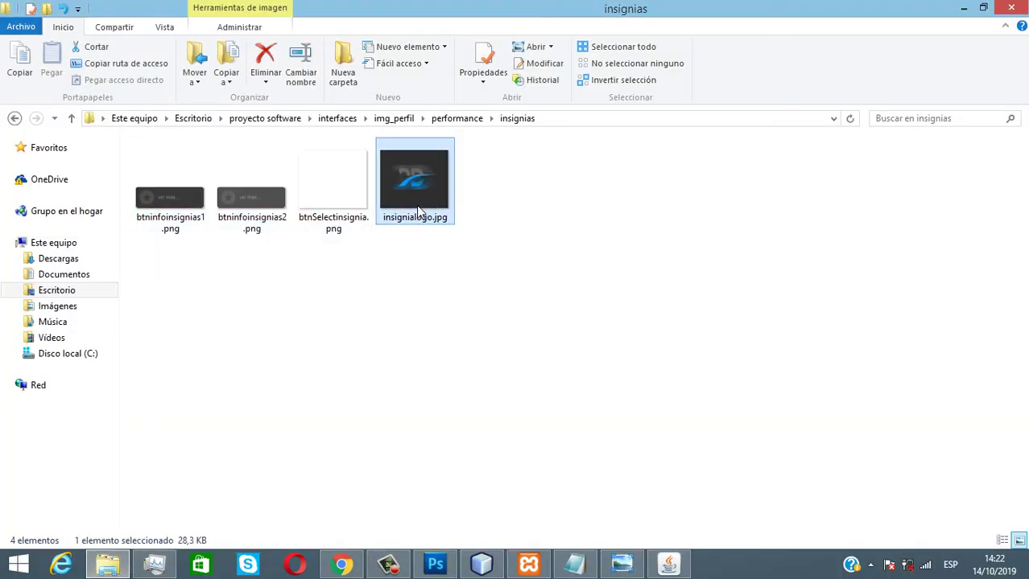
click(481, 562)
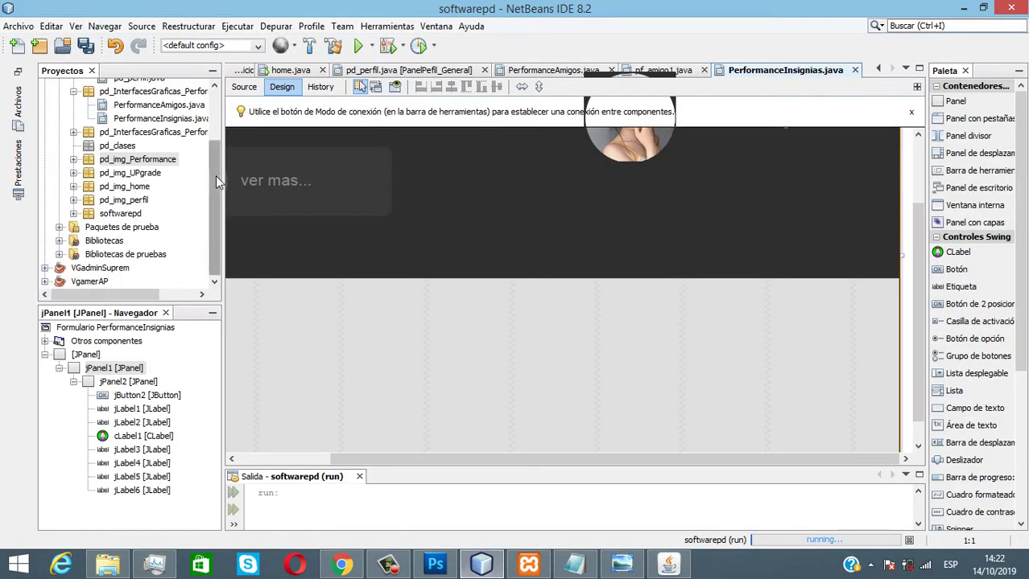
drag(216, 175, 215, 157)
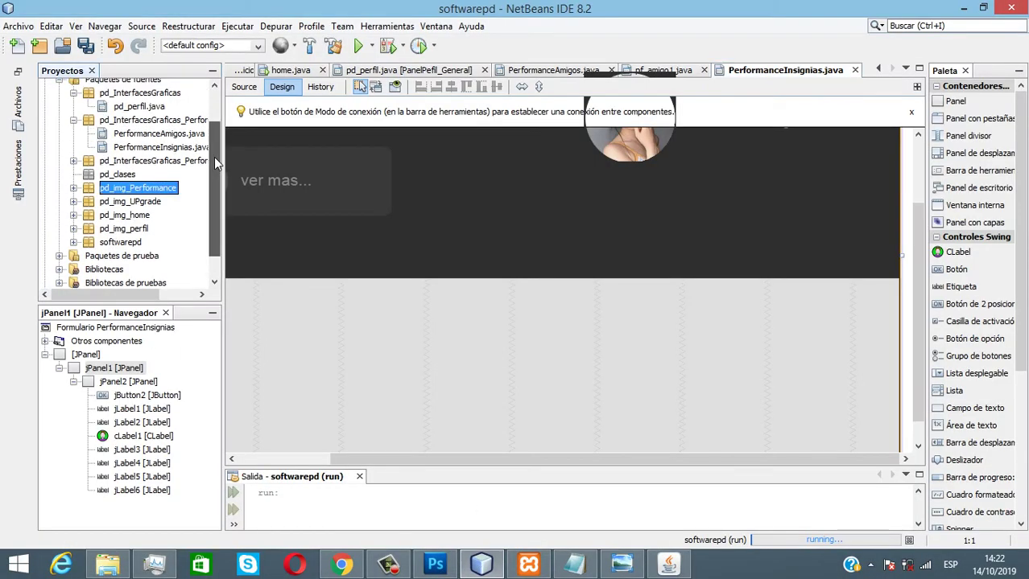
double_click(137, 188)
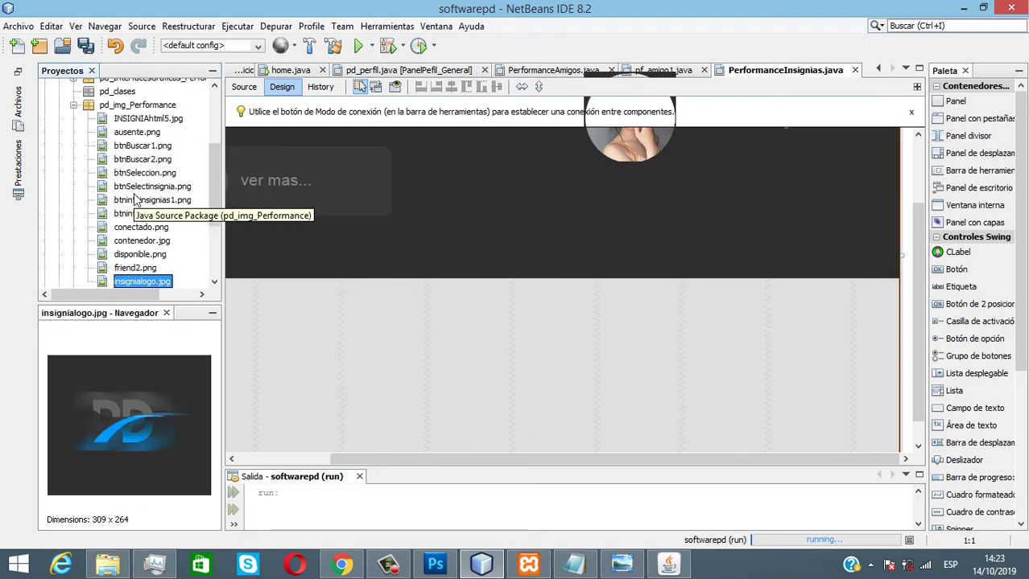
- Add a panel inside jPanel1 directly below the header and stretch it to fill the empty dark area
click(920, 328)
drag(724, 461, 852, 457)
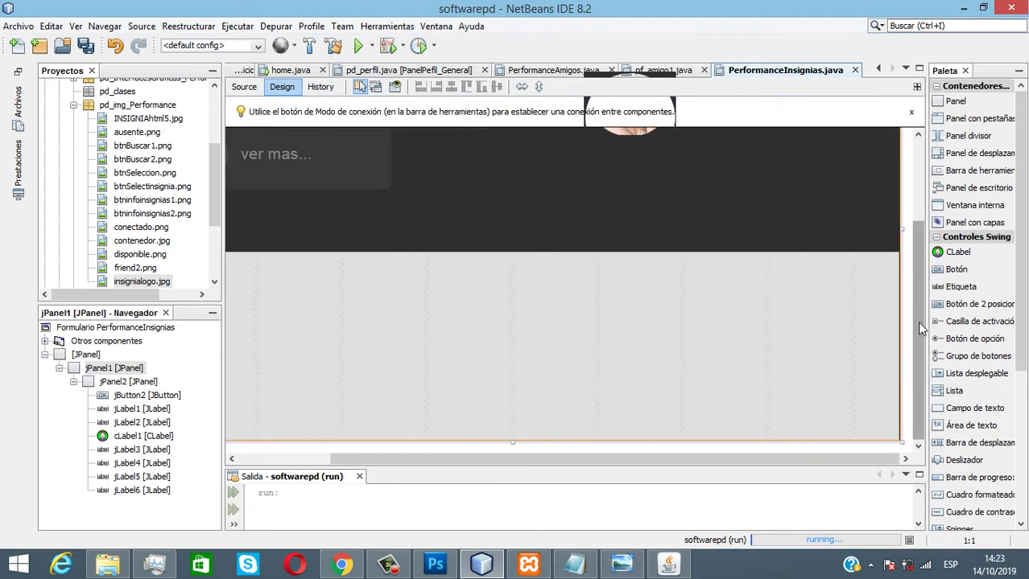
click(955, 101)
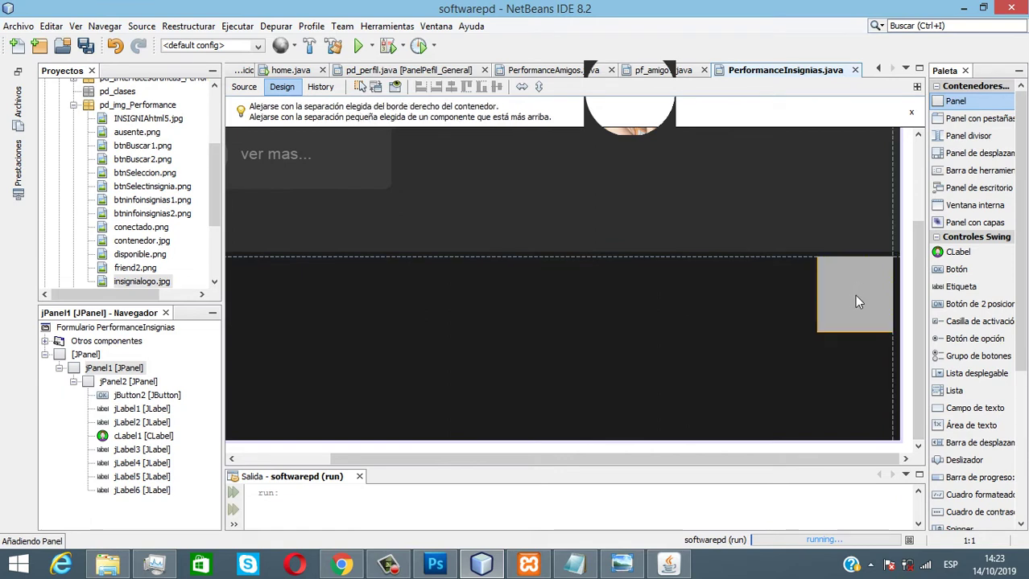
click(854, 295)
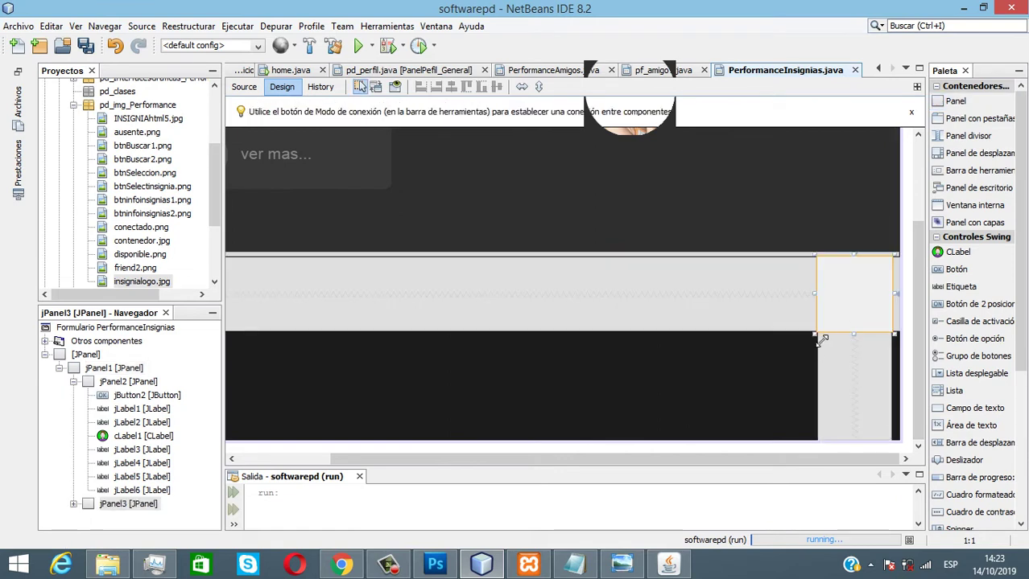
drag(816, 333, 644, 441)
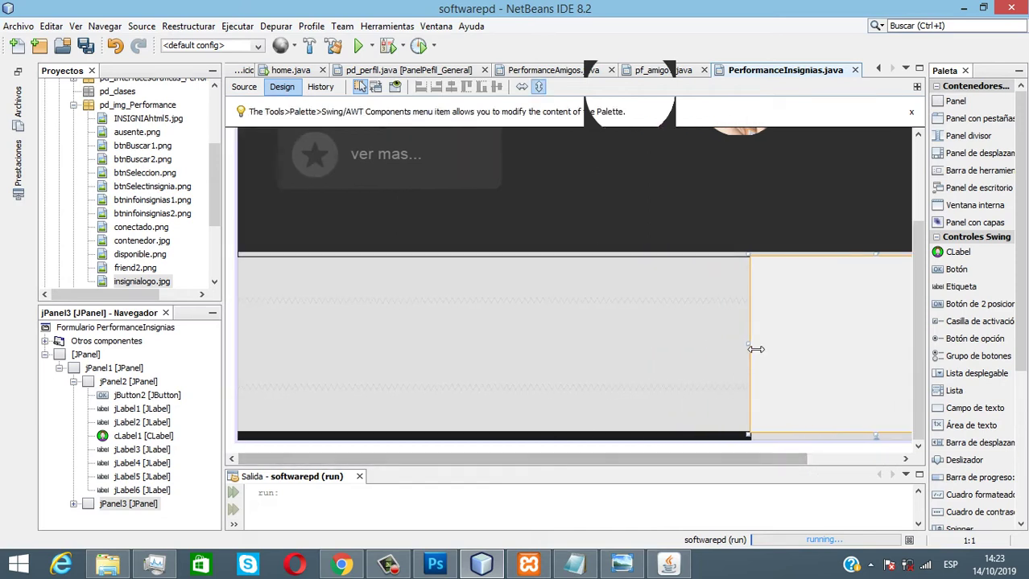
drag(754, 349, 241, 348)
drag(387, 463, 672, 498)
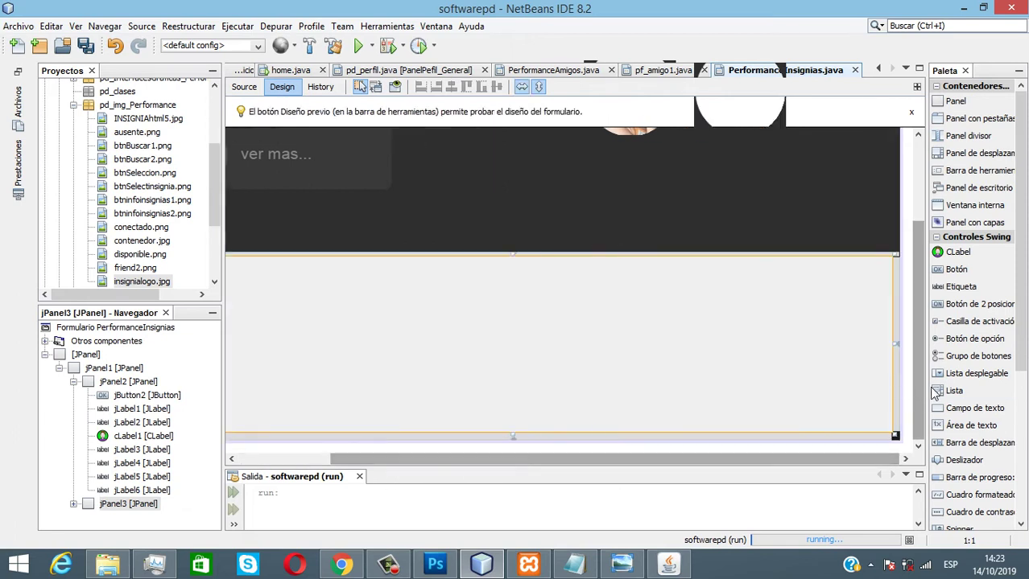
- Turn off the opaque property of jPanel3 so the dark background shows through
right_click(649, 295)
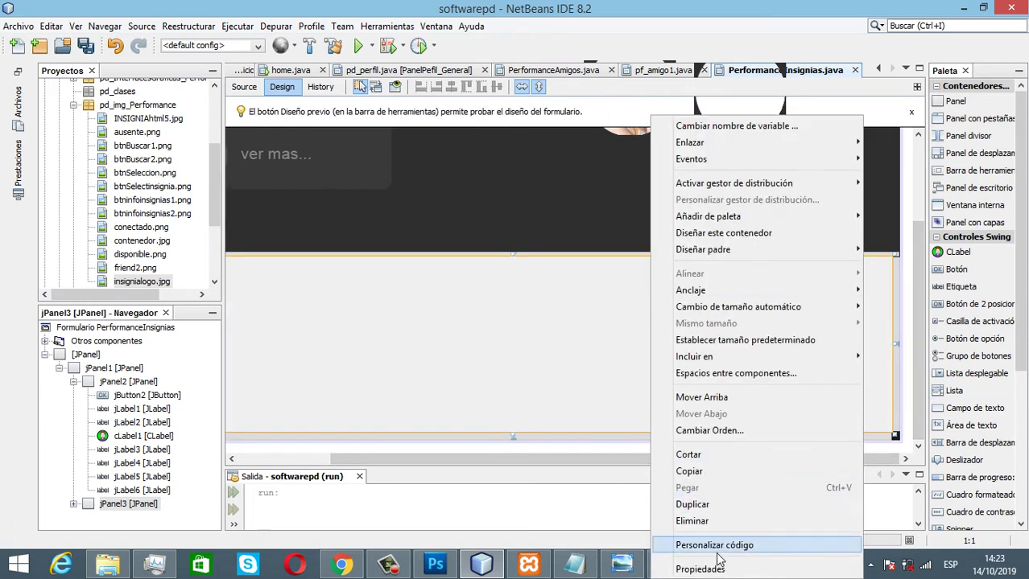
click(717, 568)
drag(680, 161, 680, 300)
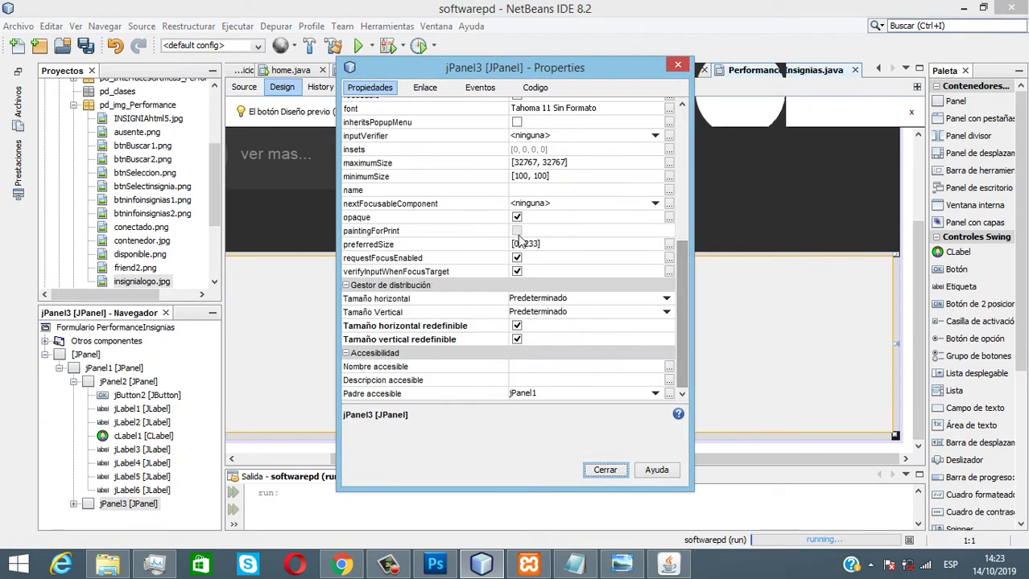
click(517, 217)
click(605, 471)
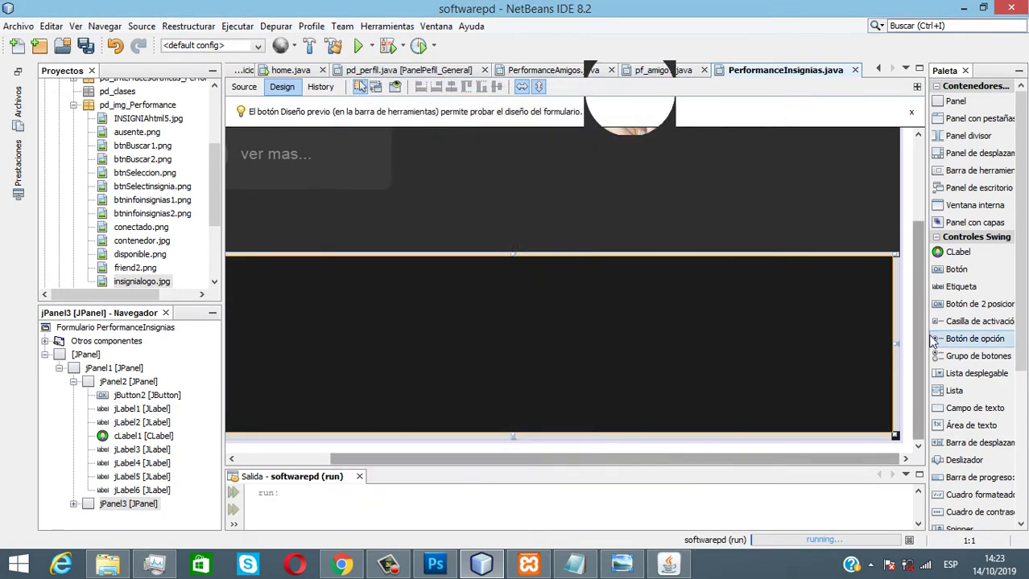
- Select the jPanel2 header panel and turn off its automatic vertical resizing
click(521, 87)
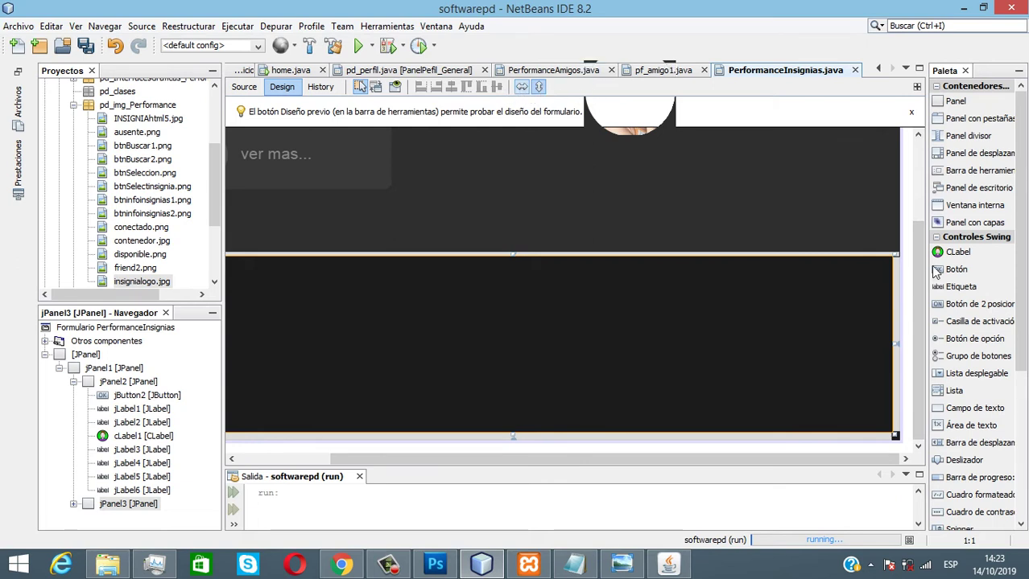
drag(917, 278, 917, 197)
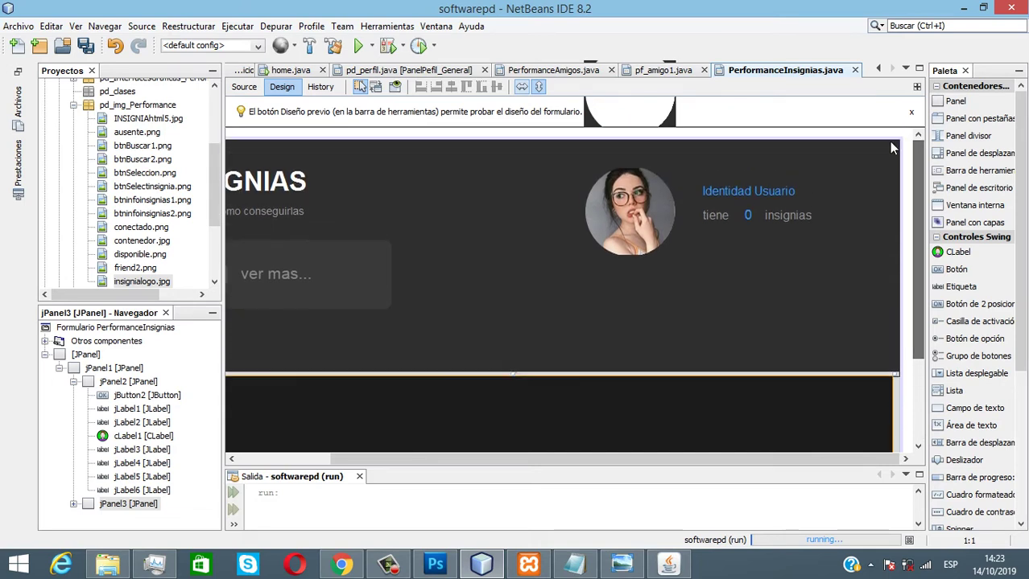
click(684, 306)
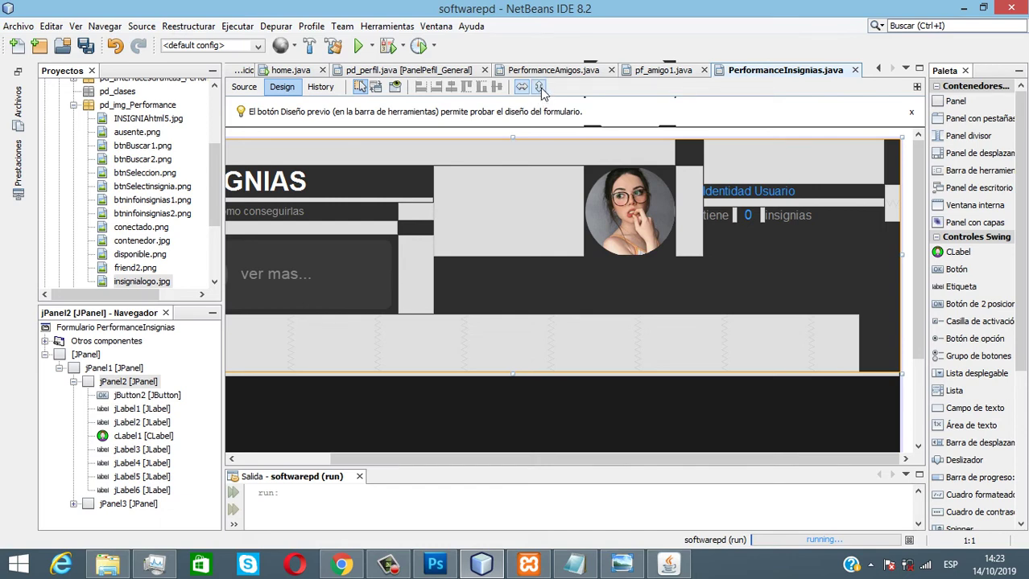
- Preview the PerformanceInsignias form design, check its layout in a maximized window, and close the preview
drag(674, 458, 584, 458)
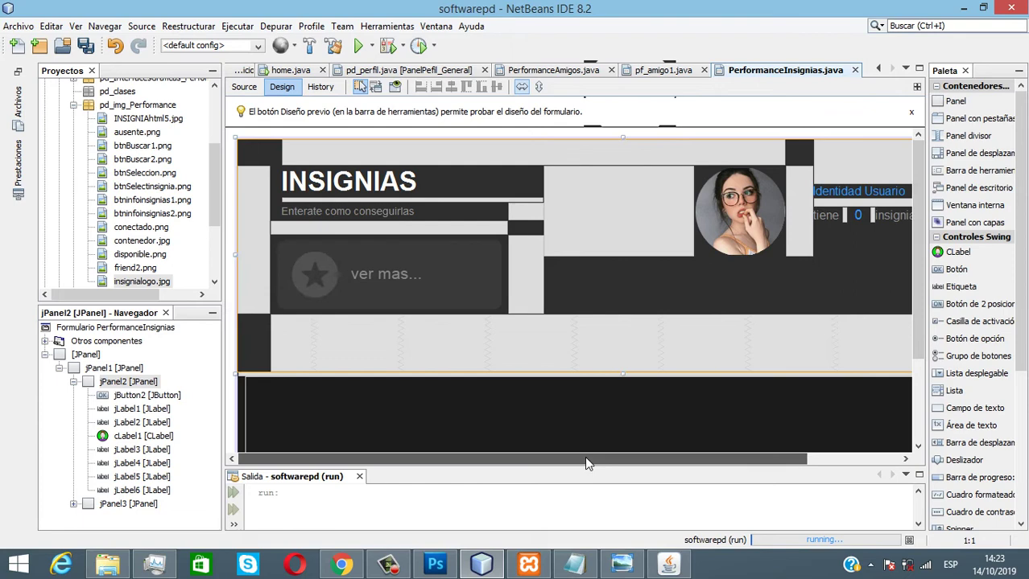
click(409, 275)
click(394, 86)
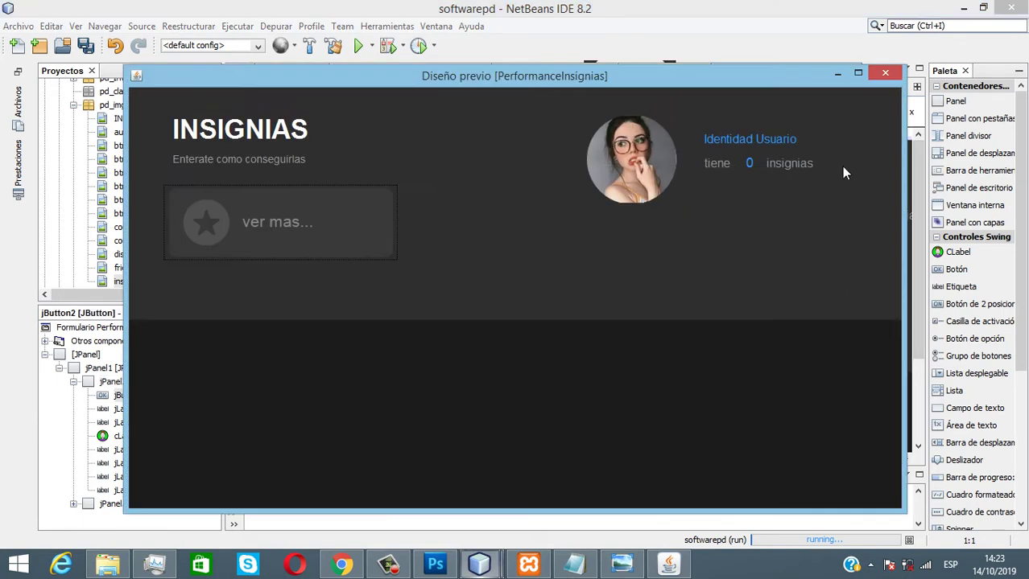
click(858, 73)
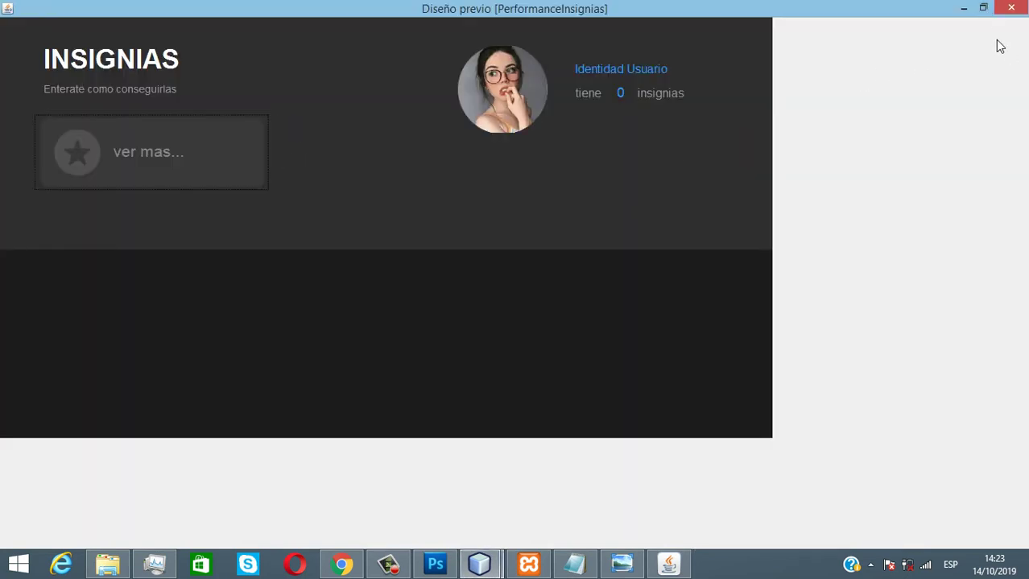
click(982, 7)
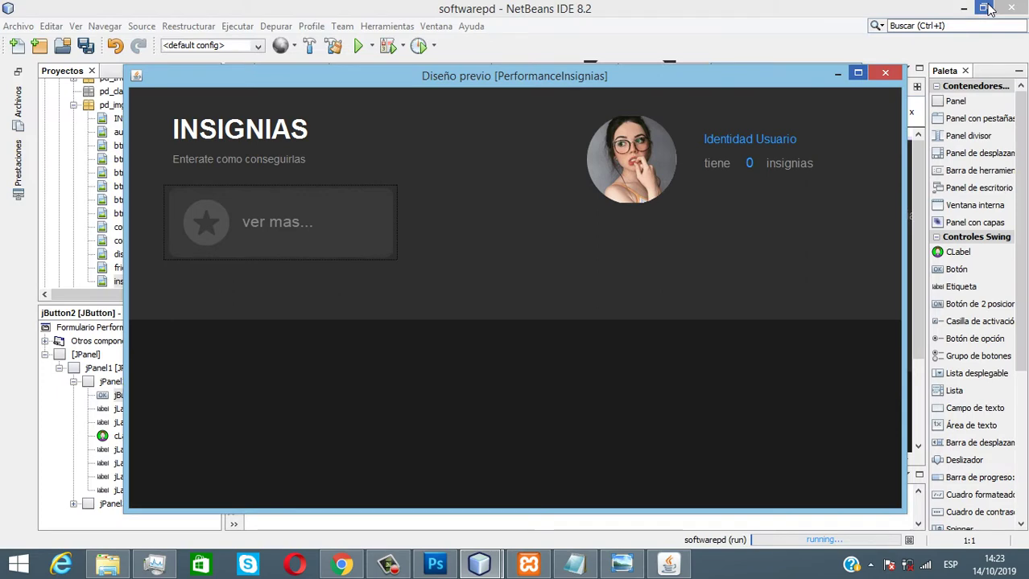
click(885, 74)
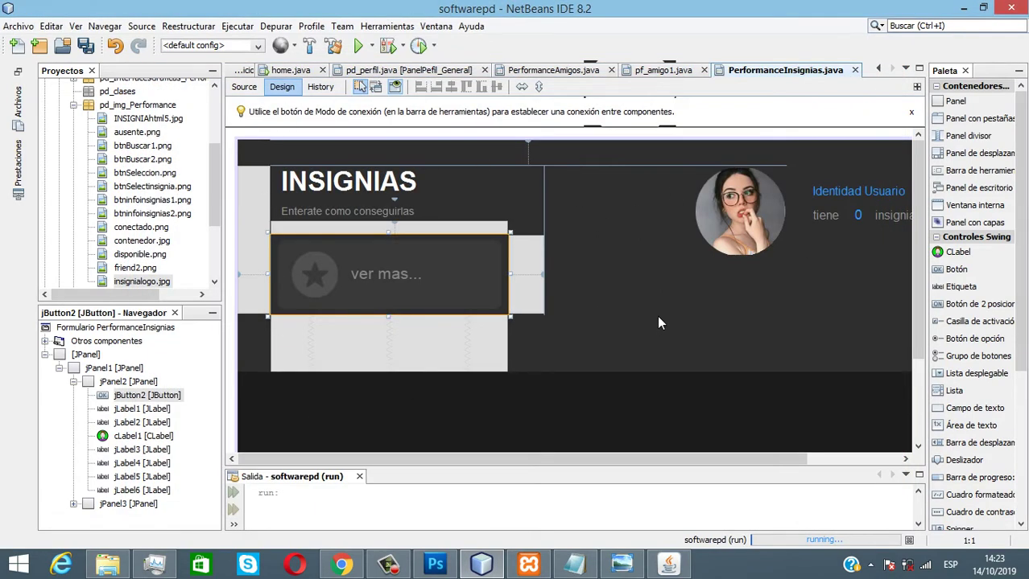